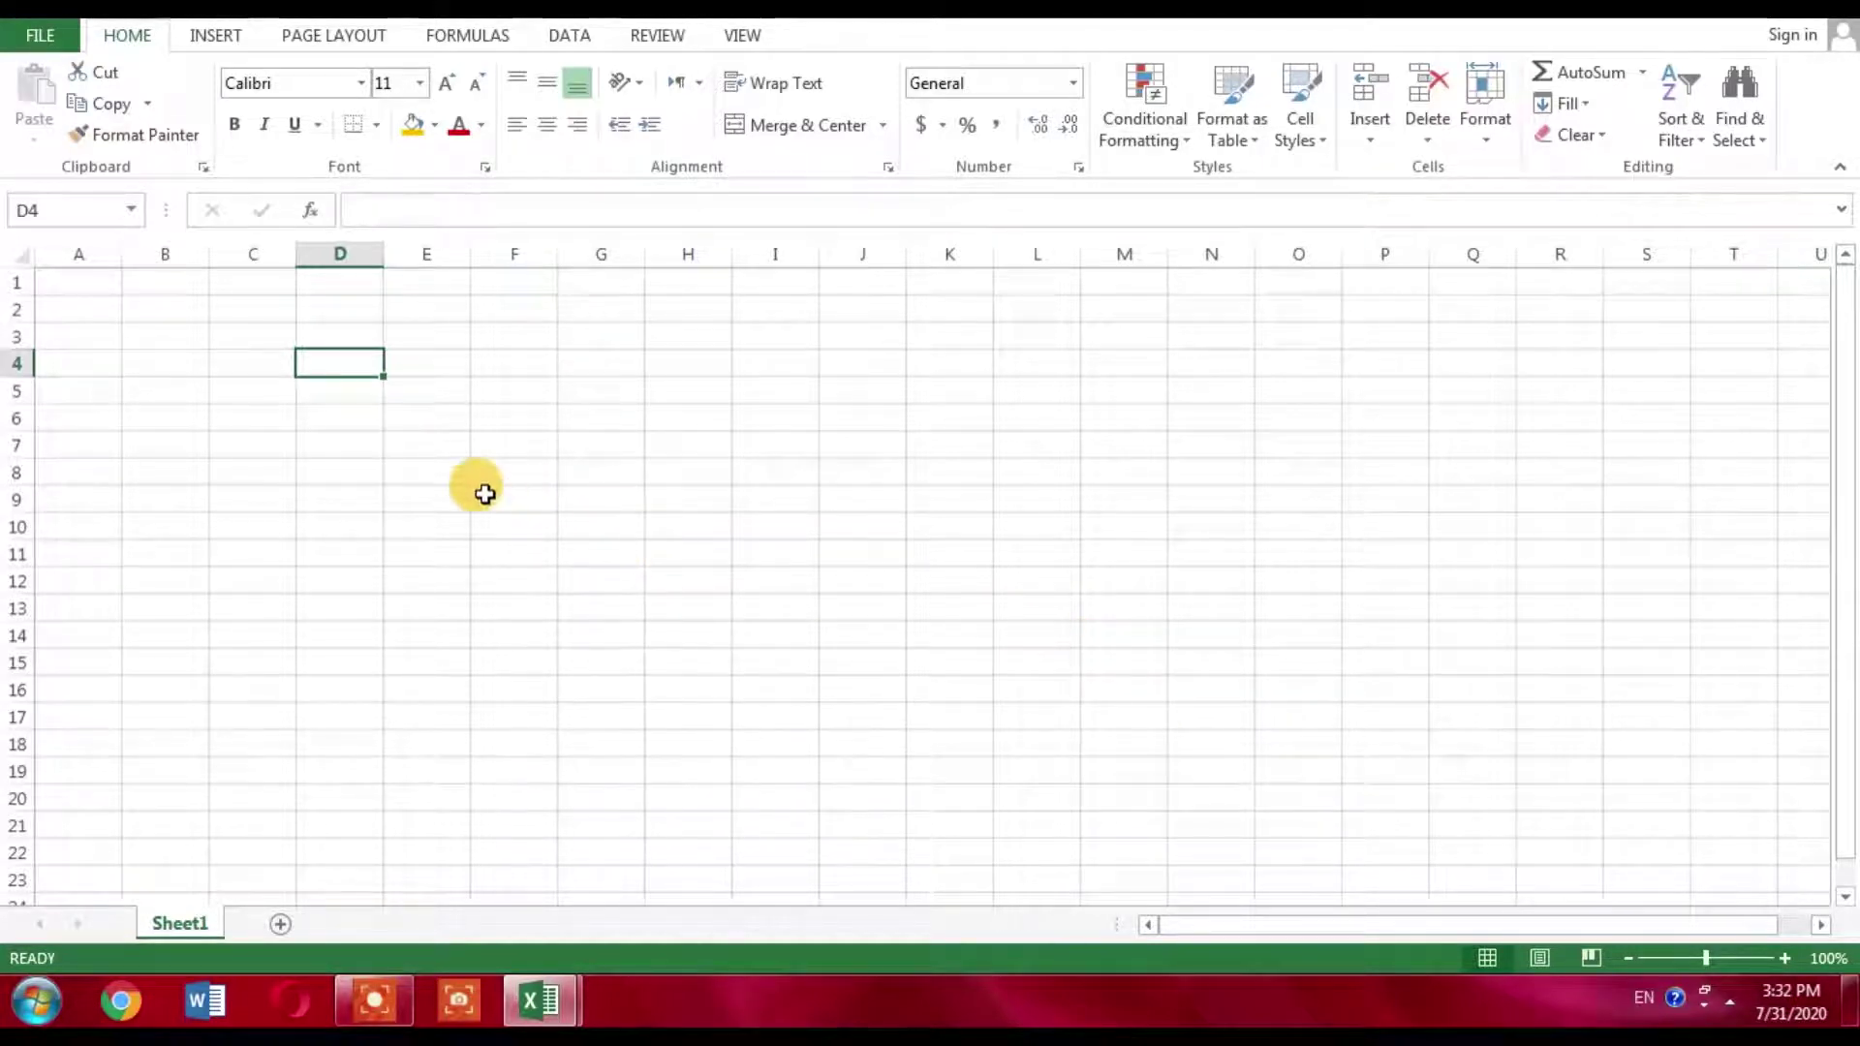
Type the headings S.No, Item Name, Quantity, Rate and amount across D4:H4.
{"action": "type", "text": "S.No"}
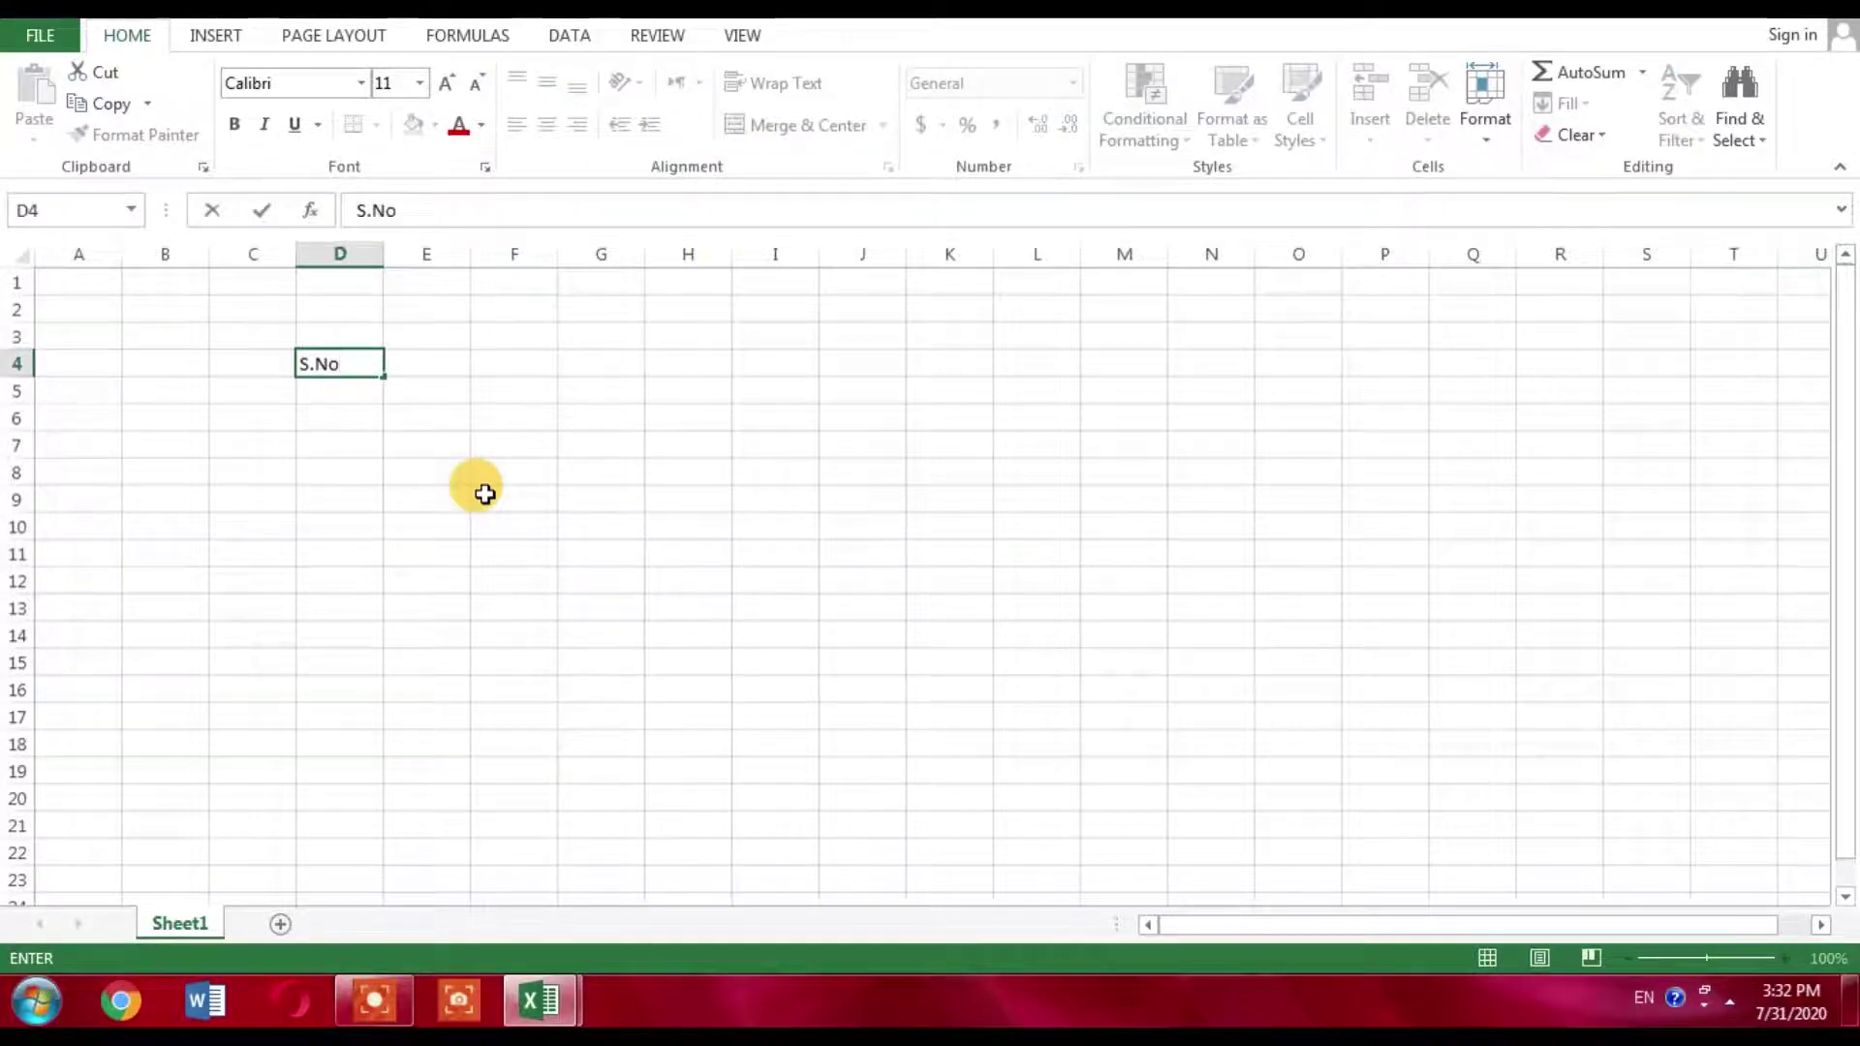
{"action": "key", "text": "Tab"}
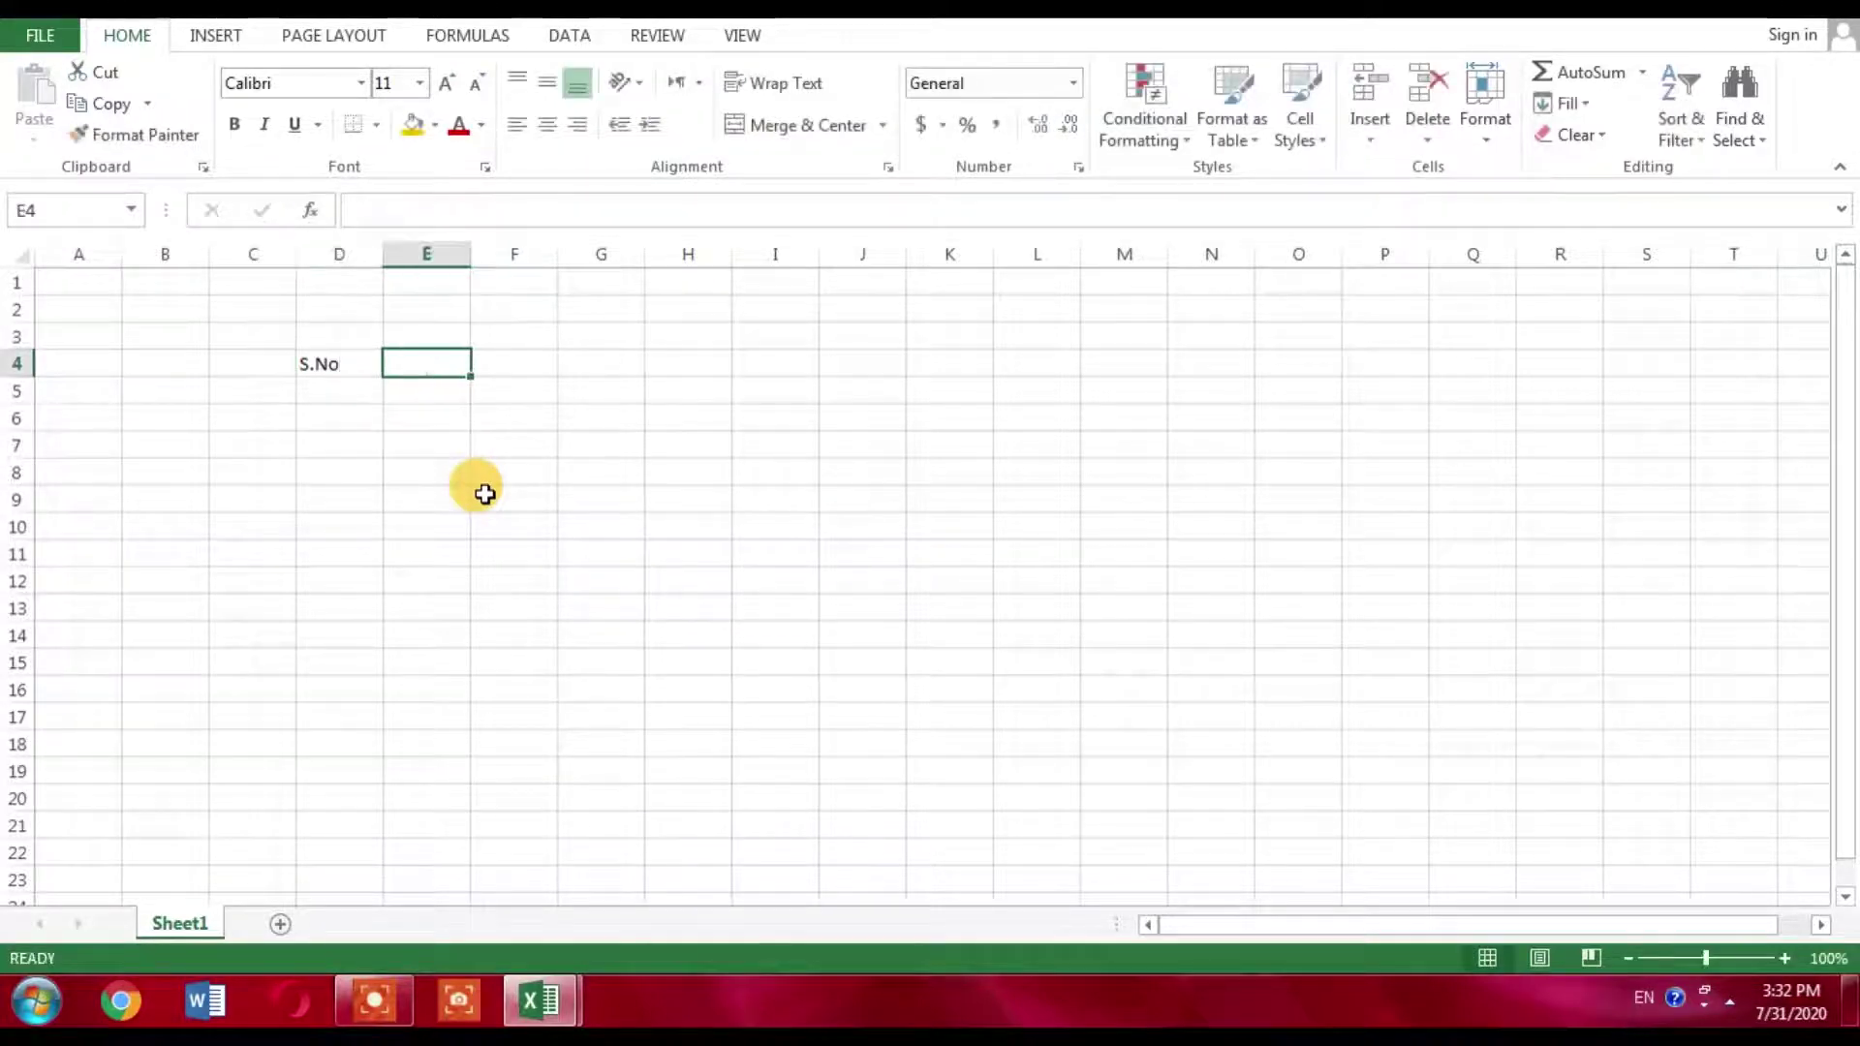
{"action": "type", "text": "Ite,"}
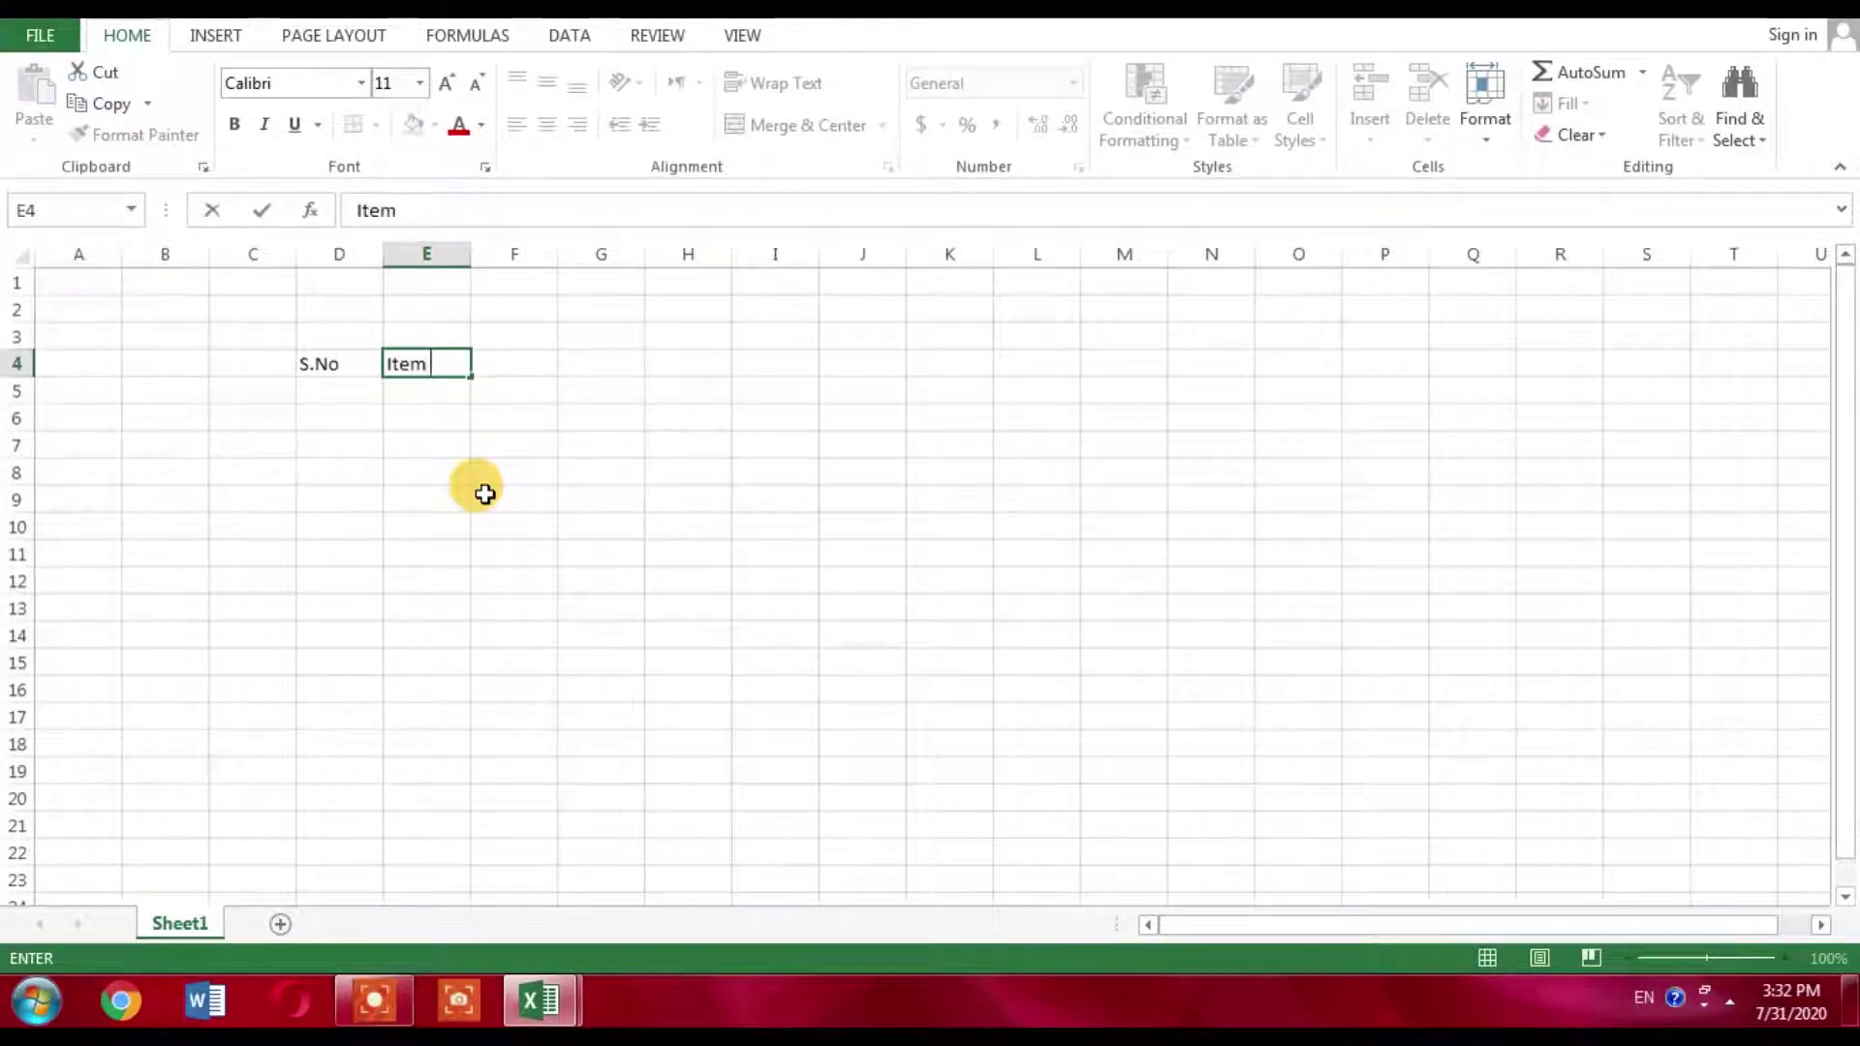
{"action": "key", "text": "Tab"}
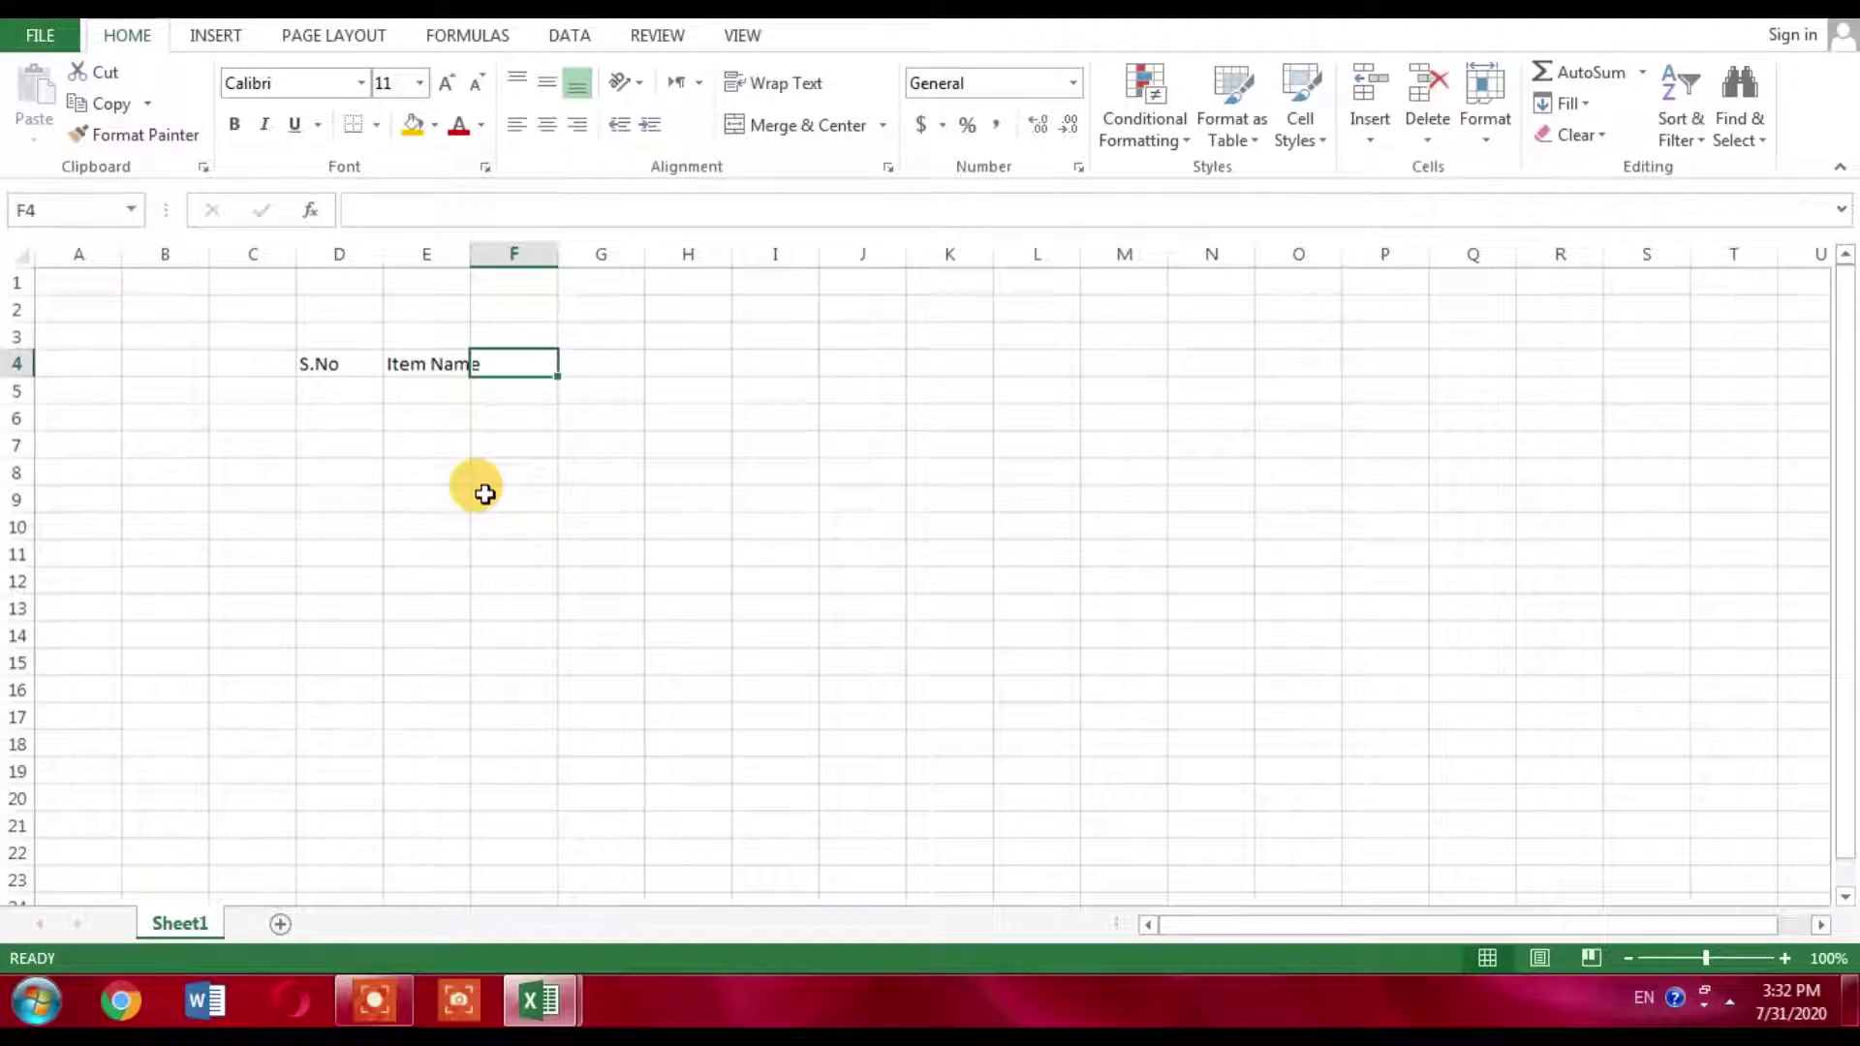
{"action": "type", "text": "Quant"}
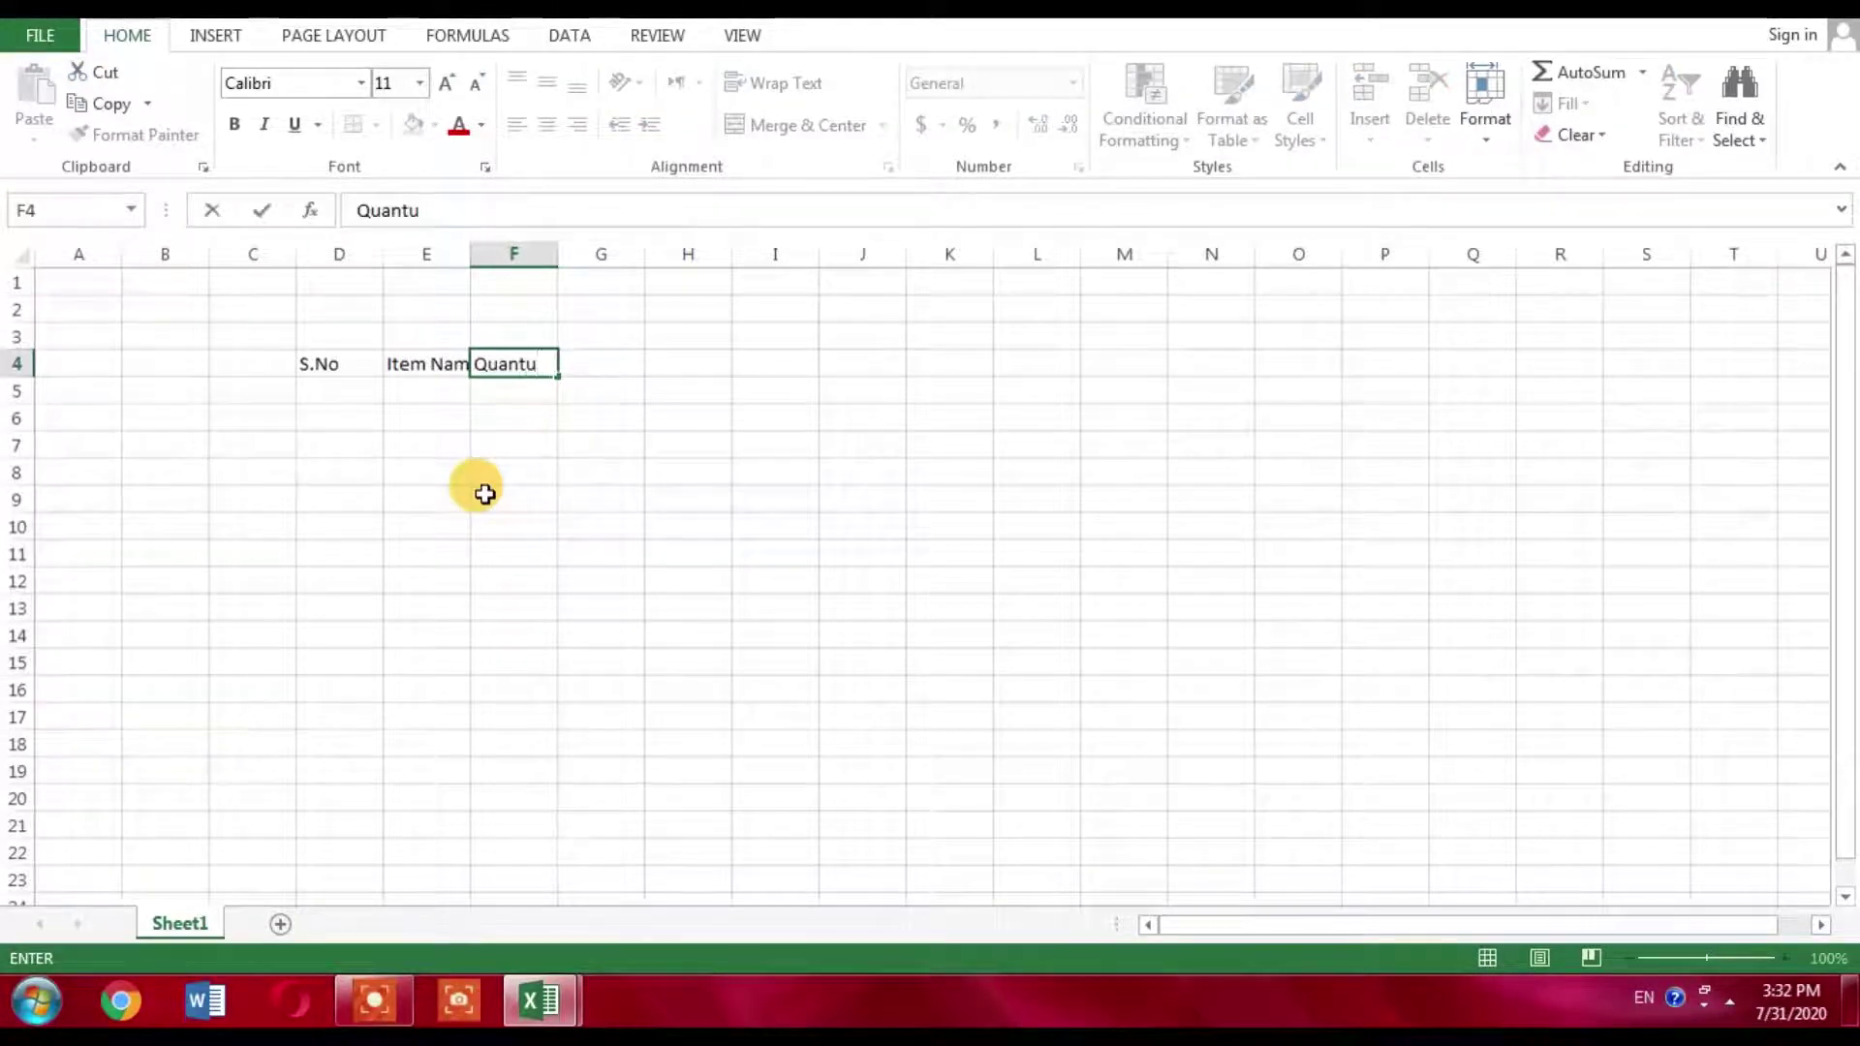
{"action": "type", "text": "ity"}
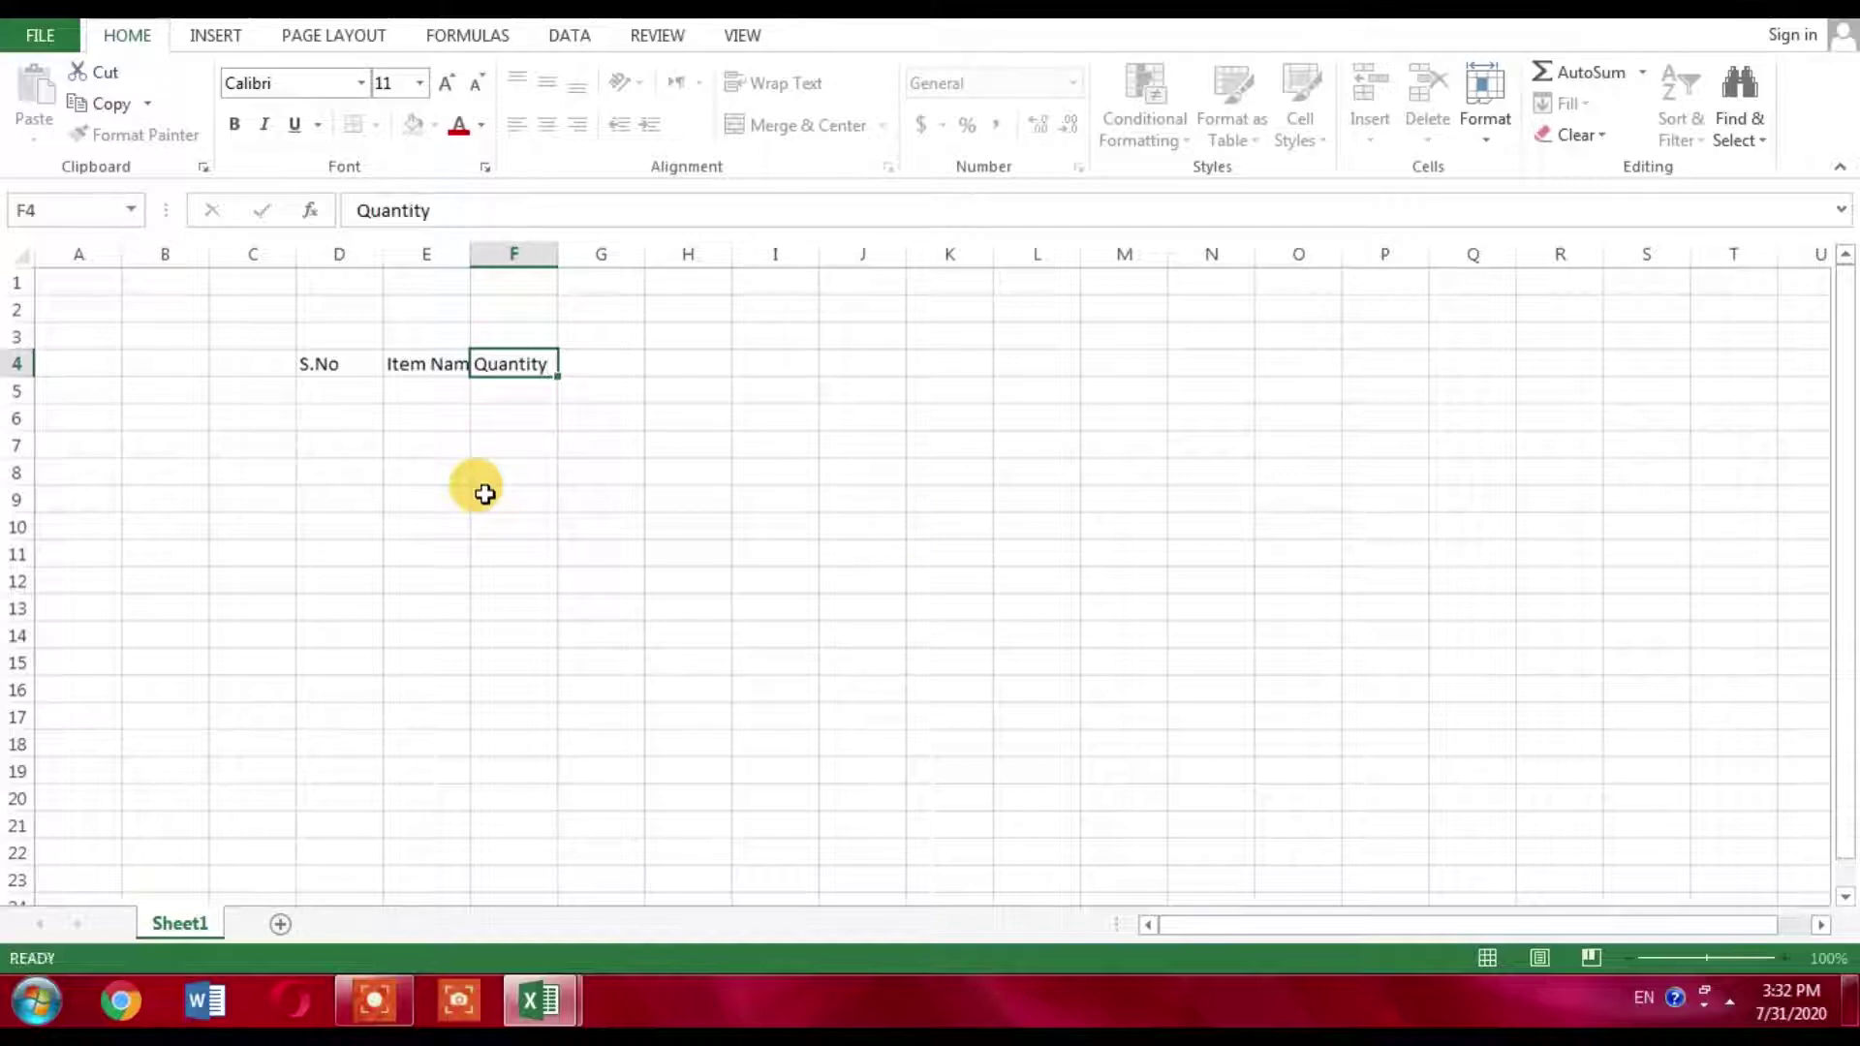
{"action": "key", "text": "Tab"}
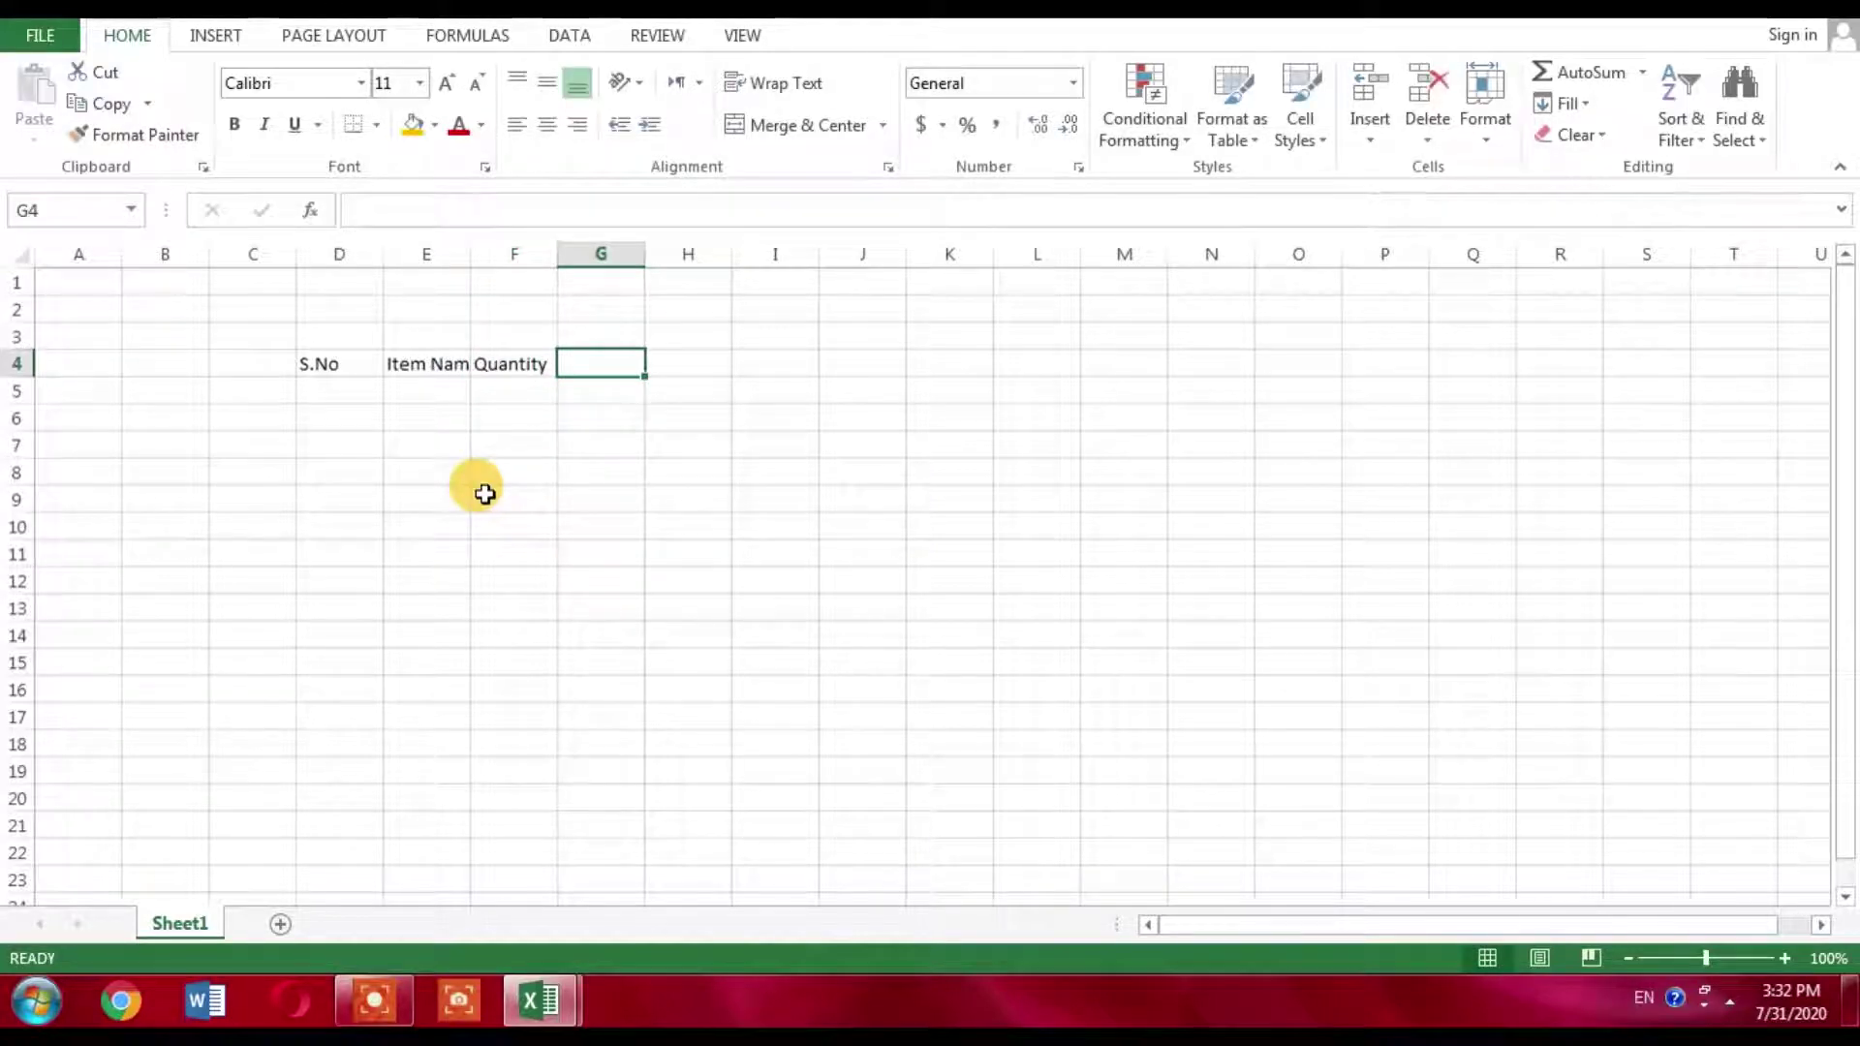
{"action": "type", "text": "Rate"}
{"action": "key", "text": "Tab"}
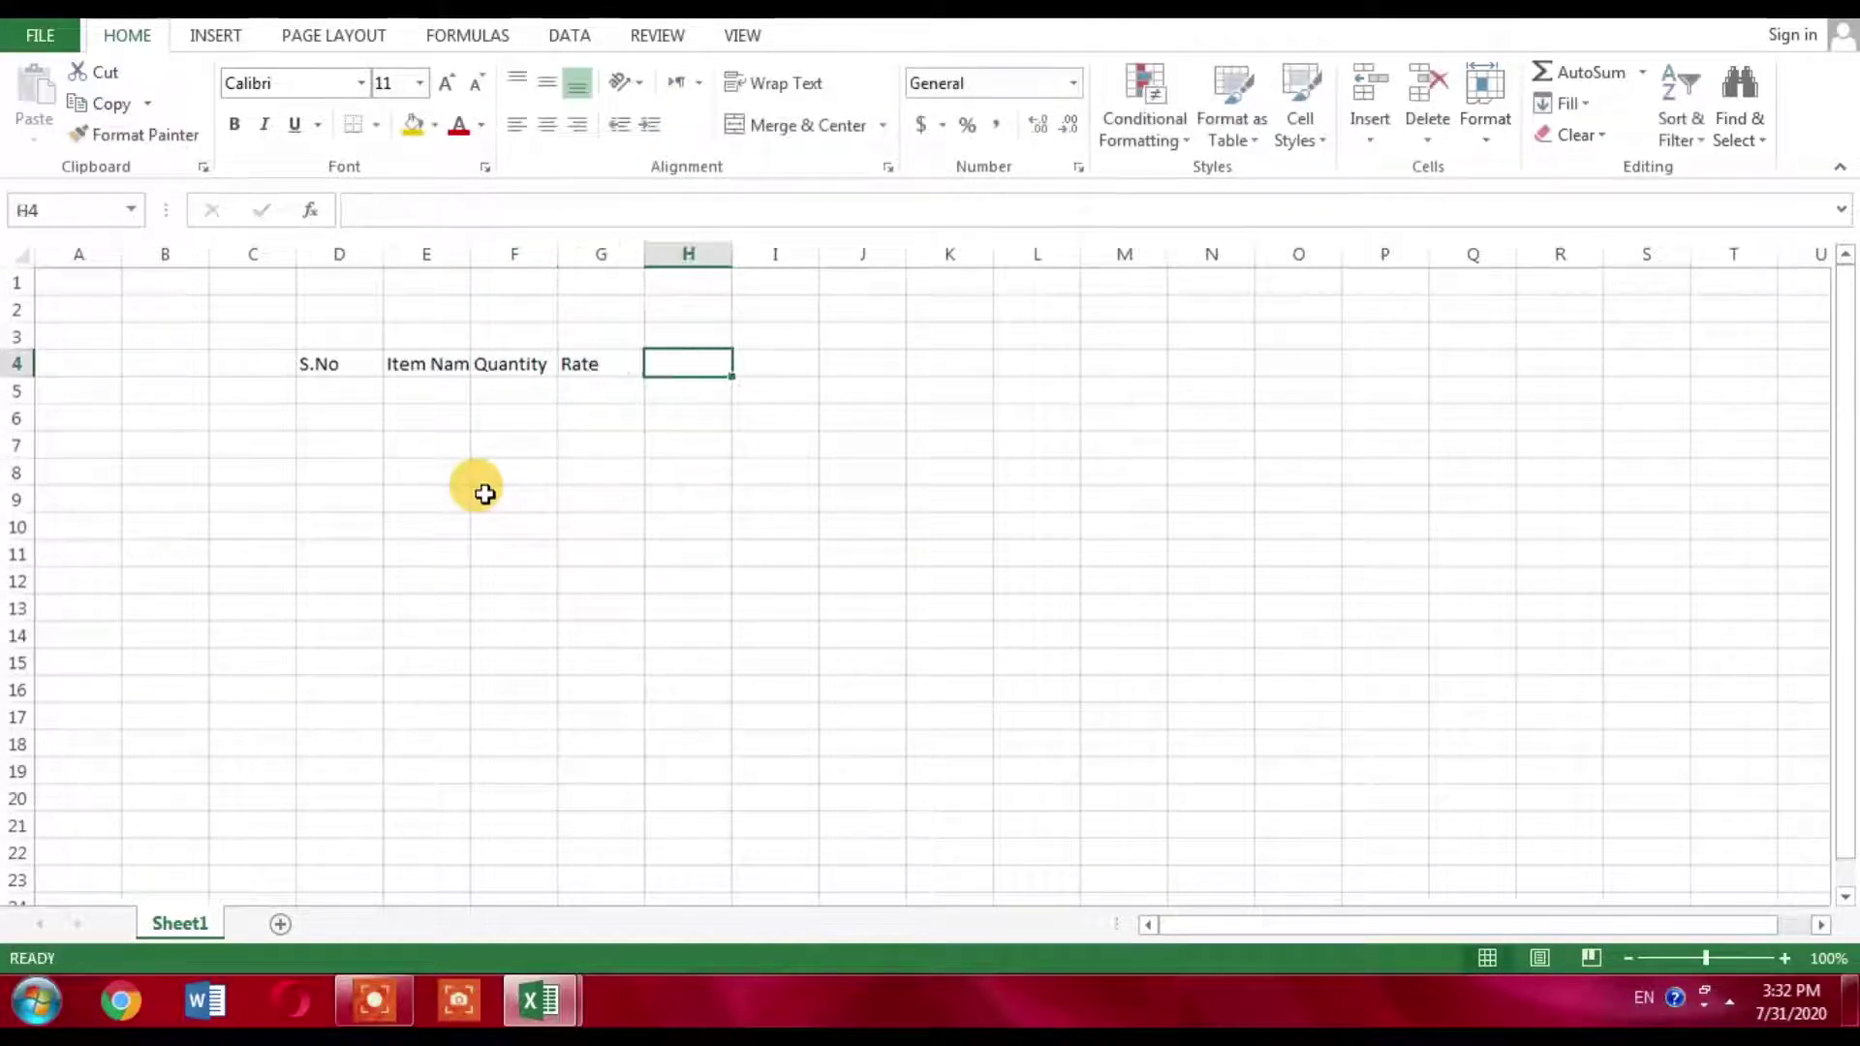
{"action": "type", "text": "amount"}
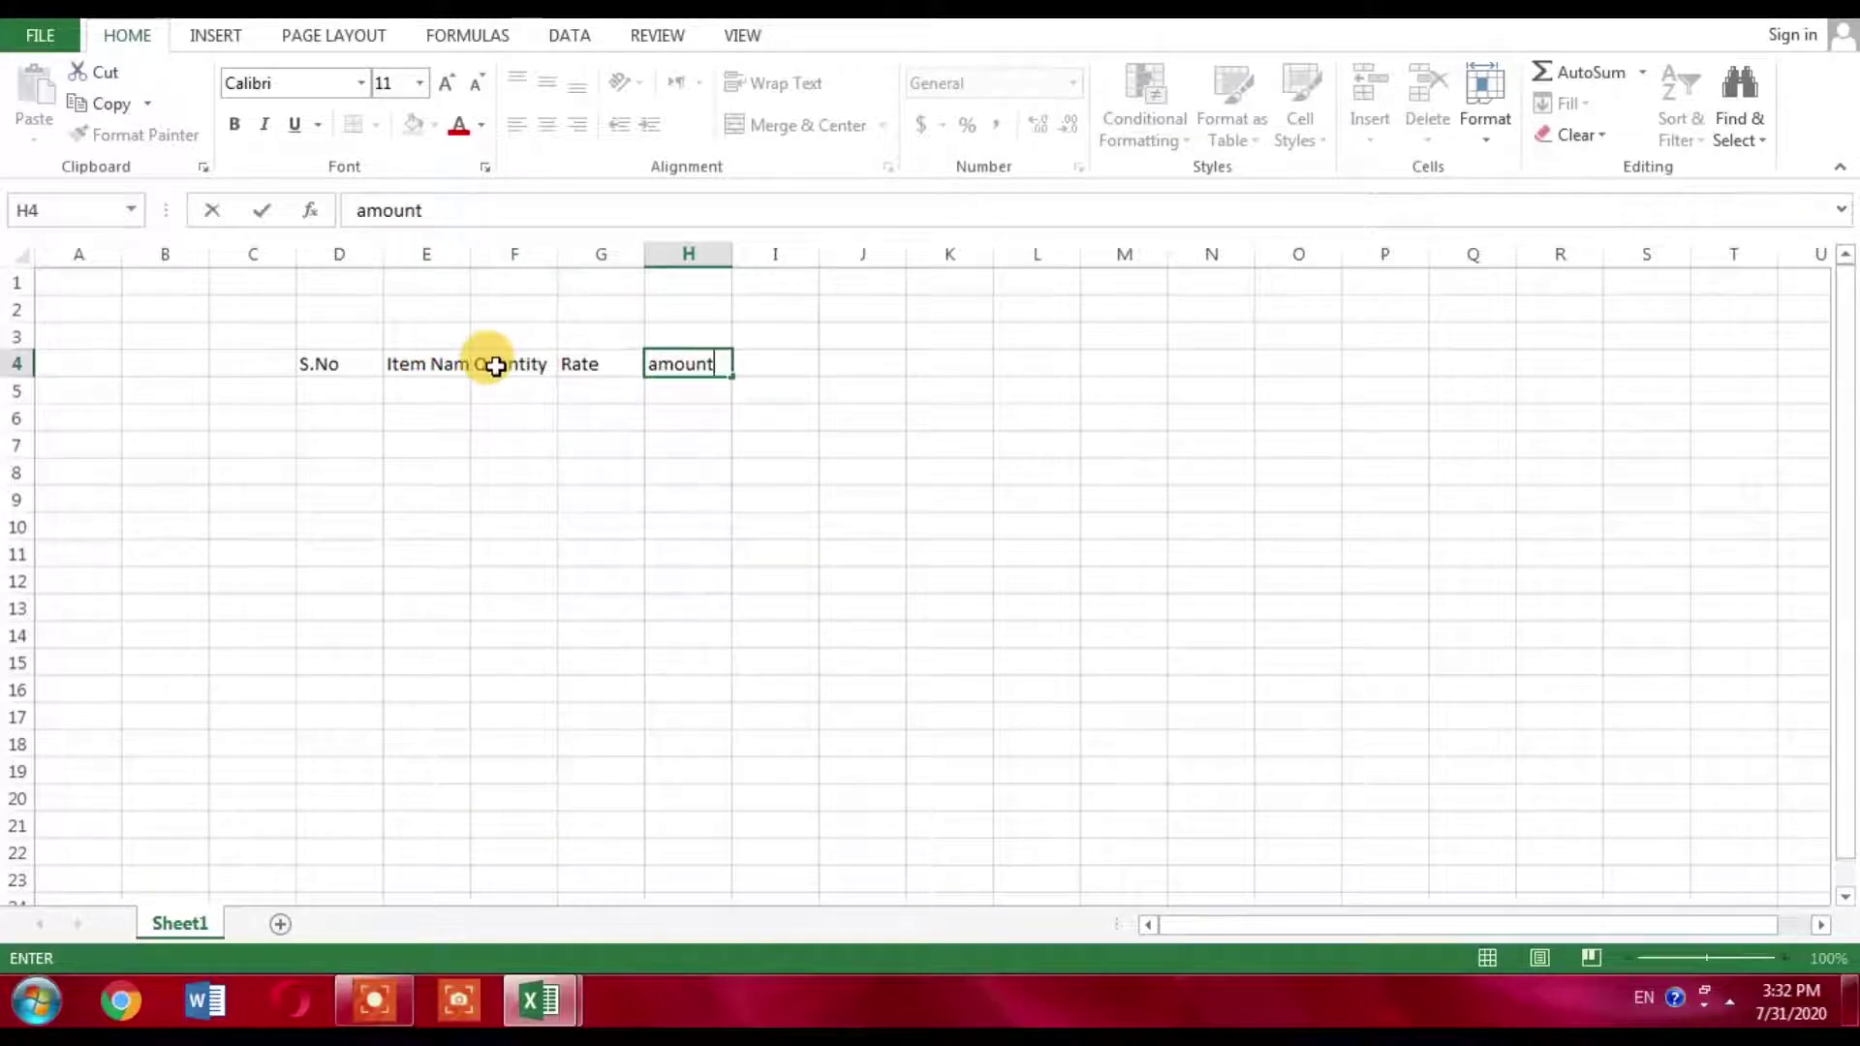
Copy the Quantity, Rate and amount headings into I4:K4 and L4:N4.
{"action": "left_click_drag", "start_coordinate": [495, 367], "coordinate": [1233, 365]}
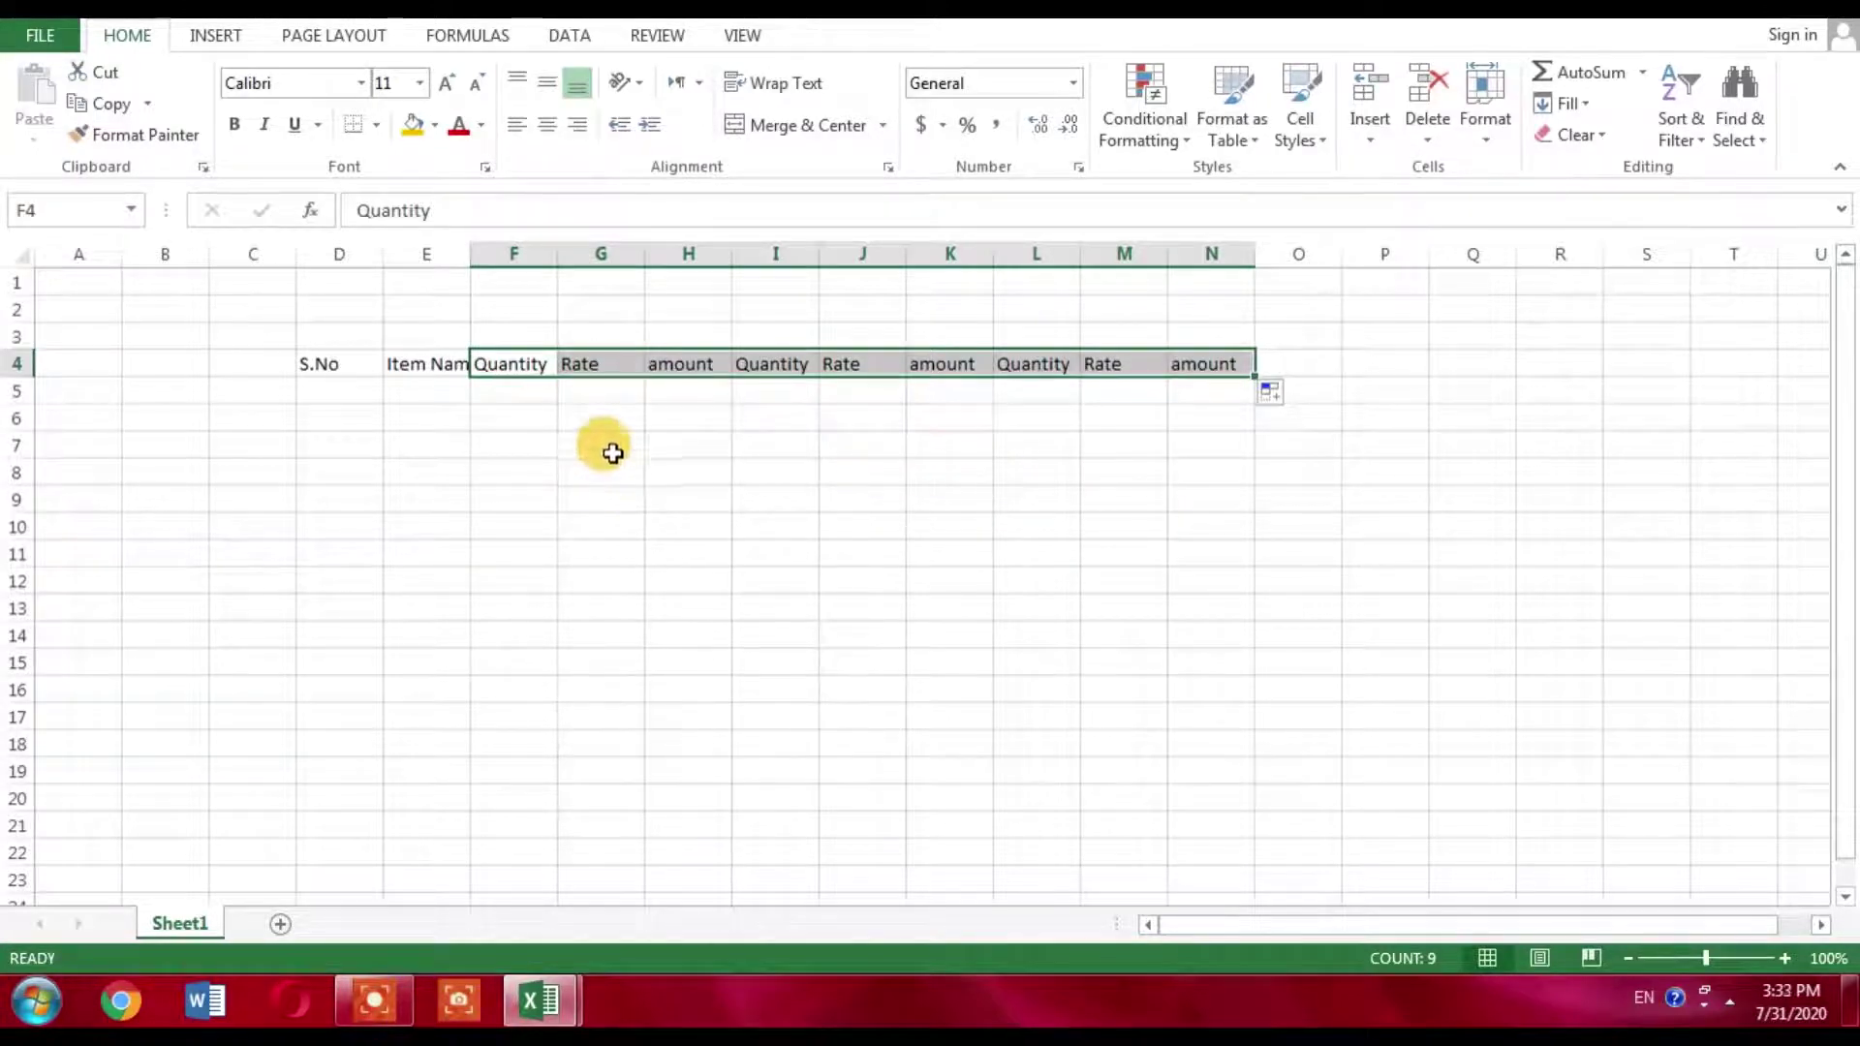
{"action": "left_click", "coordinate": [508, 438]}
{"action": "left_click", "coordinate": [423, 361]}
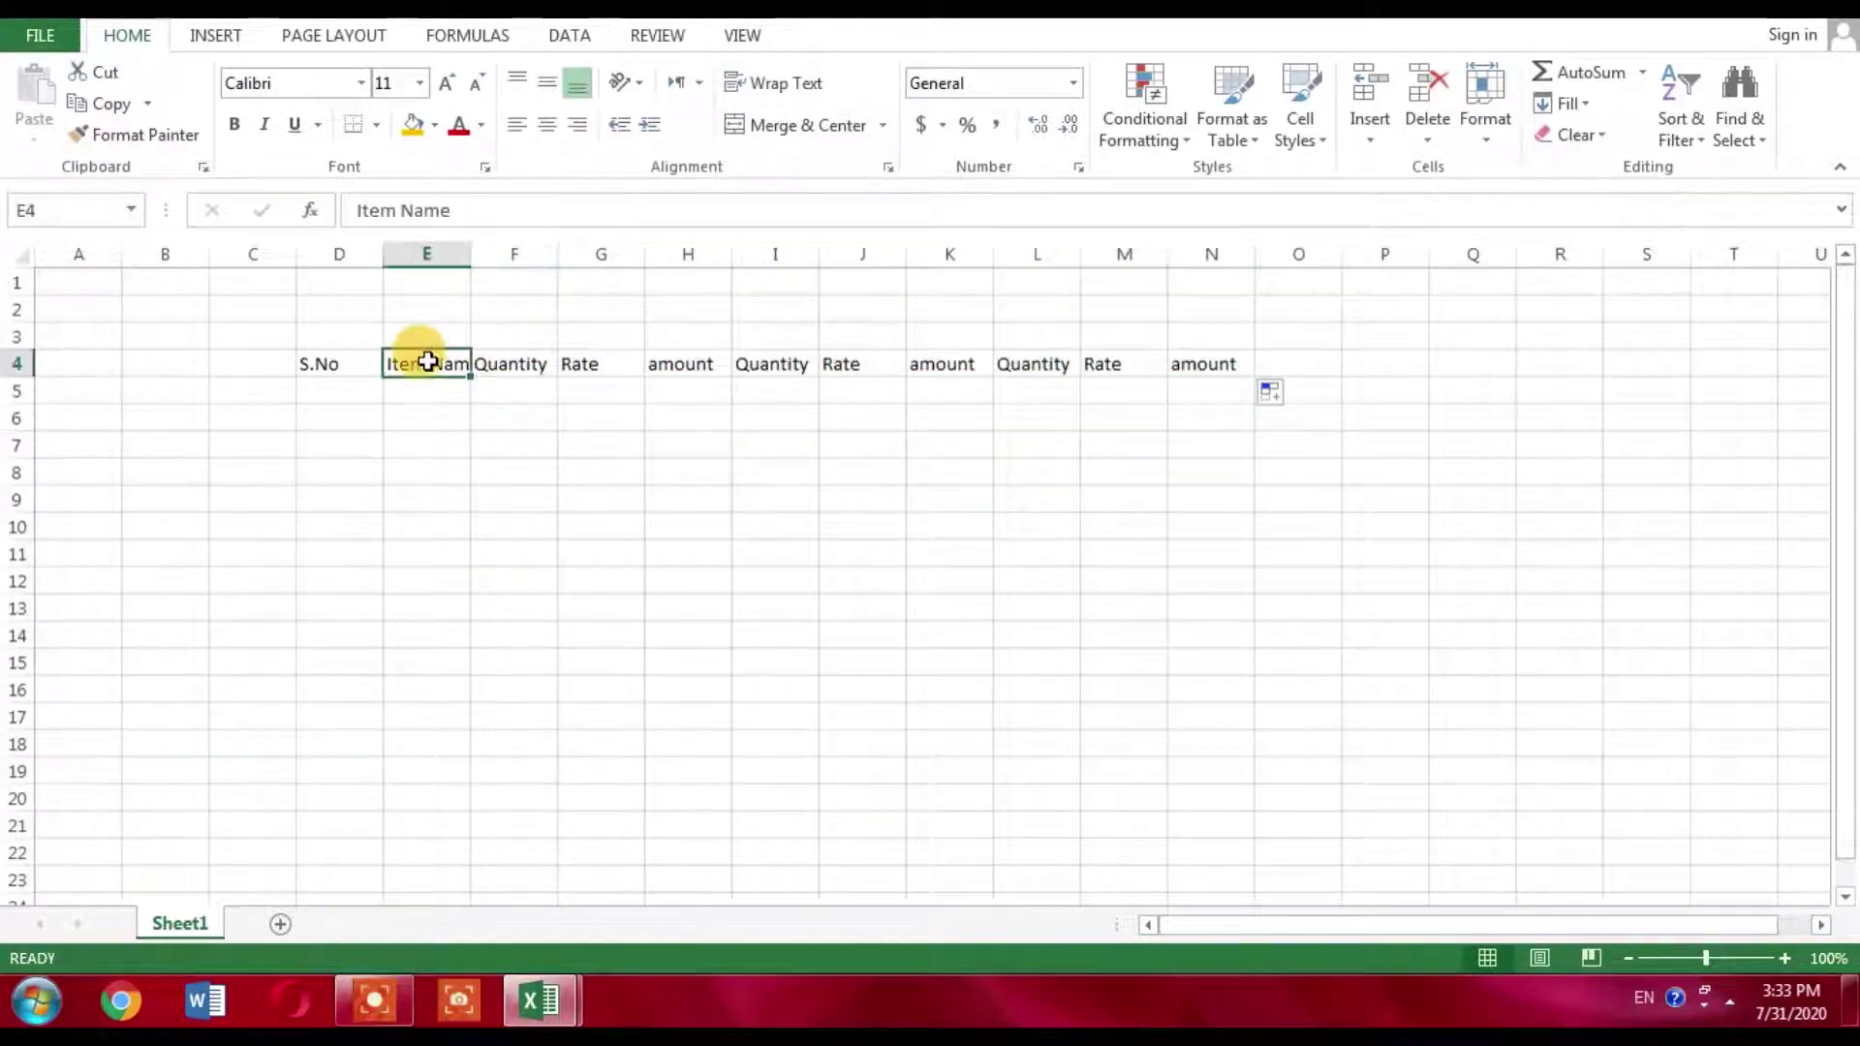
{"action": "left_click_drag", "start_coordinate": [495, 339], "coordinate": [681, 339]}
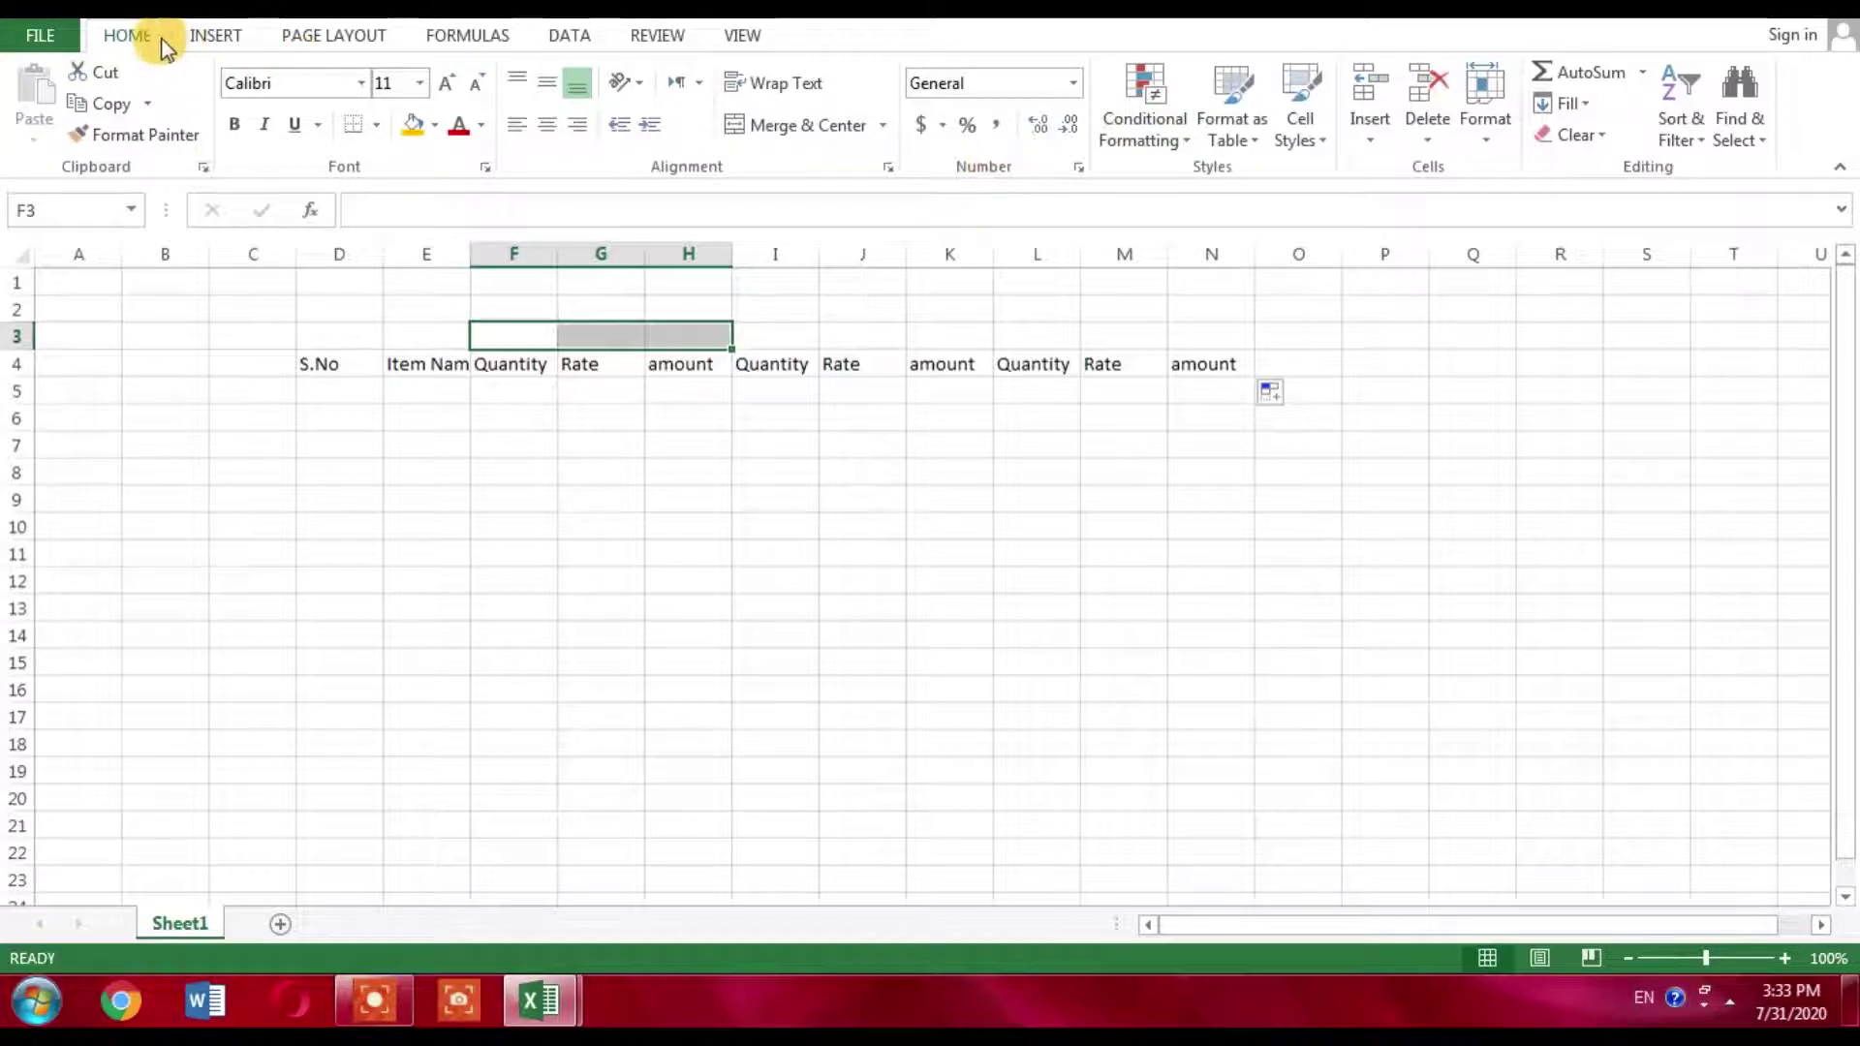
Merge and centre F3:H3, I3:K3 and L3:N3 with the titles Purchase, Sold and closing Stock.
{"action": "left_click", "coordinate": [799, 126]}
{"action": "double_click", "coordinate": [617, 335]}
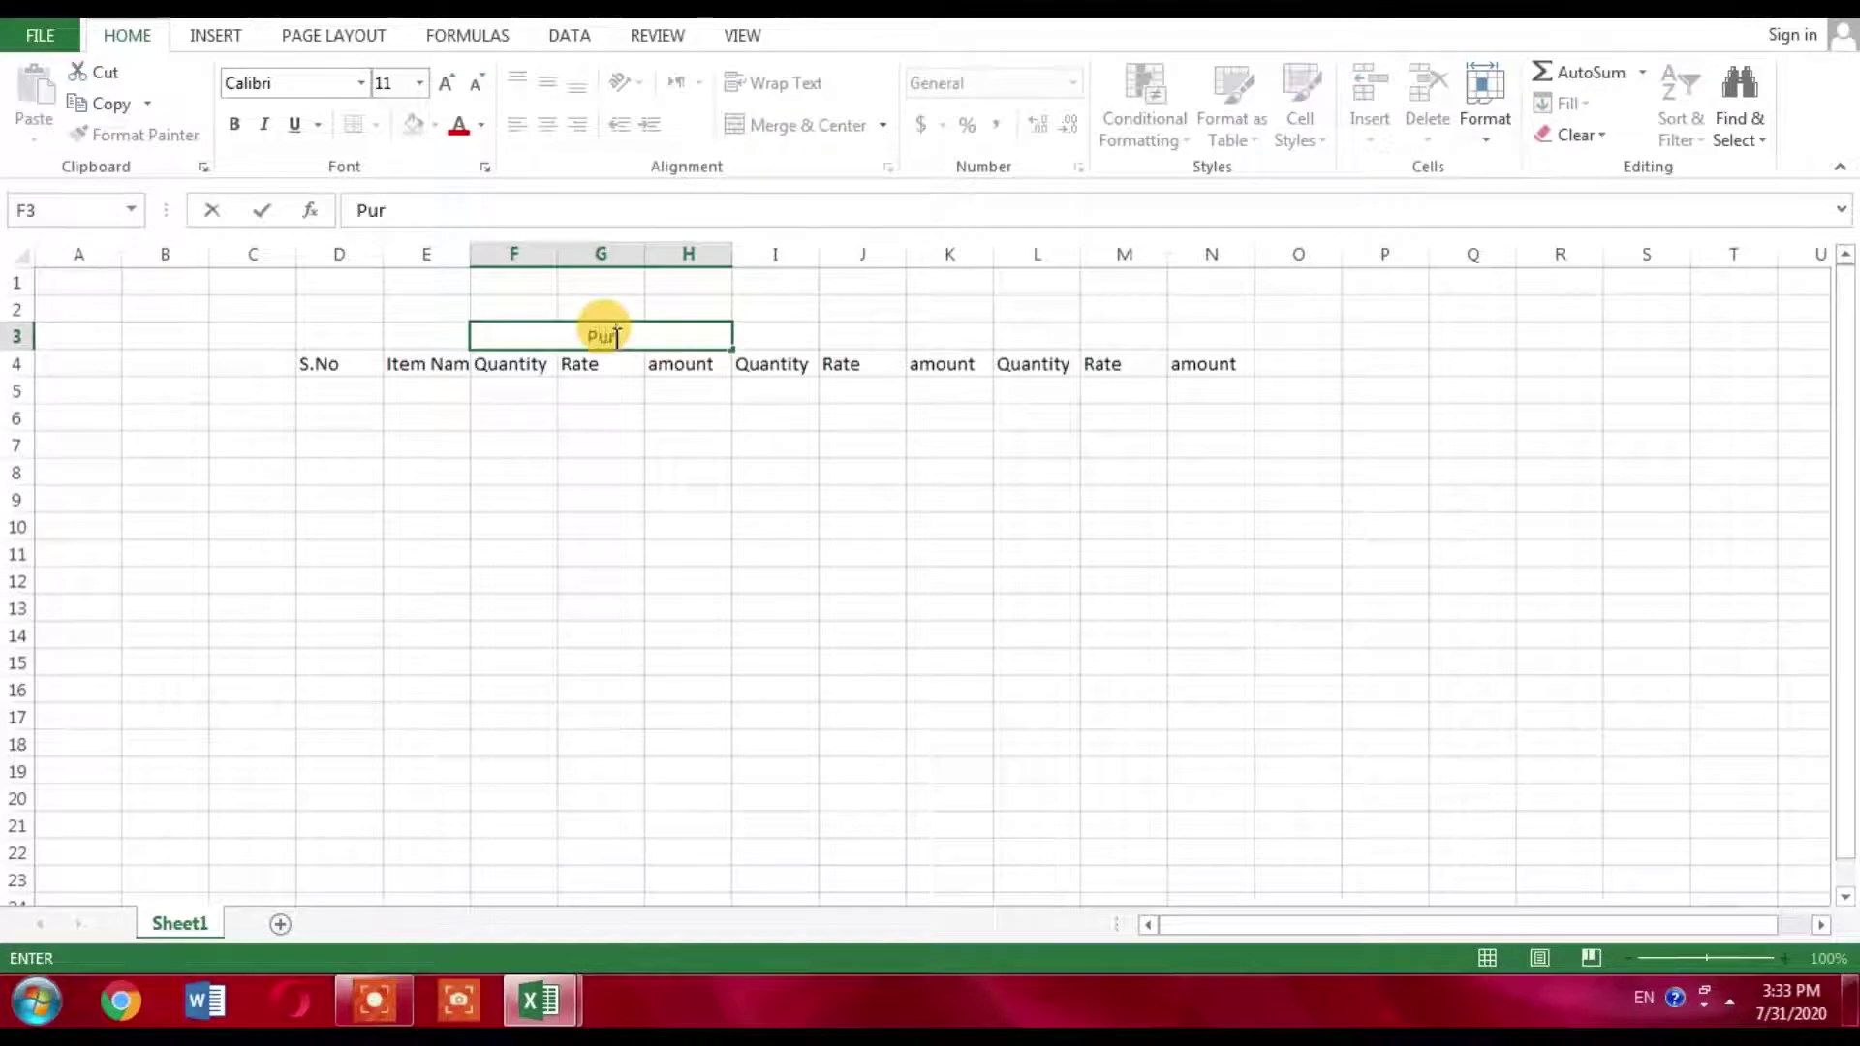
{"action": "type", "text": "Purchase"}
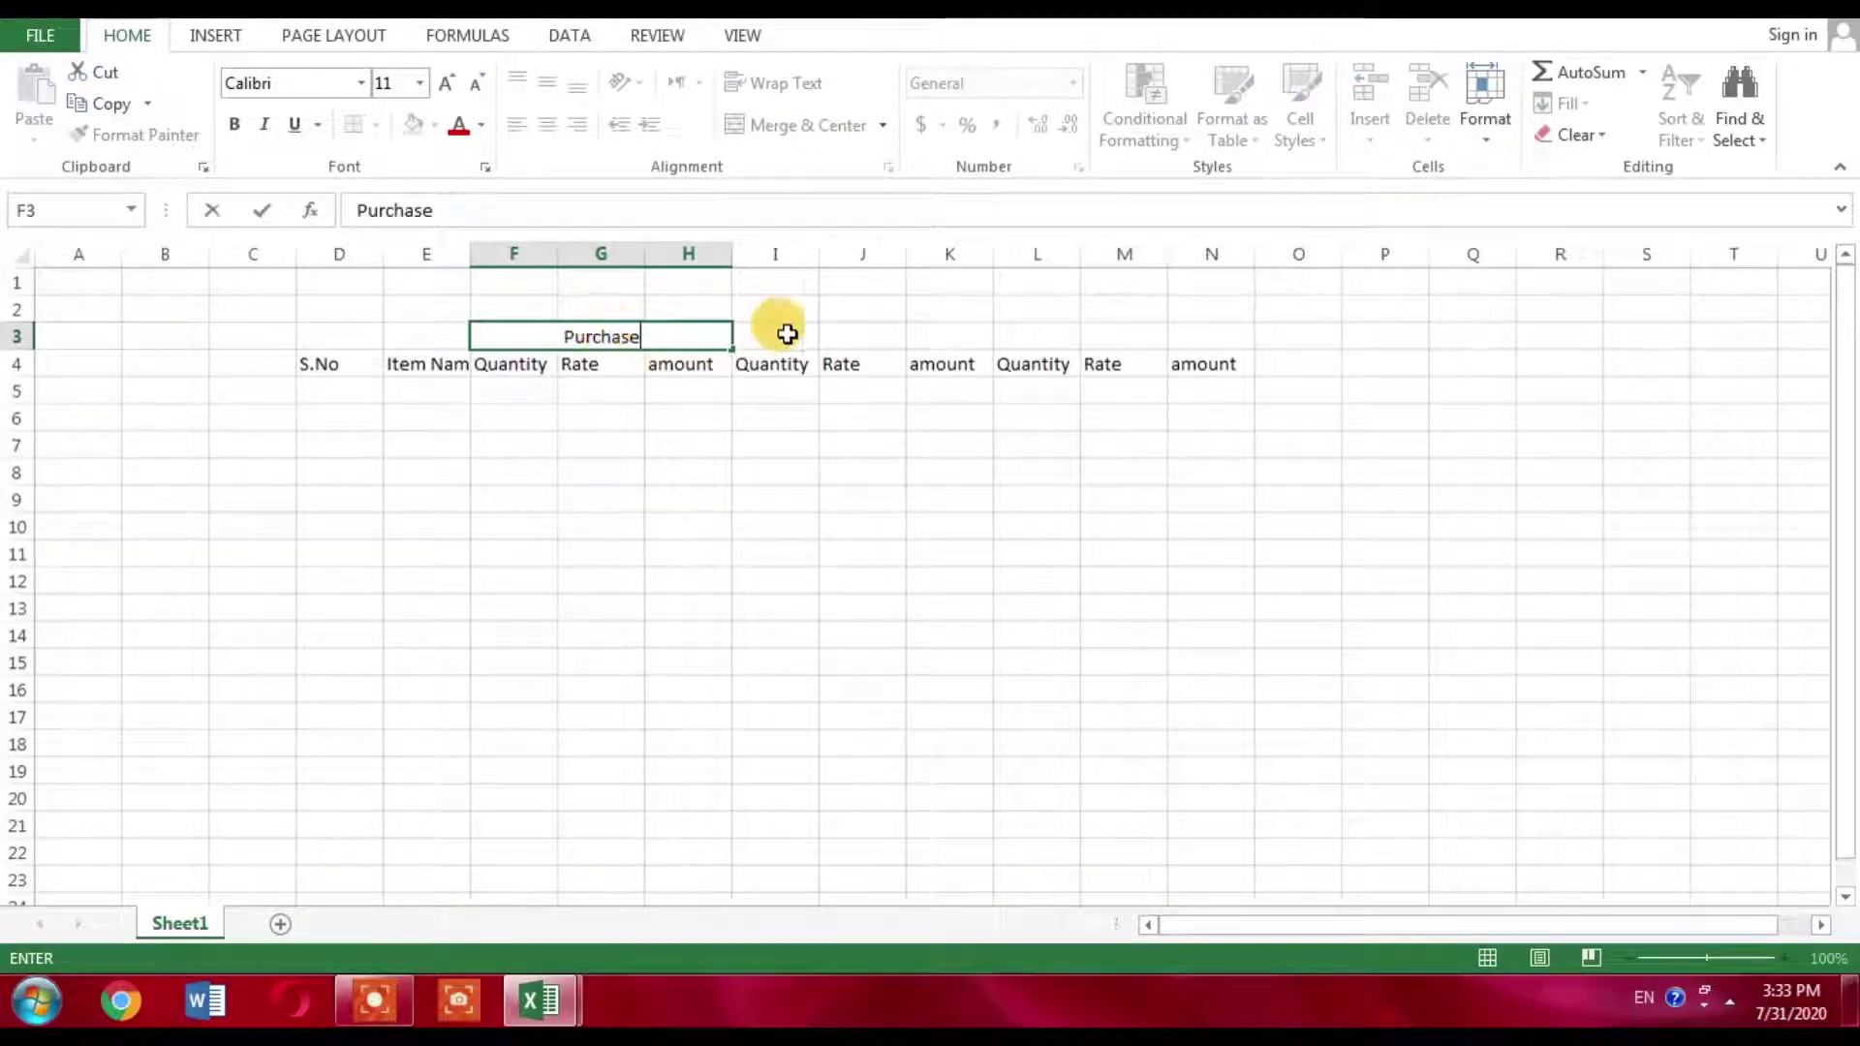
{"action": "left_click", "coordinate": [770, 334]}
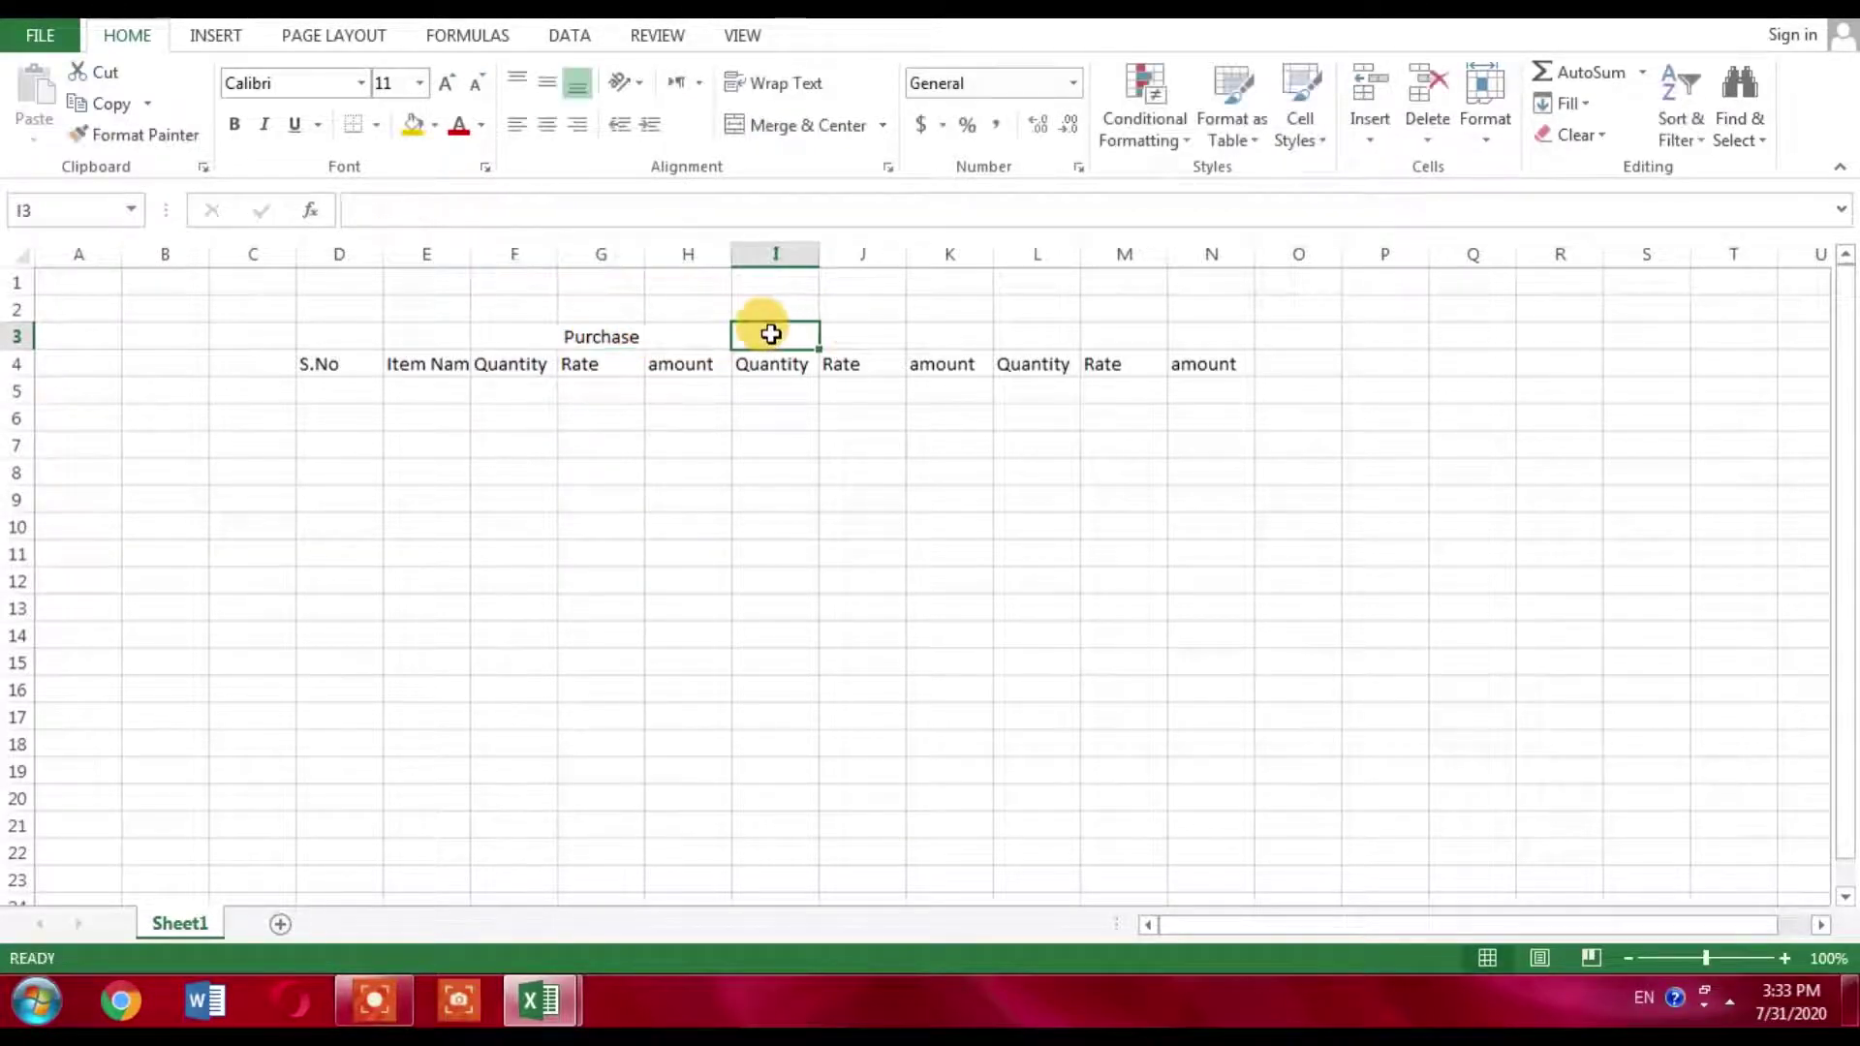
{"action": "left_click_drag", "start_coordinate": [818, 347], "coordinate": [963, 337]}
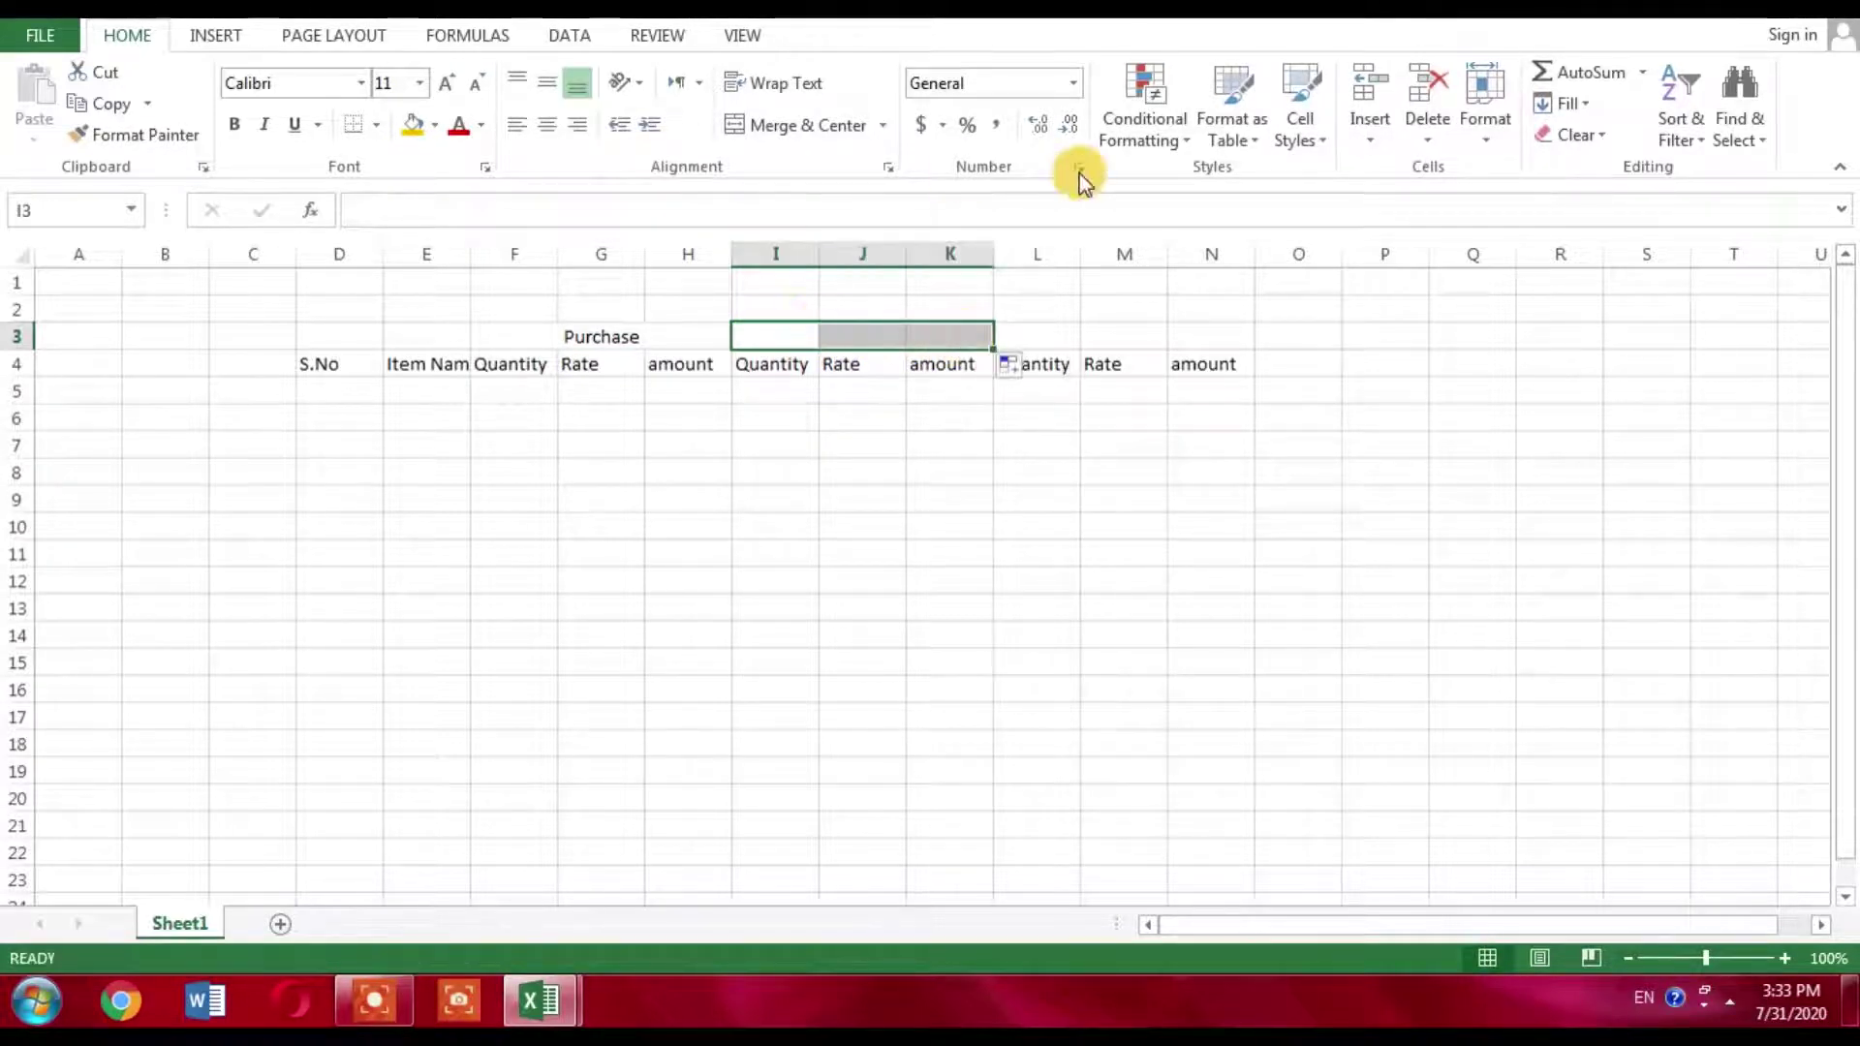
{"action": "left_click", "coordinate": [787, 132]}
{"action": "double_click", "coordinate": [857, 339]}
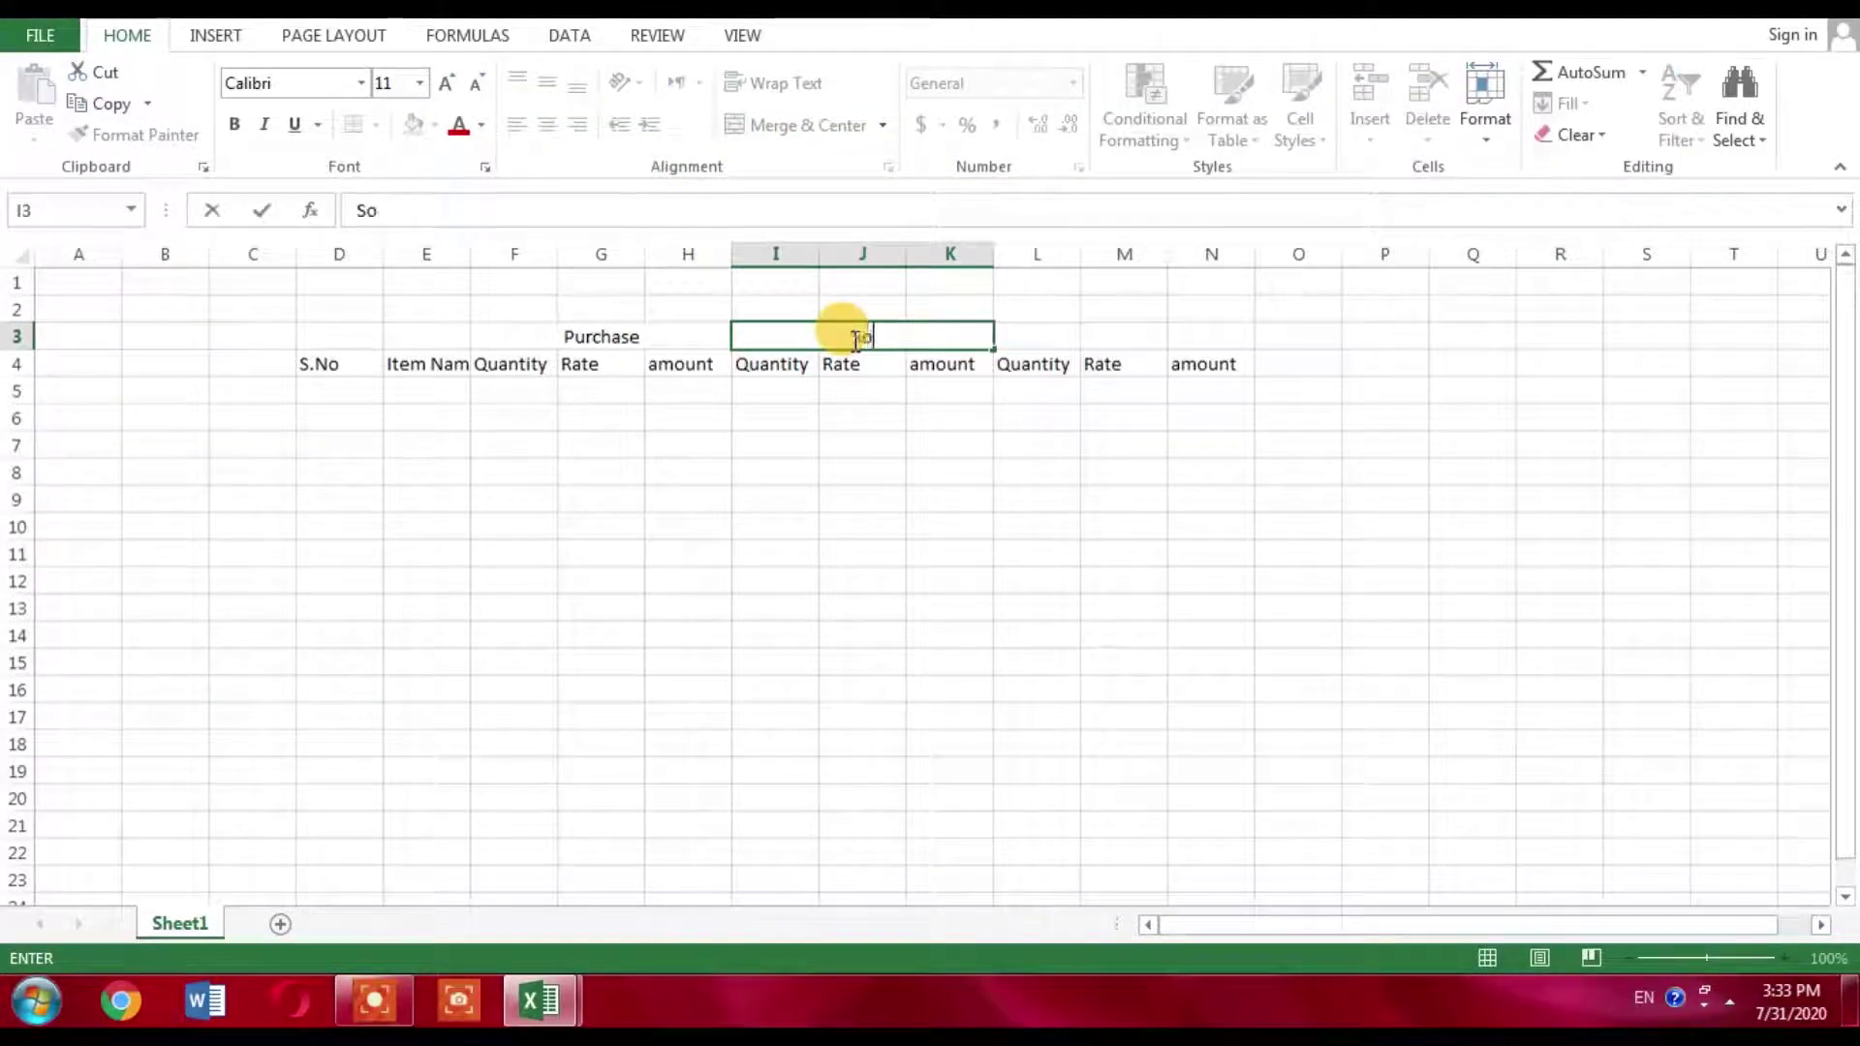
{"action": "left_click", "coordinate": [1037, 341]}
{"action": "left_click_drag", "start_coordinate": [1078, 348], "coordinate": [1217, 337]}
{"action": "left_click", "coordinate": [776, 124]}
{"action": "double_click", "coordinate": [1070, 335]}
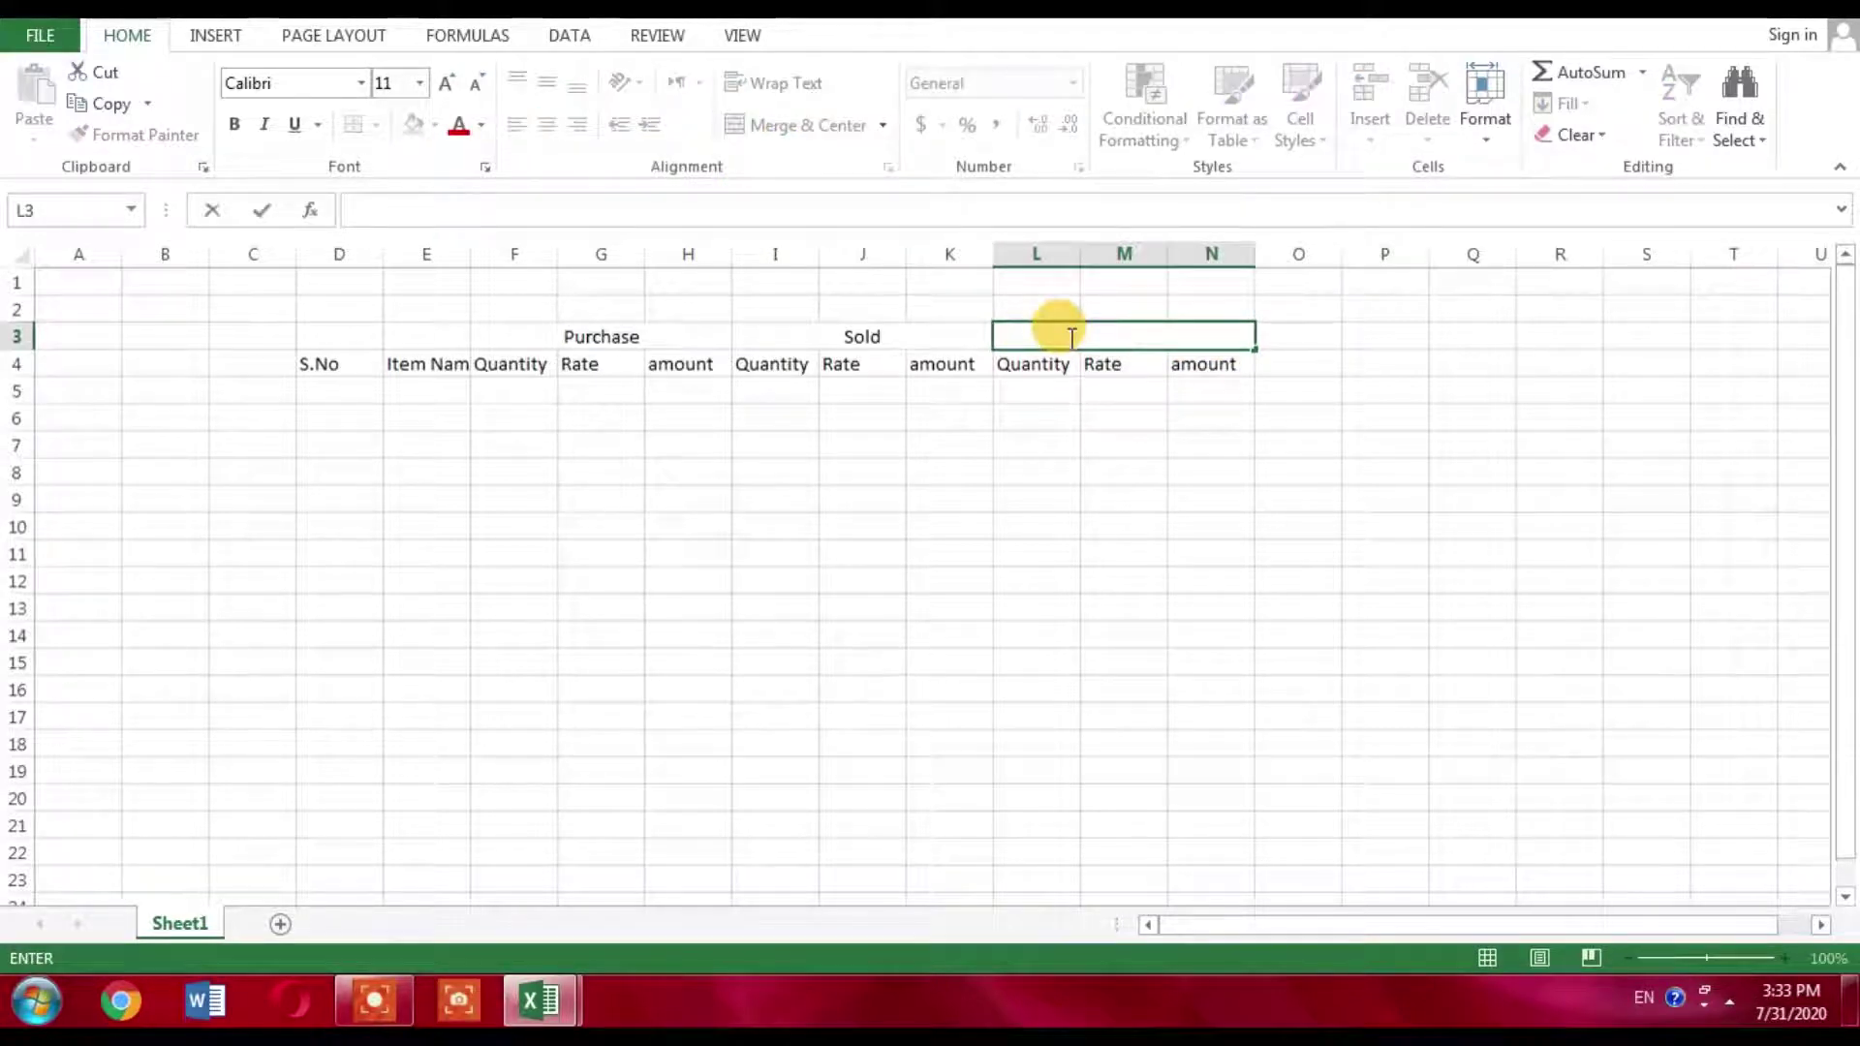
{"action": "type", "text": "closing Stock"}
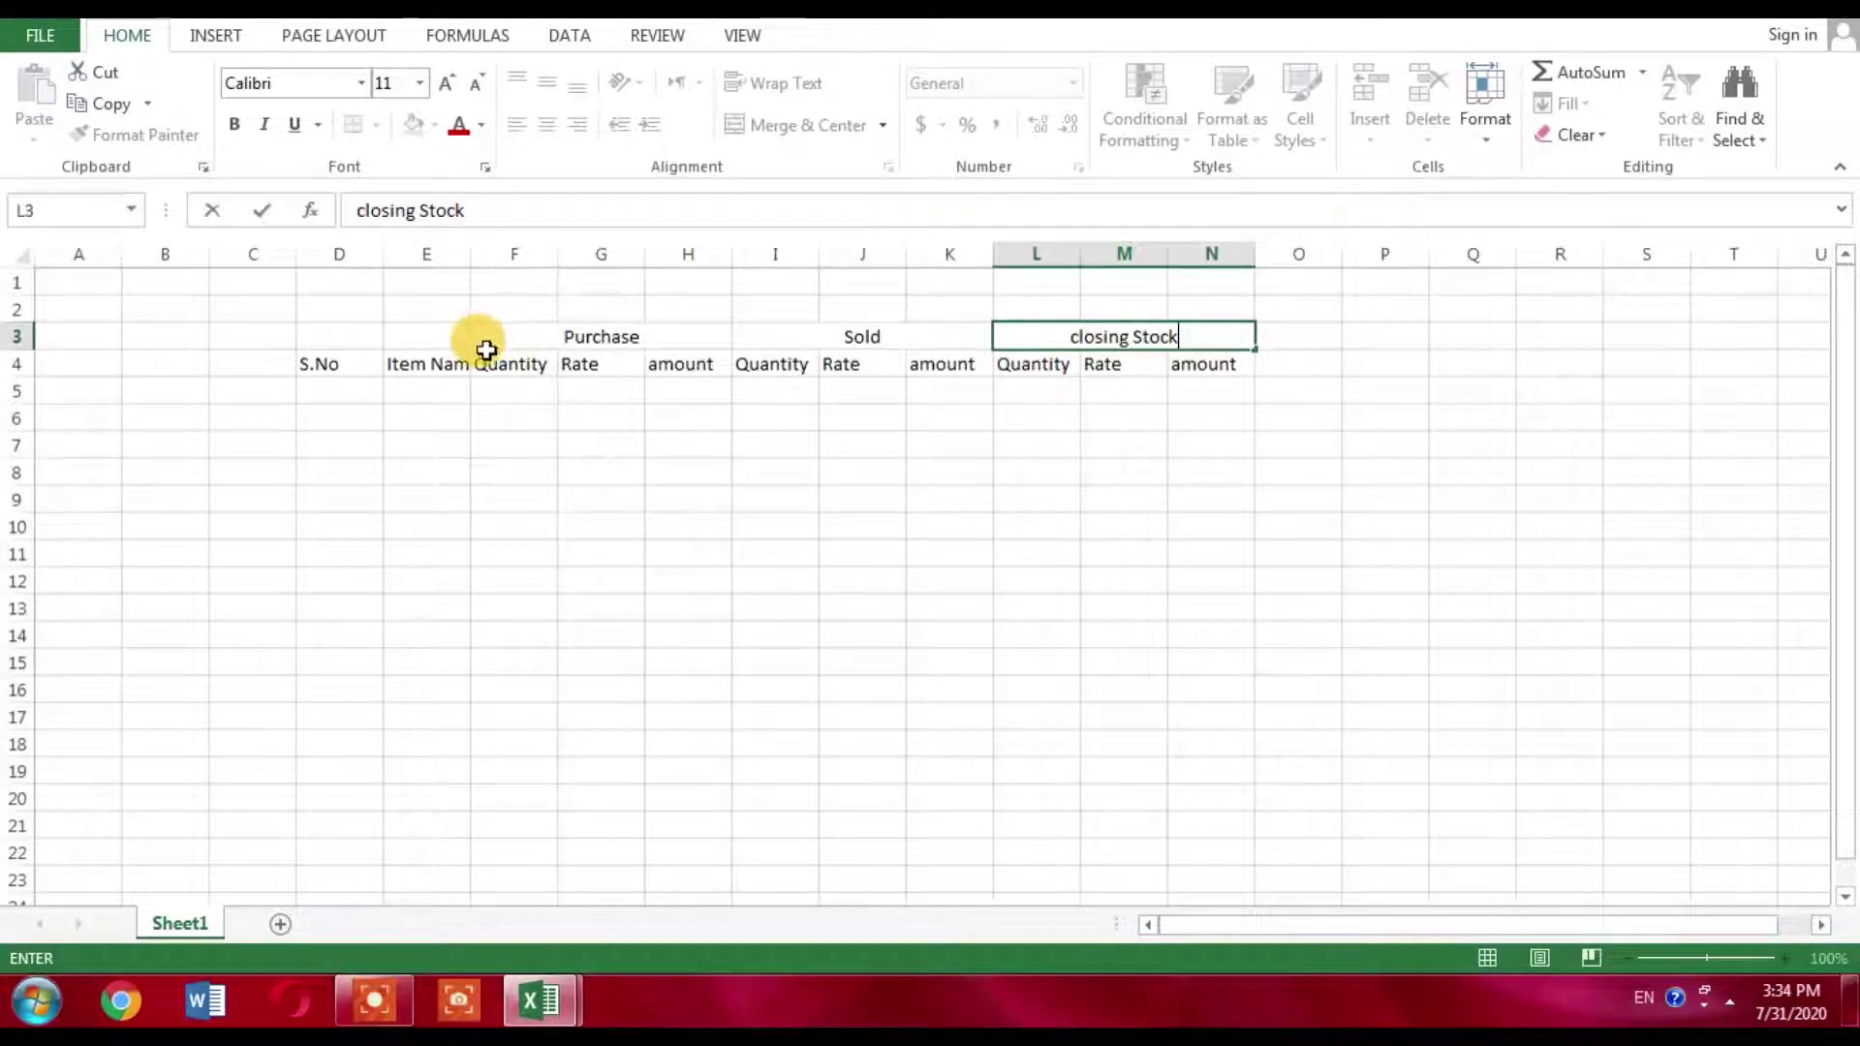
Enter 1 and 2 in D5:D6 and drag the numbers down the S.No column to row 14.
{"action": "left_click", "coordinate": [352, 393]}
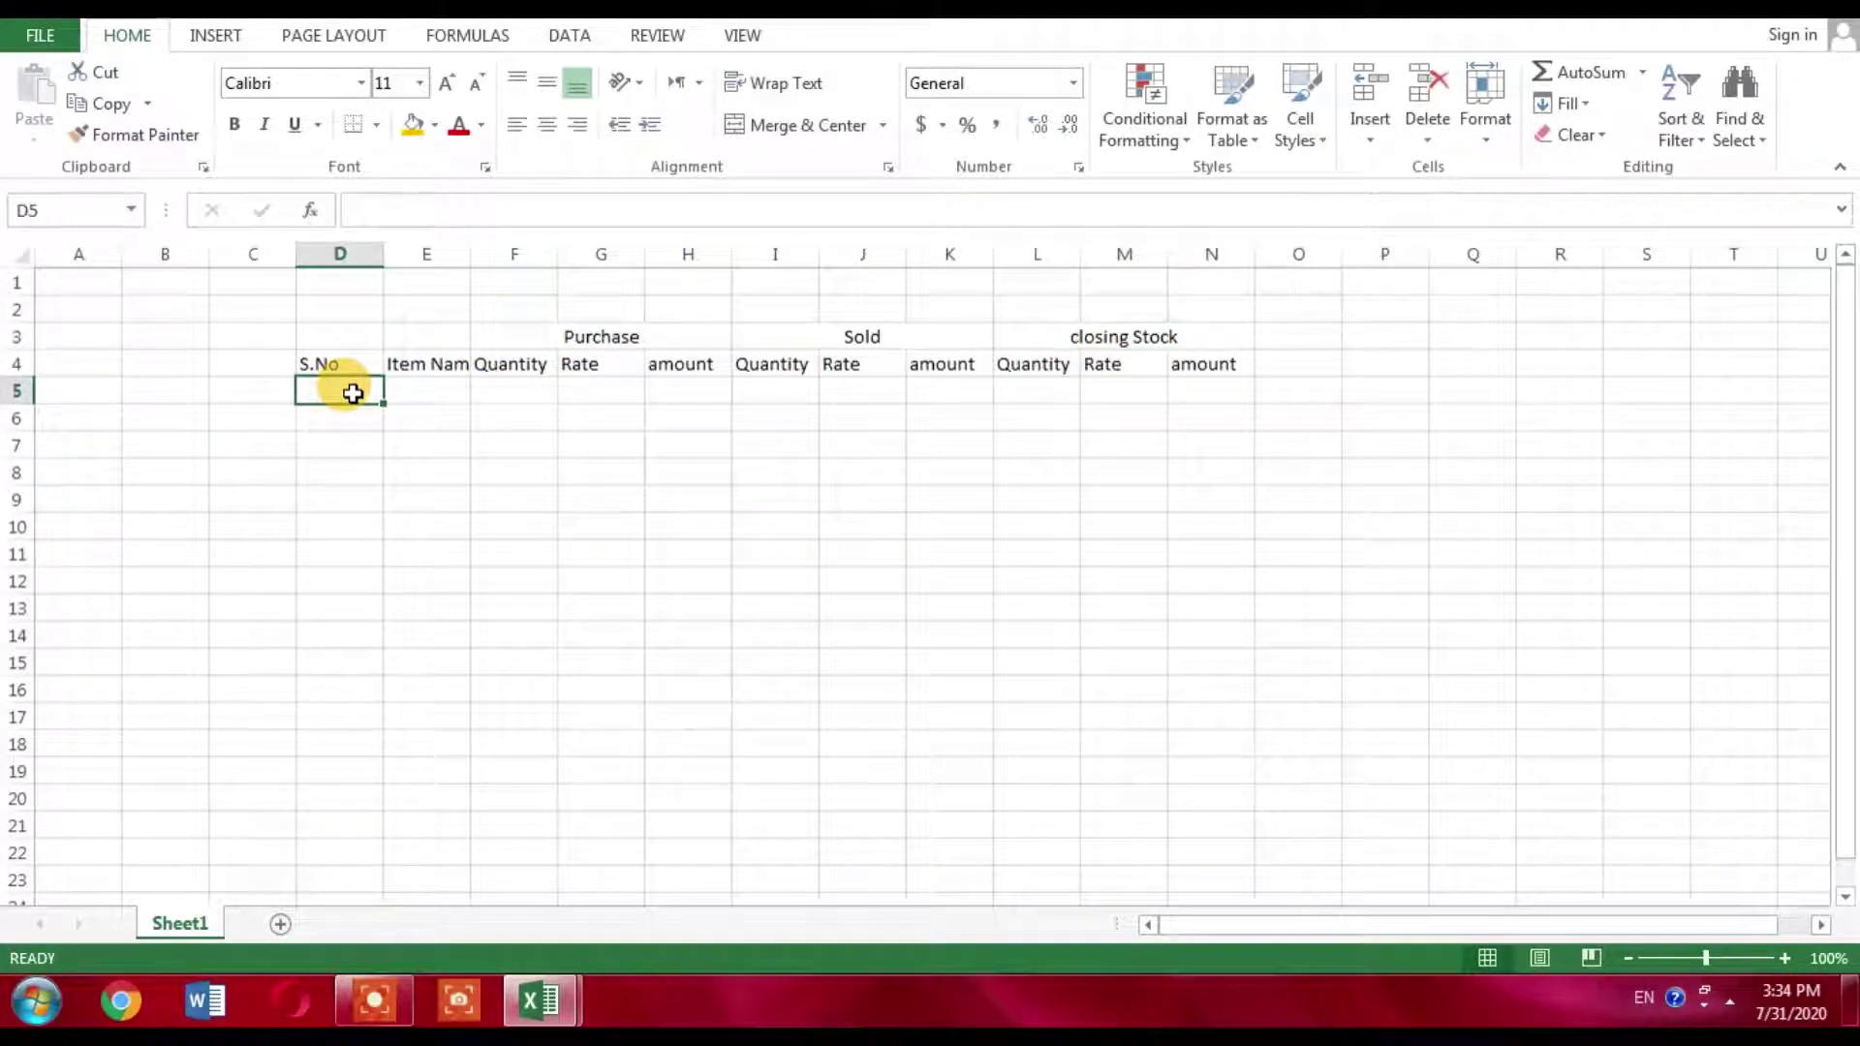
{"action": "type", "text": "1"}
{"action": "key", "text": "Return"}
{"action": "type", "text": "2"}
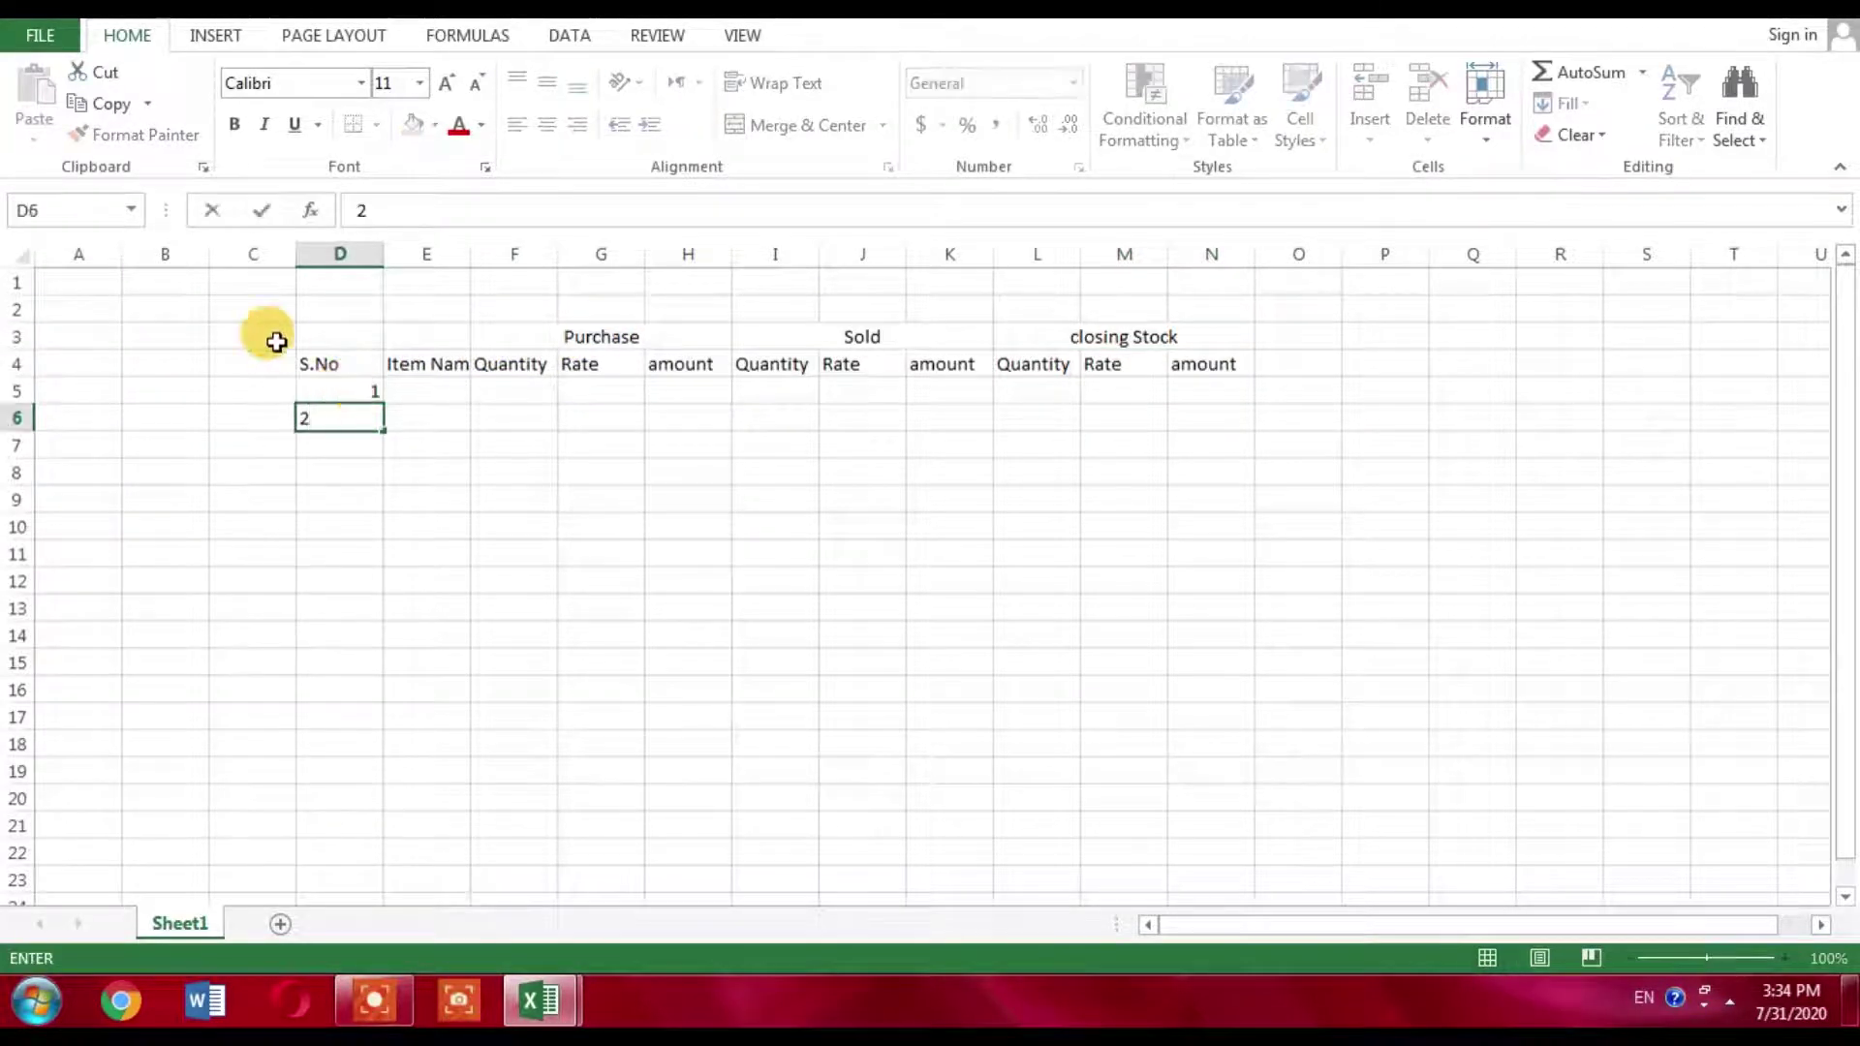
{"action": "left_click_drag", "start_coordinate": [374, 389], "coordinate": [332, 655]}
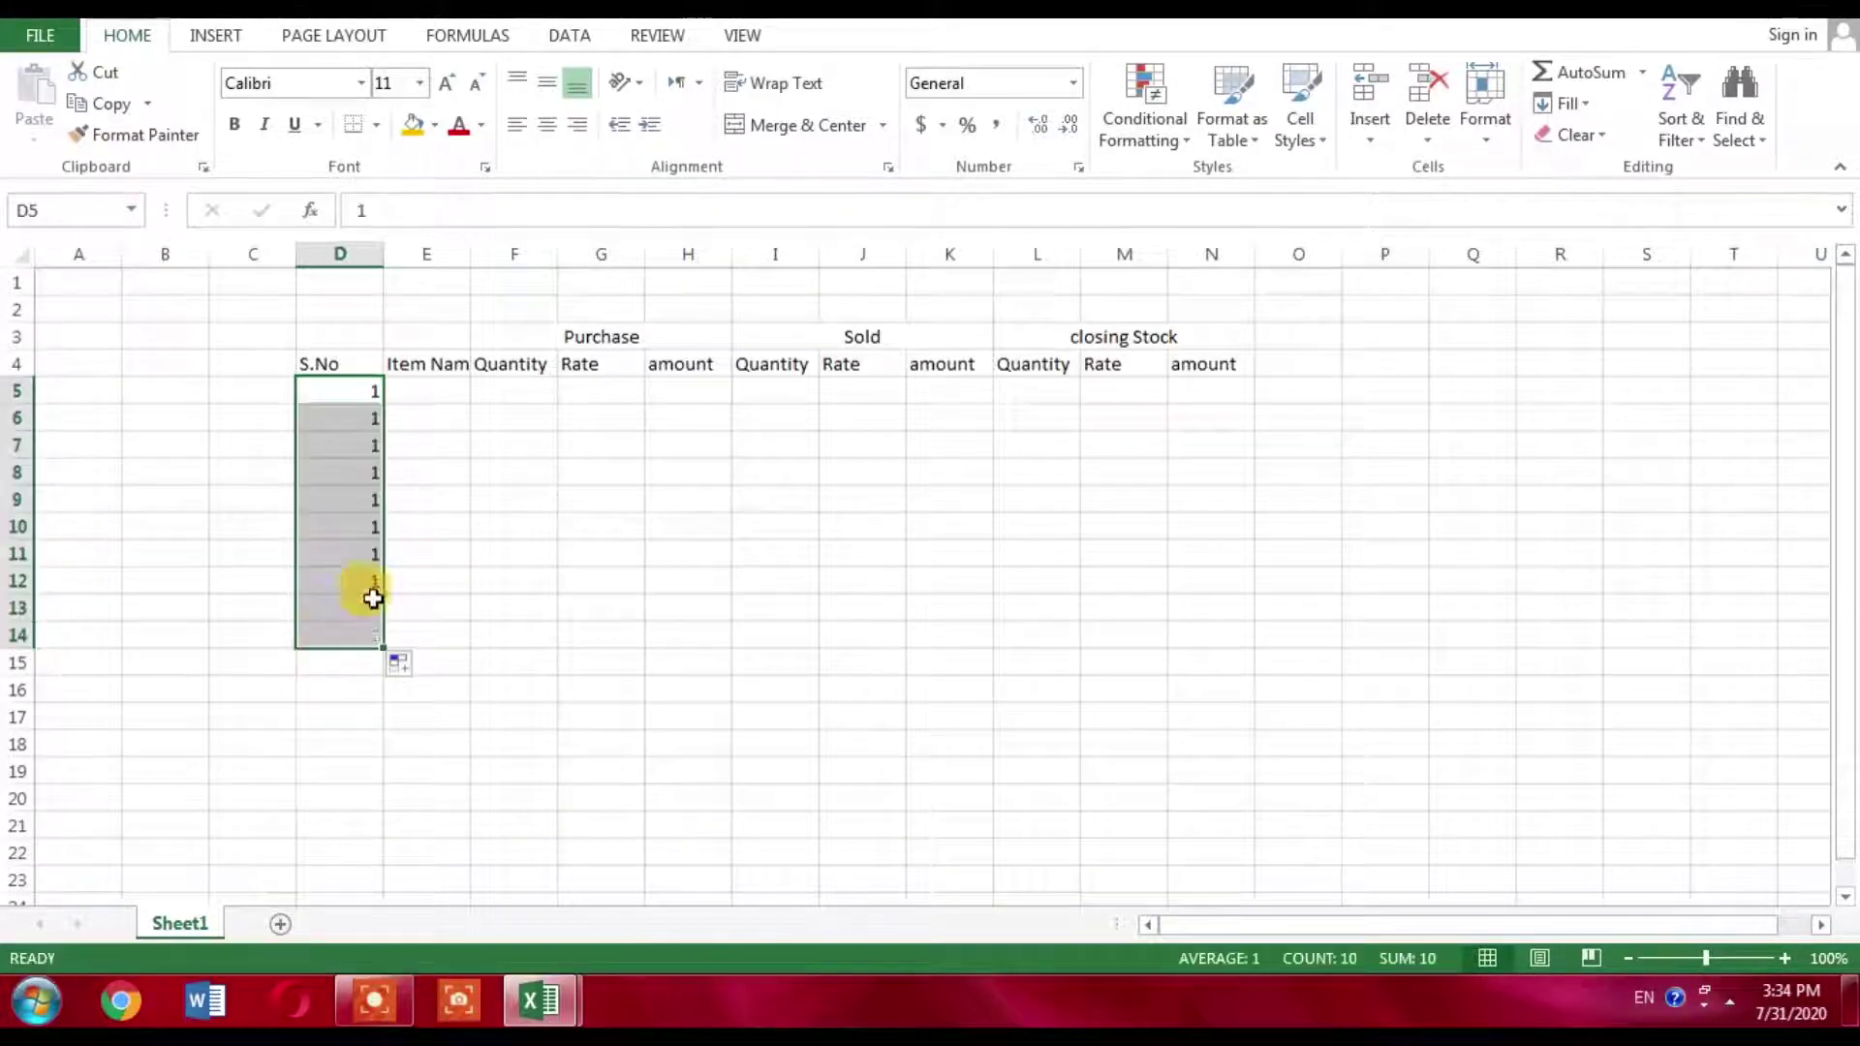
{"action": "left_click", "coordinate": [399, 666]}
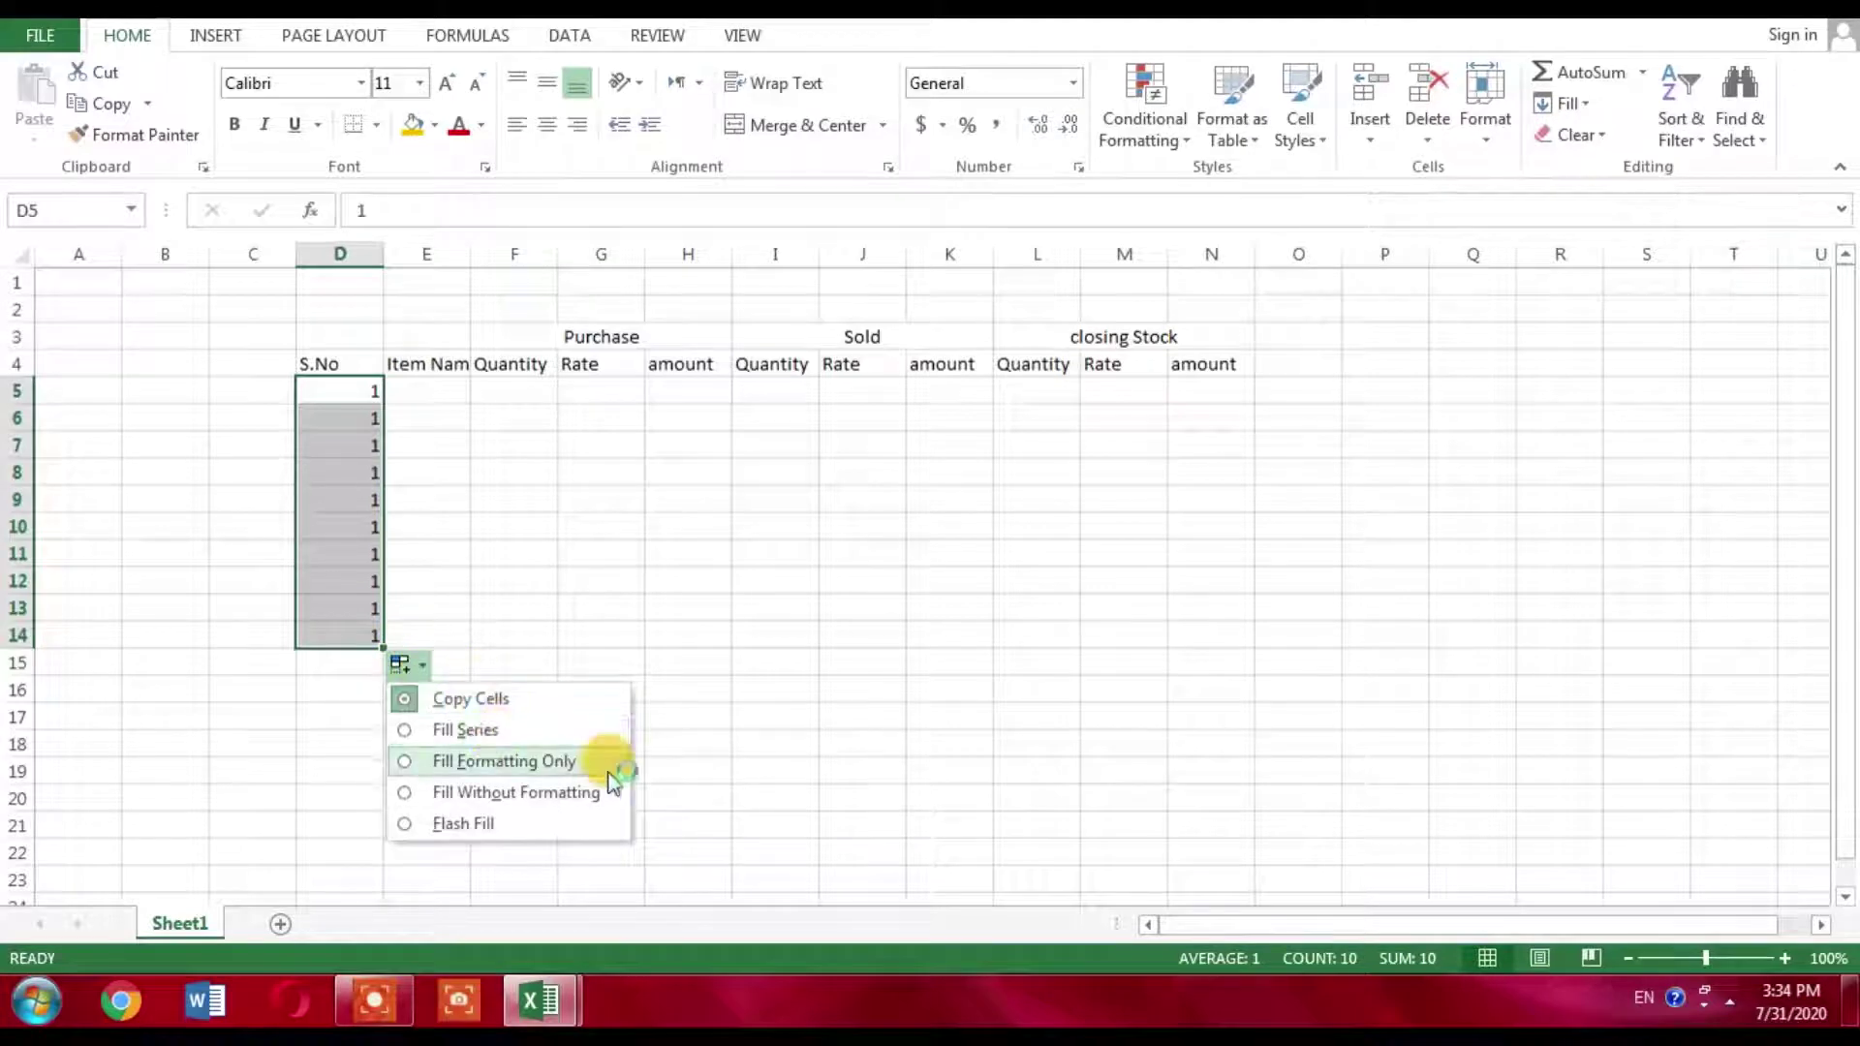
{"action": "left_click", "coordinate": [399, 665]}
Refill D5:D14 from 1 using Fill Series so S.No counts 1 to 10.
{"action": "left_click", "coordinate": [419, 663]}
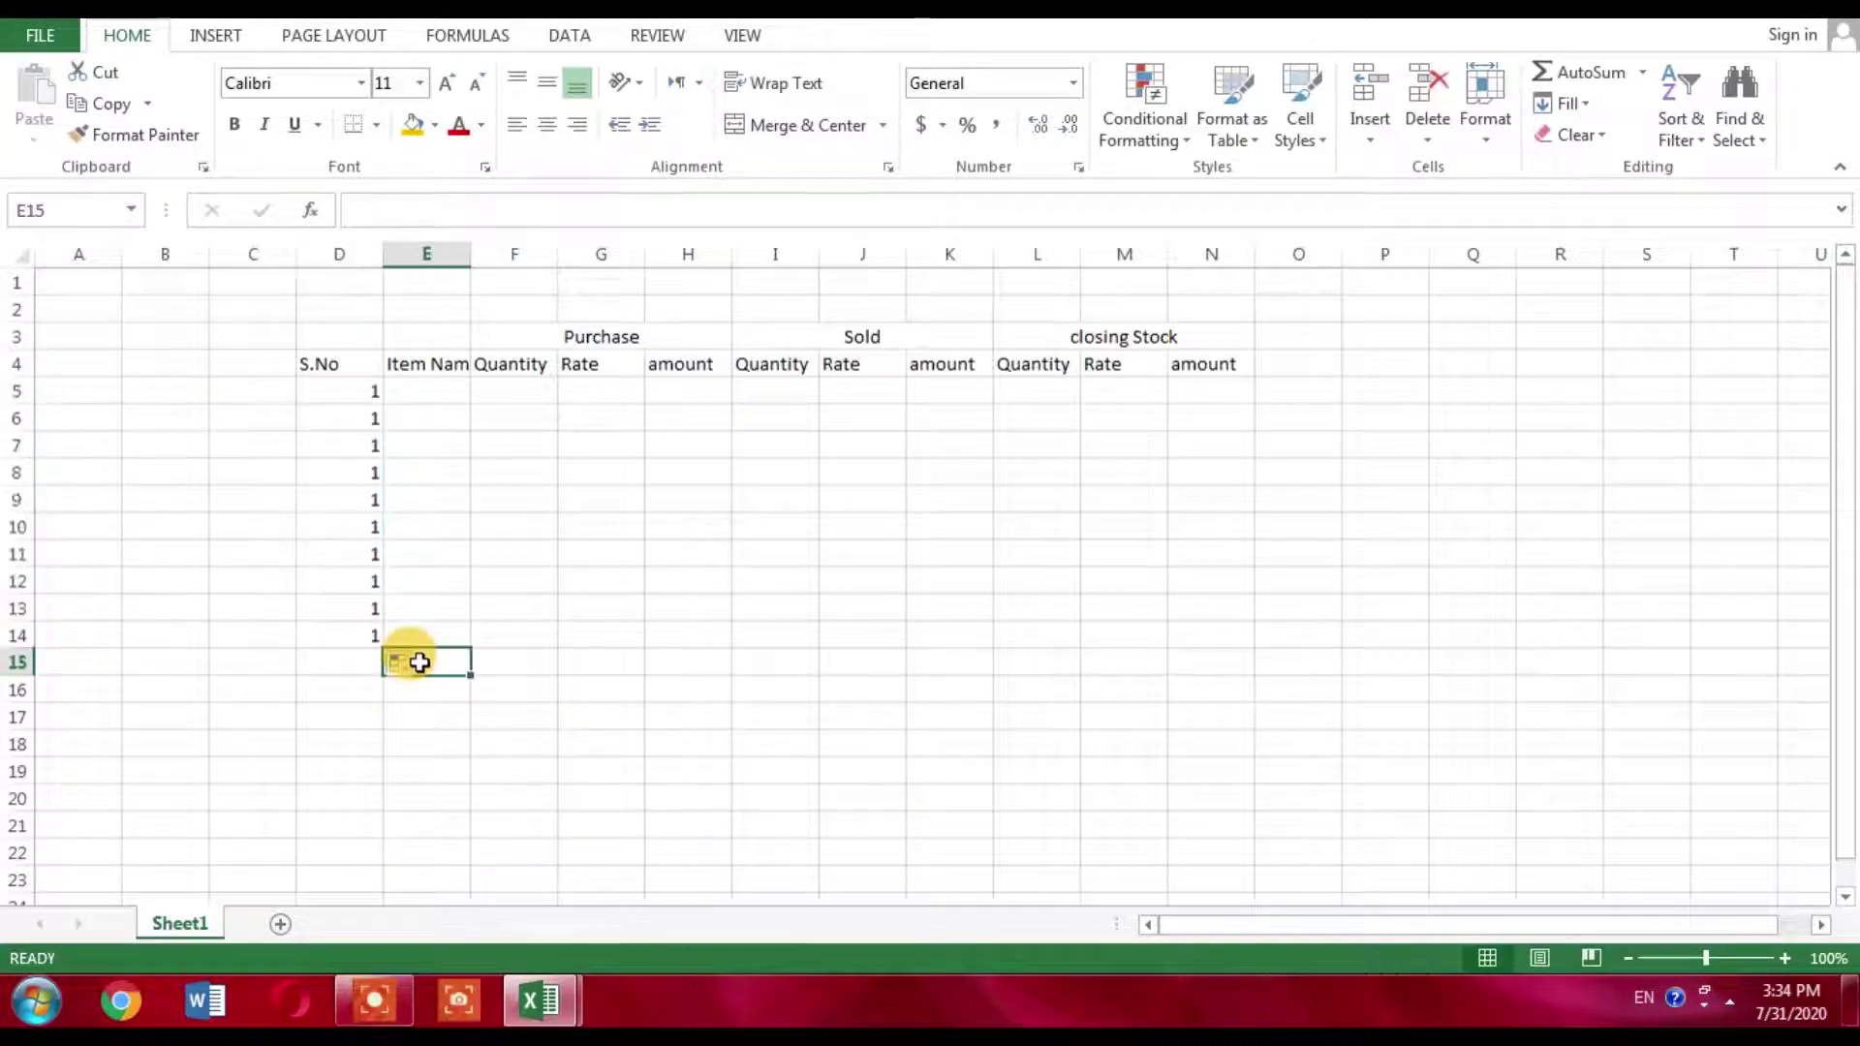
{"action": "left_click", "coordinate": [368, 392]}
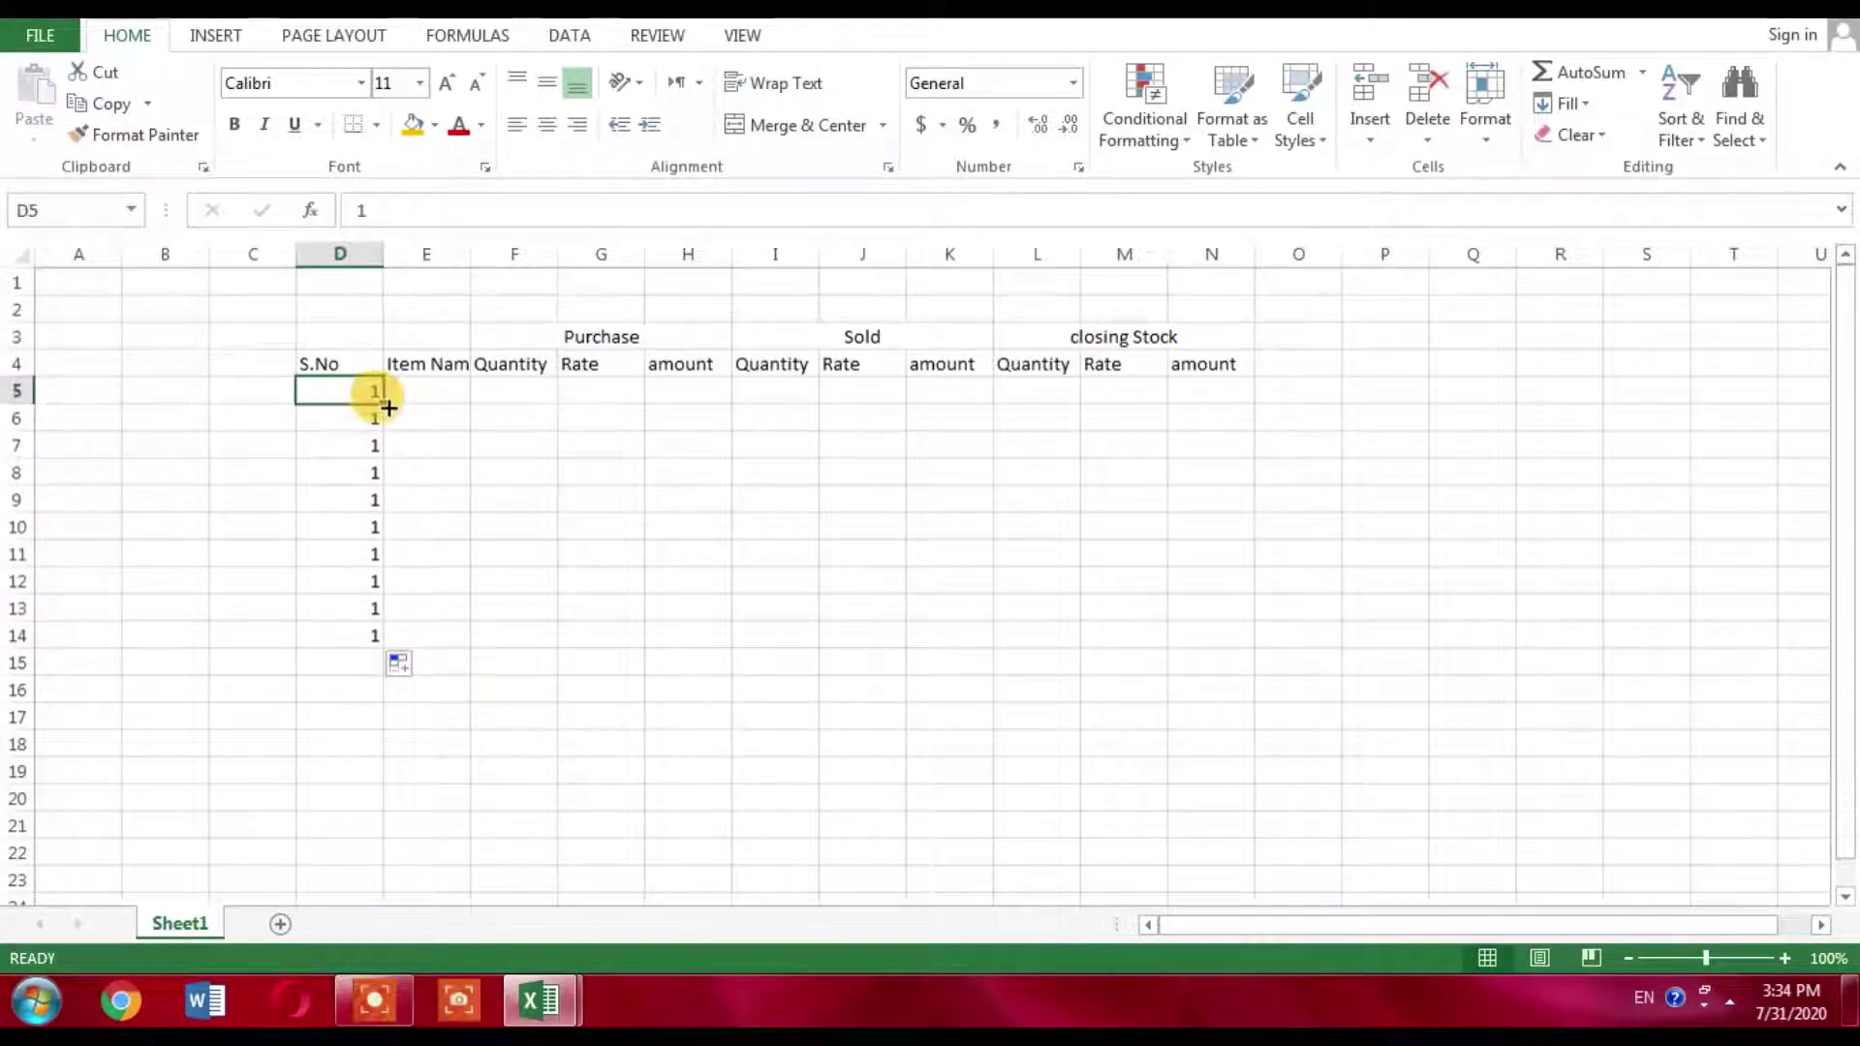
{"action": "left_click_drag", "start_coordinate": [389, 408], "coordinate": [383, 639]}
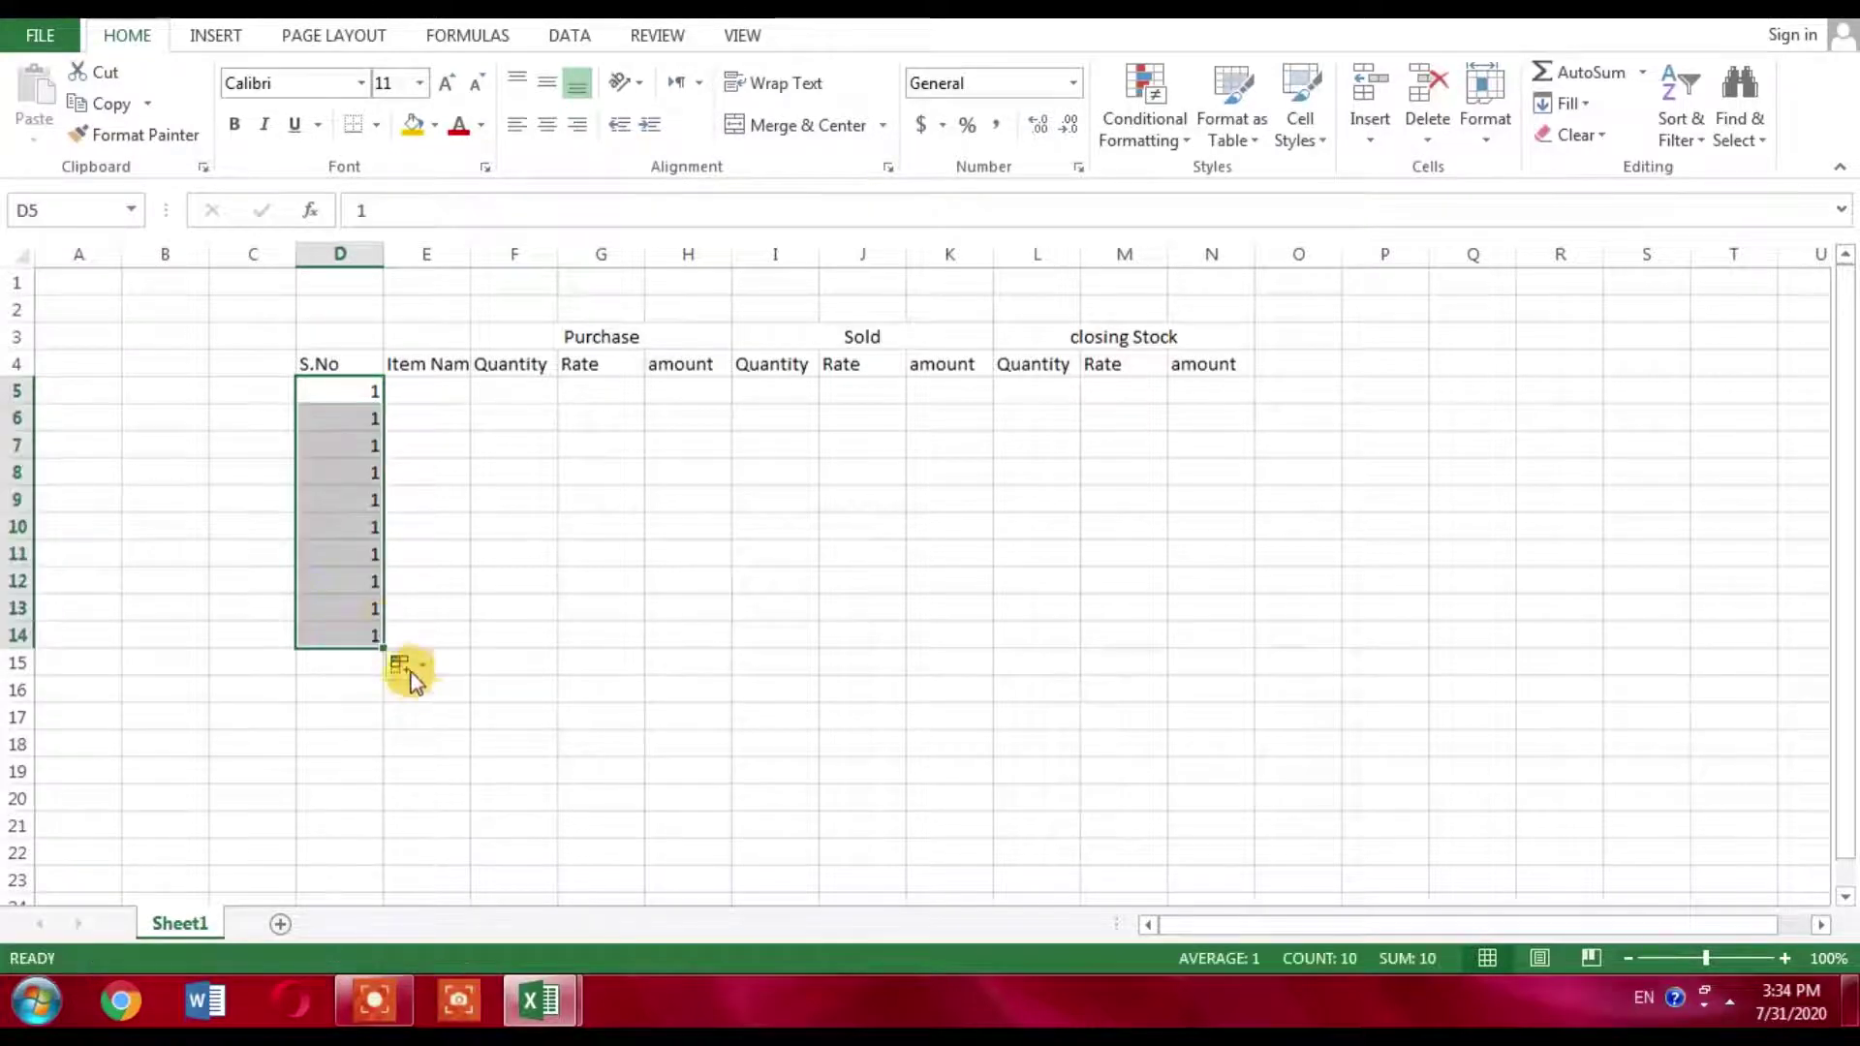
{"action": "left_click", "coordinate": [411, 673]}
{"action": "left_click", "coordinate": [470, 730]}
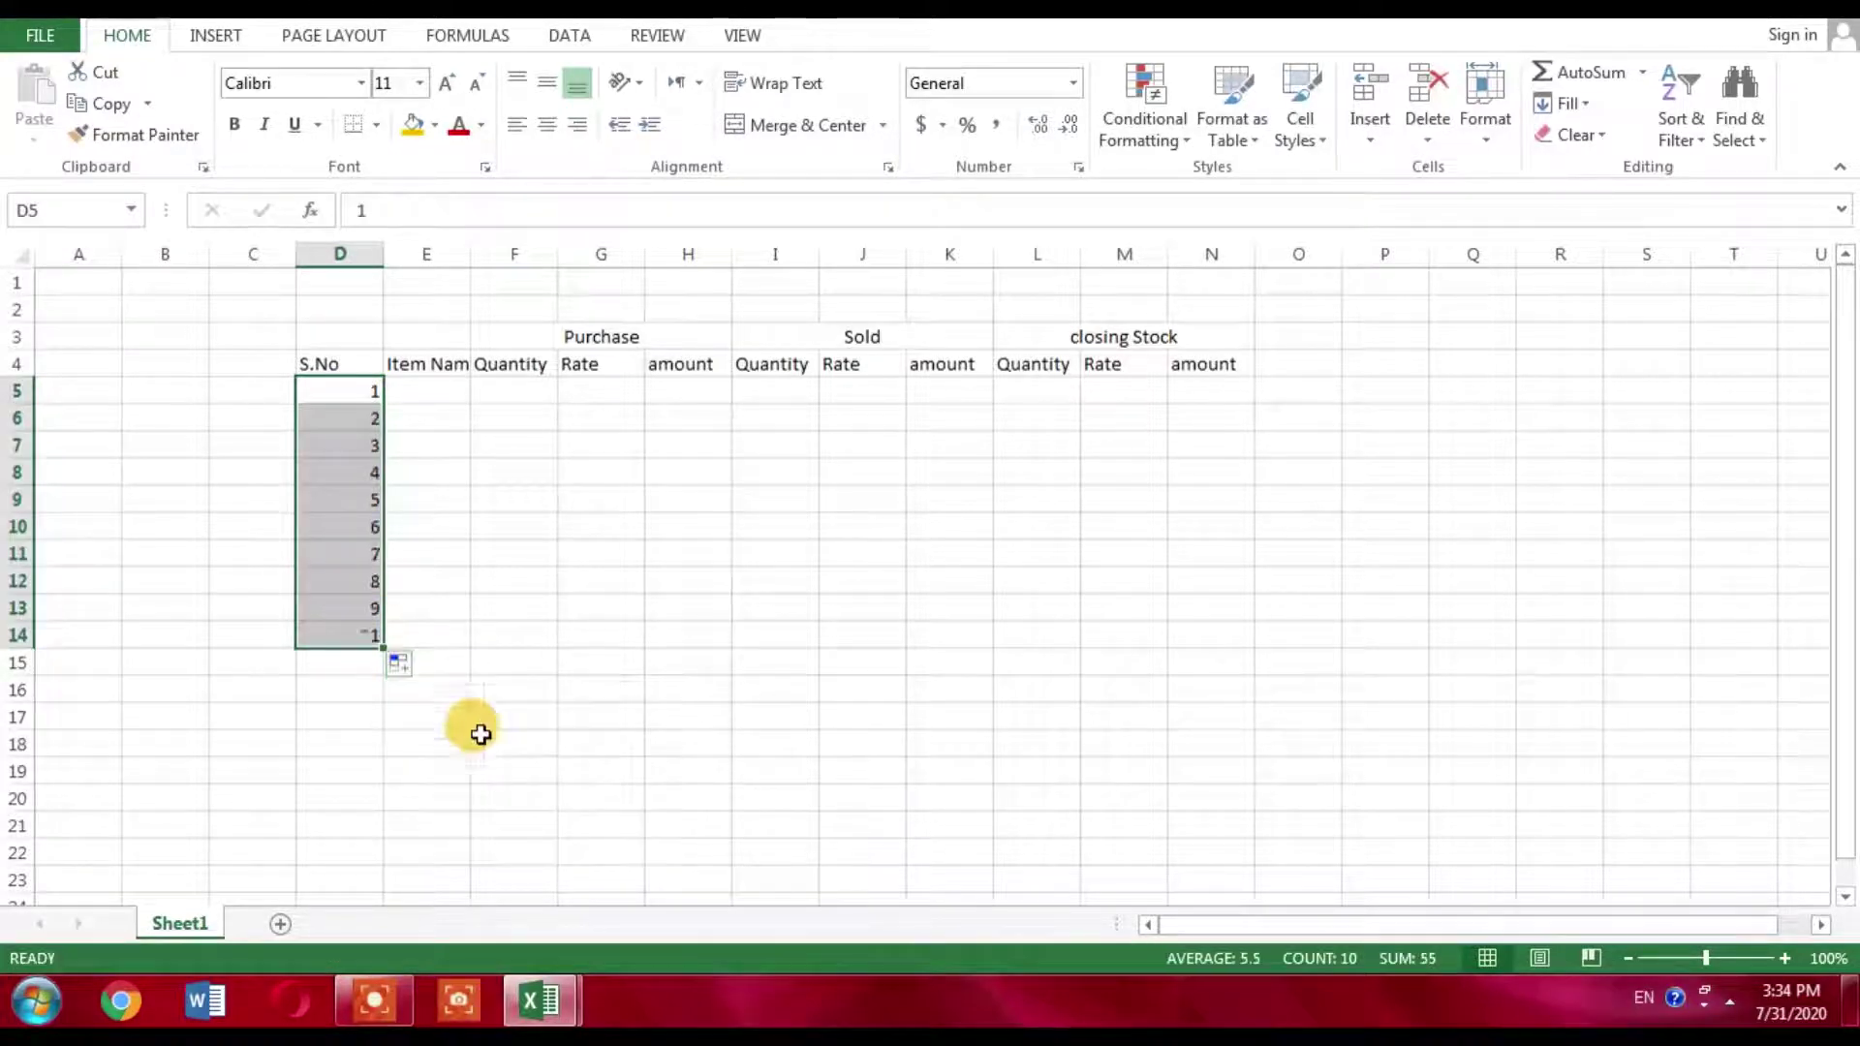
Fill E5:E14 with Item1 through Item10 and widen column E to fit Item Name.
{"action": "left_click", "coordinate": [438, 407]}
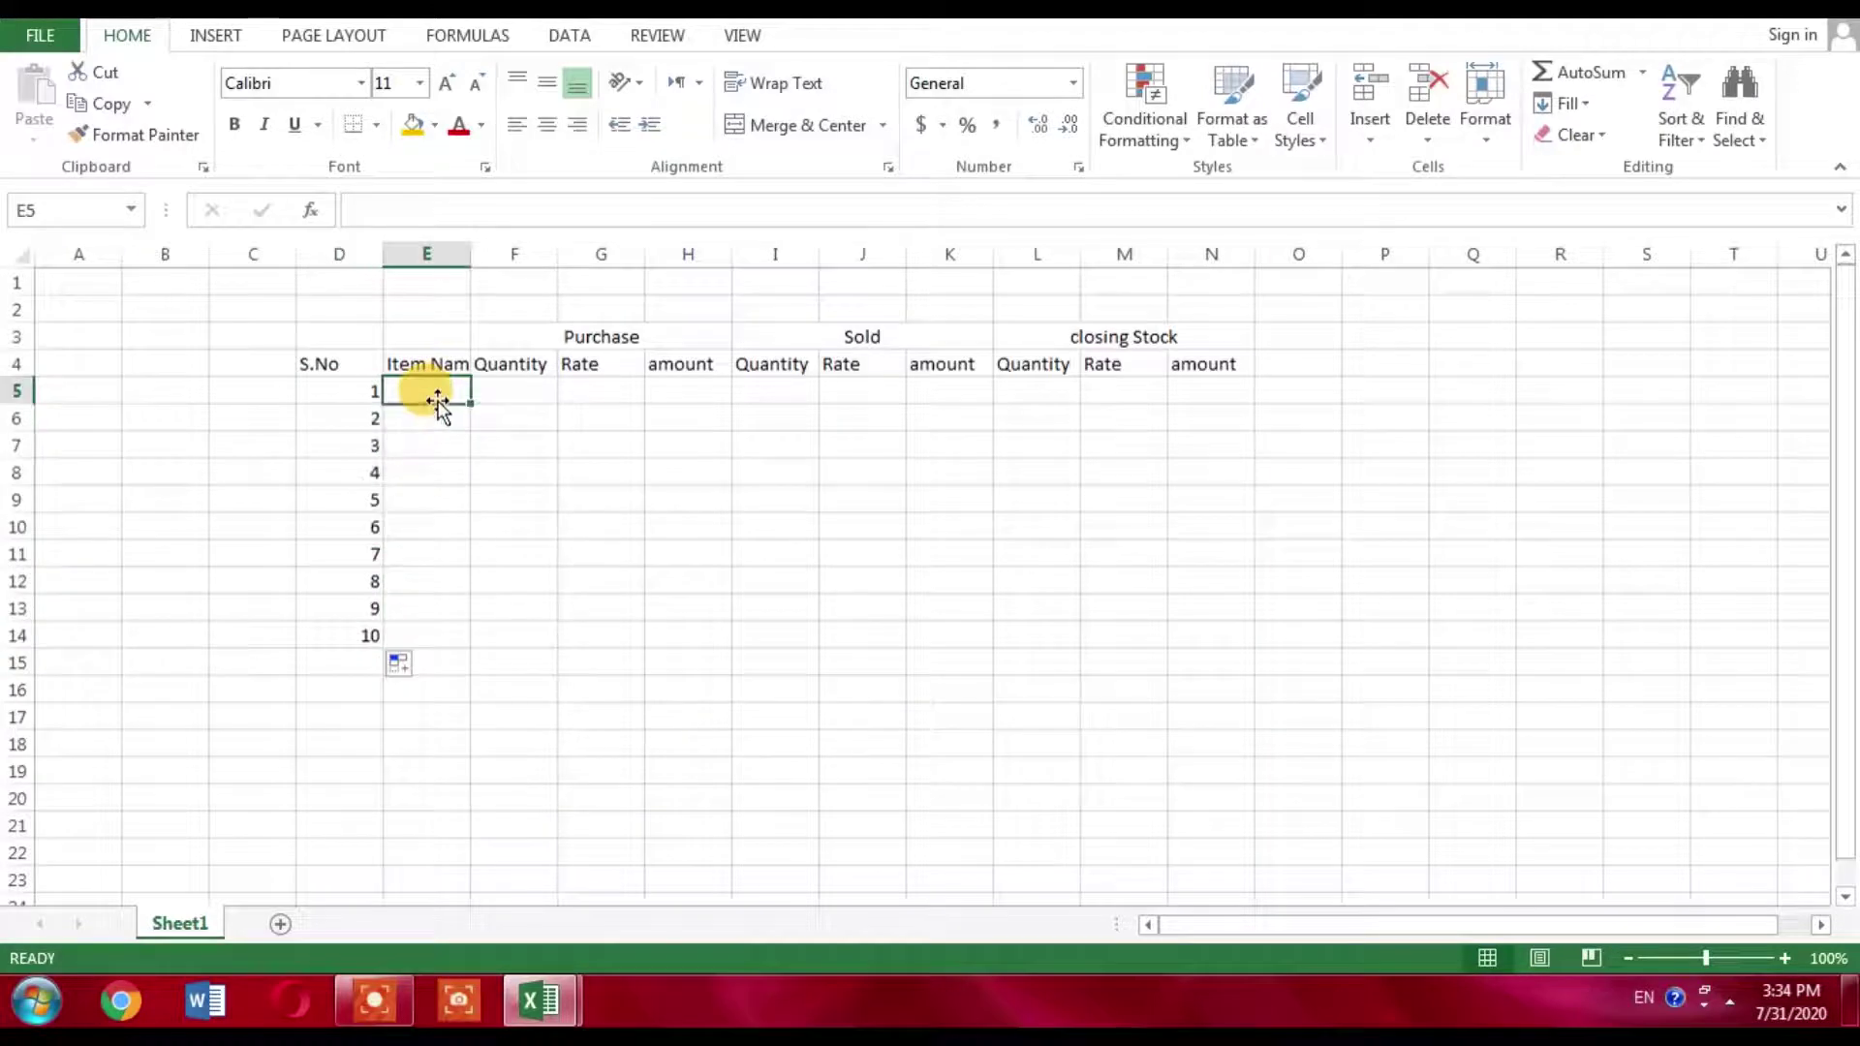
{"action": "type", "text": "I"}
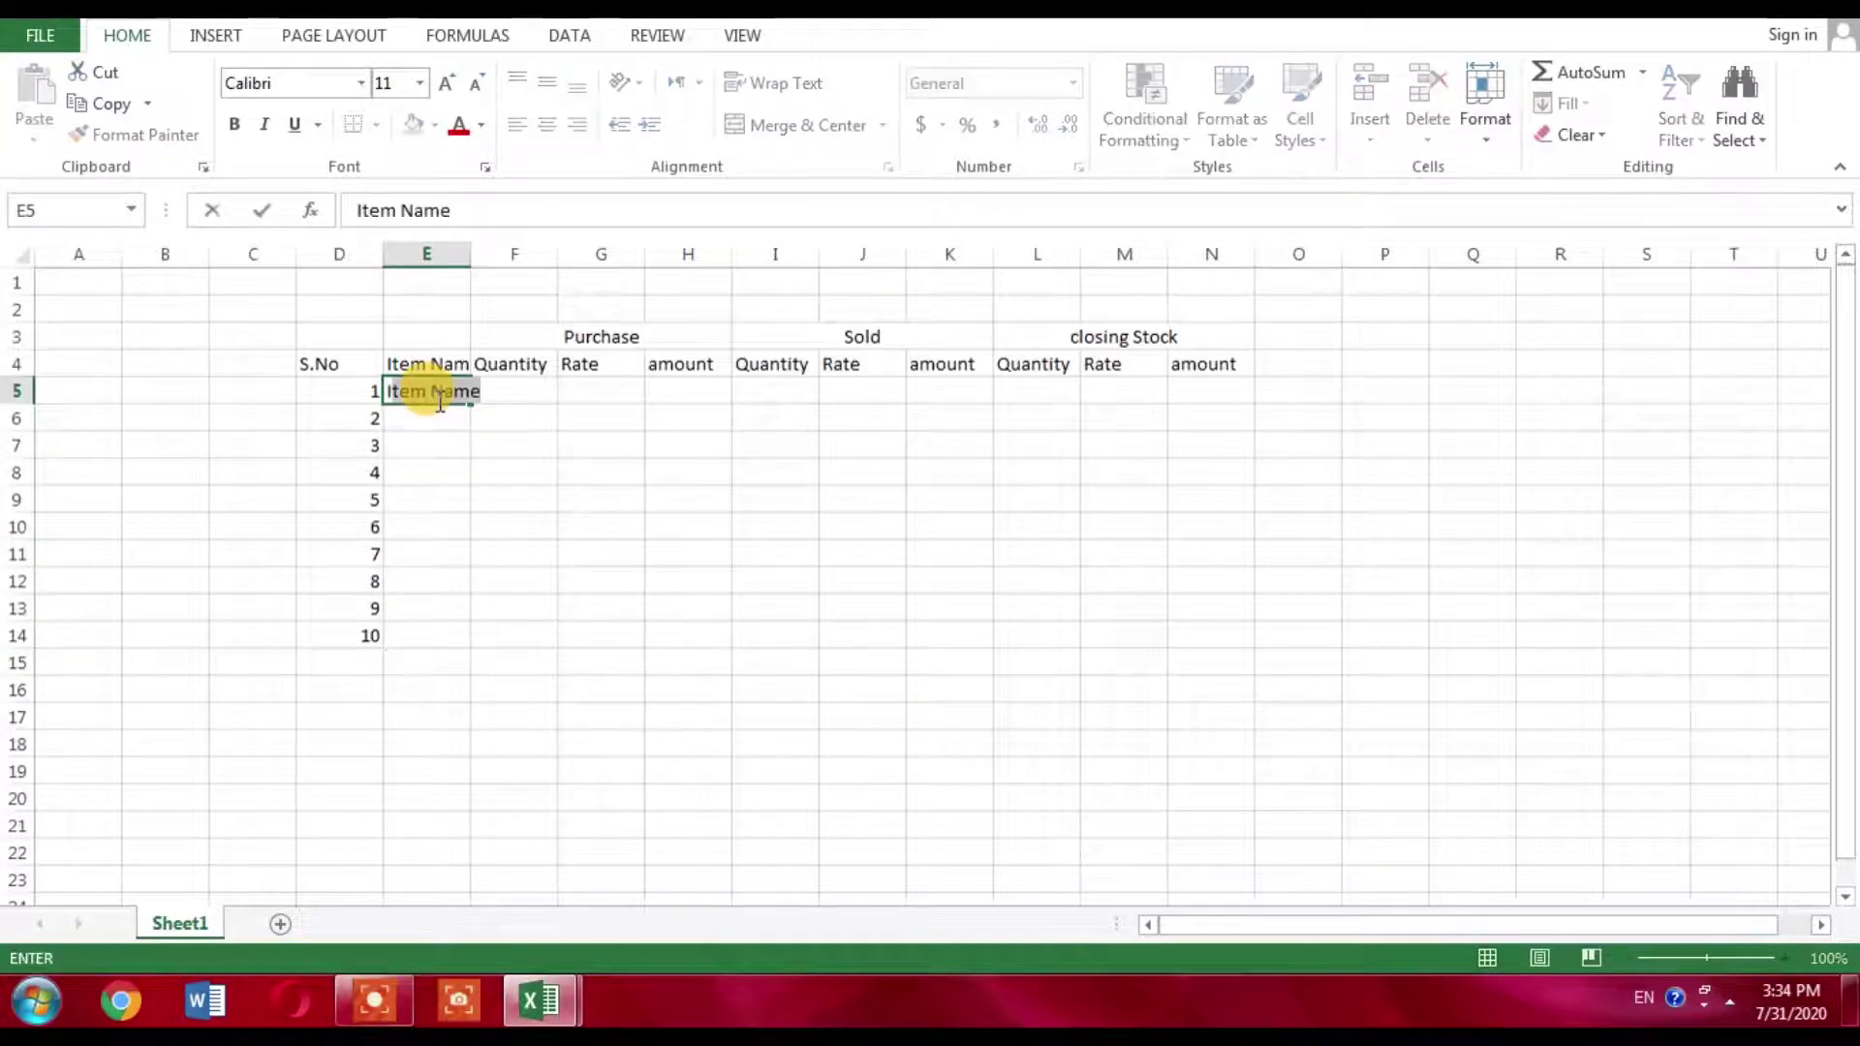
{"action": "type", "text": "tem Name"}
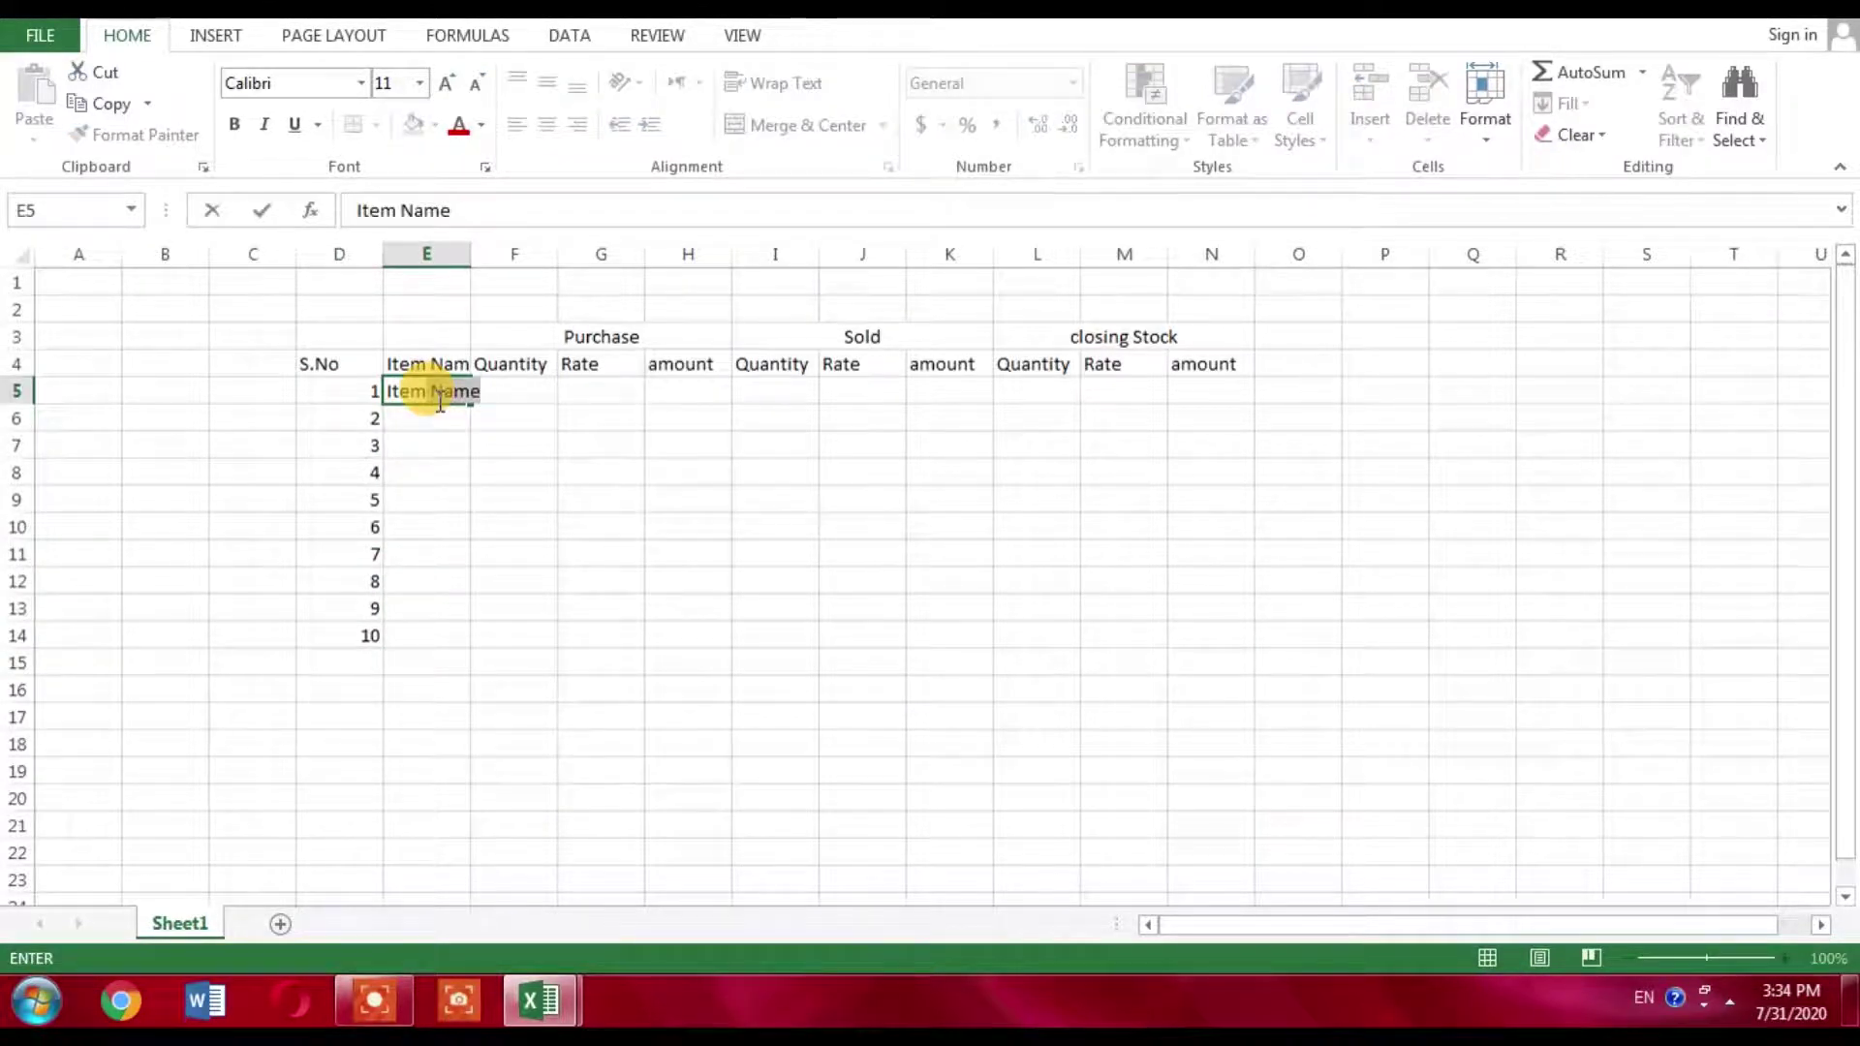
{"action": "key", "text": "BackSpace"}
{"action": "key", "text": "BackSpace"}
{"action": "key", "text": "BackSpace"}
{"action": "key", "text": "BackSpace"}
{"action": "key", "text": "BackSpace"}
{"action": "type", "text": "1"}
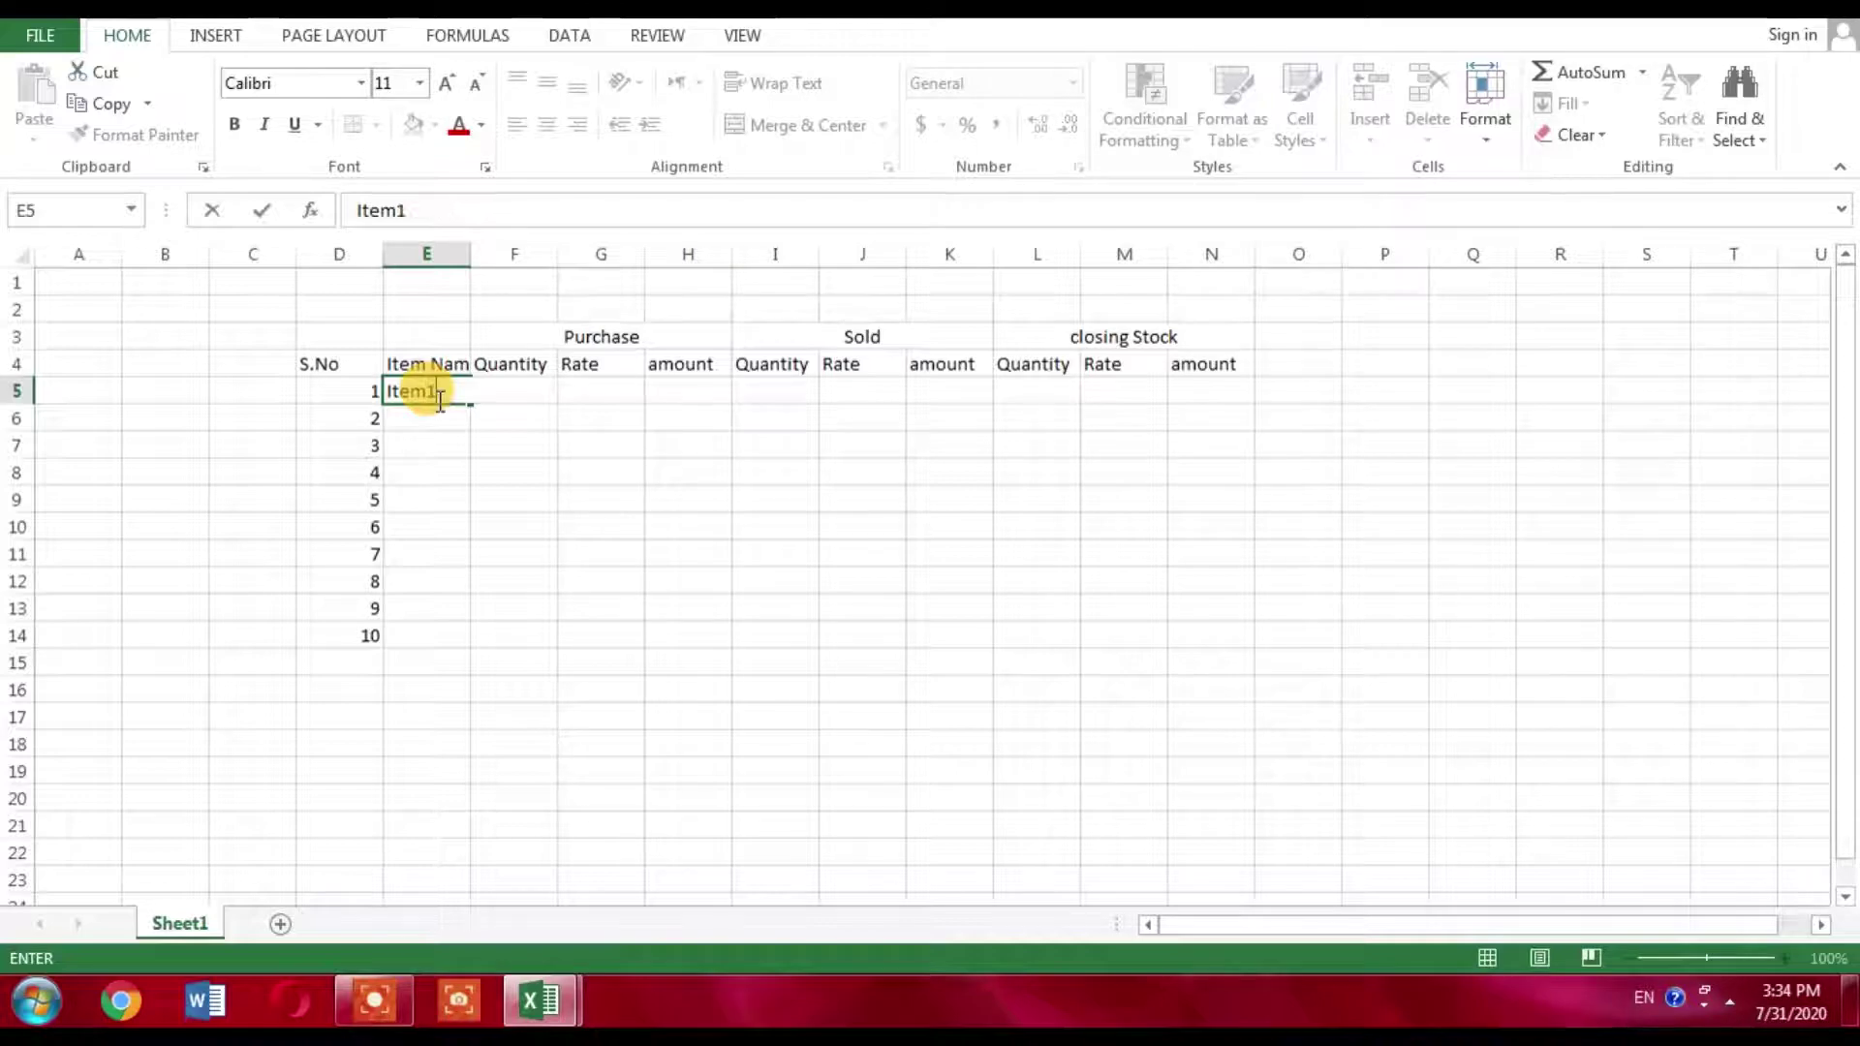
{"action": "key", "text": "Return"}
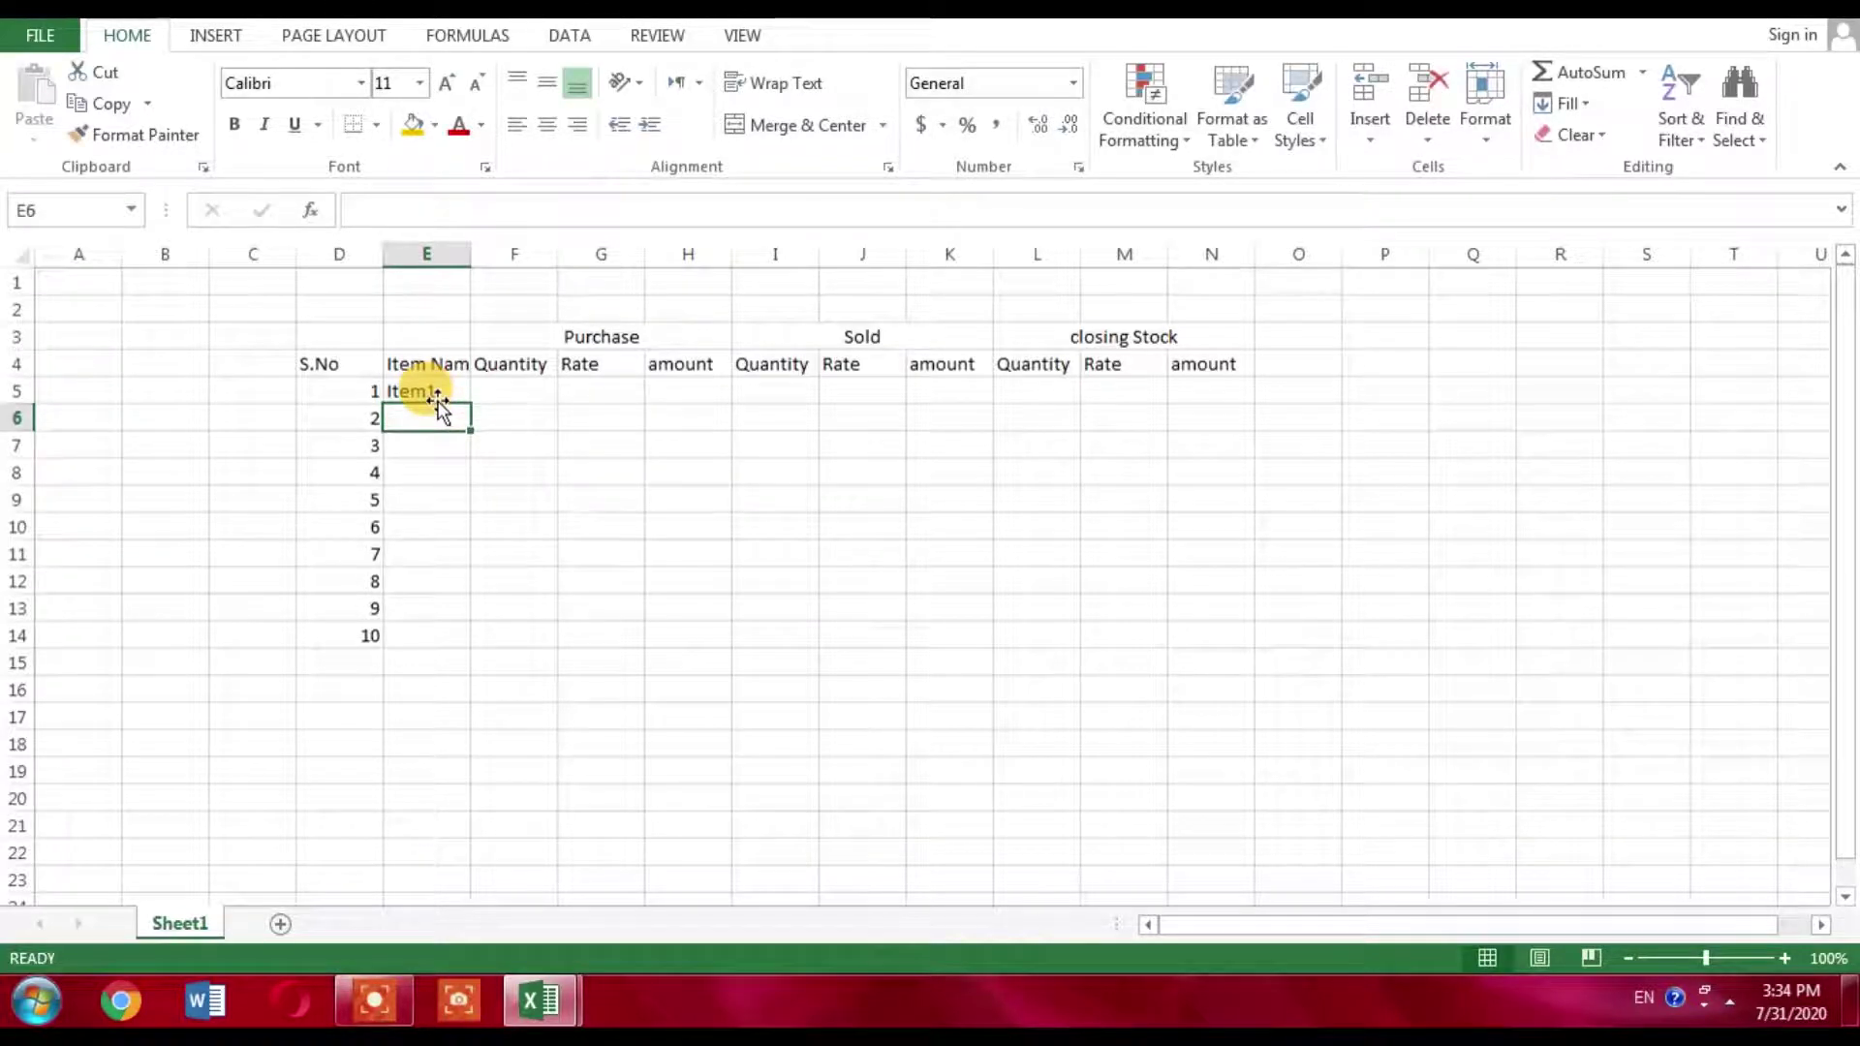
{"action": "type", "text": "item2"}
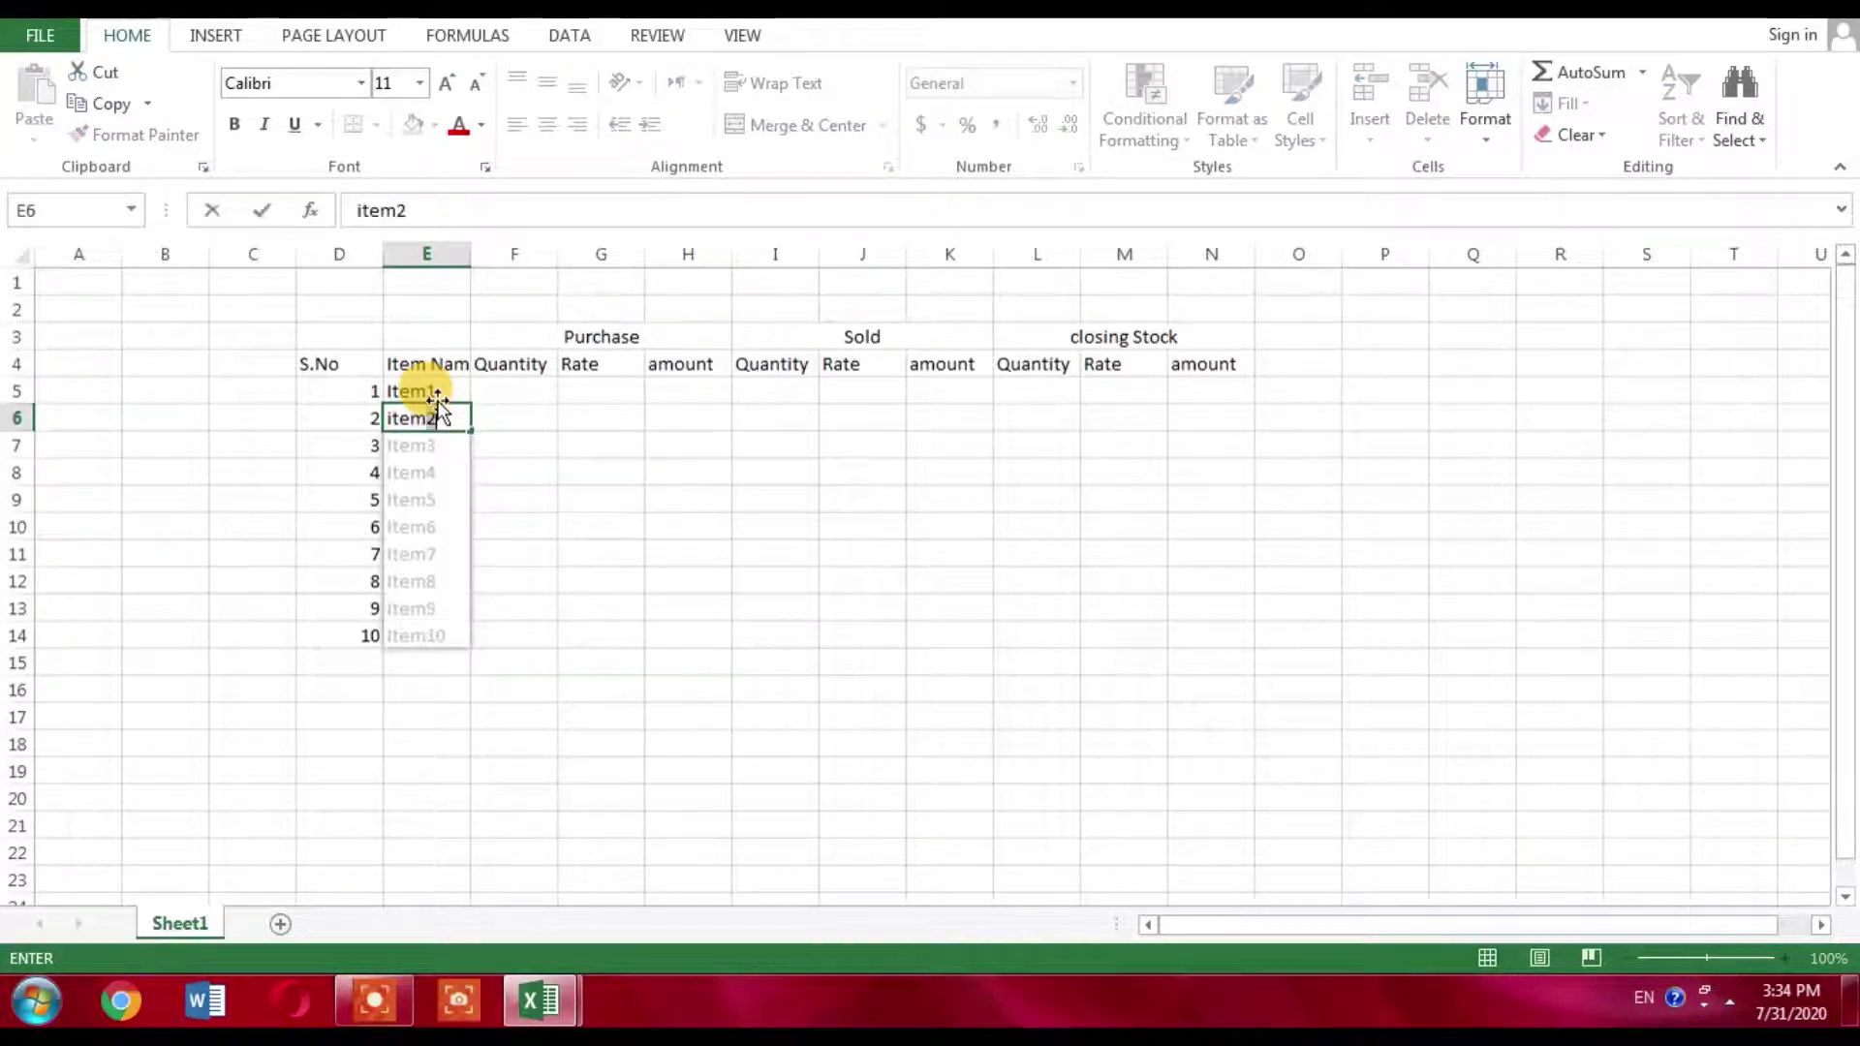
{"action": "key", "text": "Escape"}
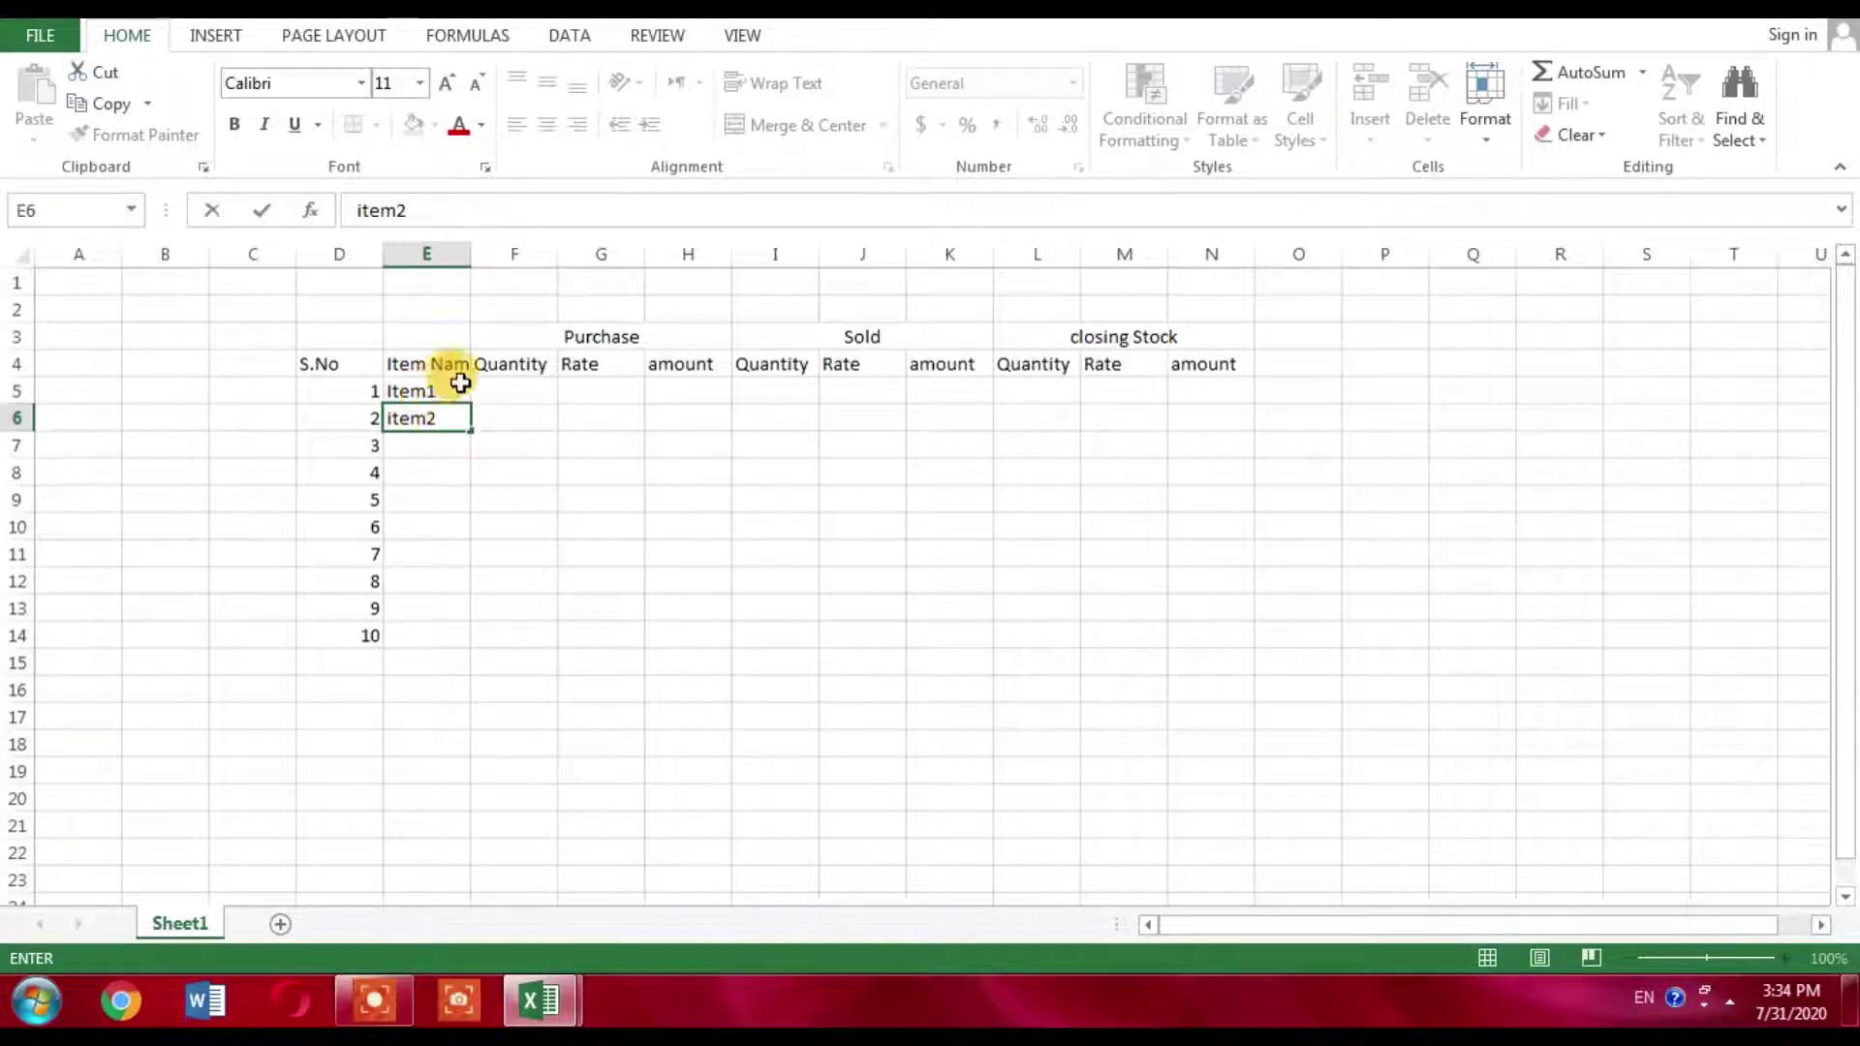
{"action": "left_click", "coordinate": [457, 391]}
{"action": "left_click_drag", "start_coordinate": [471, 404], "coordinate": [437, 649]}
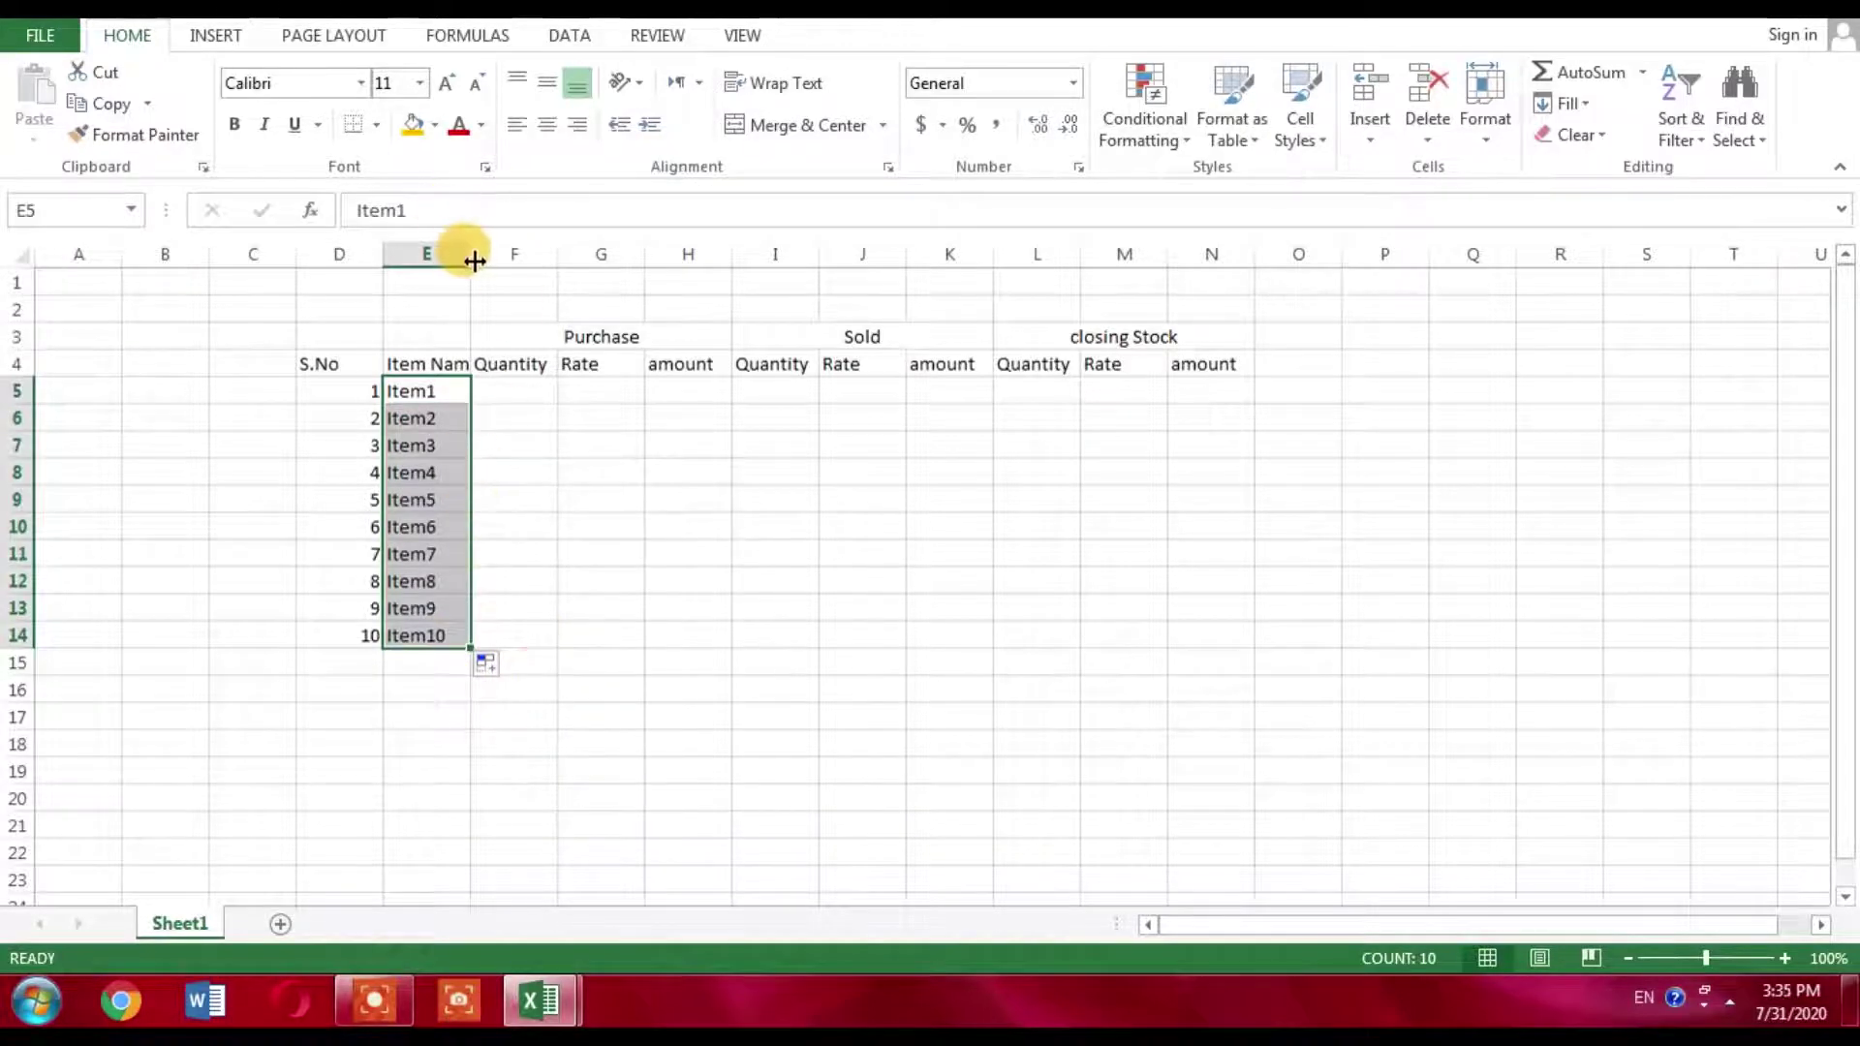
{"action": "left_click_drag", "start_coordinate": [473, 260], "coordinate": [492, 258]}
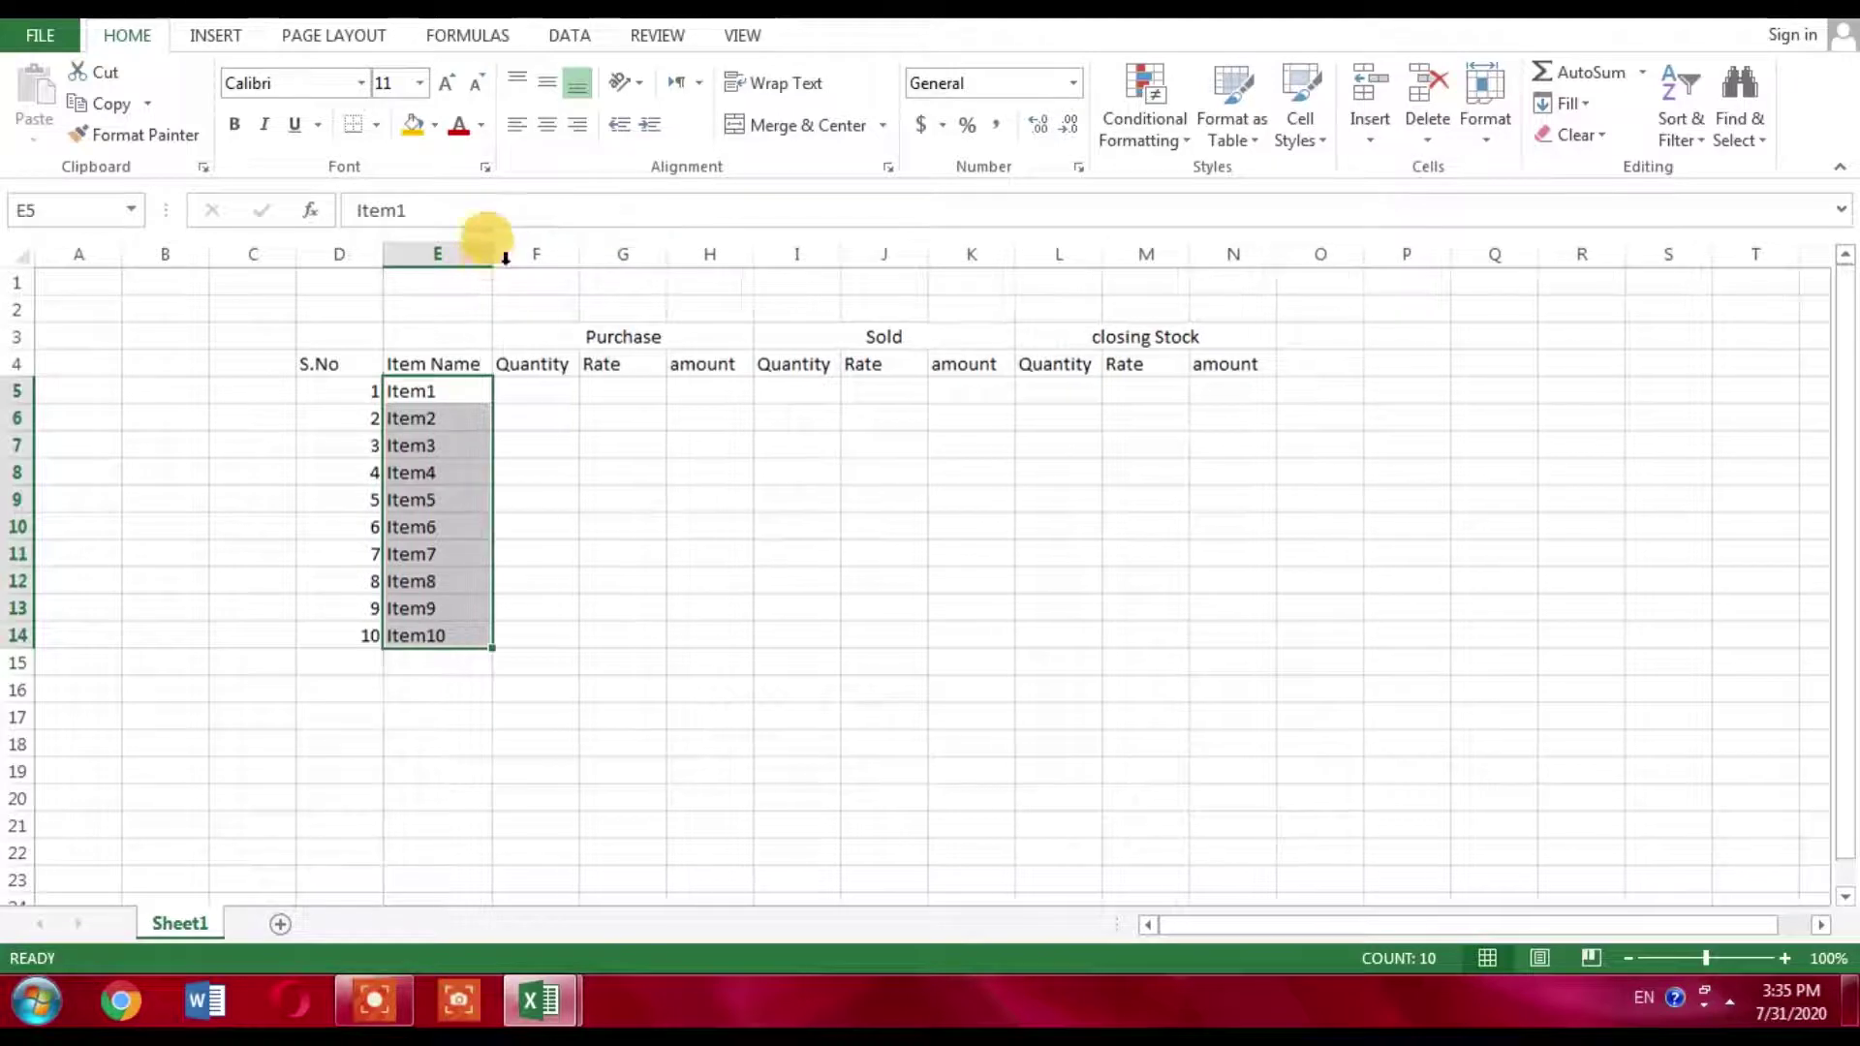
Enter Purchase quantities 20, 25, 30, 35 and 40 in F5:F9.
{"action": "left_click", "coordinate": [548, 394]}
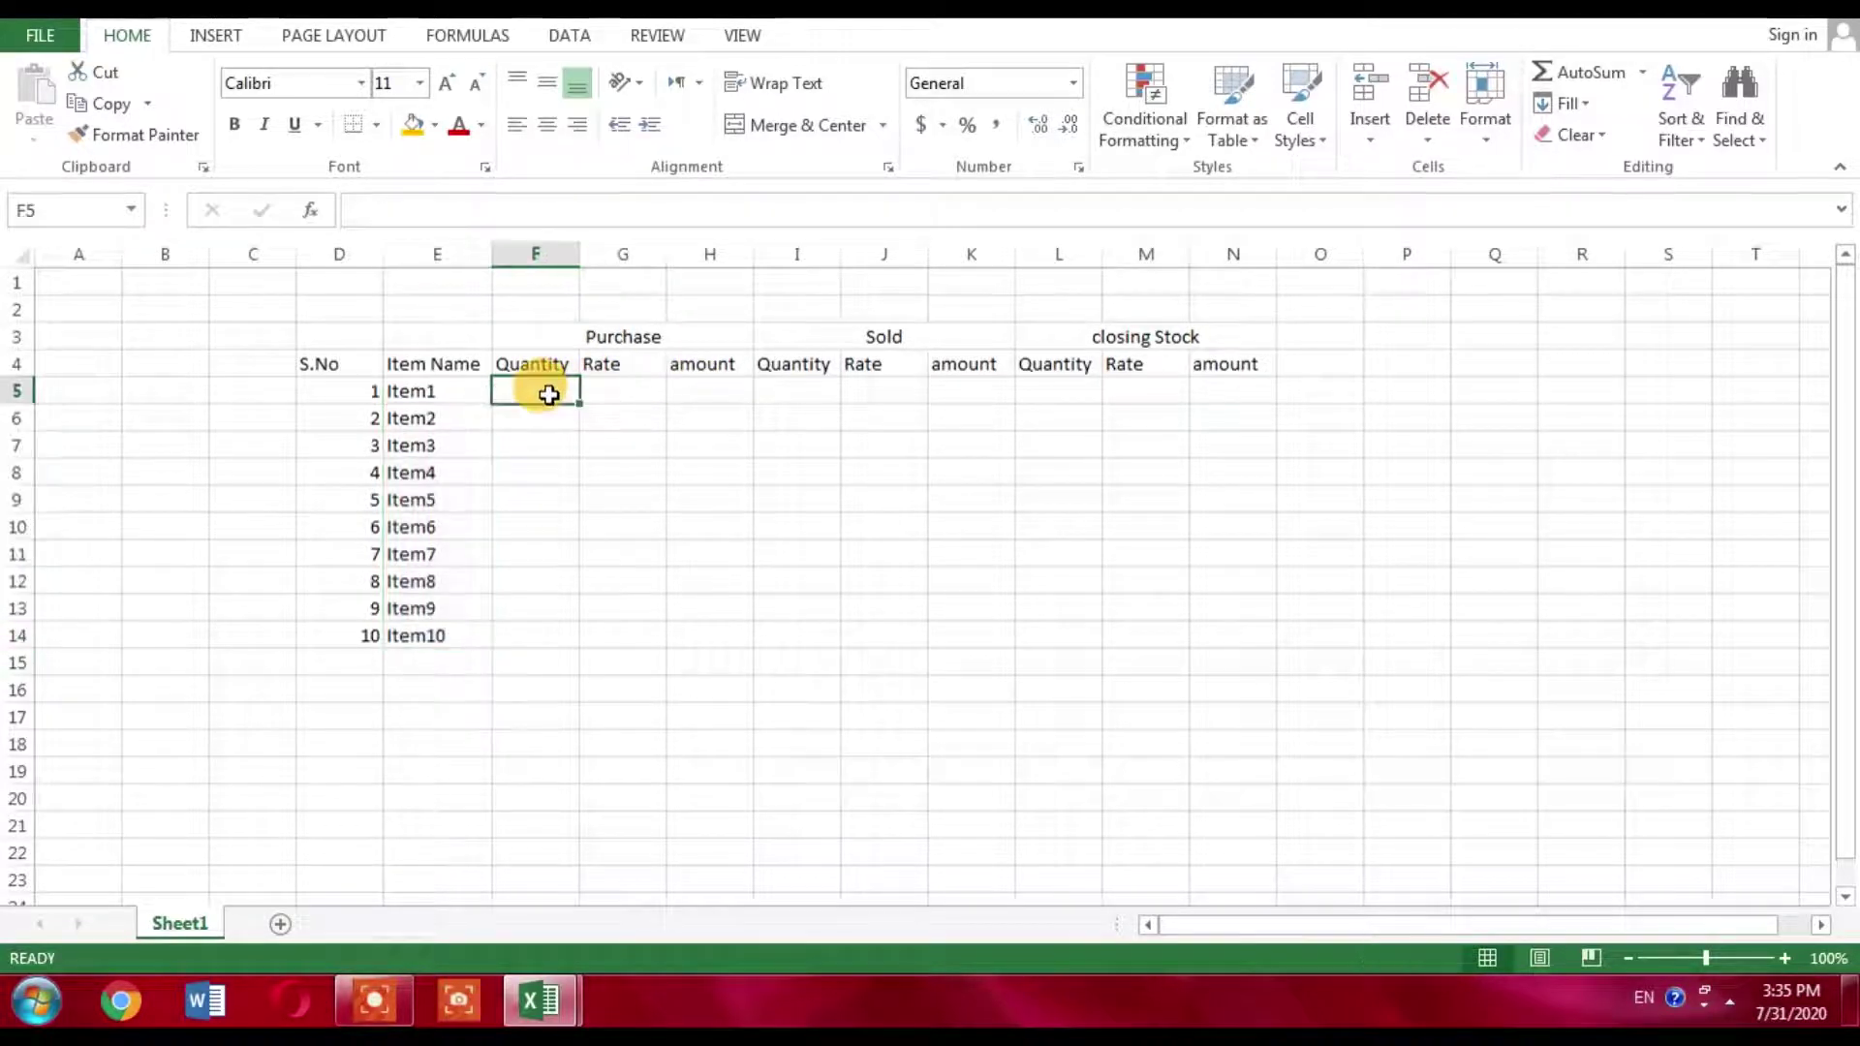
{"action": "type", "text": "20"}
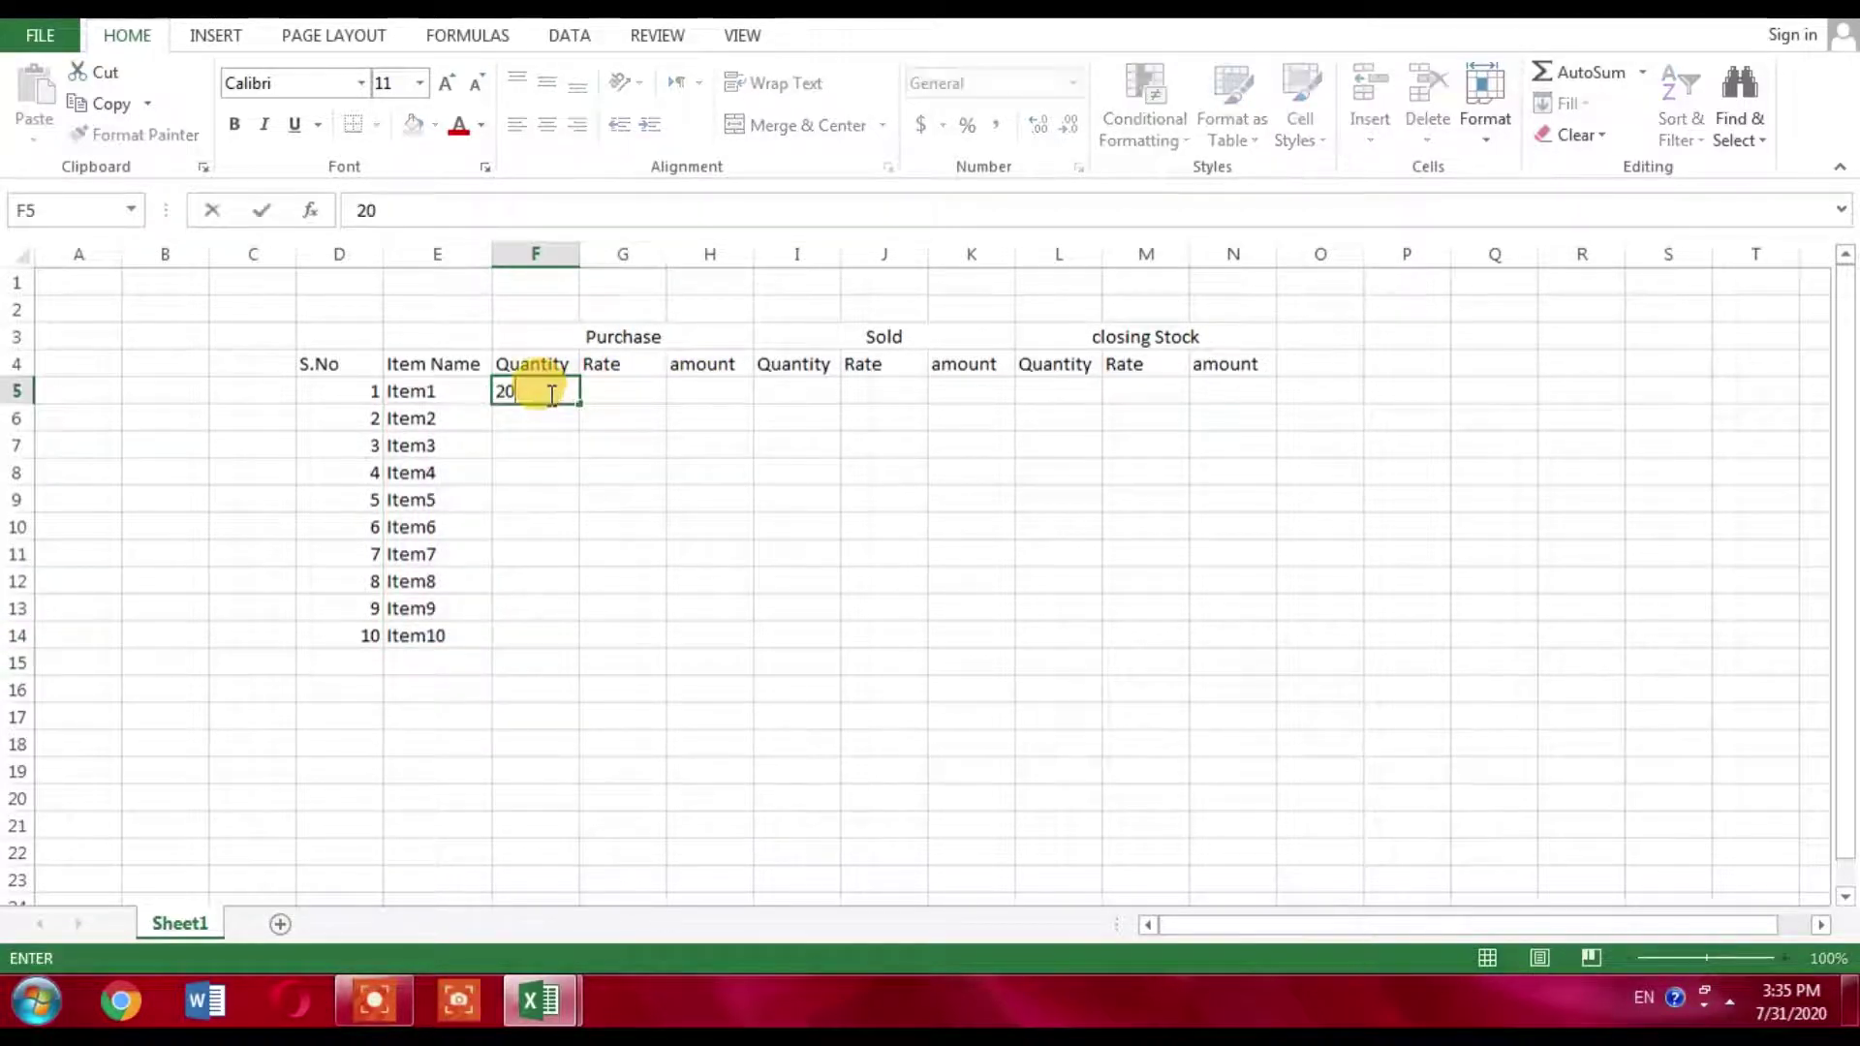
{"action": "key", "text": "Return"}
{"action": "type", "text": "25"}
{"action": "key", "text": "Return"}
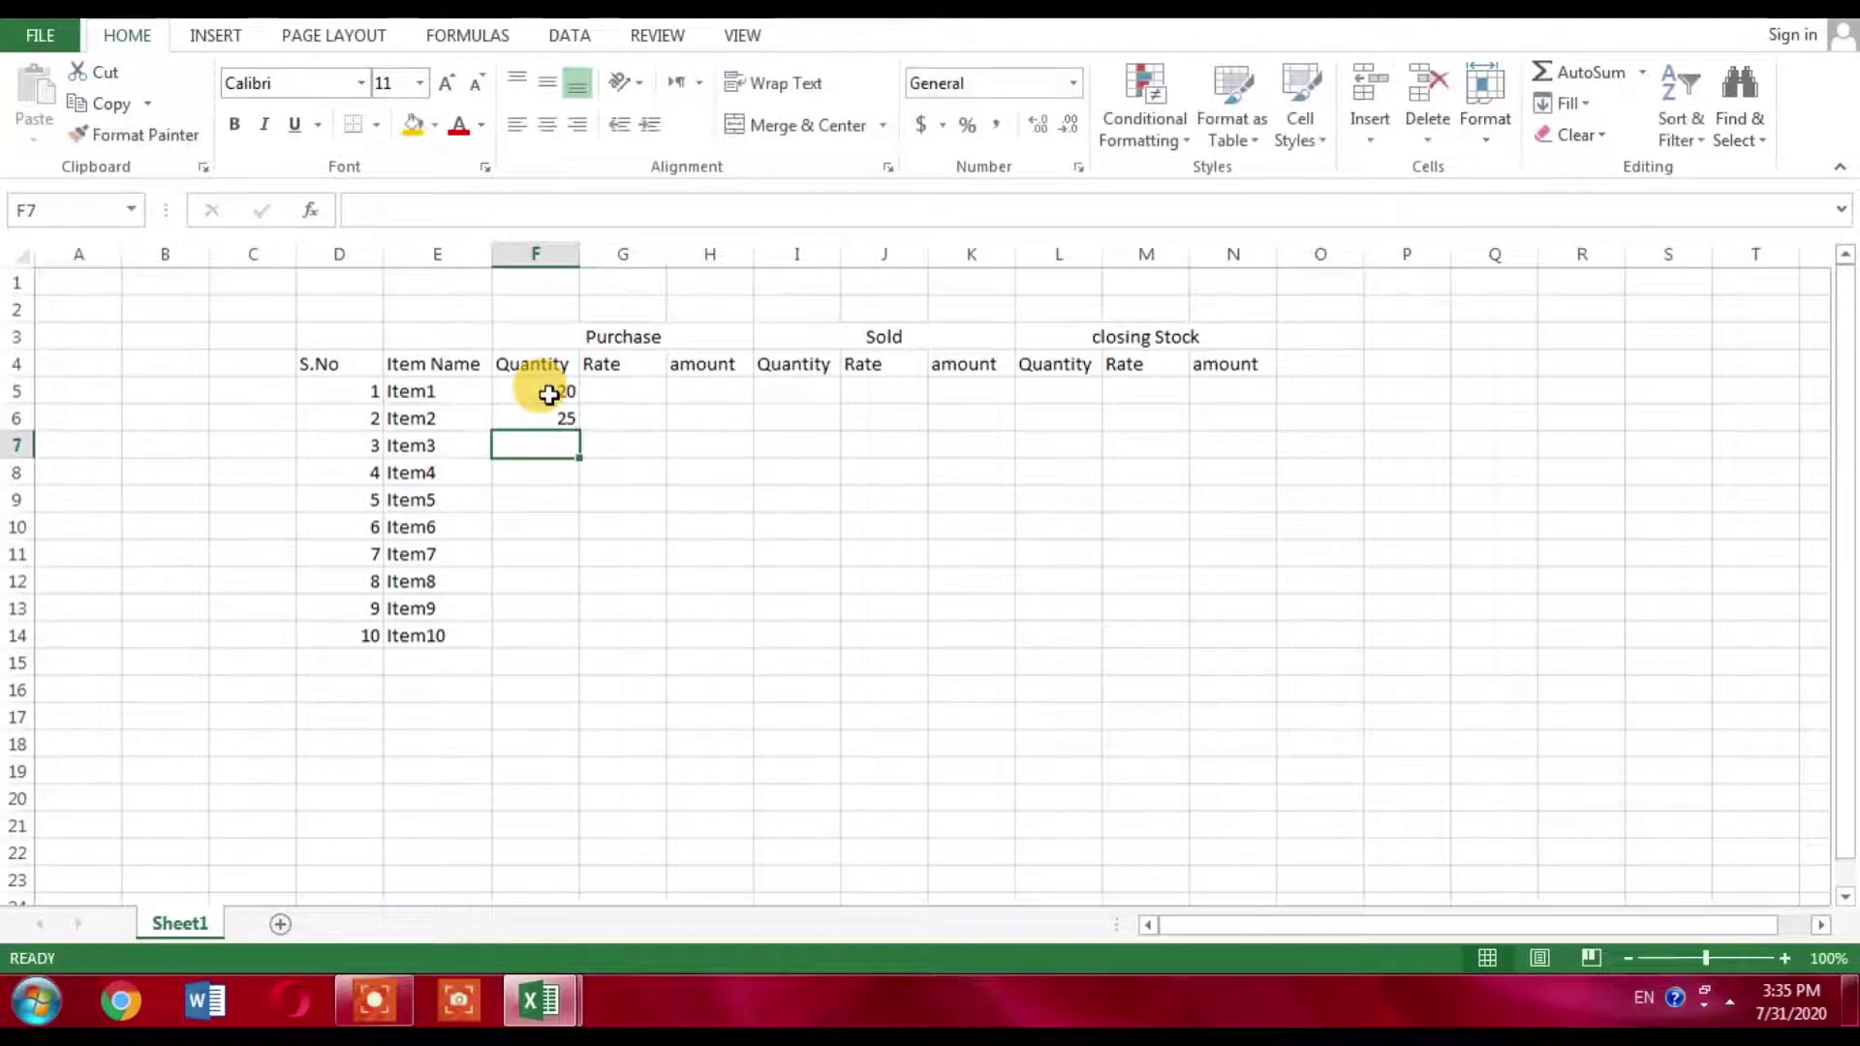
{"action": "type", "text": "30"}
{"action": "key", "text": "Return"}
{"action": "type", "text": "35"}
{"action": "key", "text": "Return"}
{"action": "type", "text": "40"}
{"action": "key", "text": "Return"}
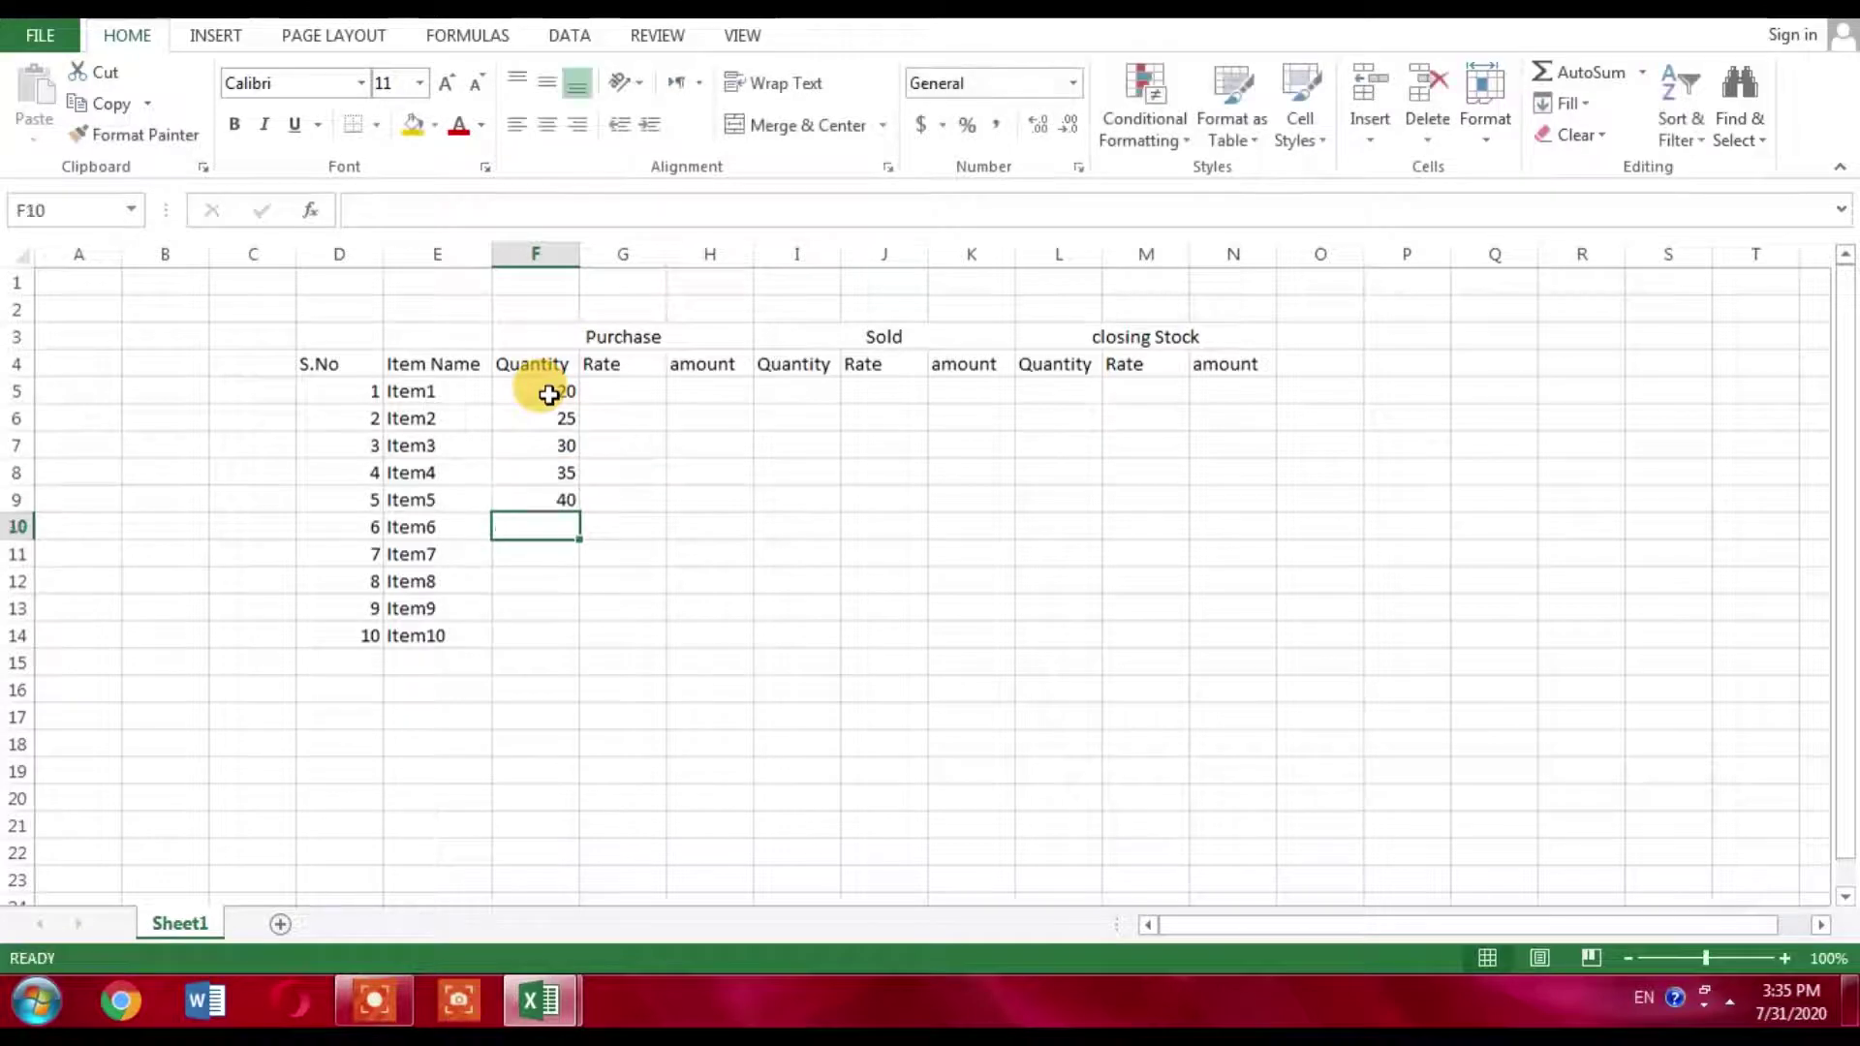
Enter the remaining Purchase quantities 34, 35, 67, 40 and 56 in F10:F14.
{"action": "type", "text": "34"}
{"action": "key", "text": "Return"}
{"action": "type", "text": "35"}
{"action": "key", "text": "Return"}
{"action": "type", "text": "67"}
{"action": "key", "text": "Return"}
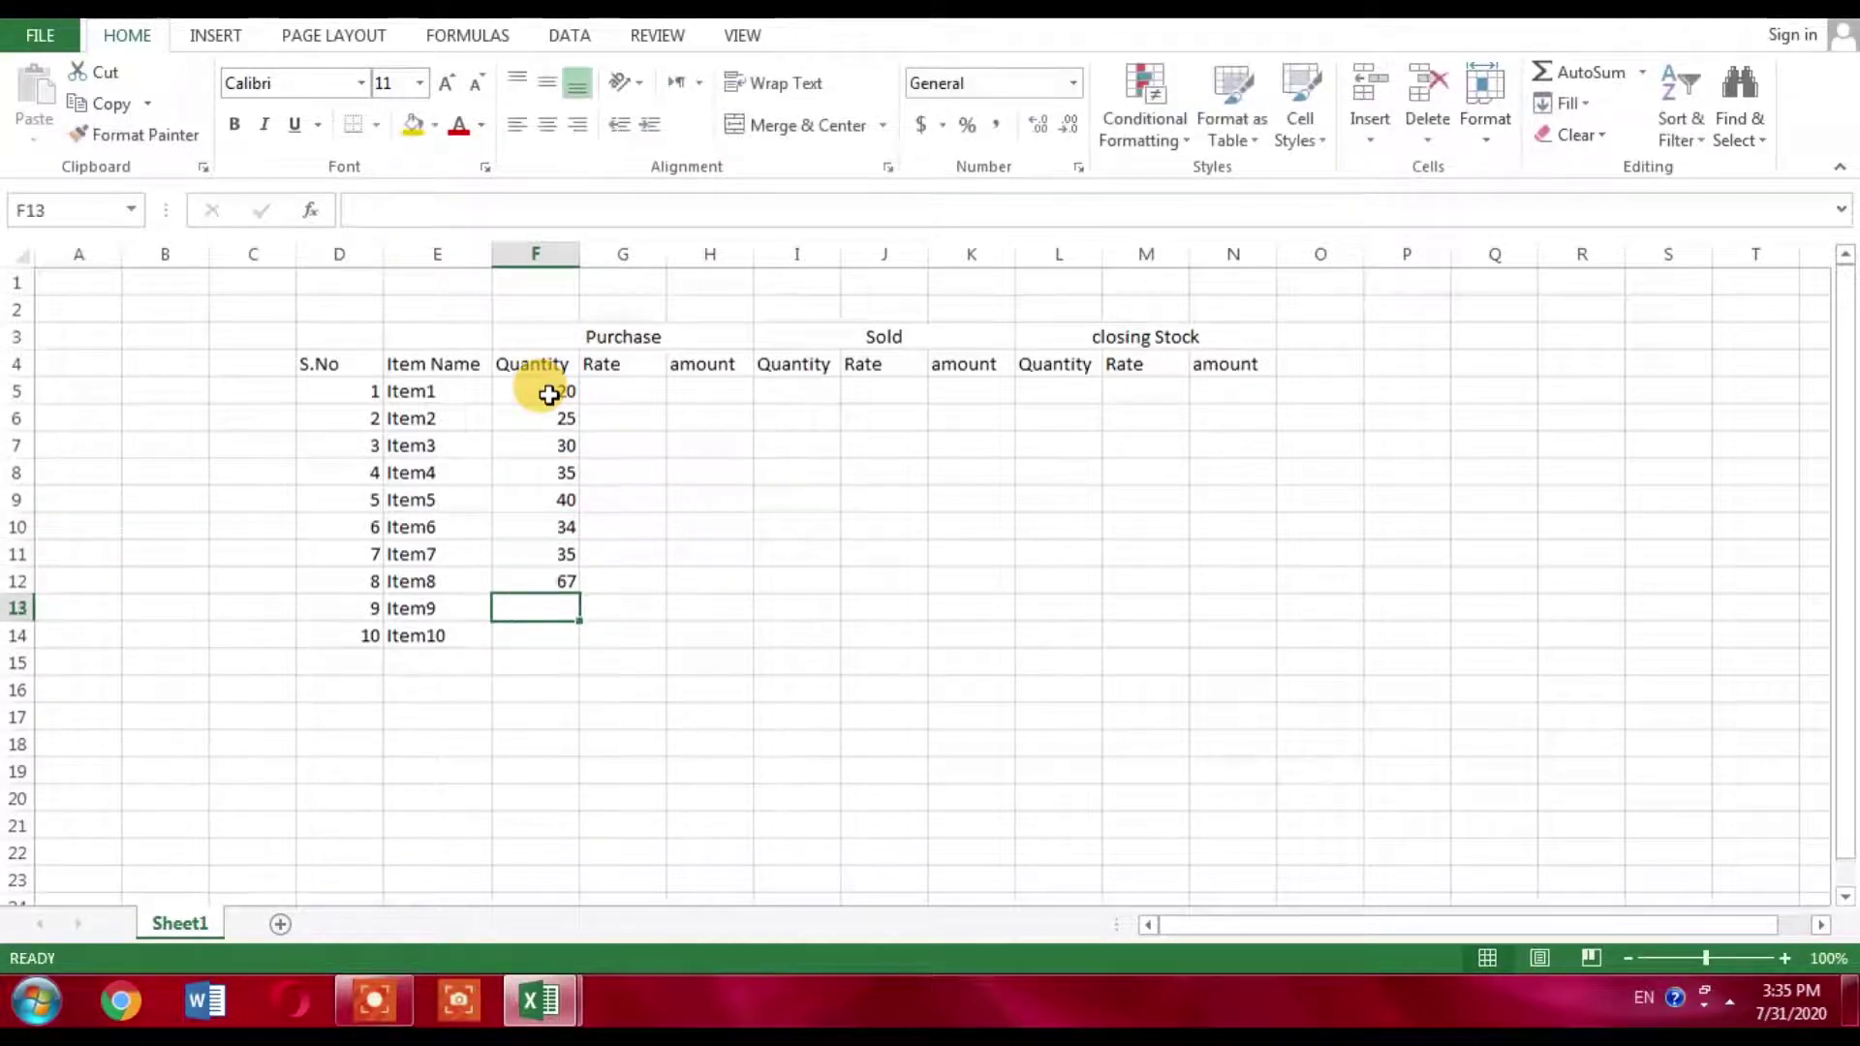
{"action": "type", "text": "40"}
{"action": "key", "text": "Return"}
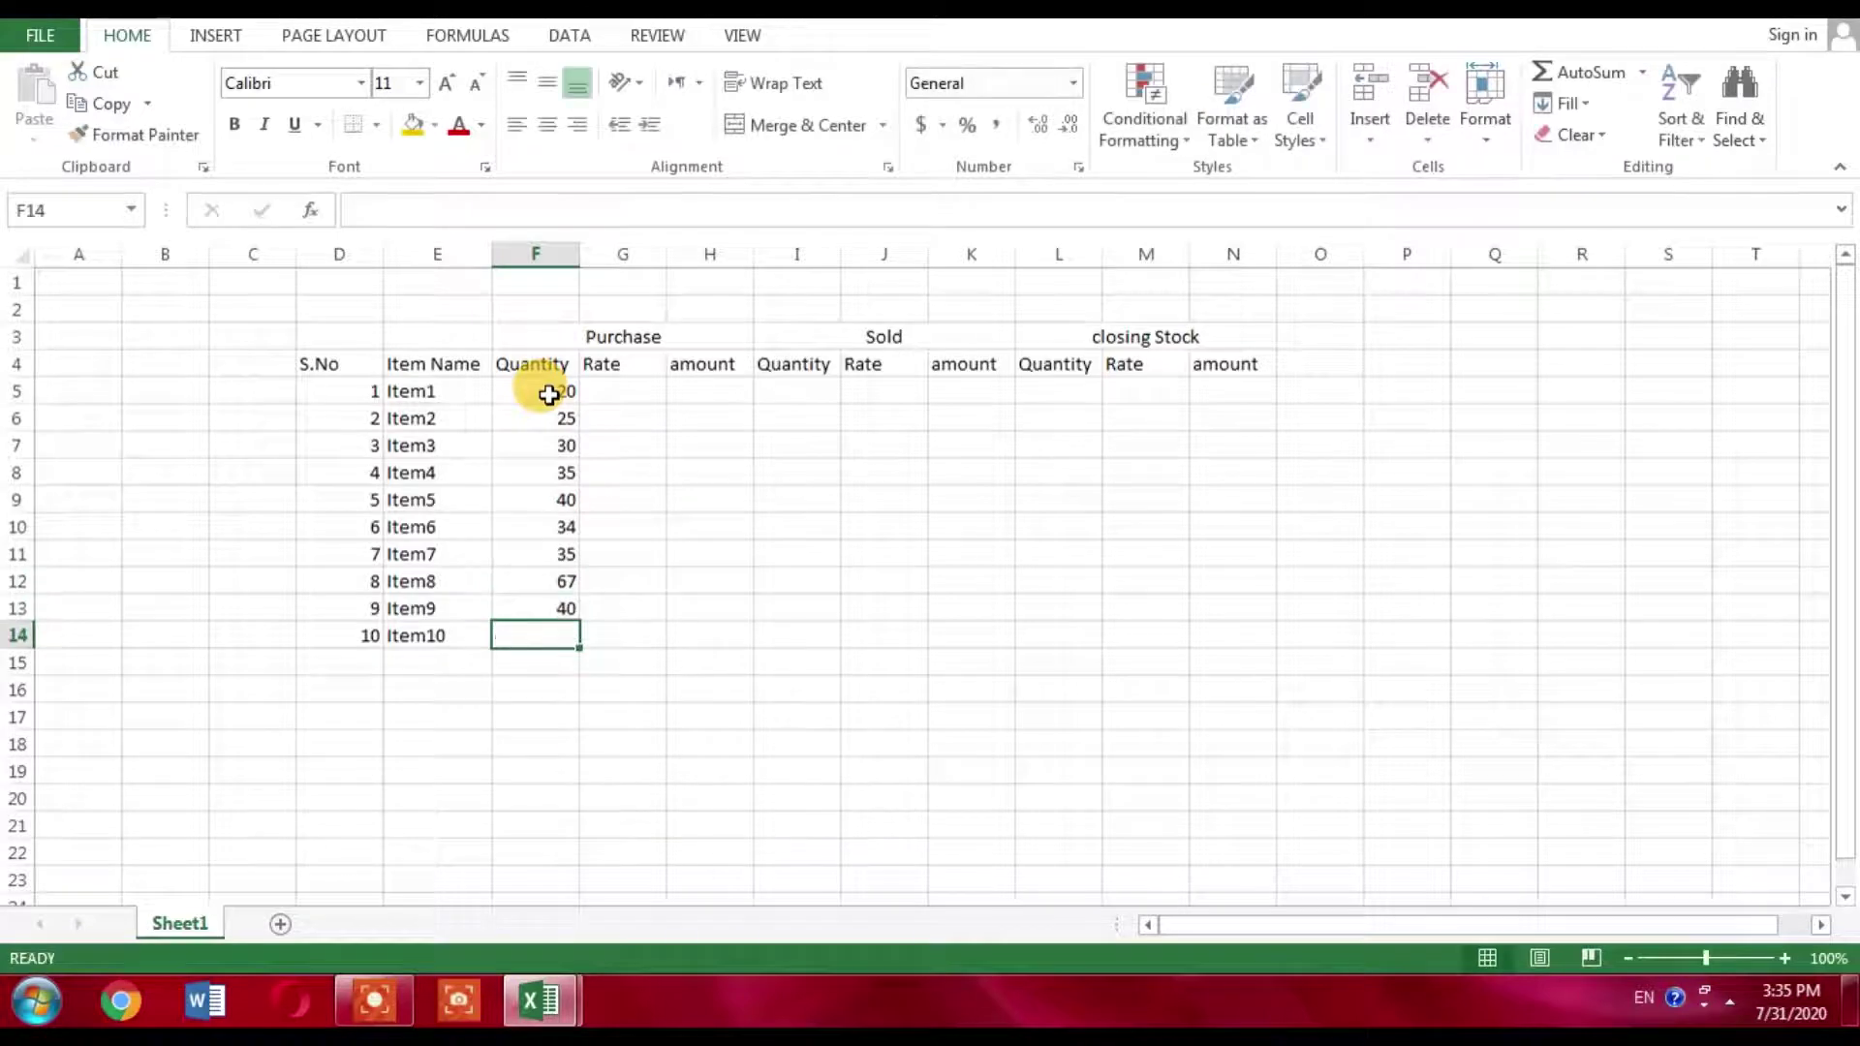
{"action": "type", "text": "56"}
{"action": "left_click", "coordinate": [611, 388]}
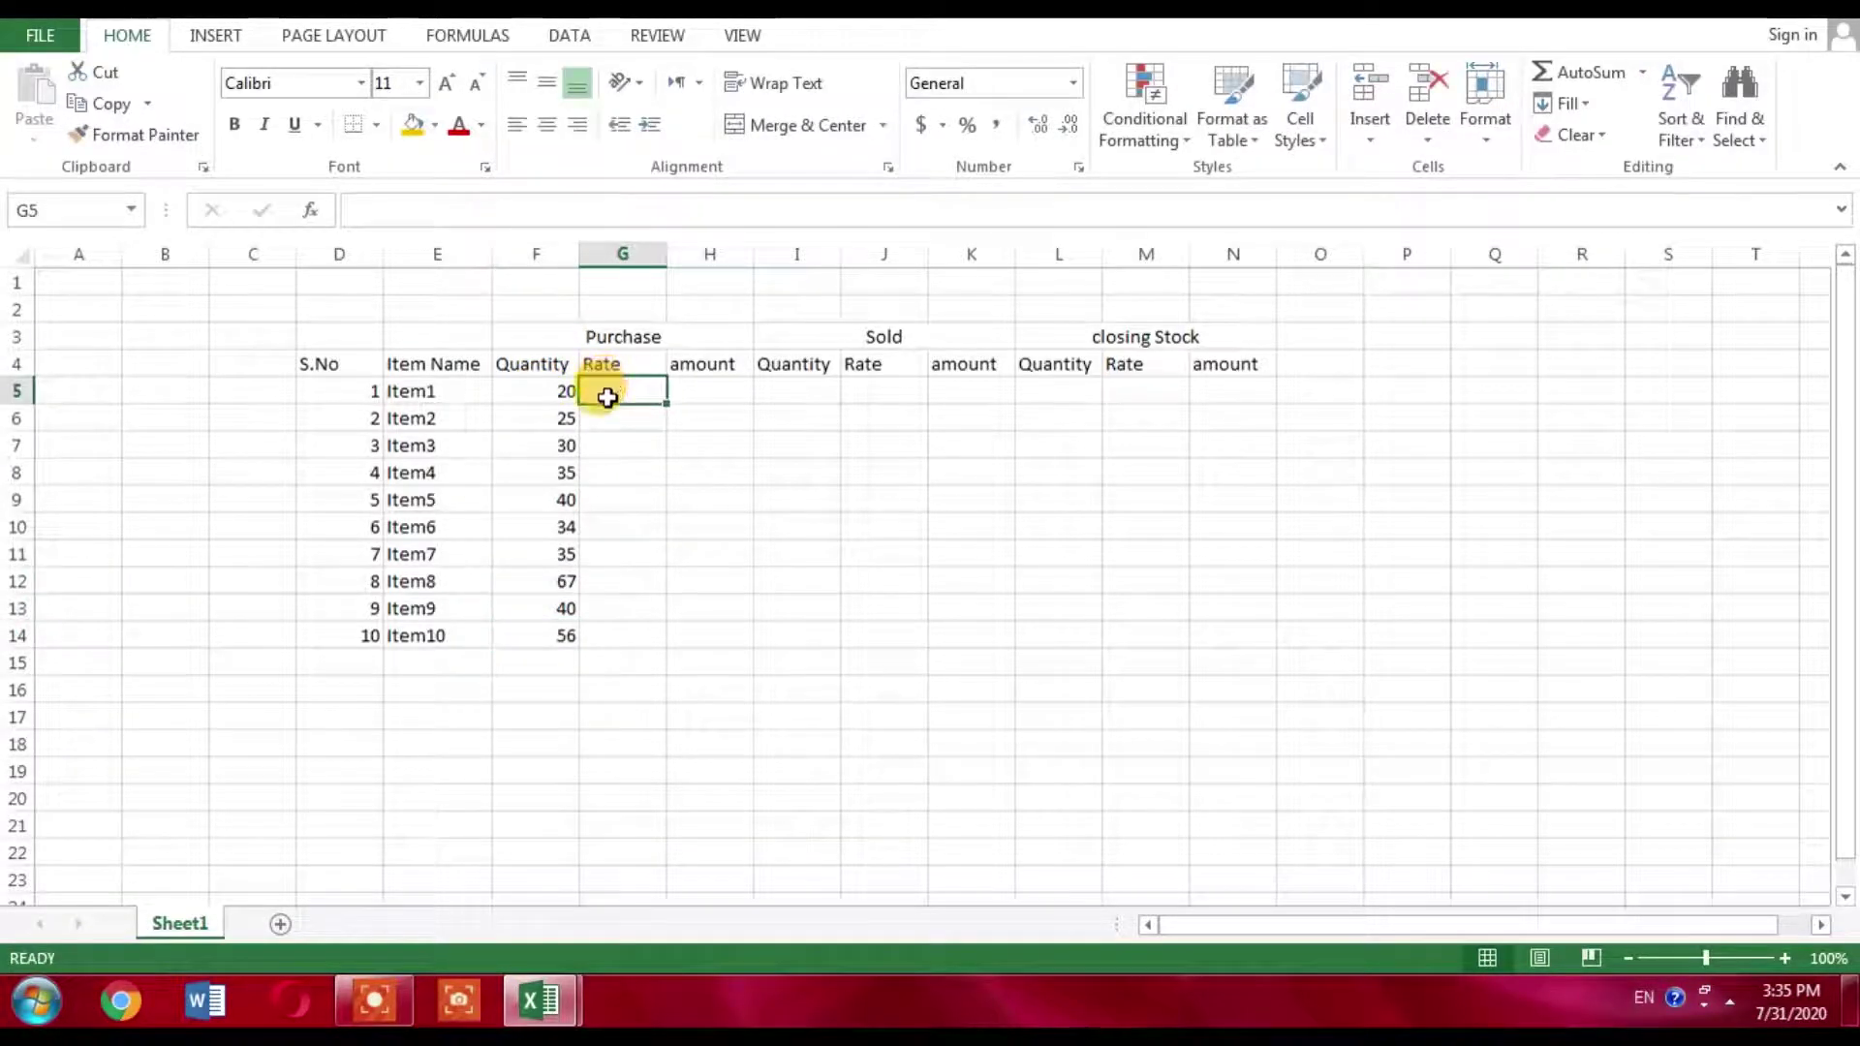
Enter Purchase rates 10, 22, 33, 44 and 55 in G5:G9.
{"action": "type", "text": "10"}
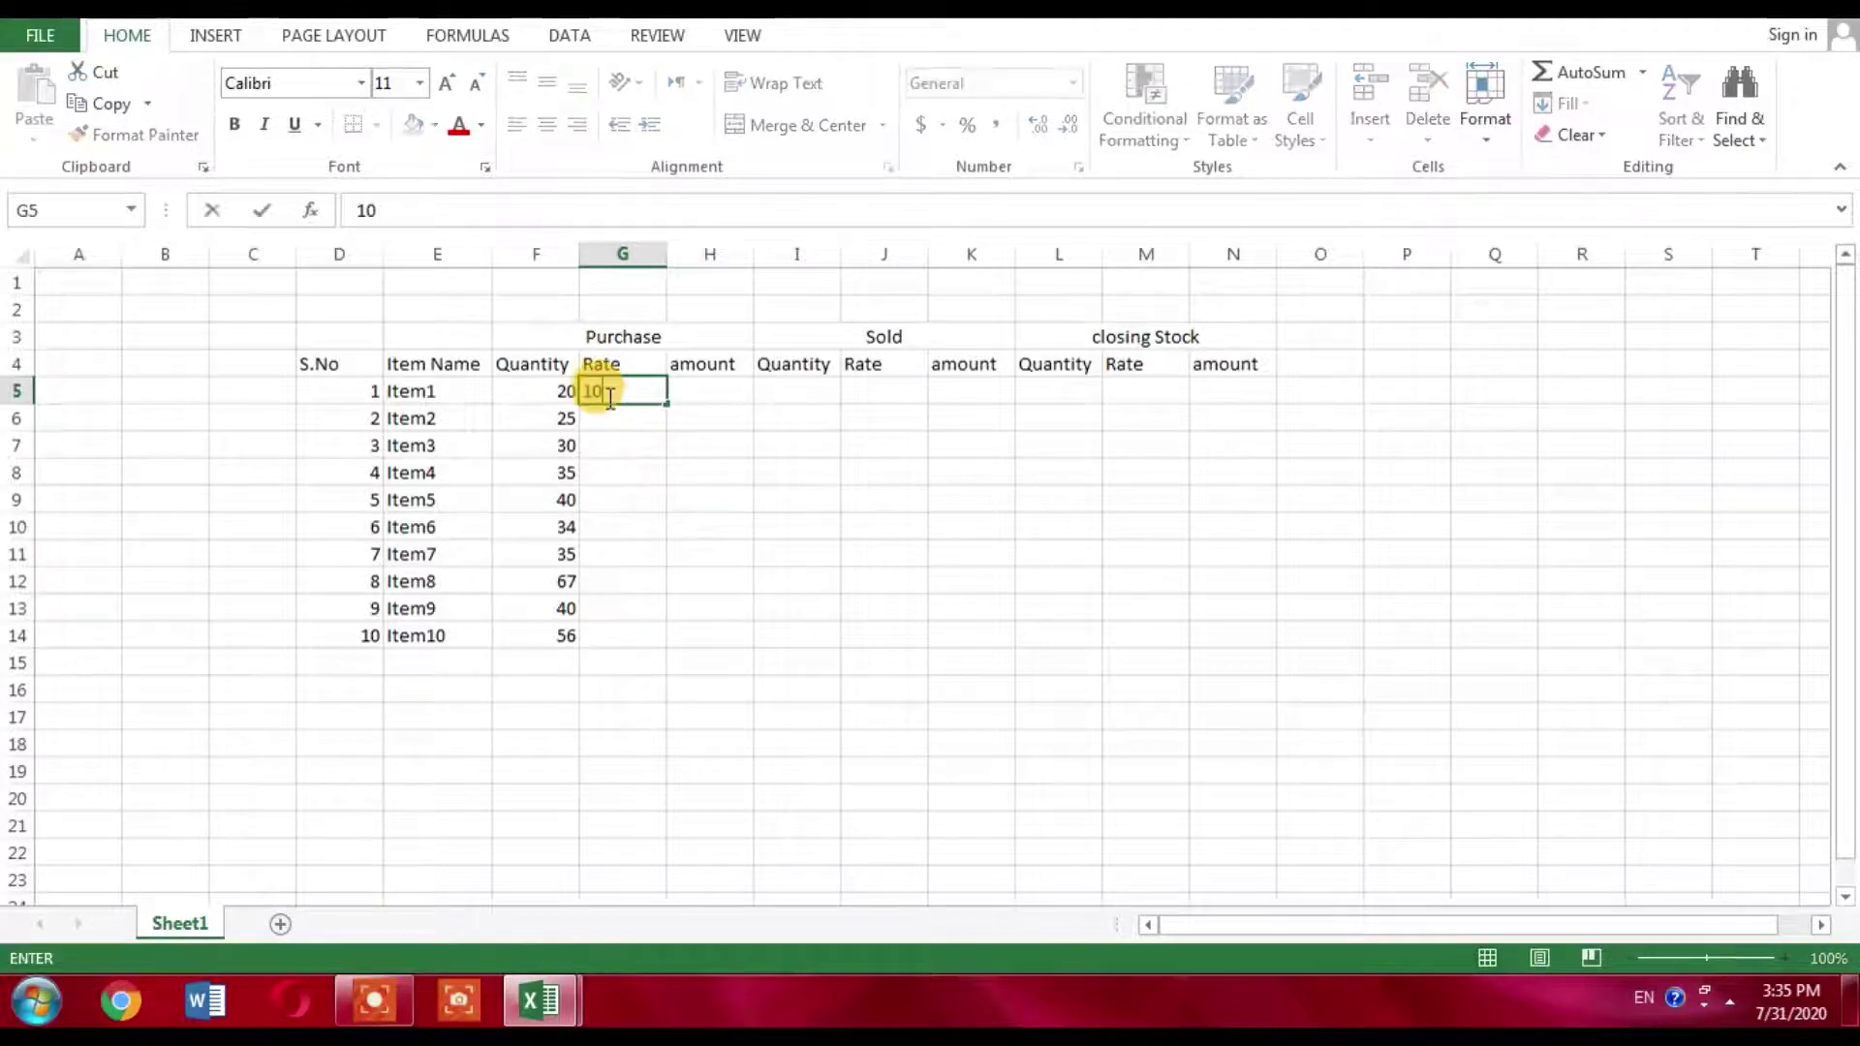
{"action": "key", "text": "Return"}
{"action": "type", "text": "22"}
{"action": "key", "text": "Return"}
{"action": "type", "text": "33"}
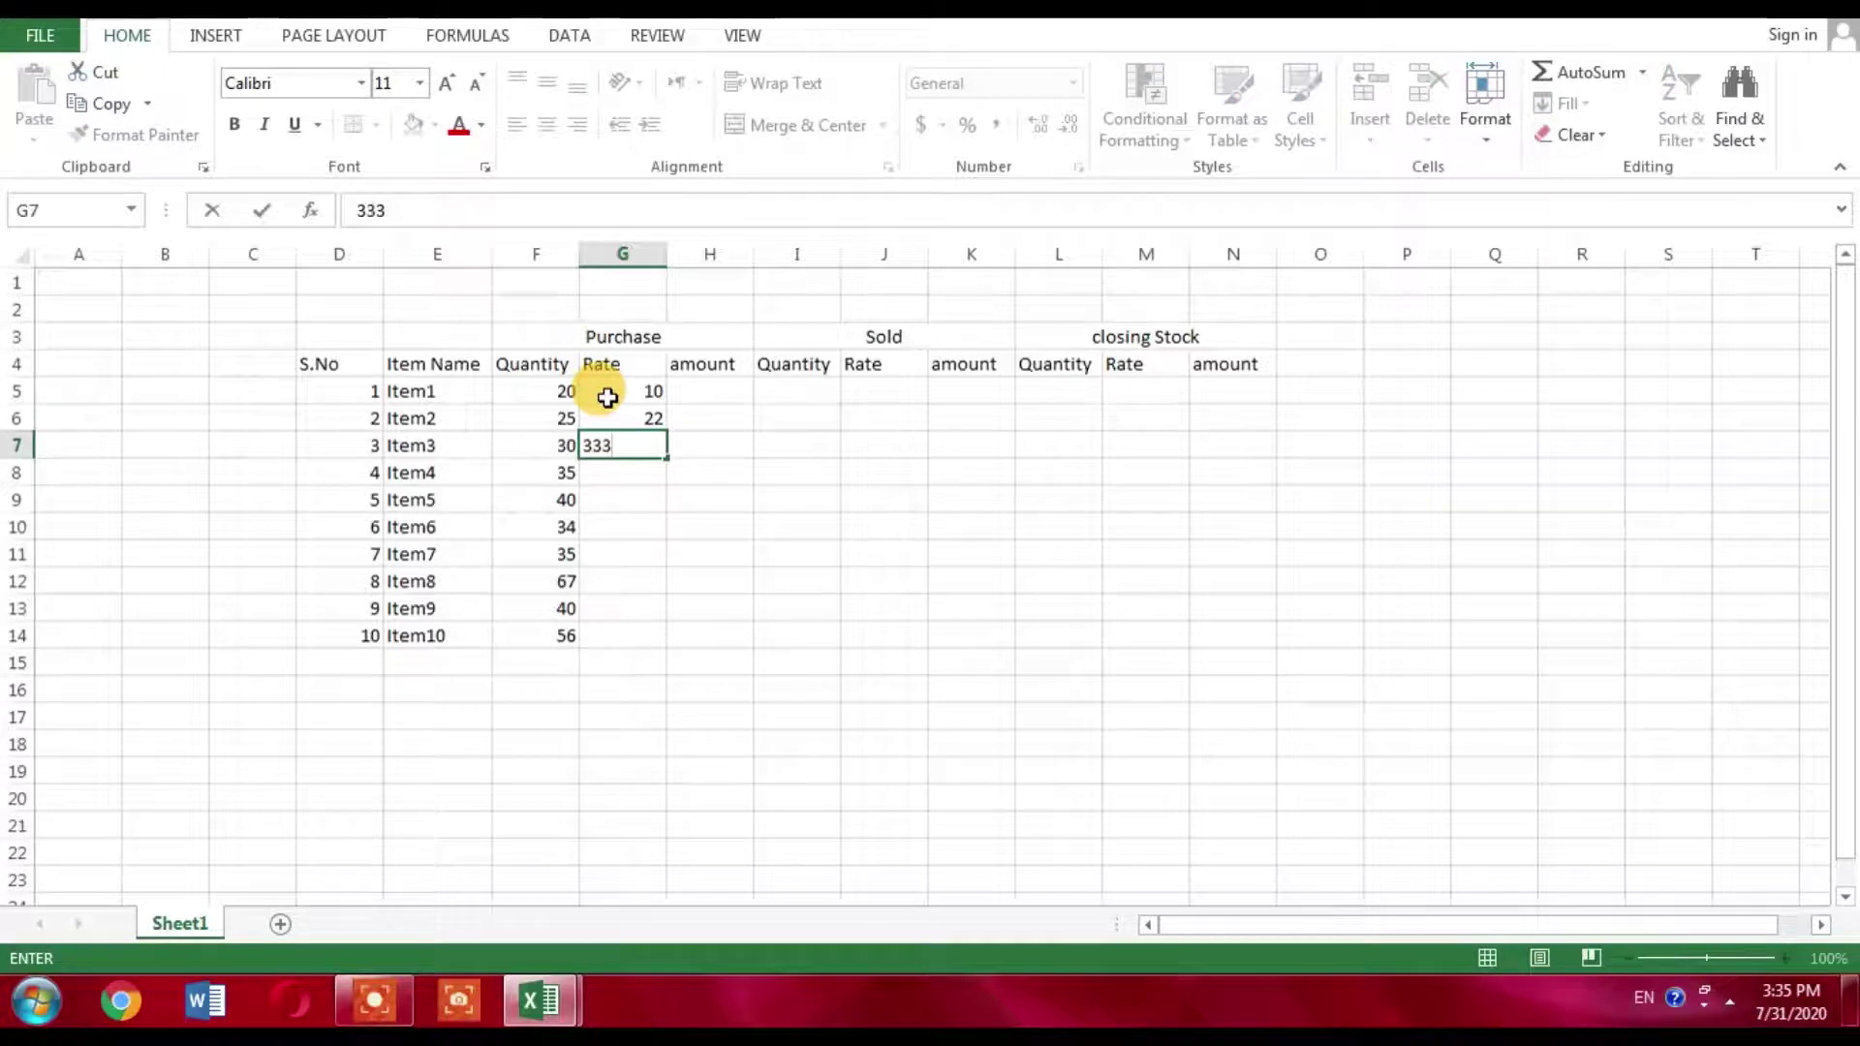
{"action": "key", "text": "Return"}
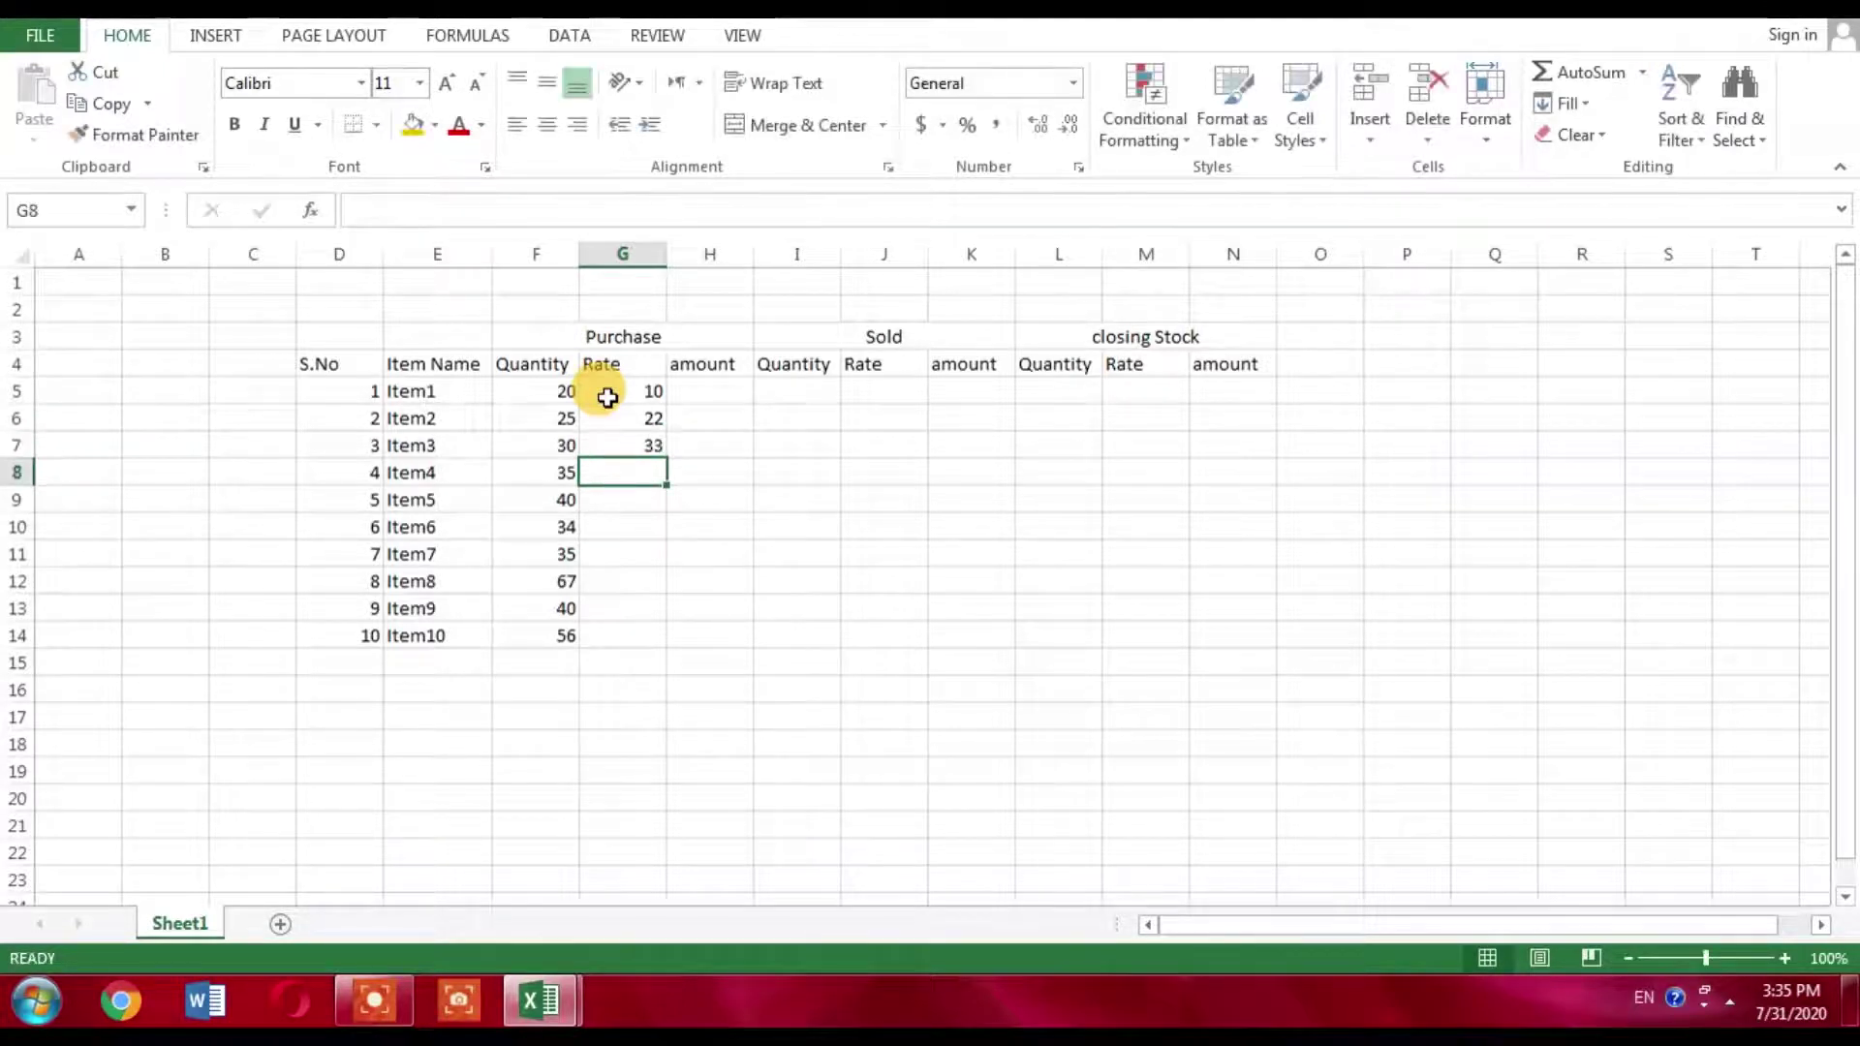
{"action": "type", "text": "44"}
{"action": "key", "text": "Return"}
{"action": "type", "text": "55"}
{"action": "key", "text": "Return"}
Enter the remaining Purchase rates 66, 77, 88, 99 and 13 in G10:G14.
{"action": "type", "text": "66"}
{"action": "key", "text": "Return"}
{"action": "type", "text": "77"}
{"action": "key", "text": "Return"}
{"action": "type", "text": "88"}
{"action": "key", "text": "Return"}
{"action": "type", "text": "99"}
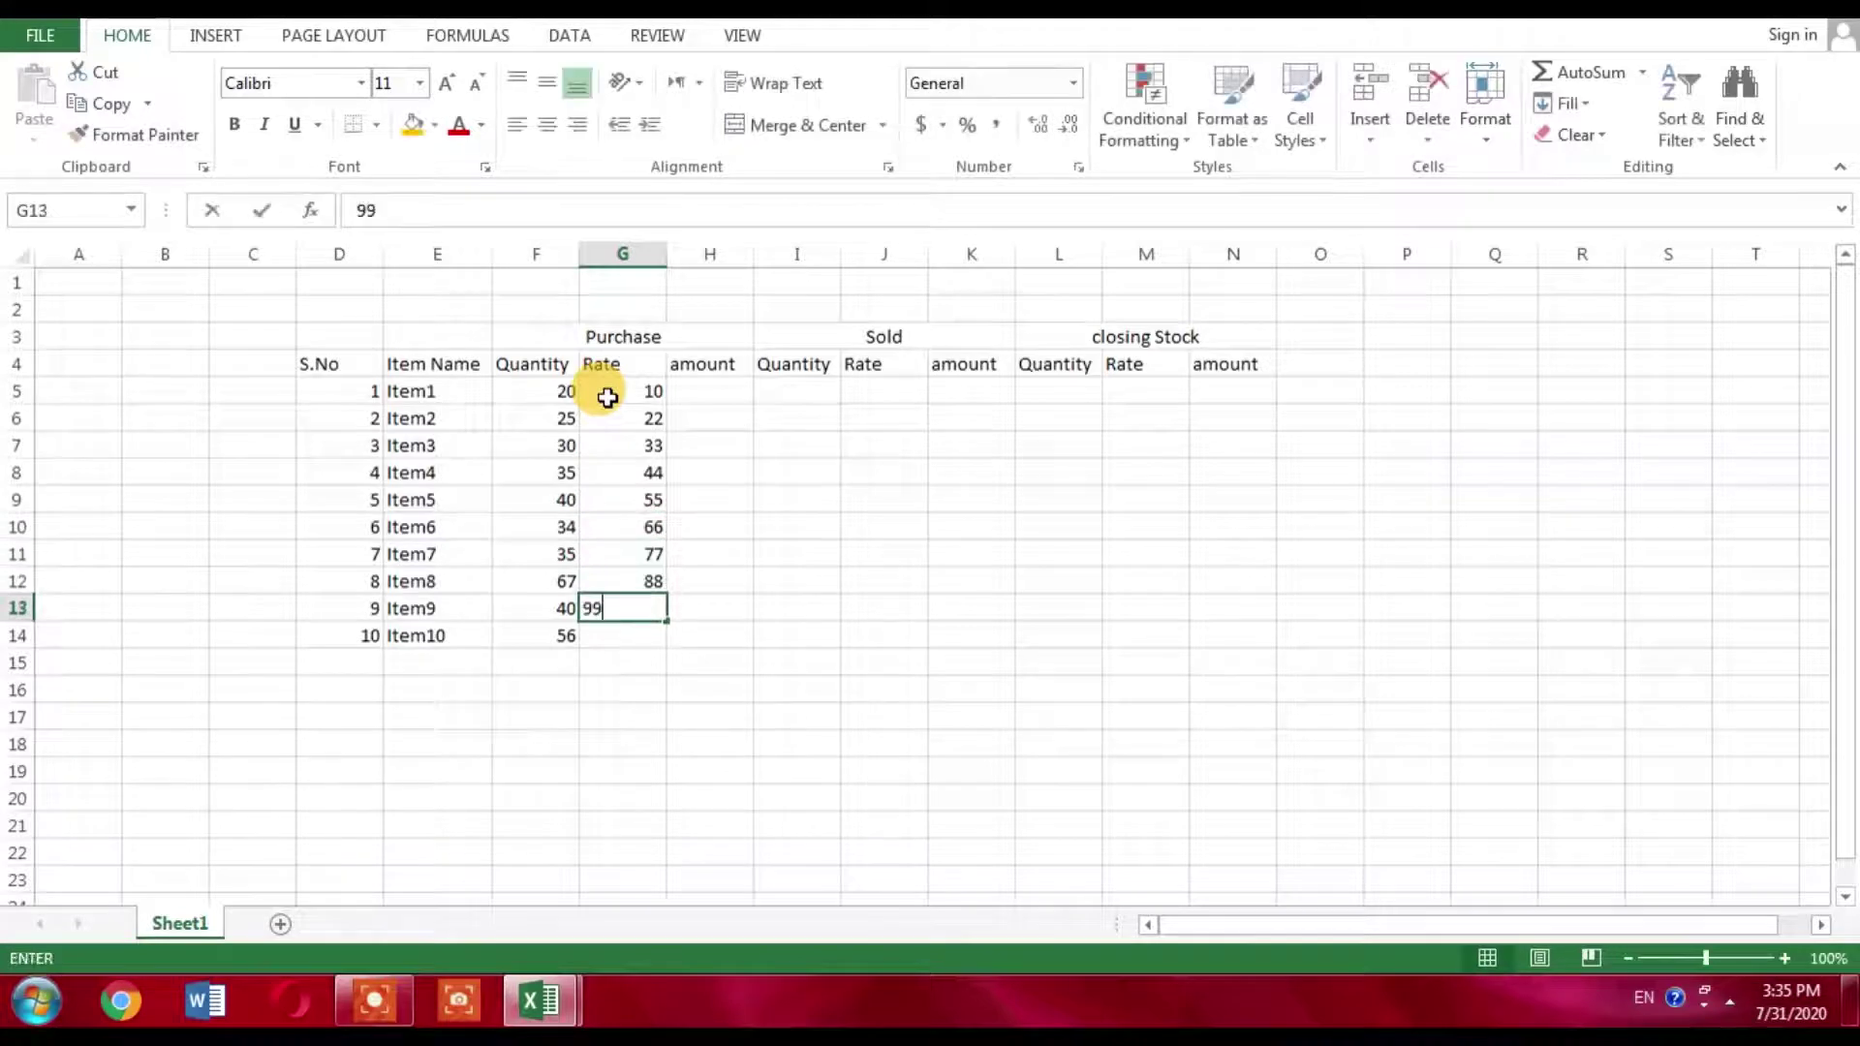
{"action": "key", "text": "Return"}
{"action": "type", "text": "13"}
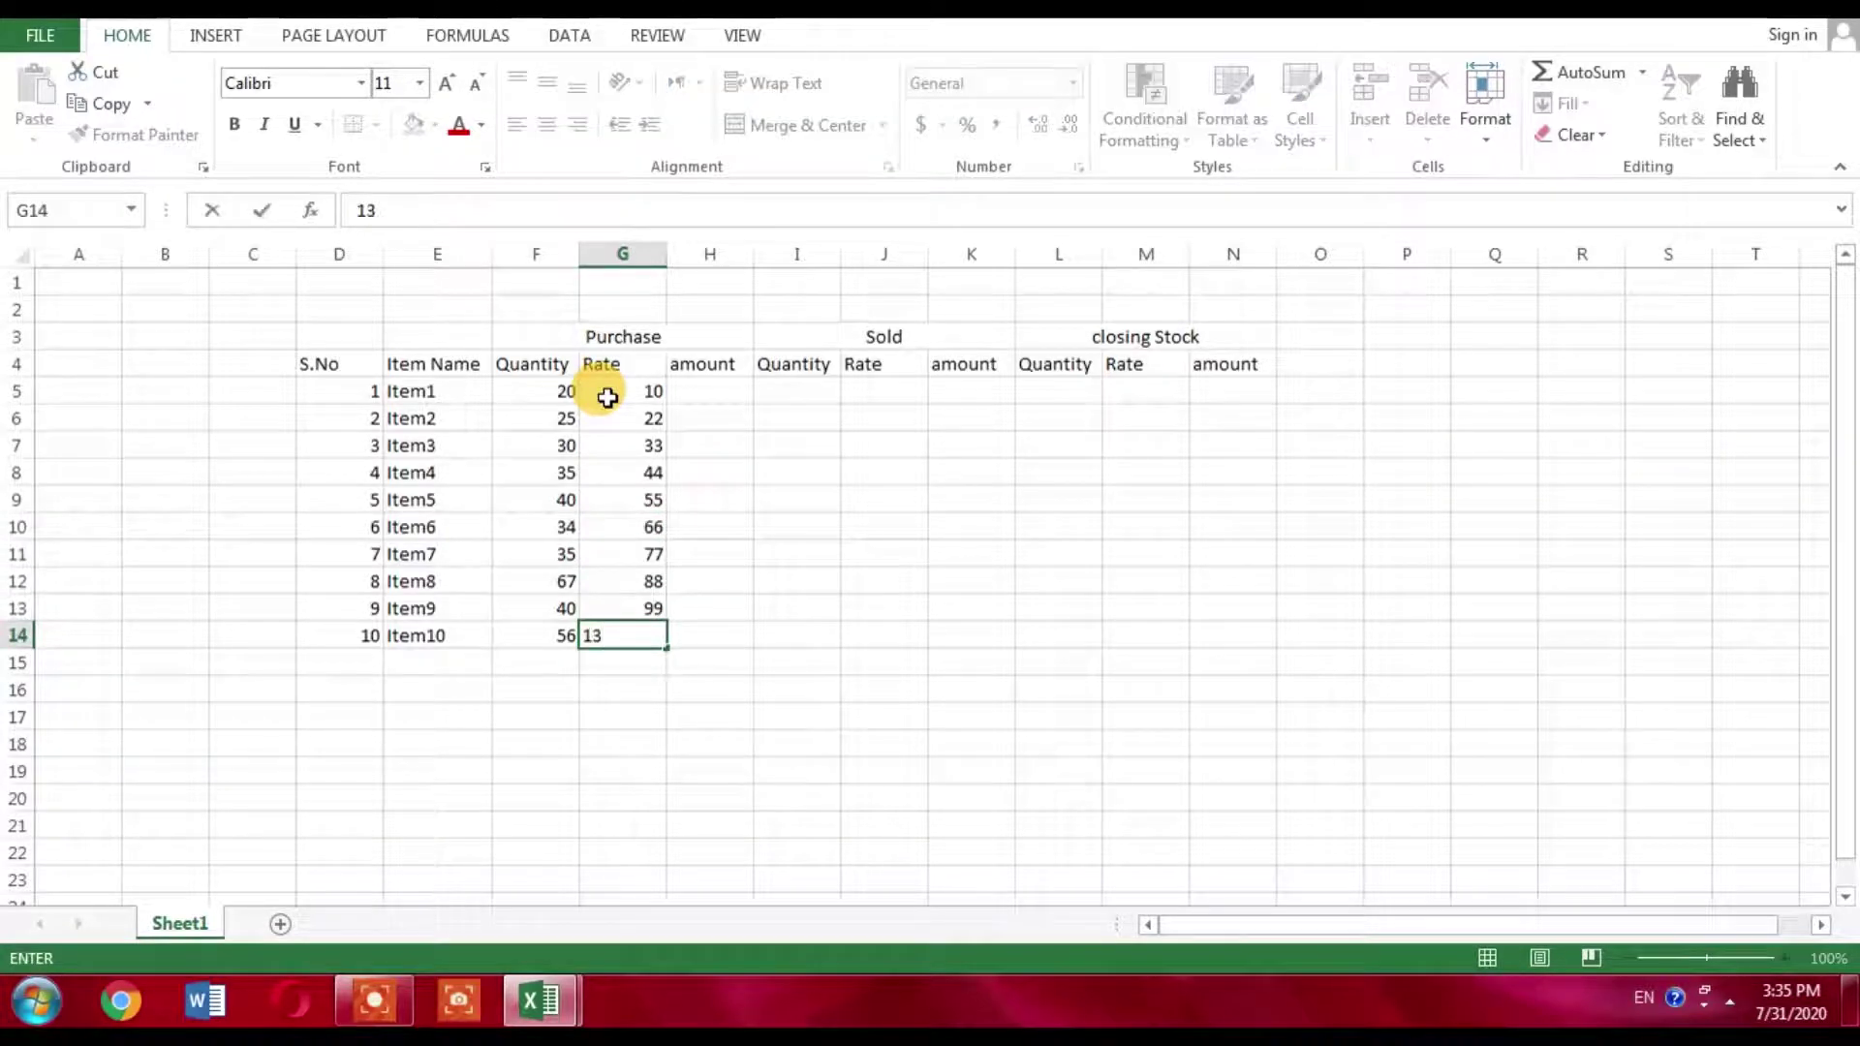
{"action": "left_click", "coordinate": [720, 397]}
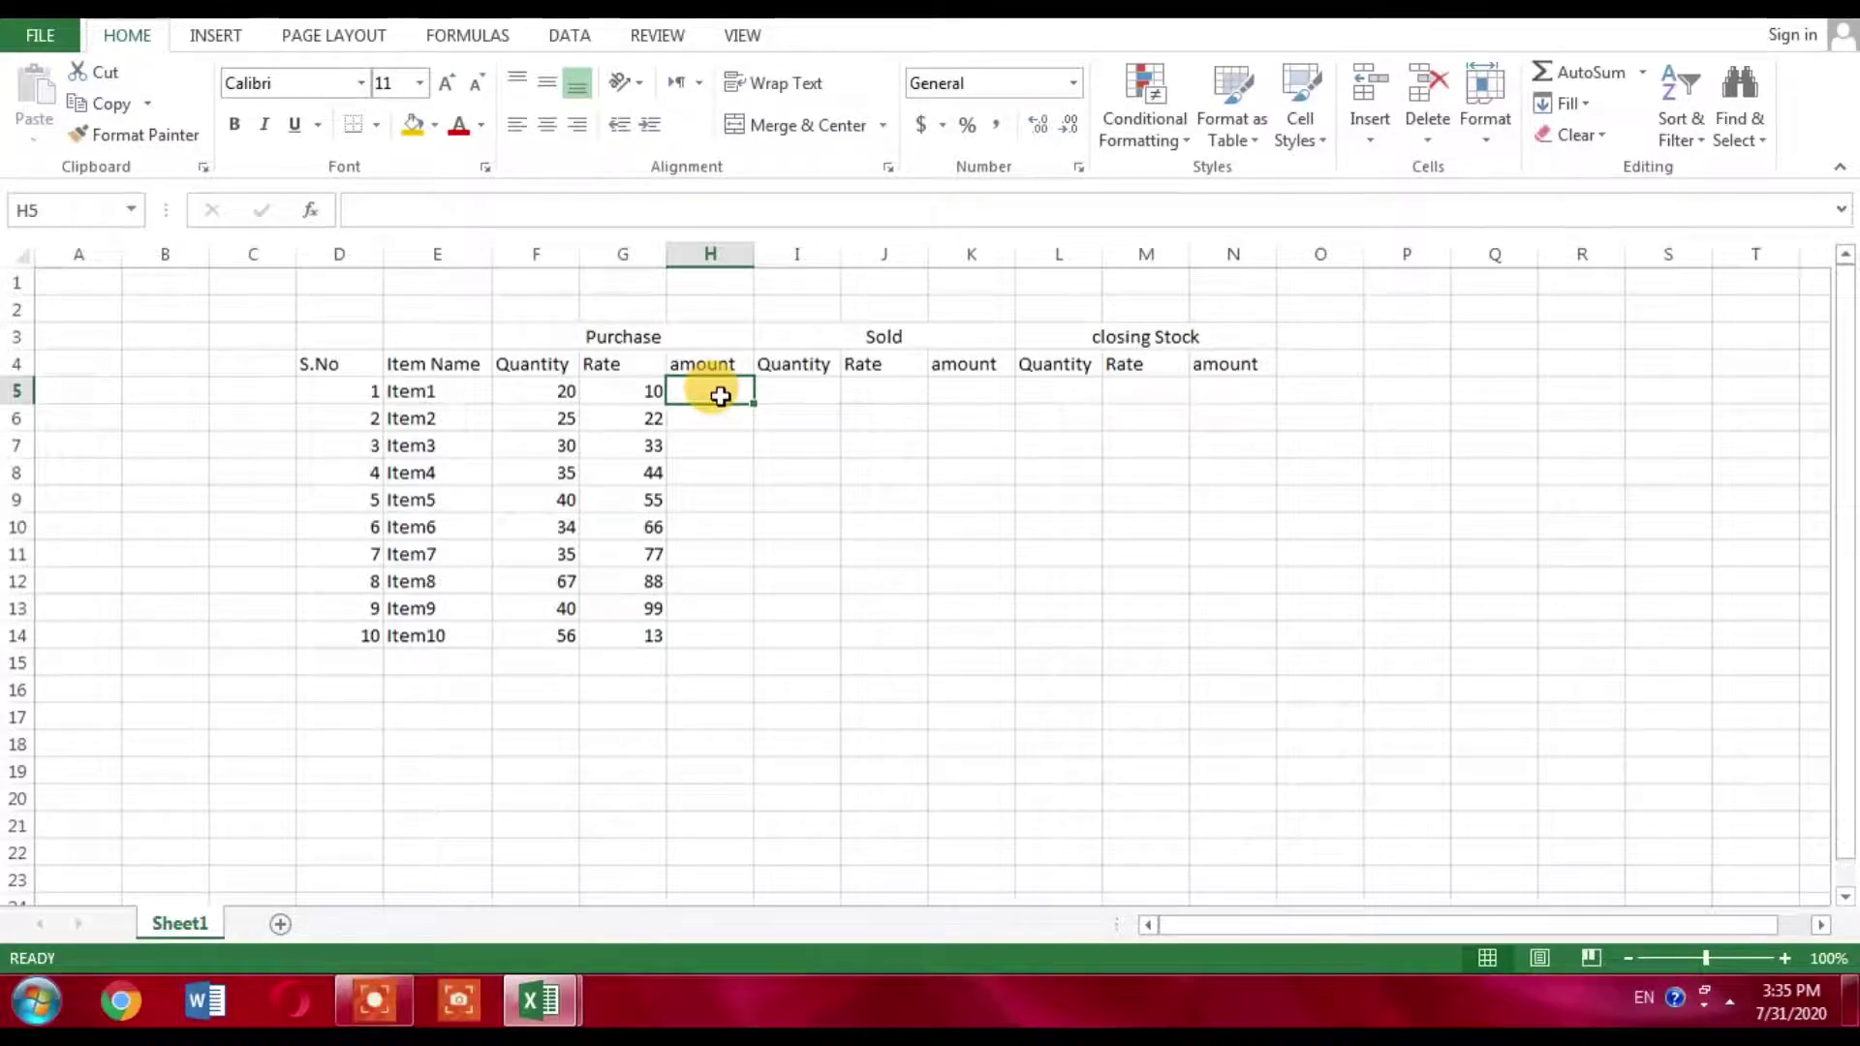
Calculate H5 as =F5*G5 and fill the amount formula down to H14.
{"action": "type", "text": "="}
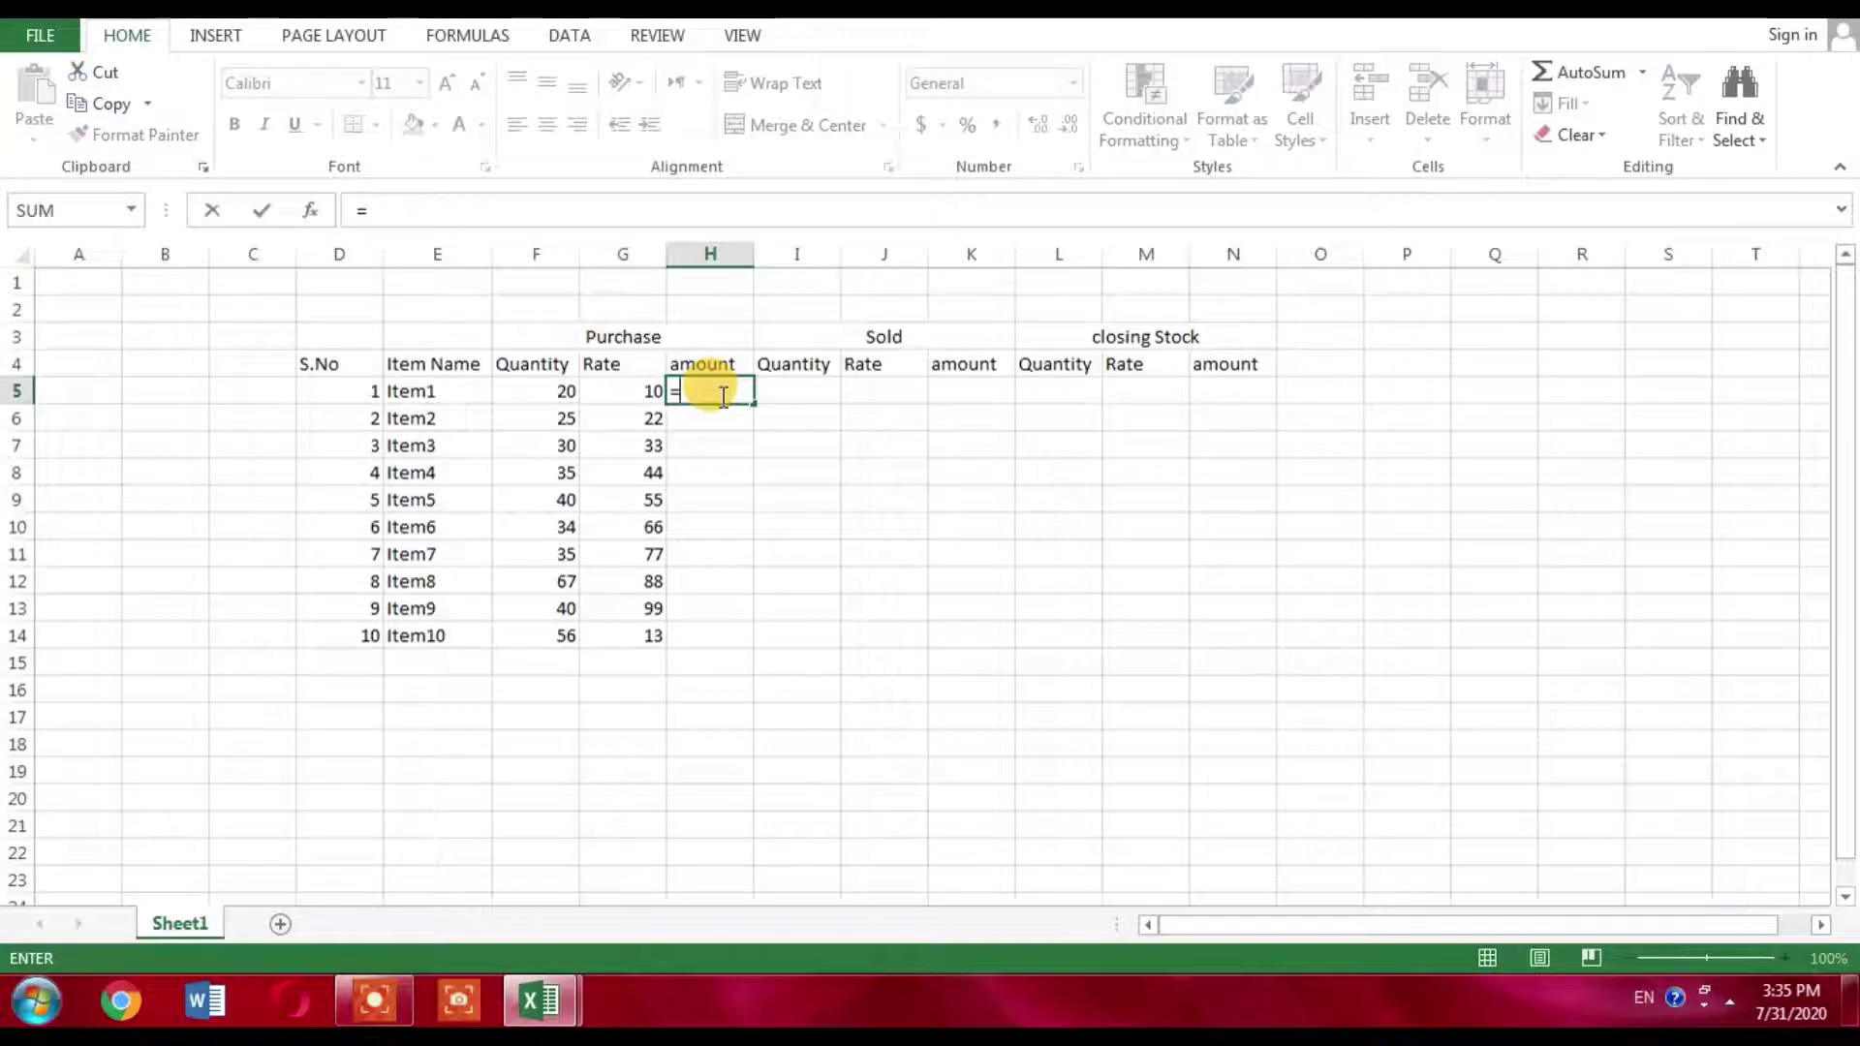
{"action": "left_click", "coordinate": [560, 396]}
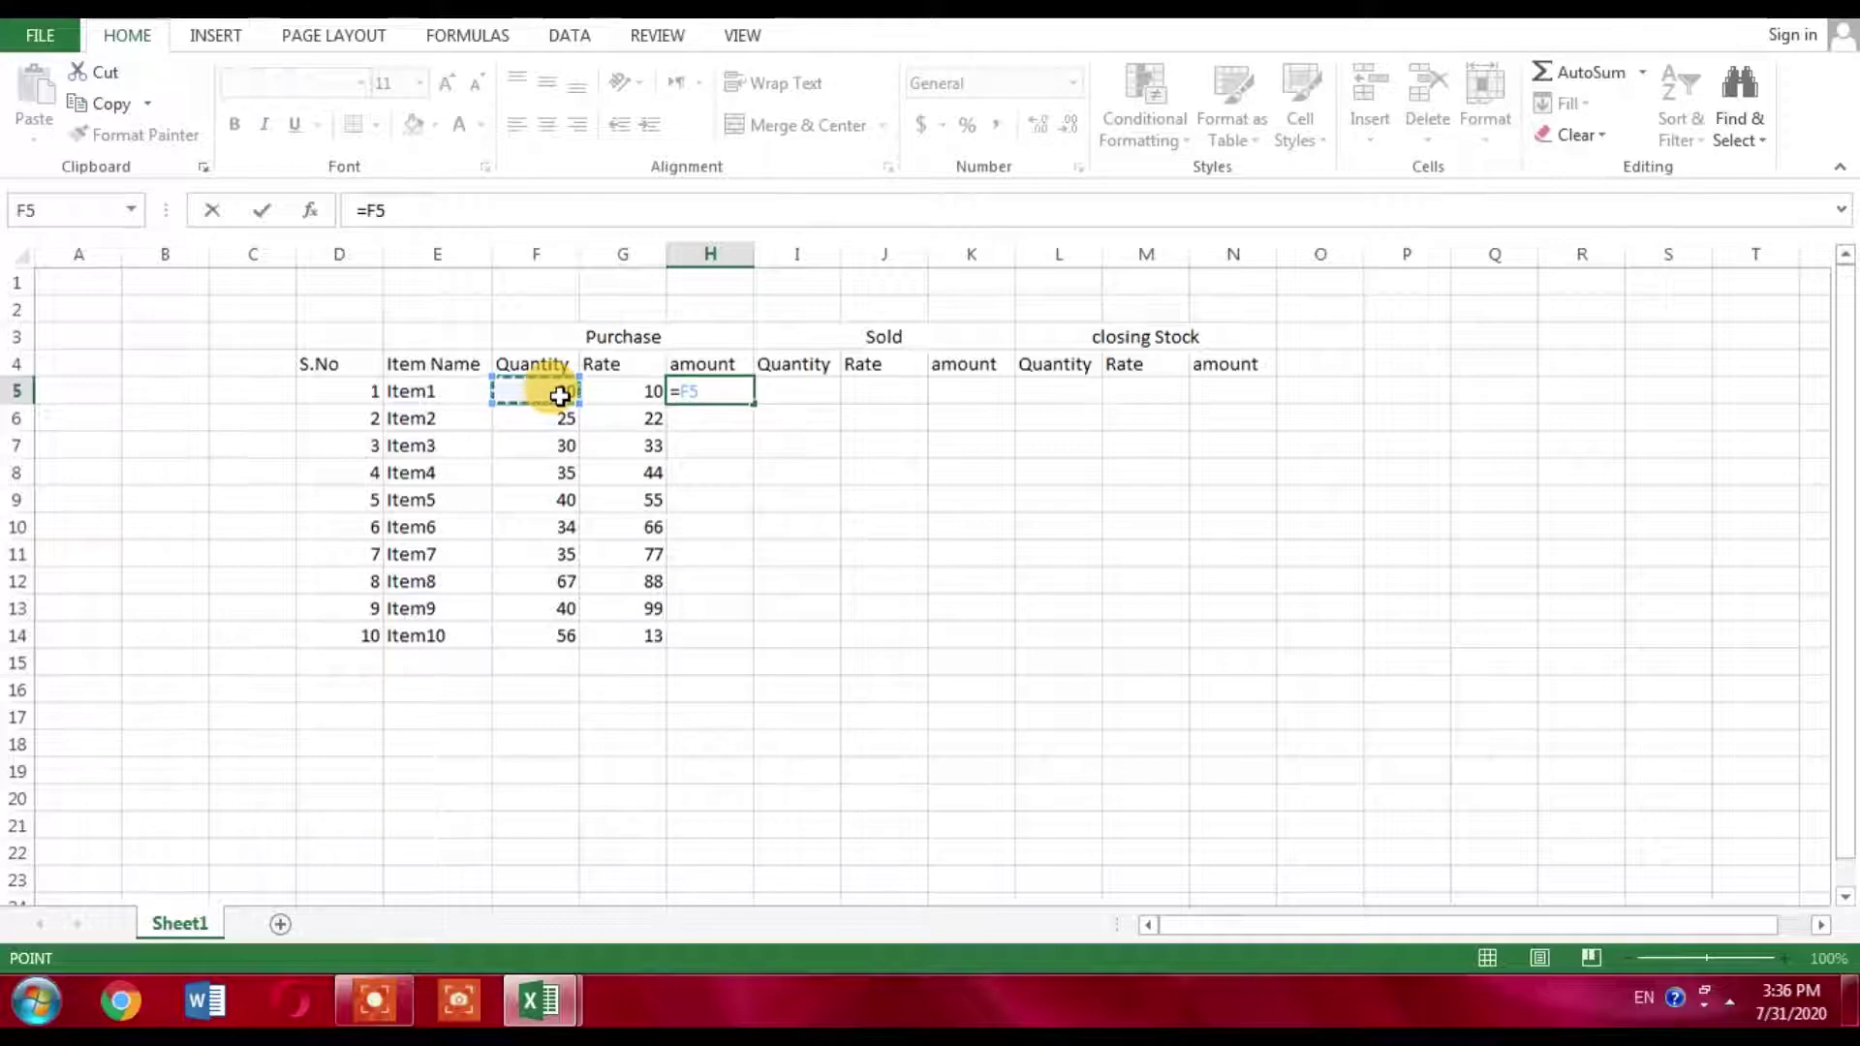
{"action": "type", "text": "*"}
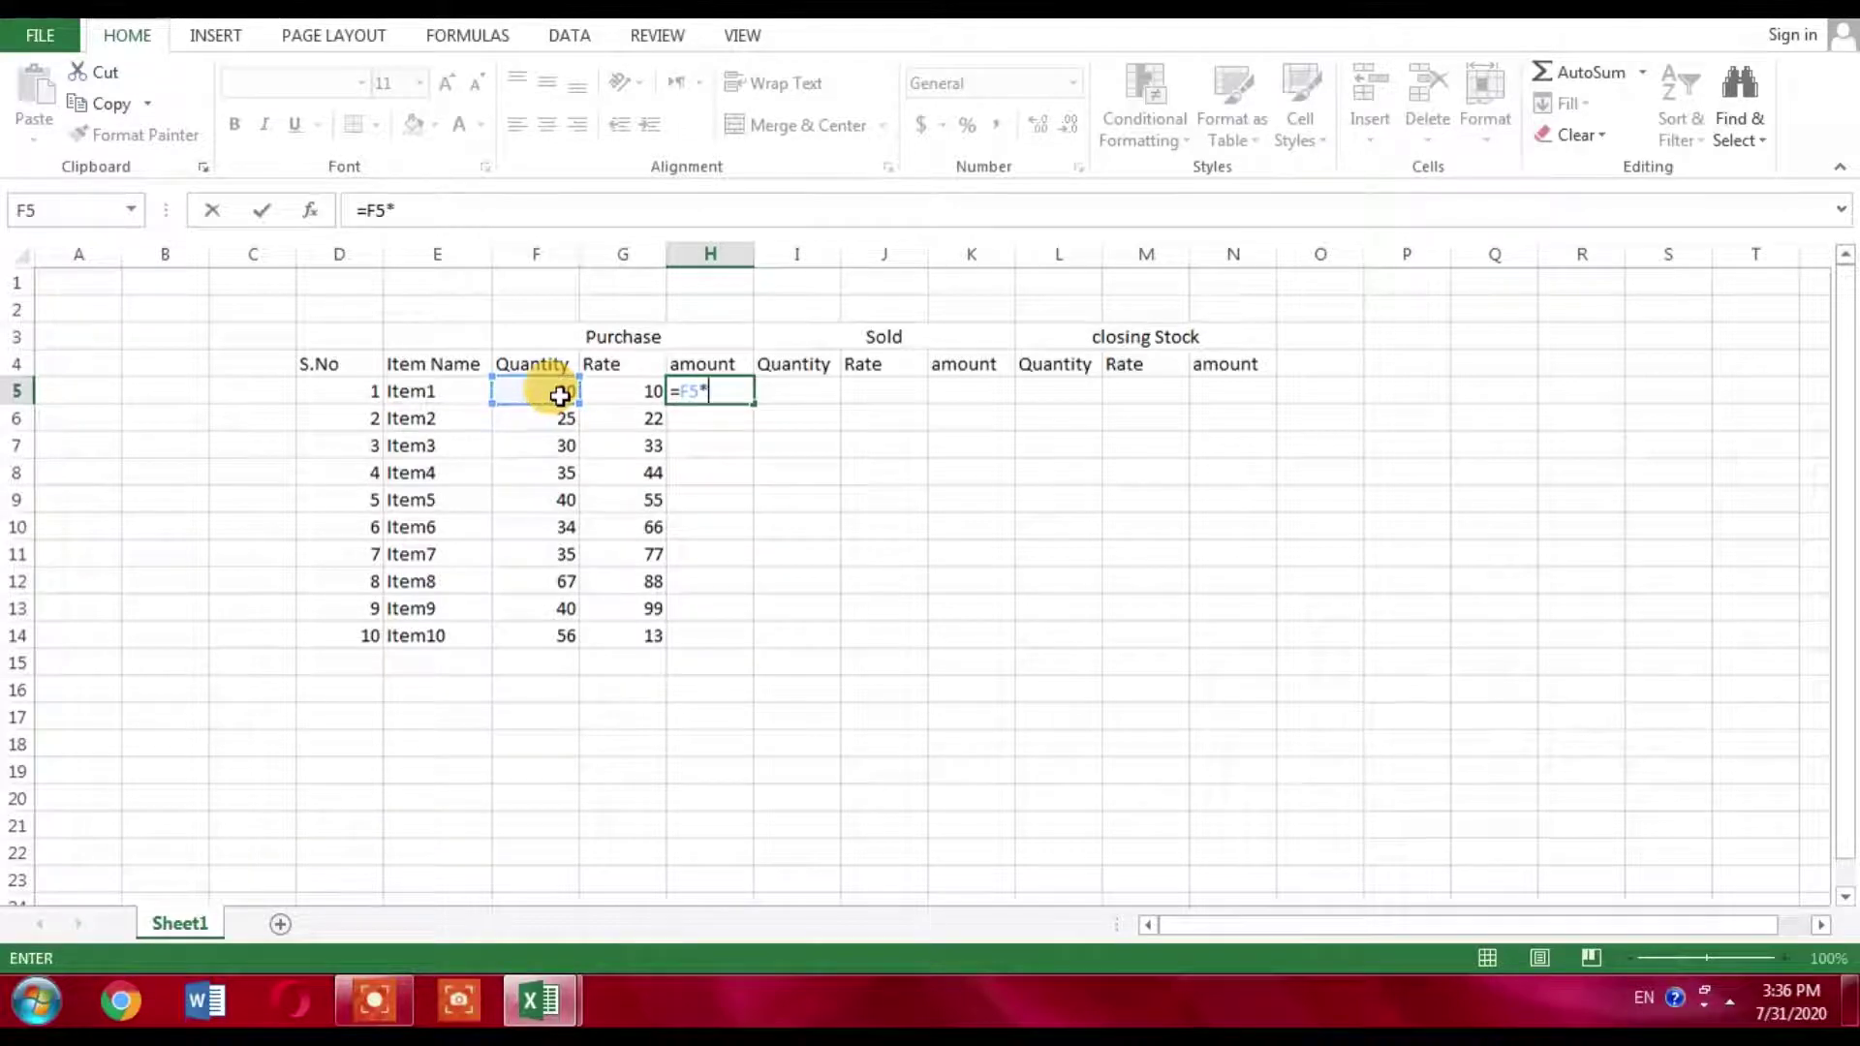
{"action": "left_click", "coordinate": [628, 389]}
{"action": "key", "text": "Return"}
{"action": "left_click", "coordinate": [738, 393]}
{"action": "left_click_drag", "start_coordinate": [757, 407], "coordinate": [727, 648]}
{"action": "left_click", "coordinate": [803, 392]}
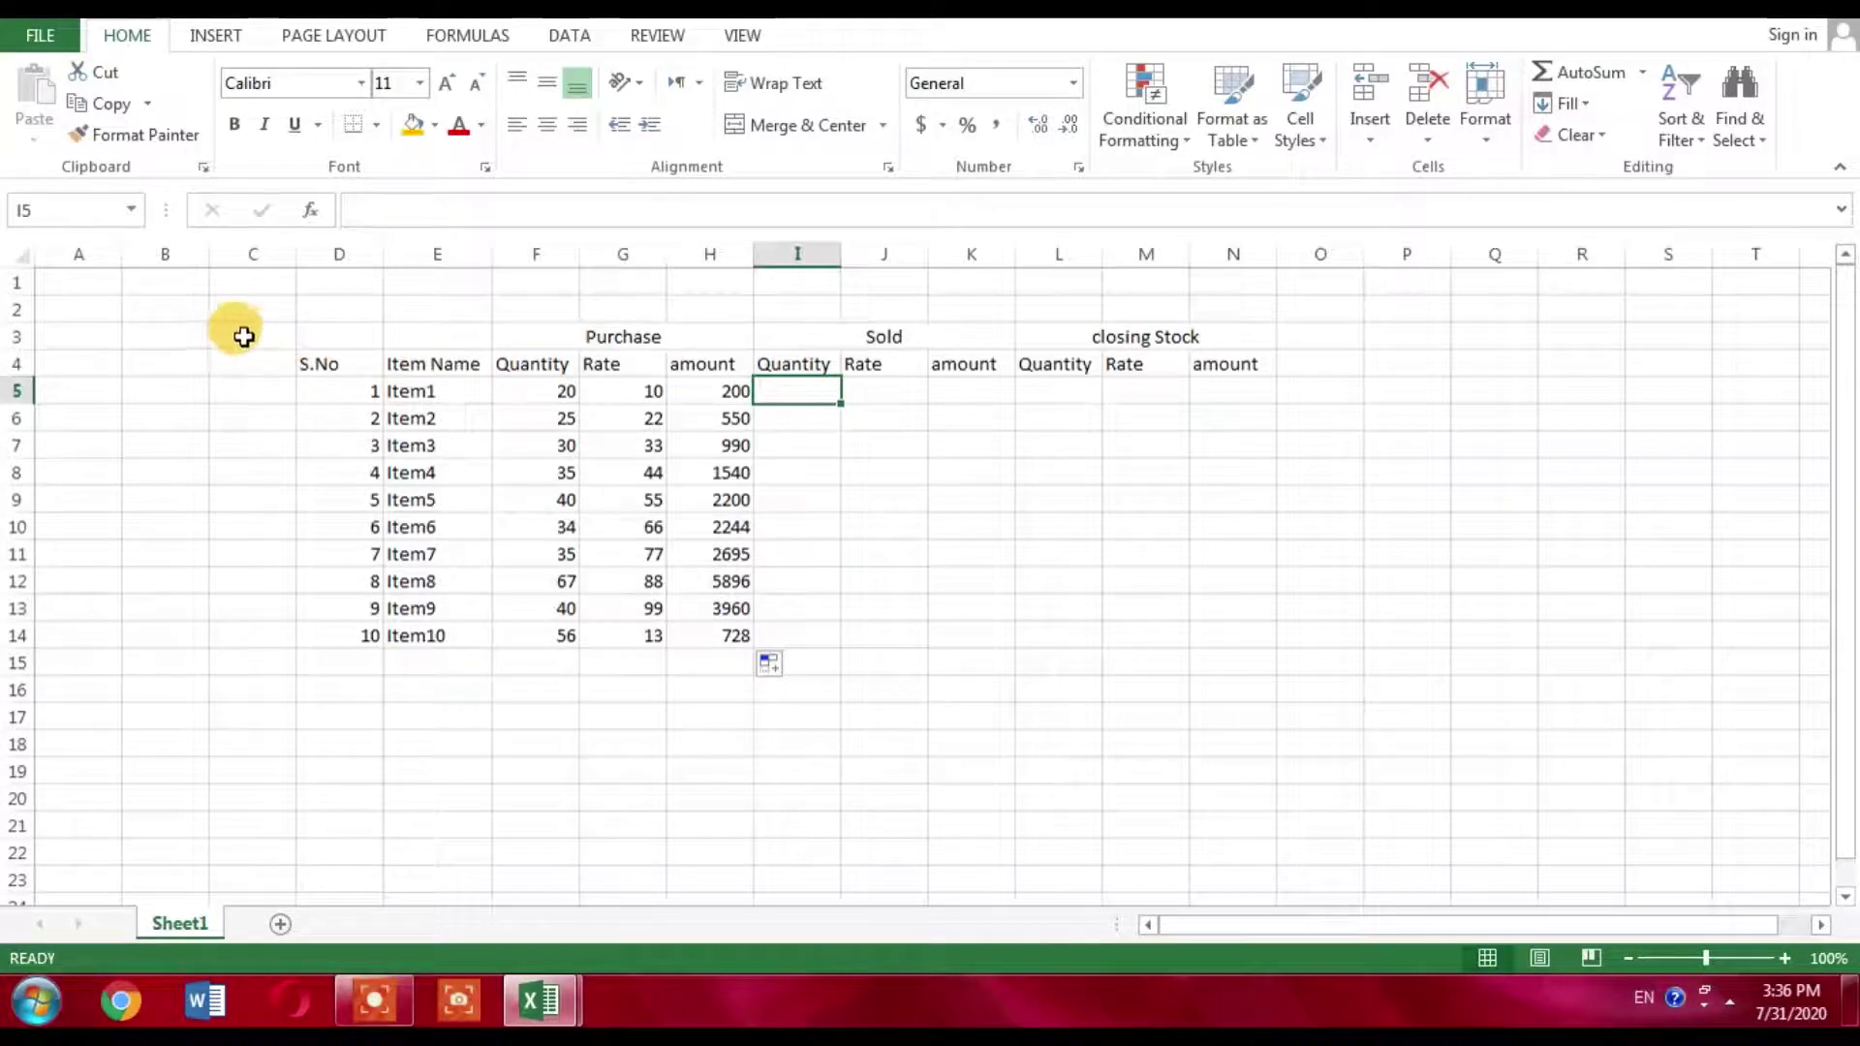
Select the table C3:N14 and zoom to selection so it fills the window.
{"action": "left_click_drag", "start_coordinate": [241, 333], "coordinate": [1149, 690]}
{"action": "left_click", "coordinate": [742, 35]}
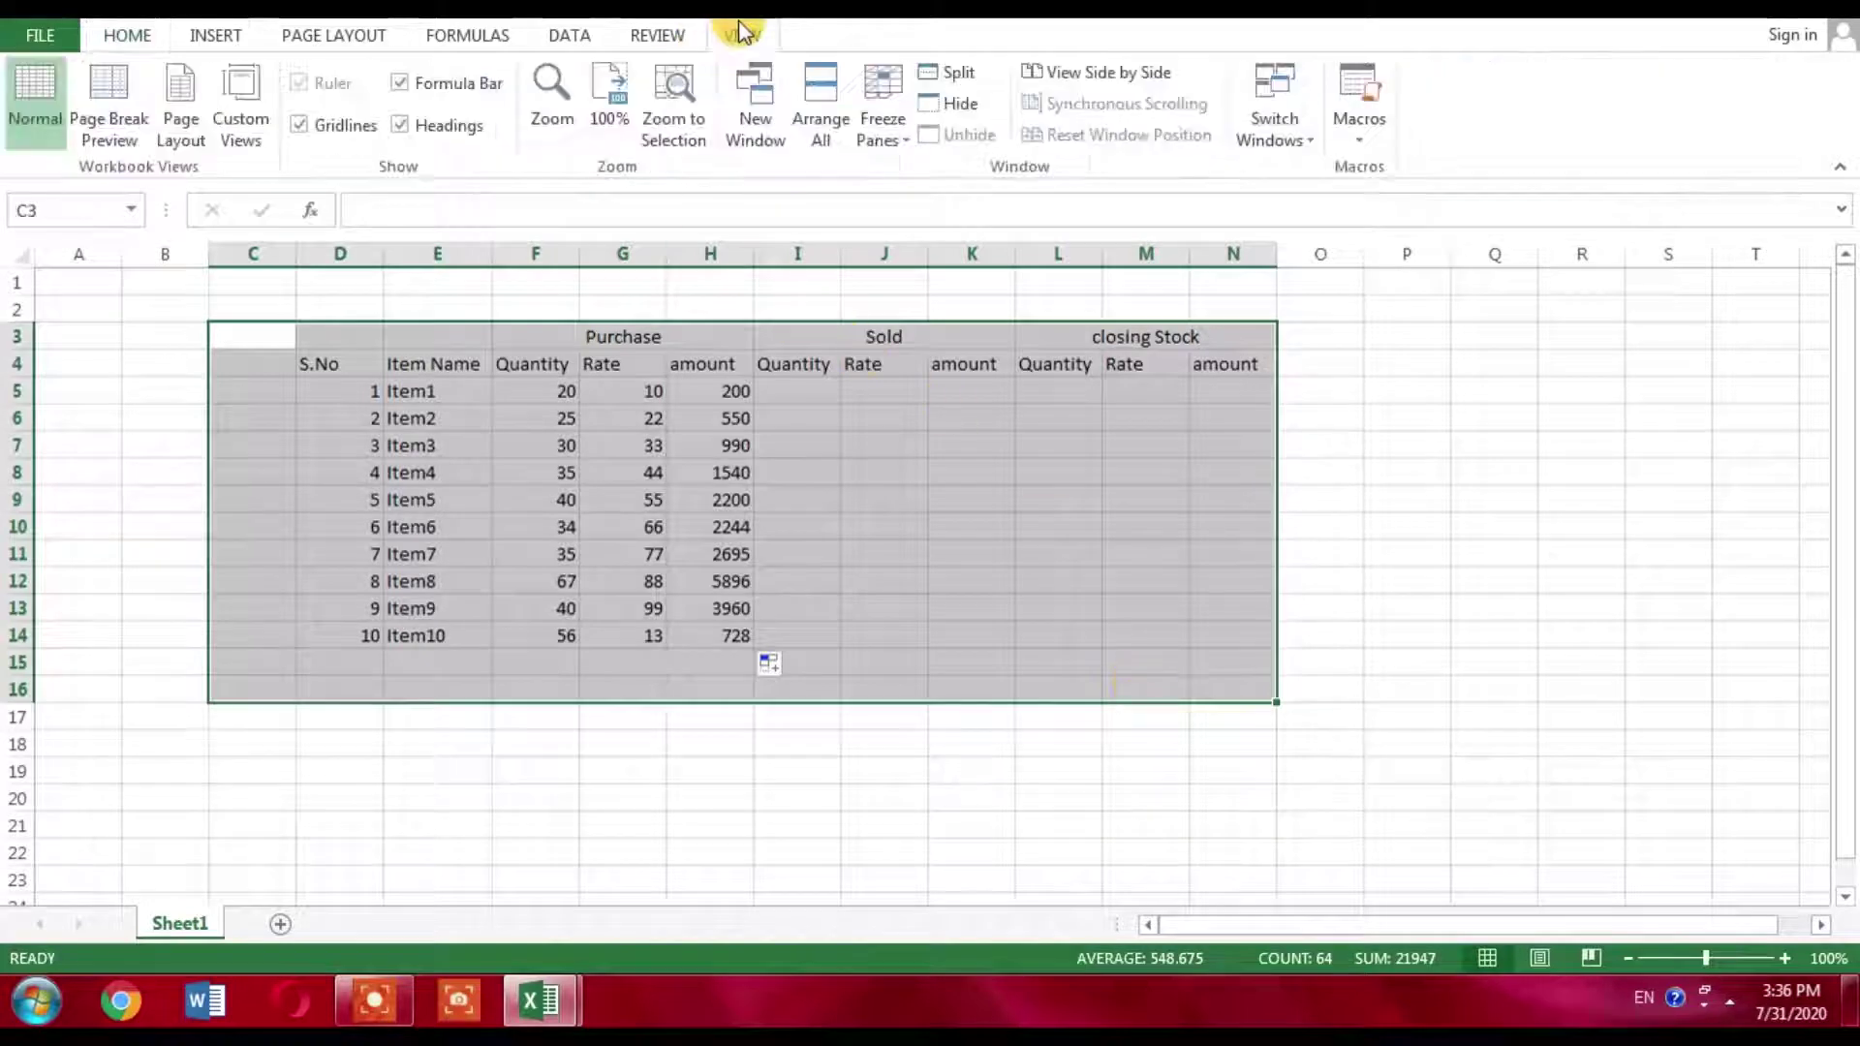
{"action": "left_click", "coordinate": [690, 77]}
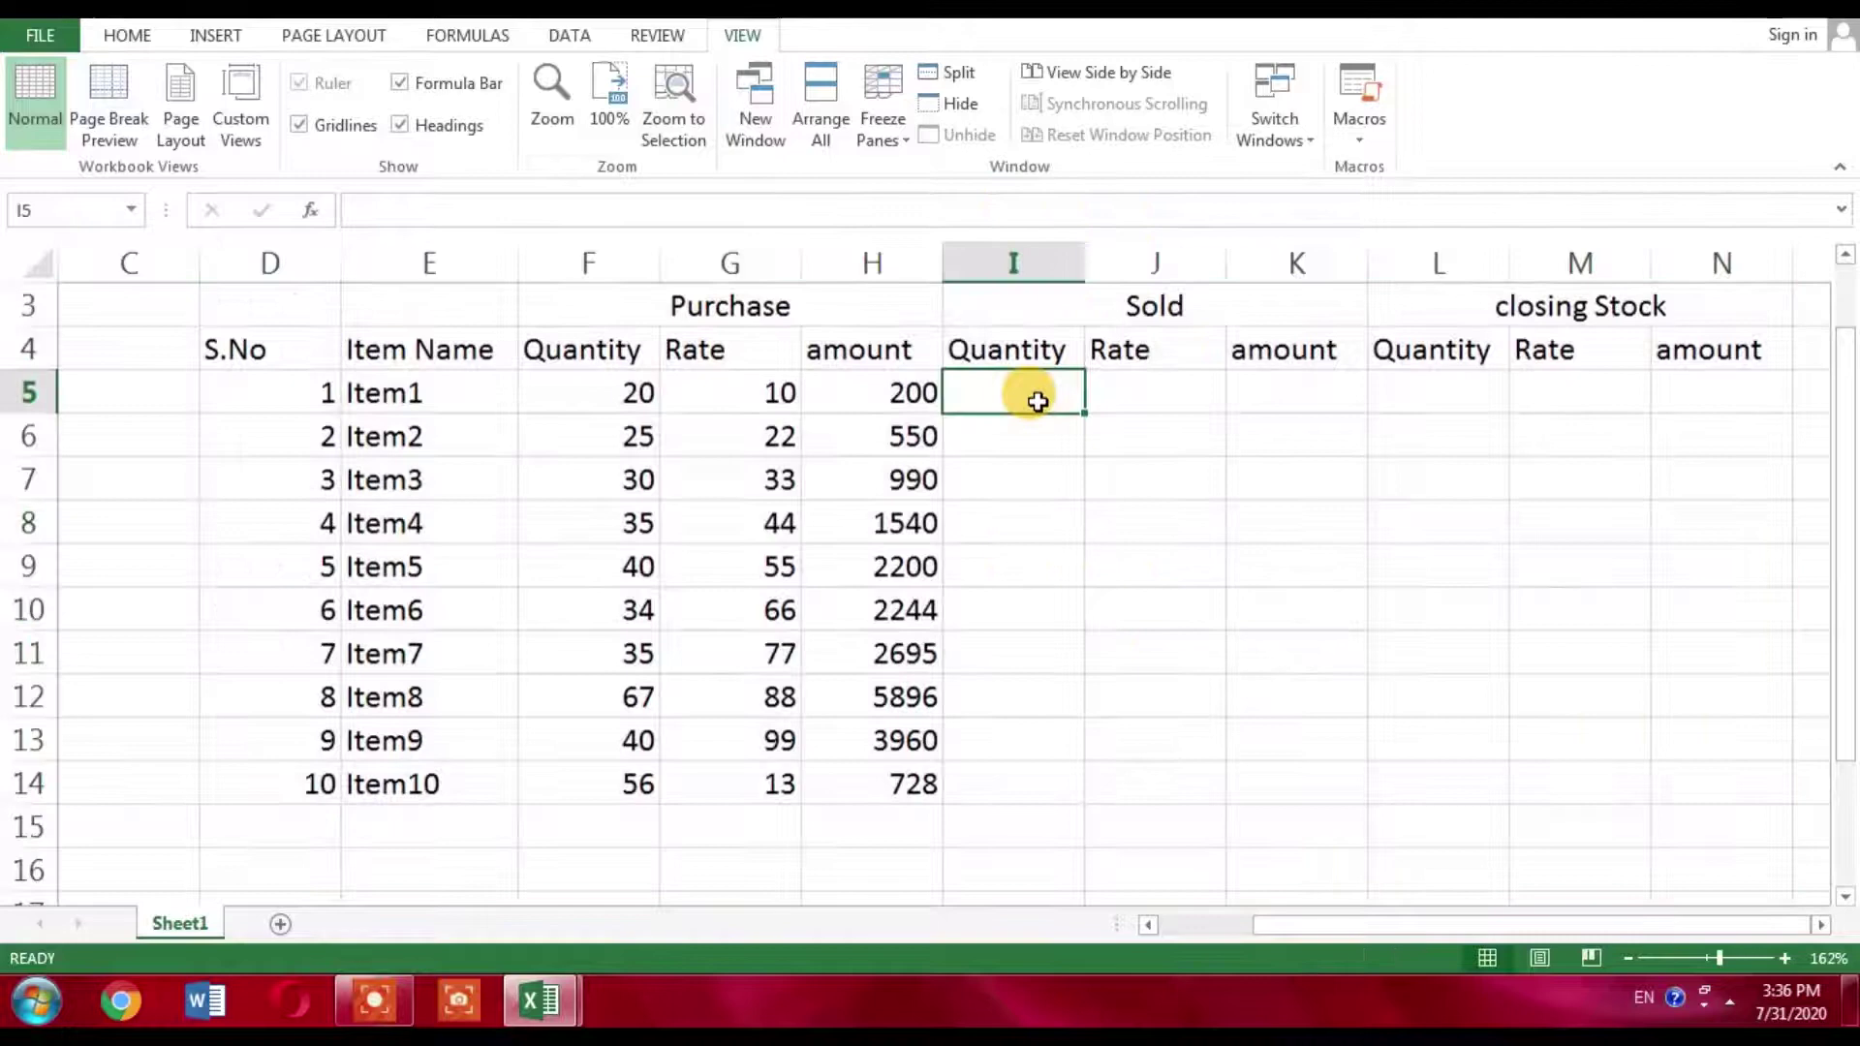
{"action": "left_click", "coordinate": [1031, 394]}
Enter Sold quantities 10, 15, 25 and 30 for Item1–Item4 in I5:I8.
{"action": "type", "text": "10"}
{"action": "left_click", "coordinate": [1017, 436]}
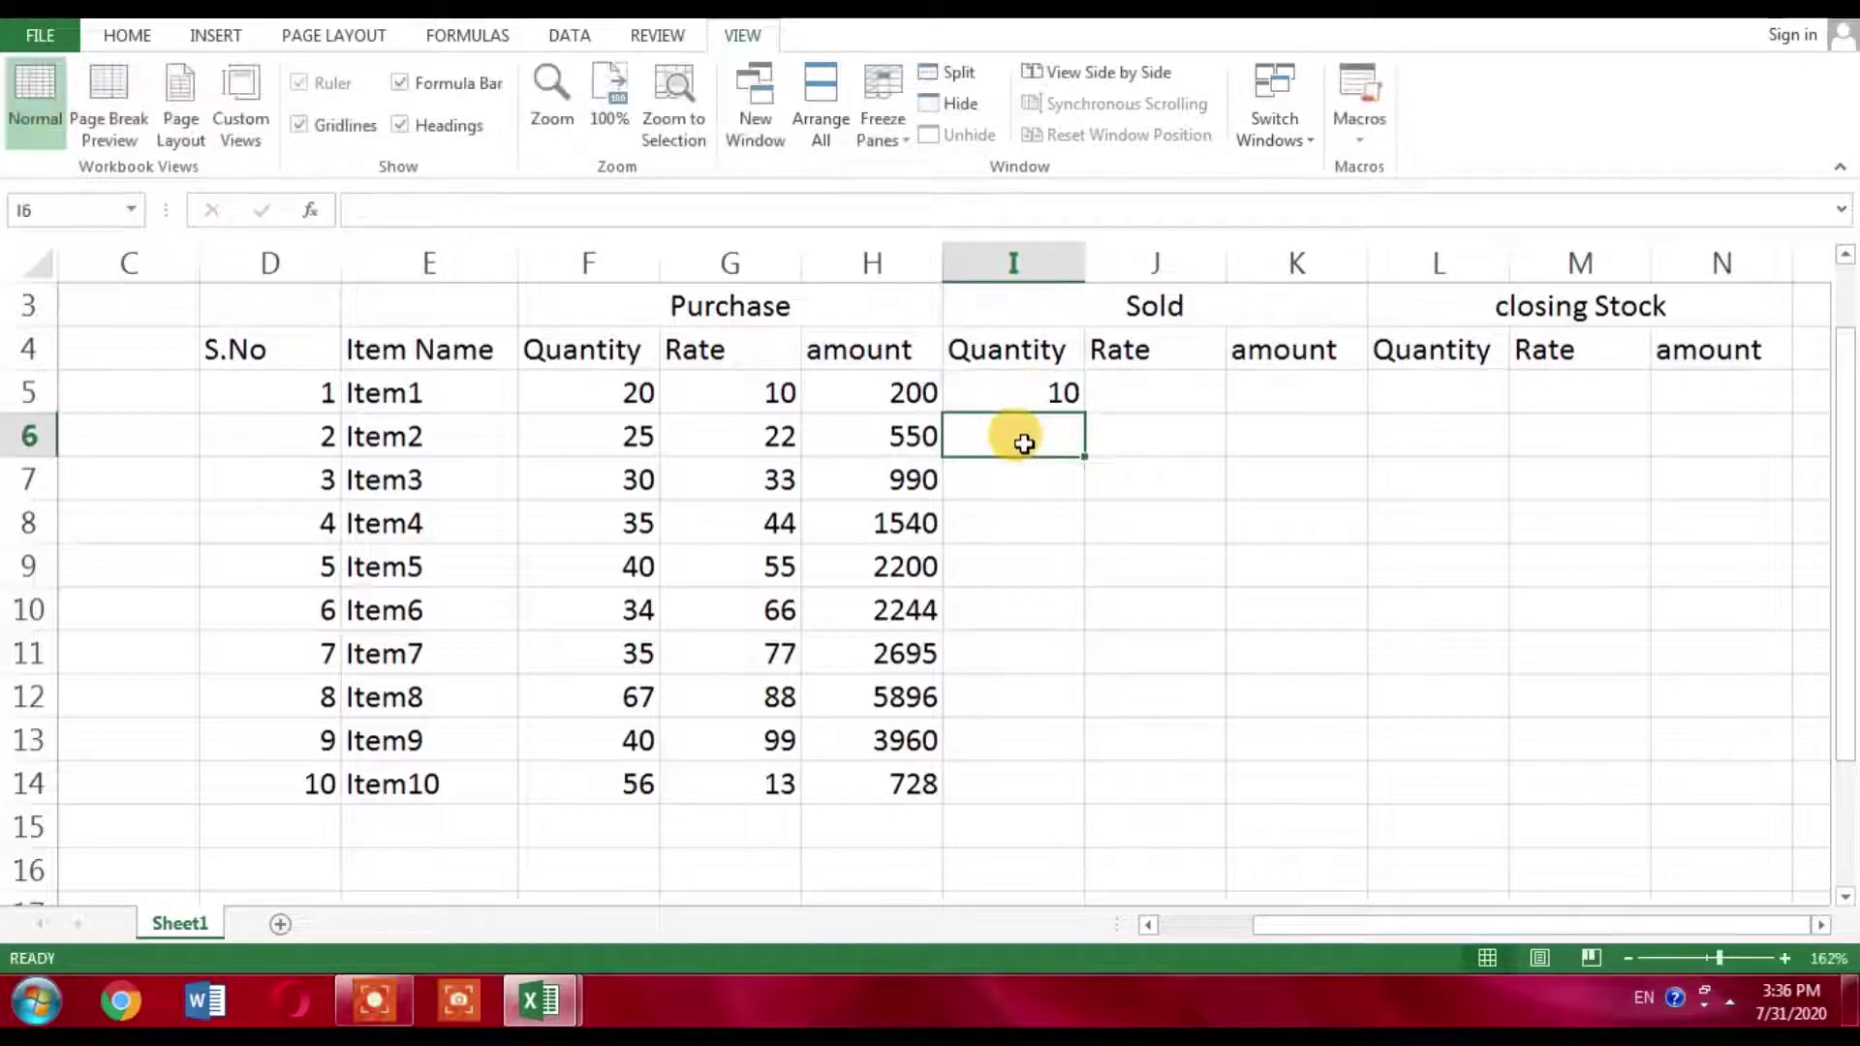
{"action": "type", "text": "1"}
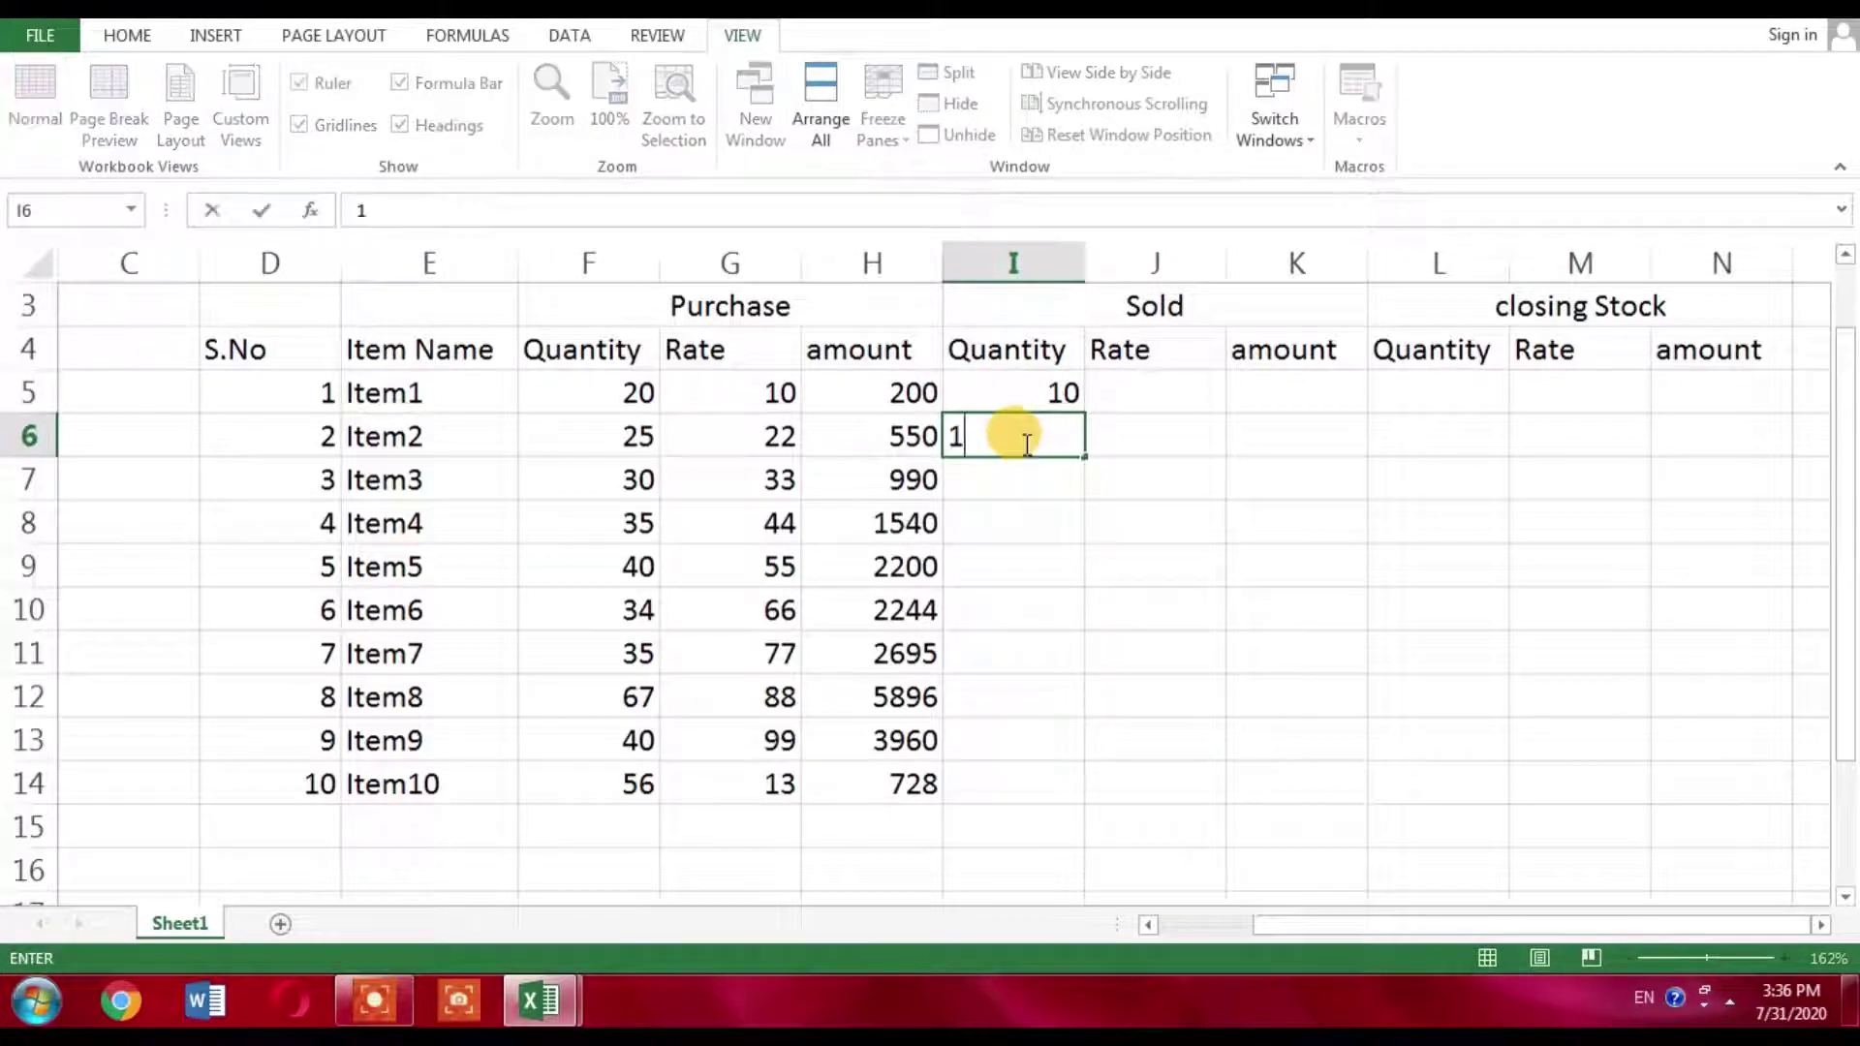
{"action": "type", "text": "5"}
{"action": "key", "text": "Return"}
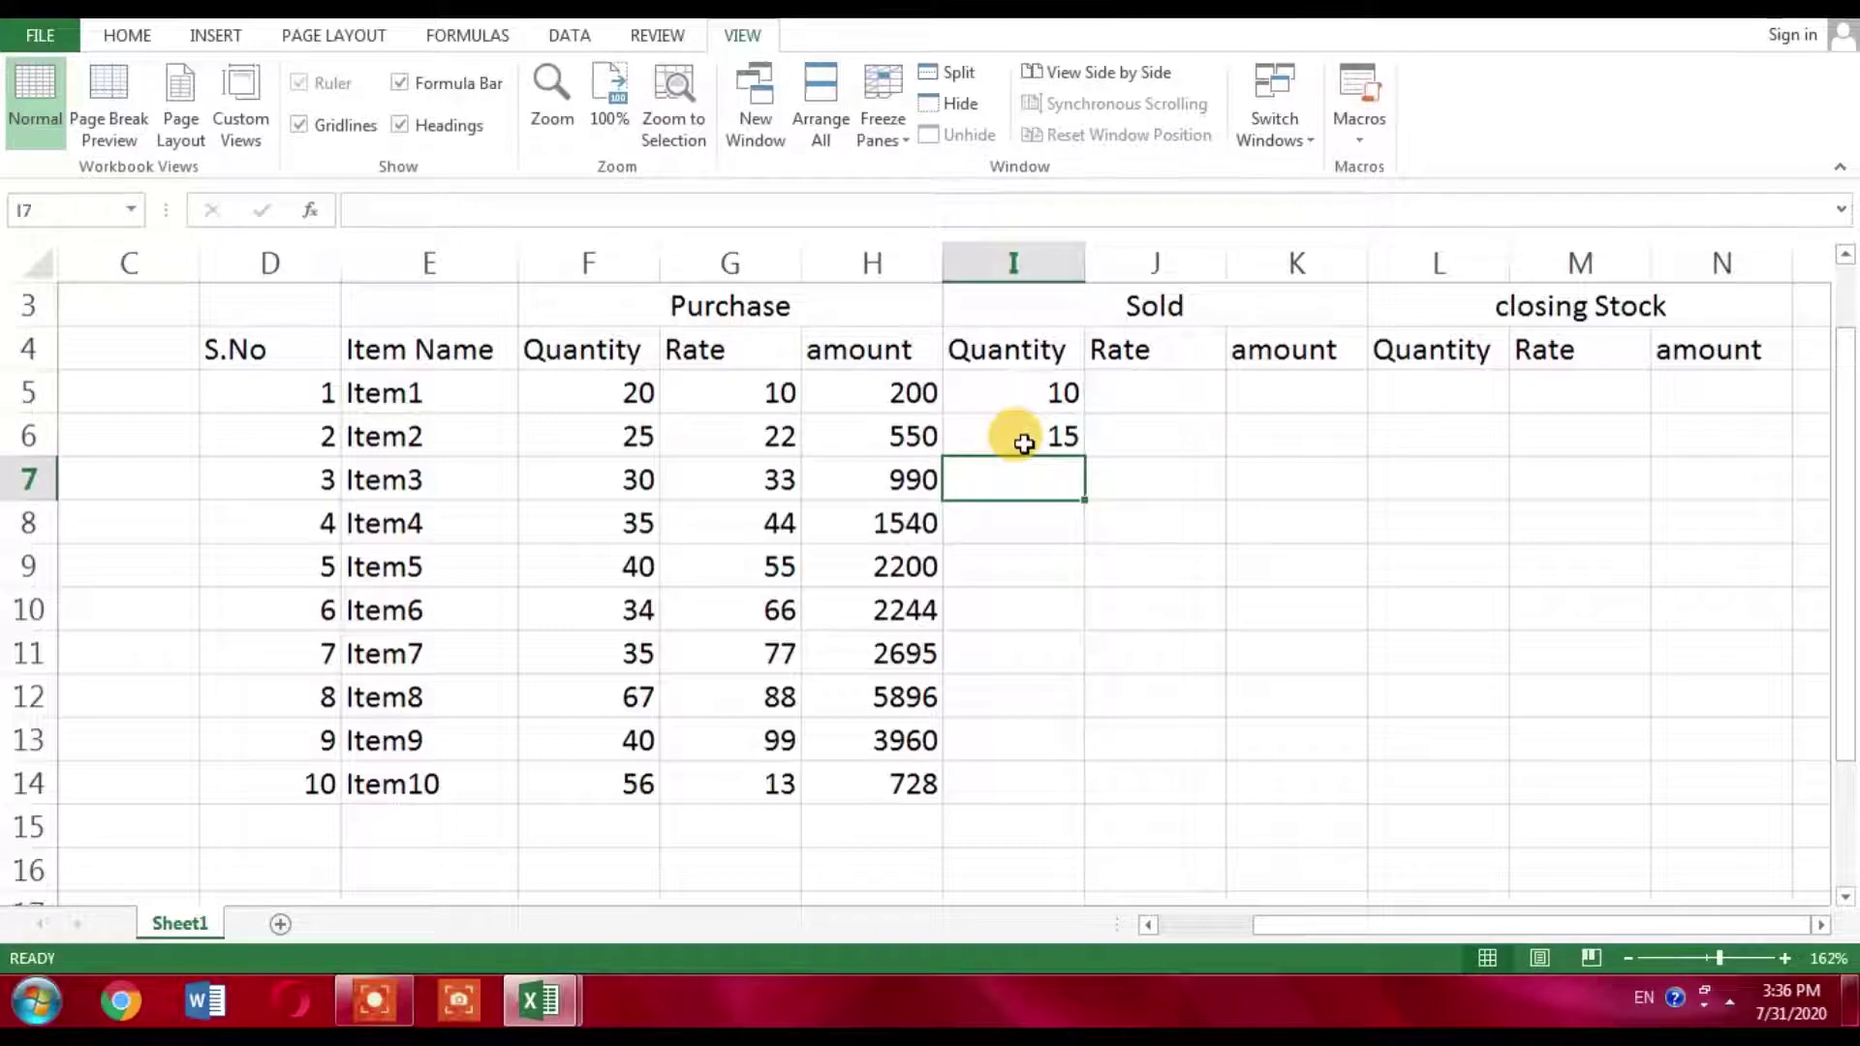
{"action": "type", "text": "25"}
{"action": "key", "text": "Return"}
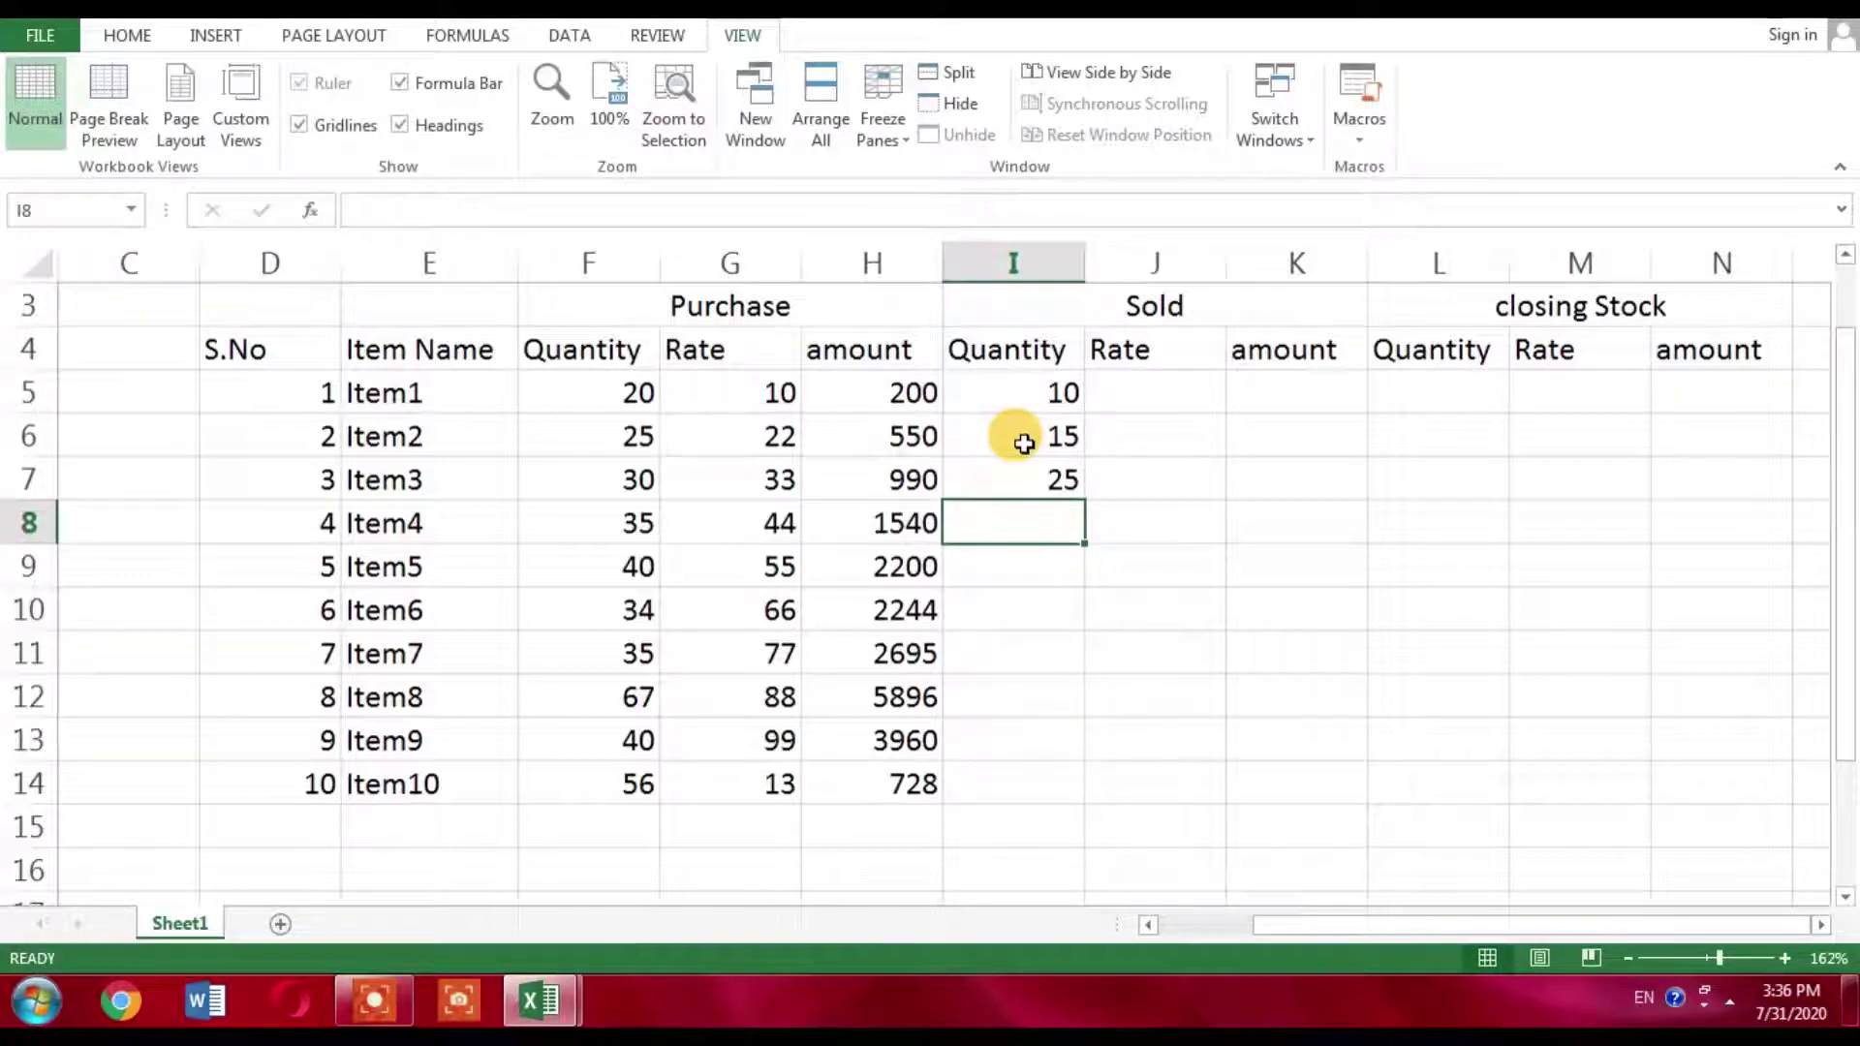
{"action": "type", "text": "30"}
{"action": "key", "text": "Return"}
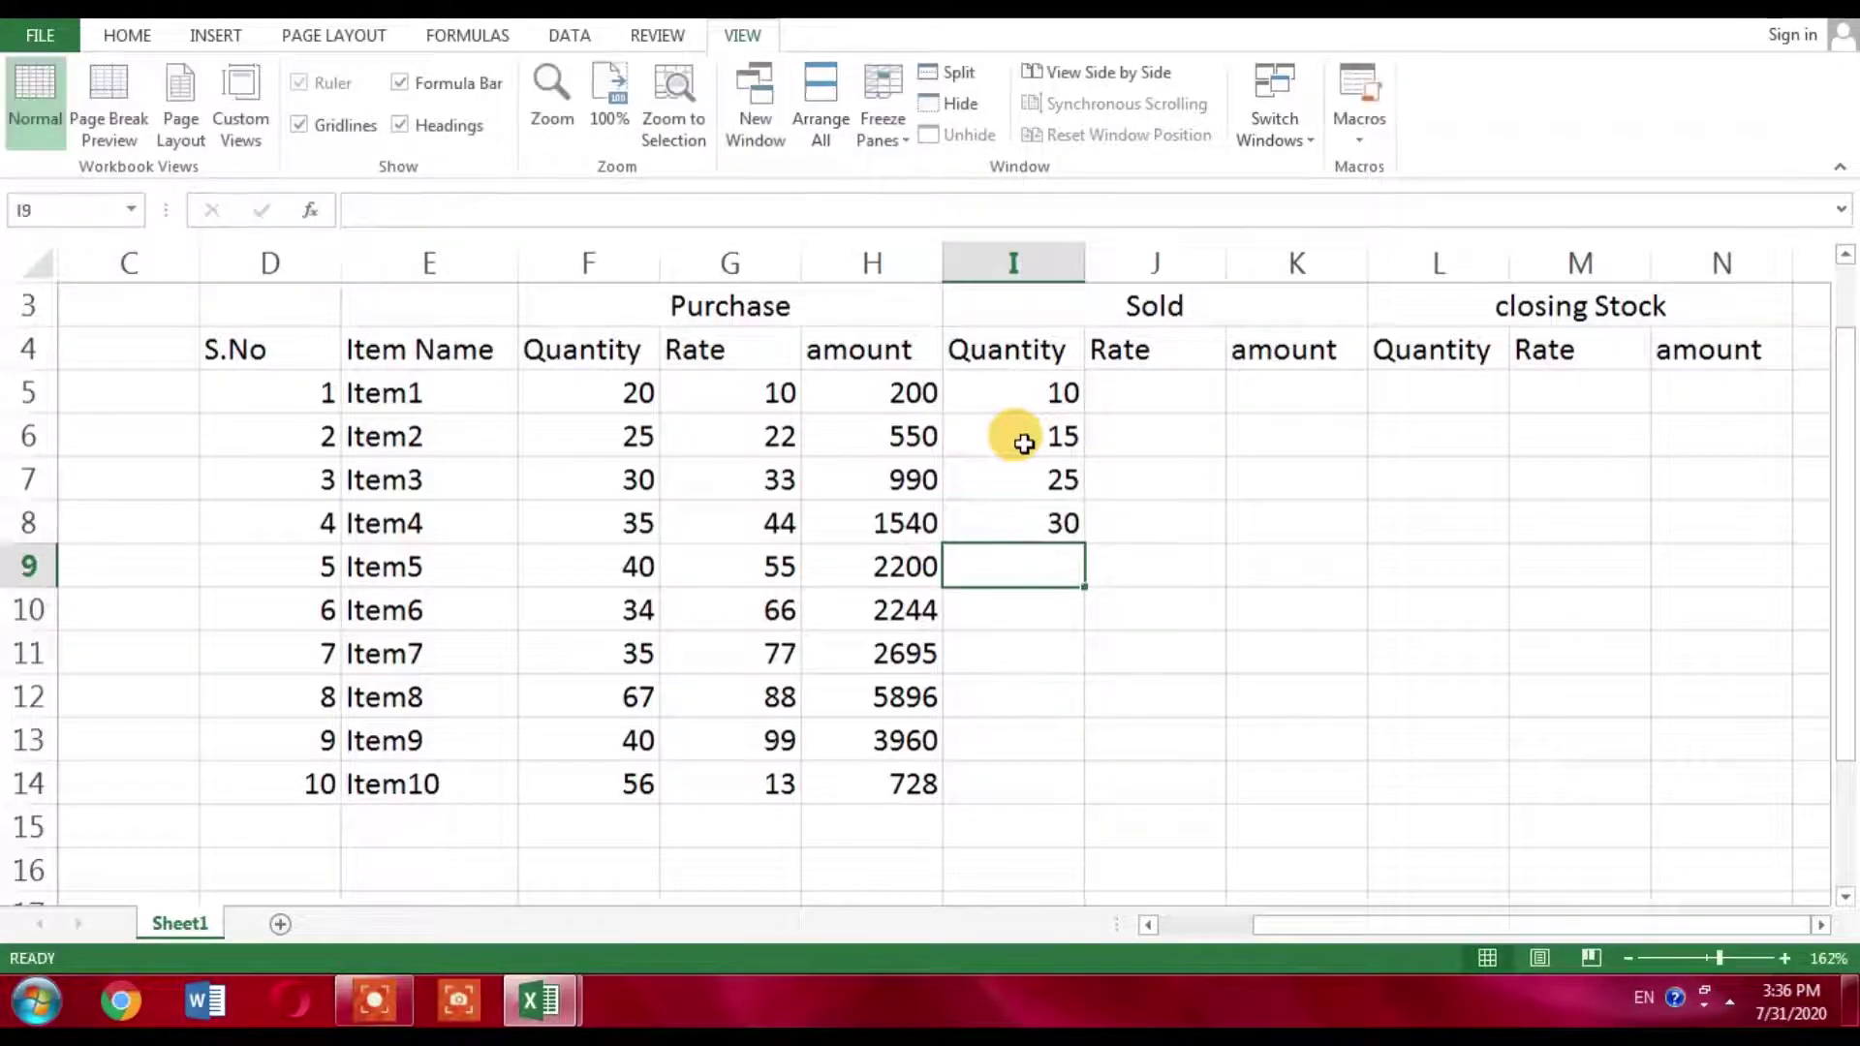
Enter Sold quantities 35, 22, 33, 44 and 35 for Item5–Item9 in I9:I13.
{"action": "type", "text": "35"}
{"action": "key", "text": "Return"}
{"action": "type", "text": "22"}
{"action": "key", "text": "Return"}
{"action": "type", "text": "33"}
{"action": "key", "text": "Return"}
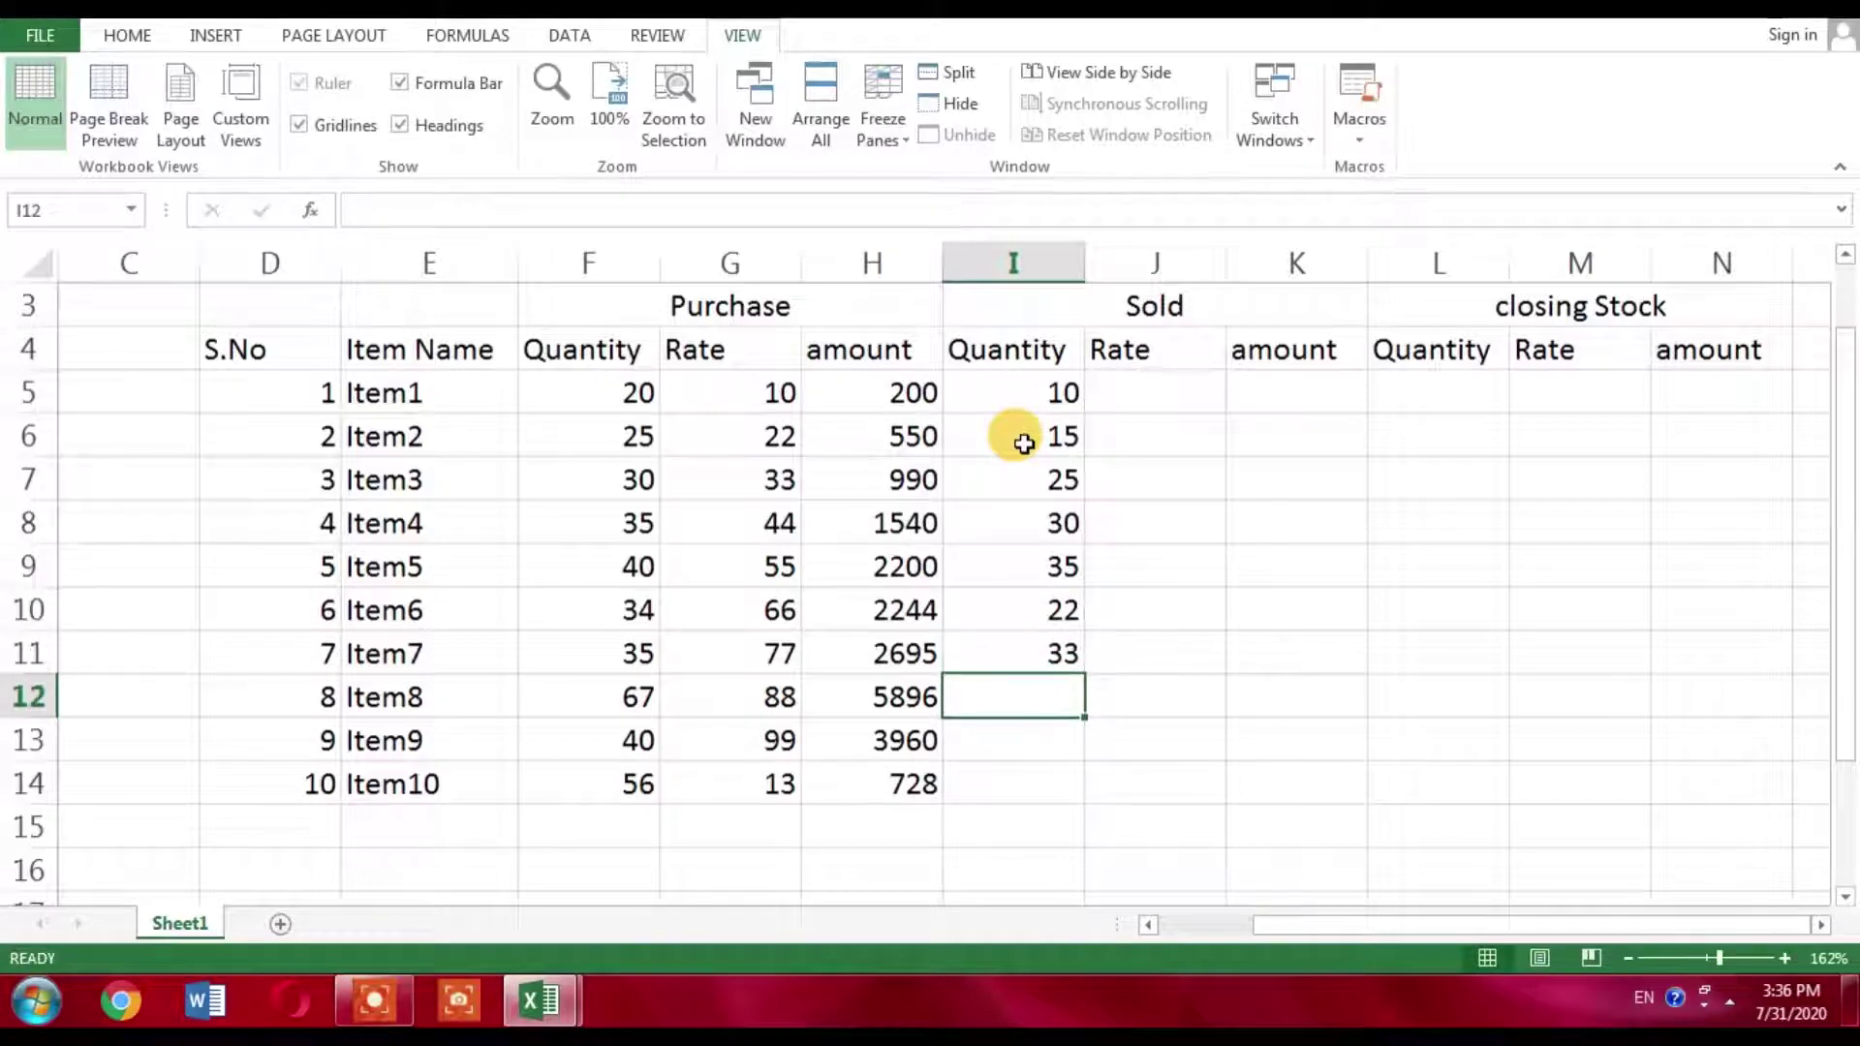
{"action": "type", "text": "44"}
{"action": "key", "text": "Return"}
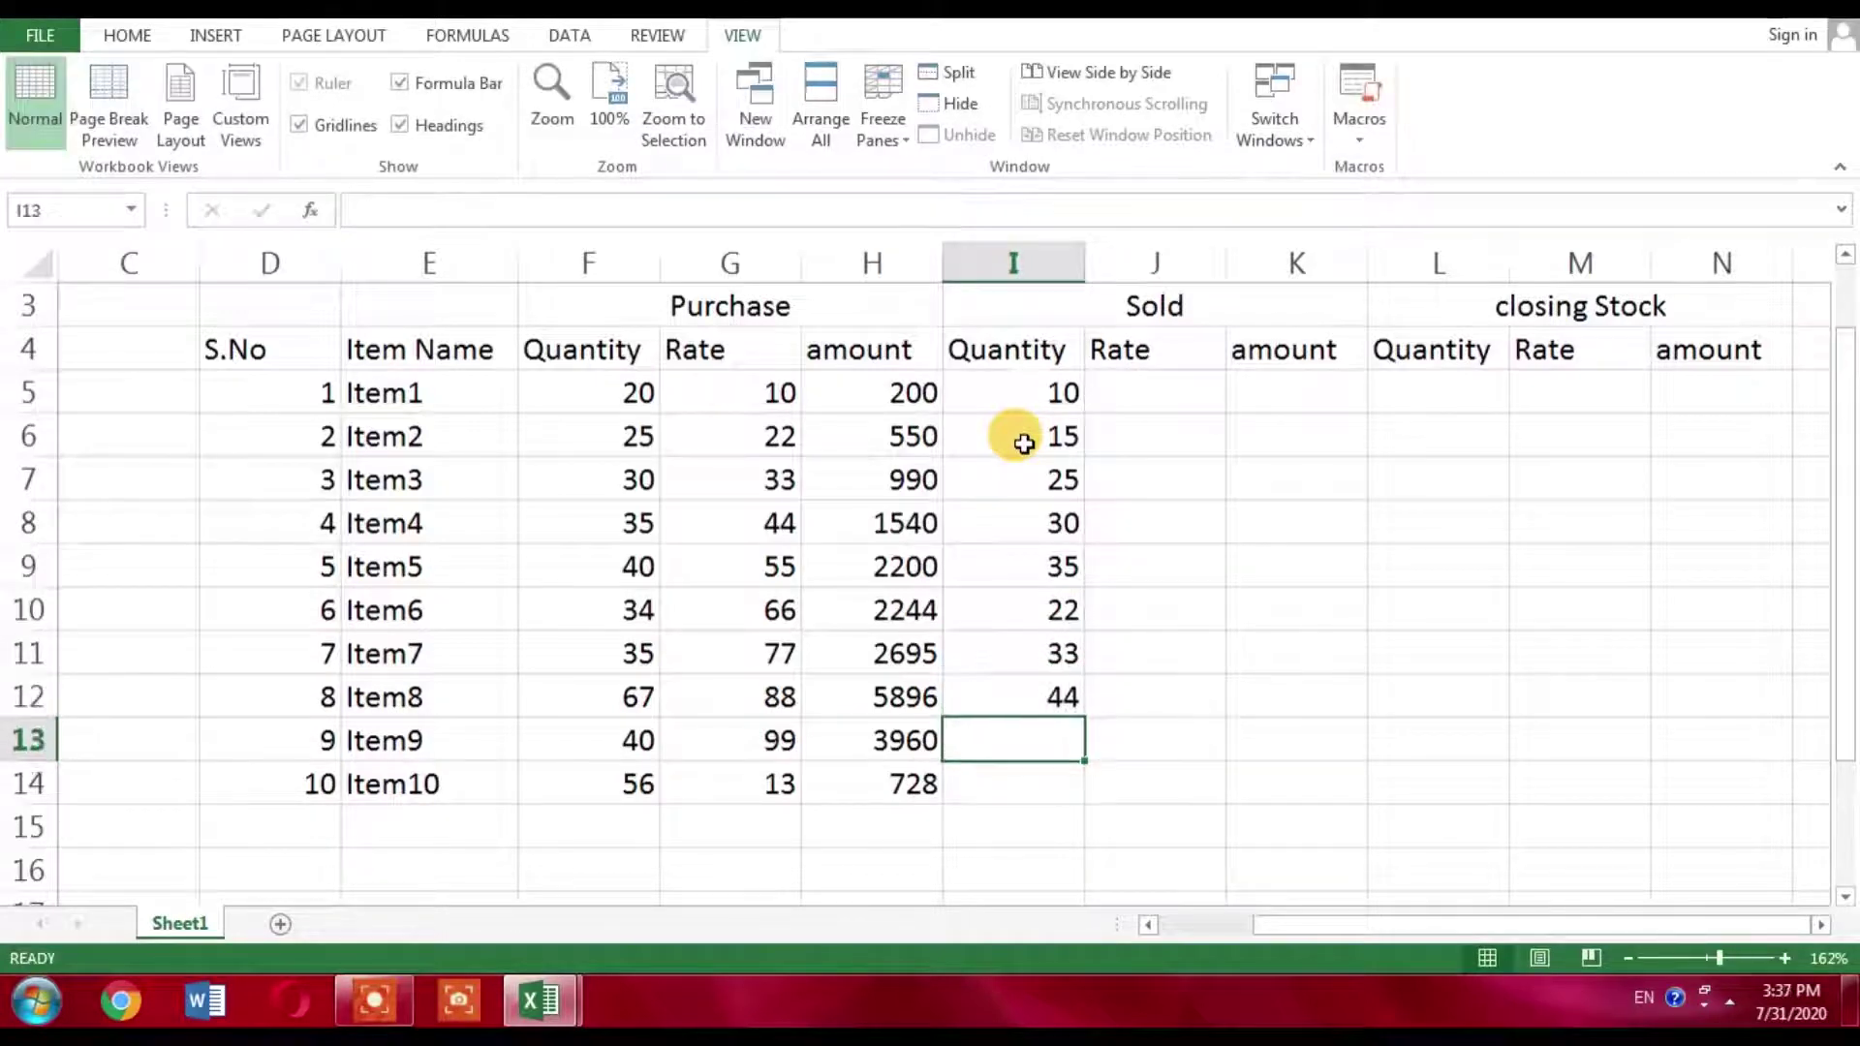
{"action": "type", "text": "35"}
{"action": "key", "text": "Return"}
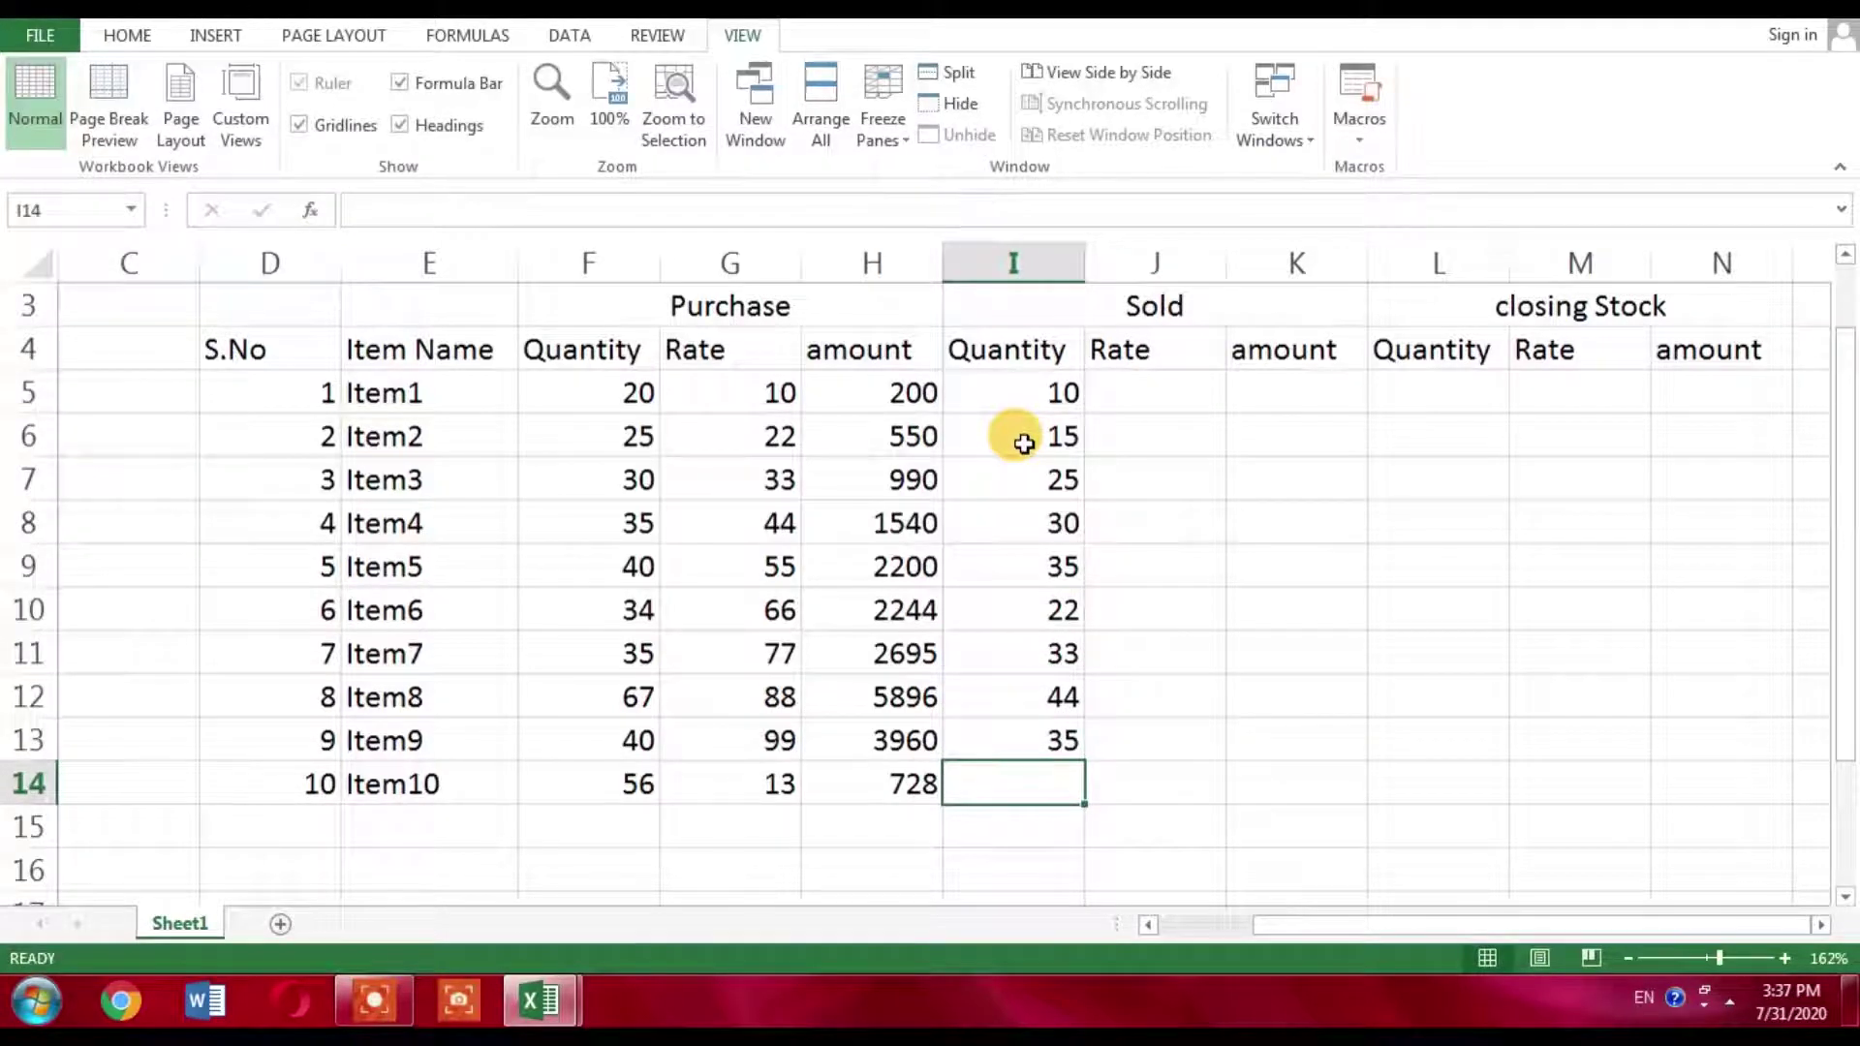
Enter sold rates 25, 30 and 25 for Item1–Item3 in J5:J7.
{"action": "type", "text": "44"}
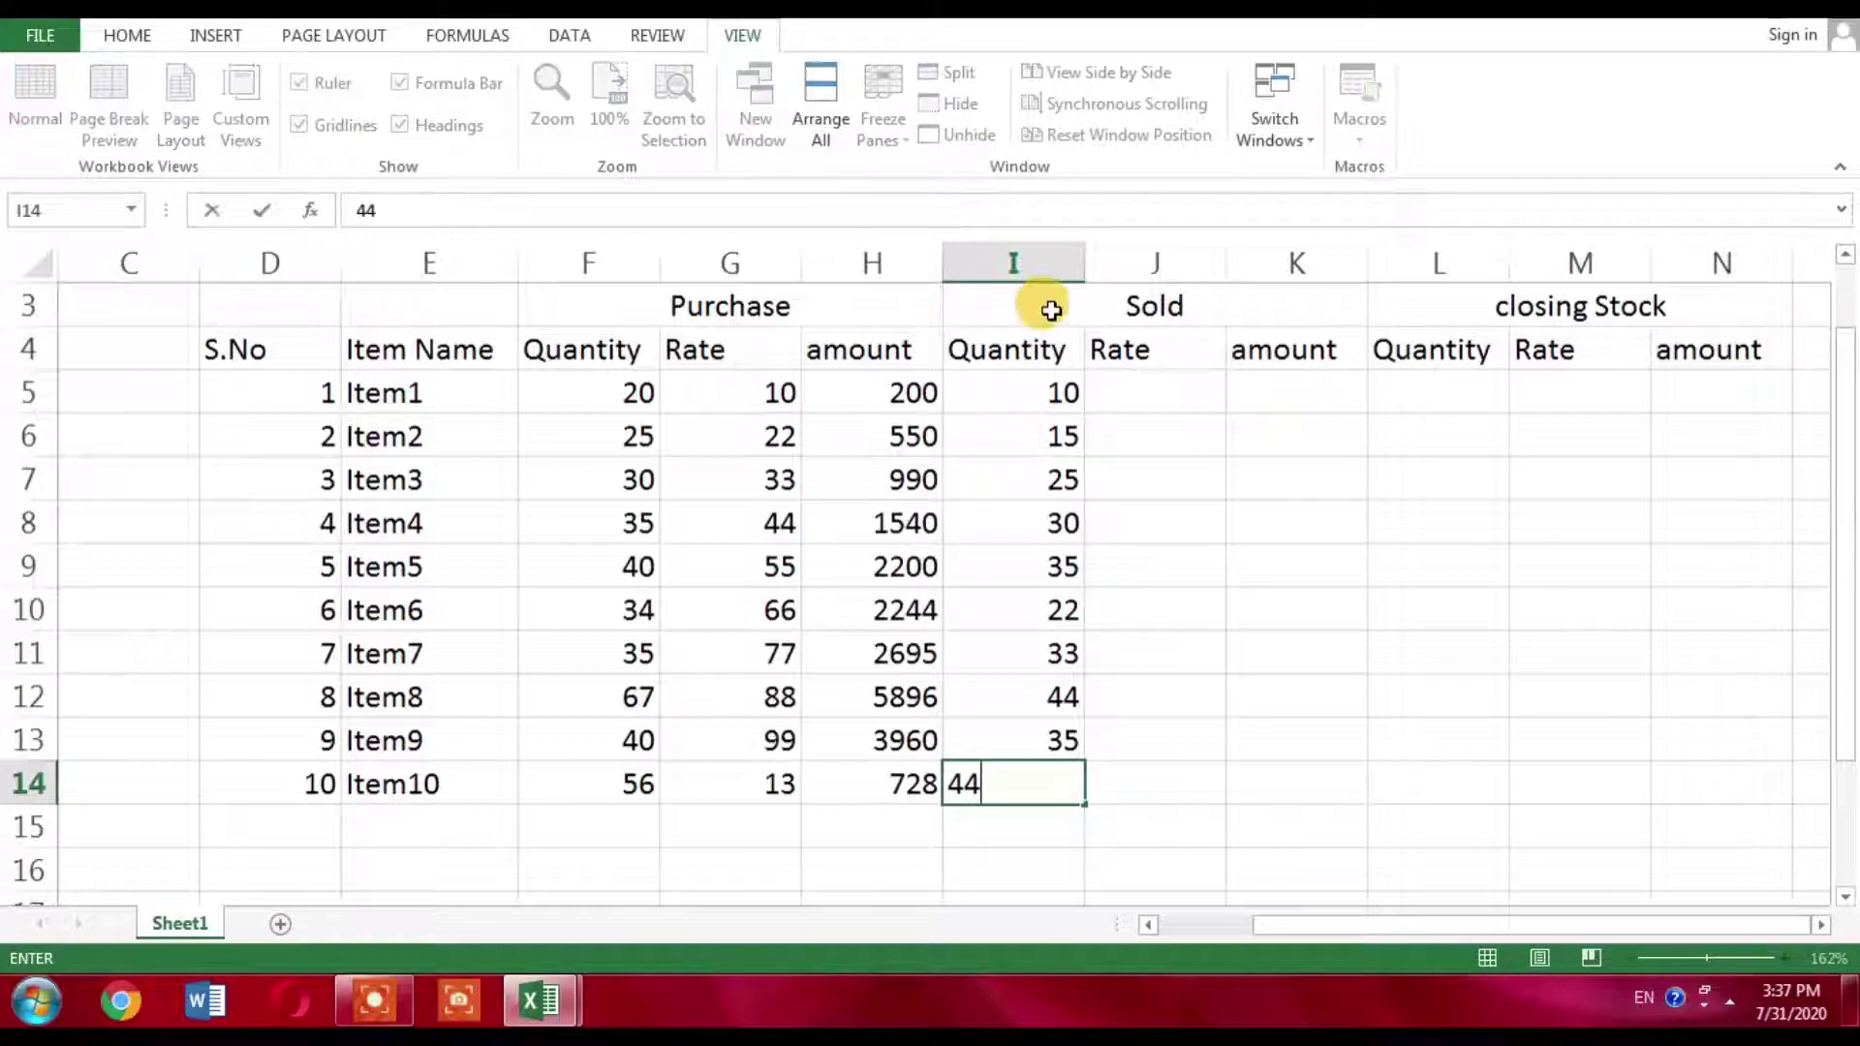
{"action": "left_click", "coordinate": [1156, 377]}
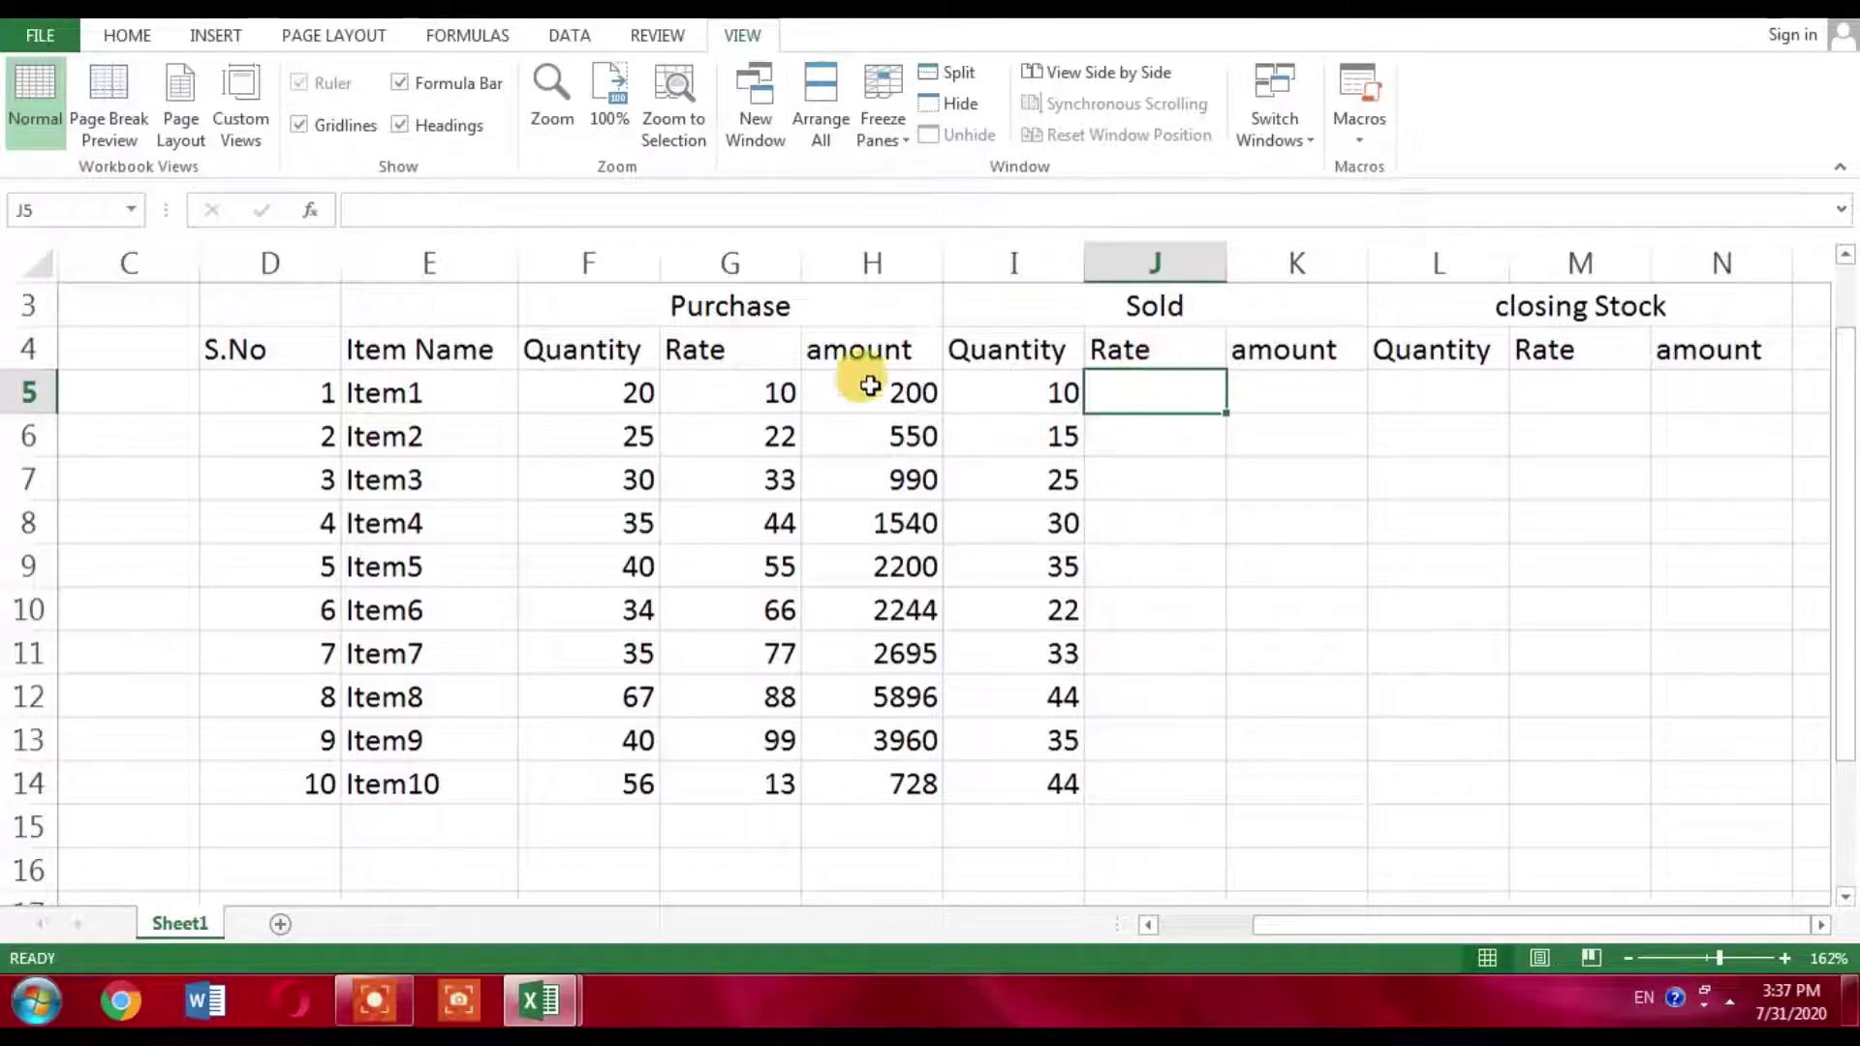
{"action": "type", "text": "25"}
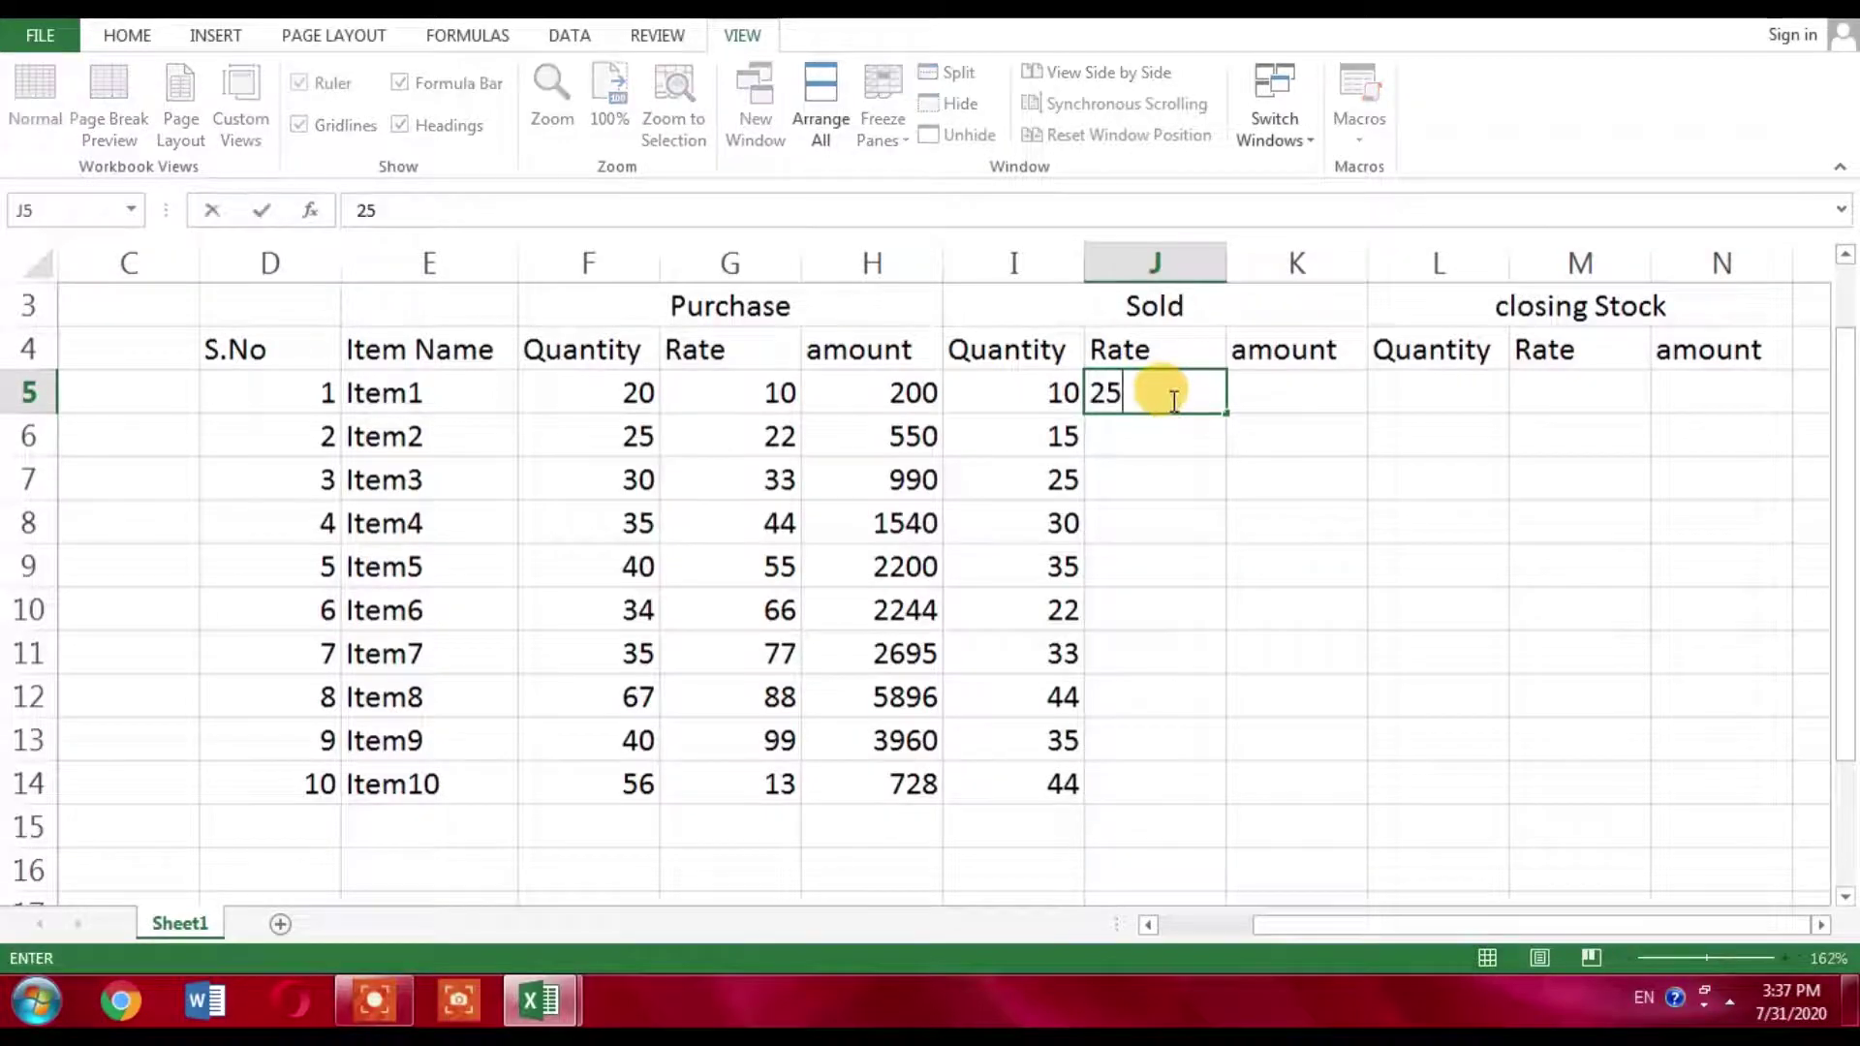
{"action": "key", "text": "Return"}
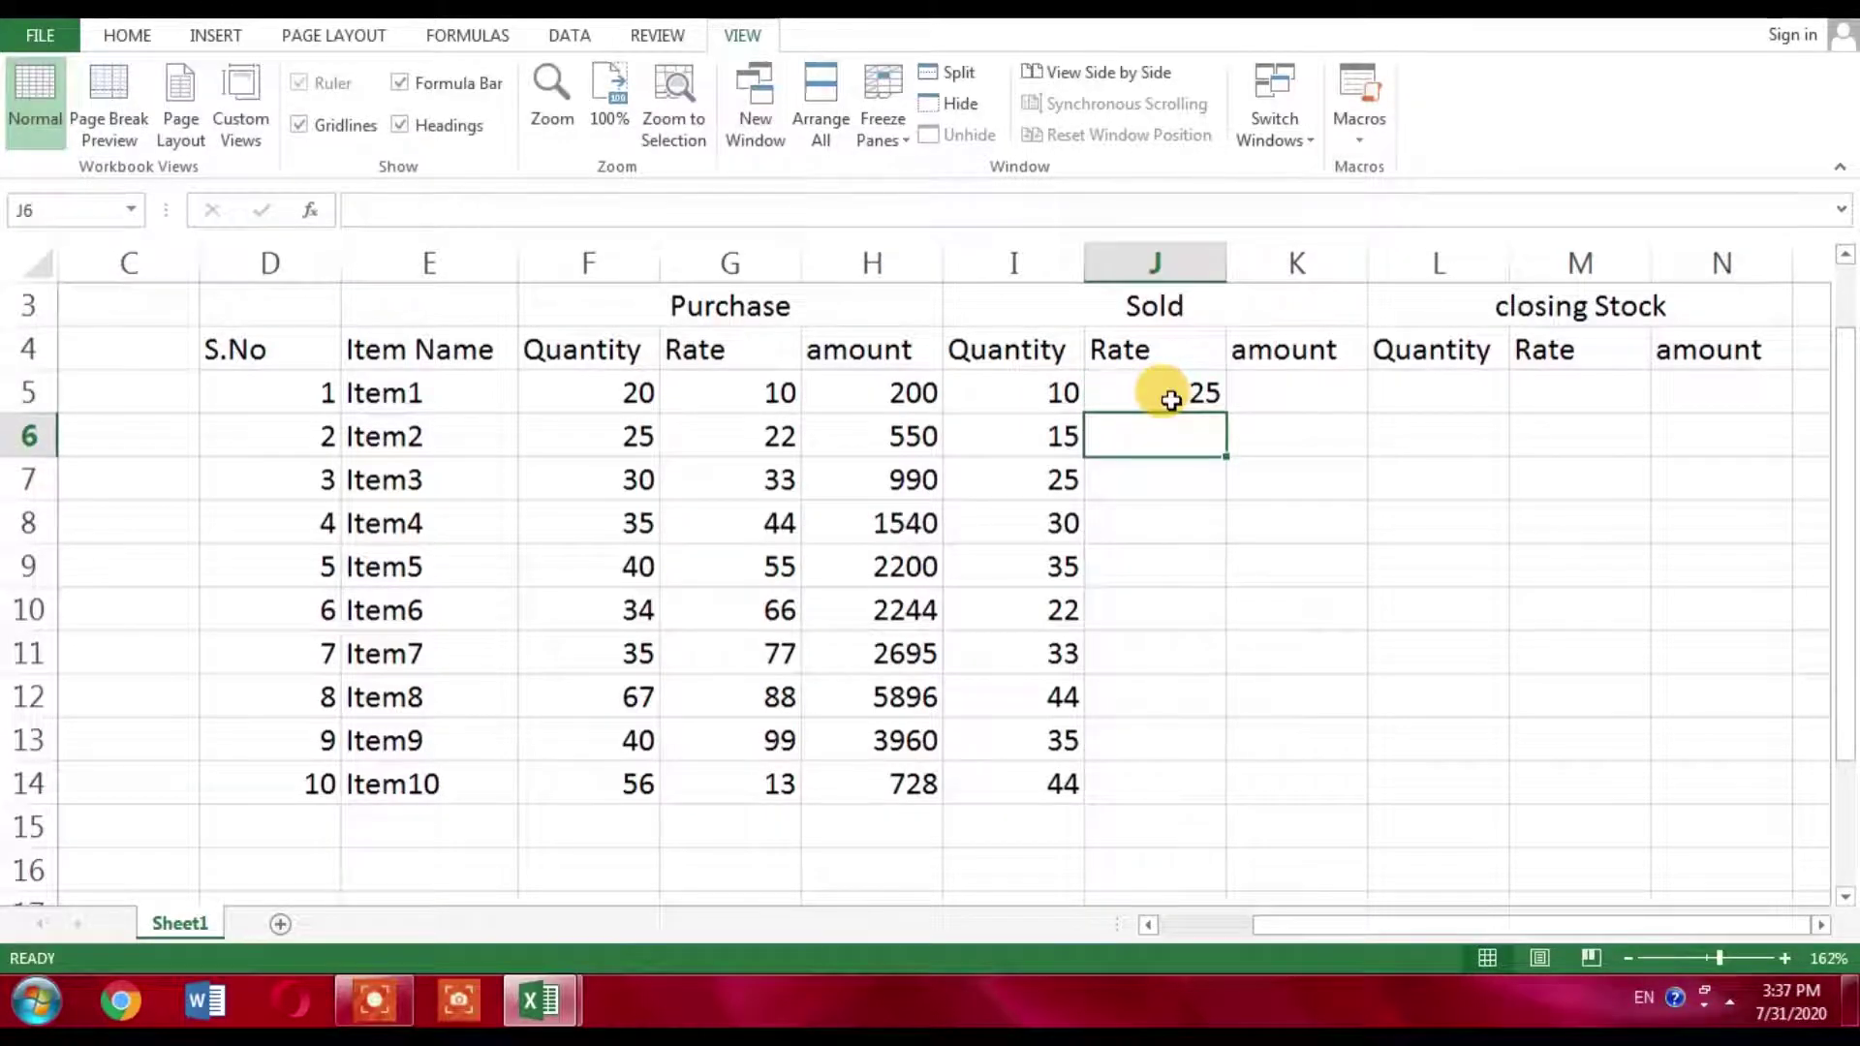
{"action": "type", "text": "30"}
{"action": "key", "text": "Return"}
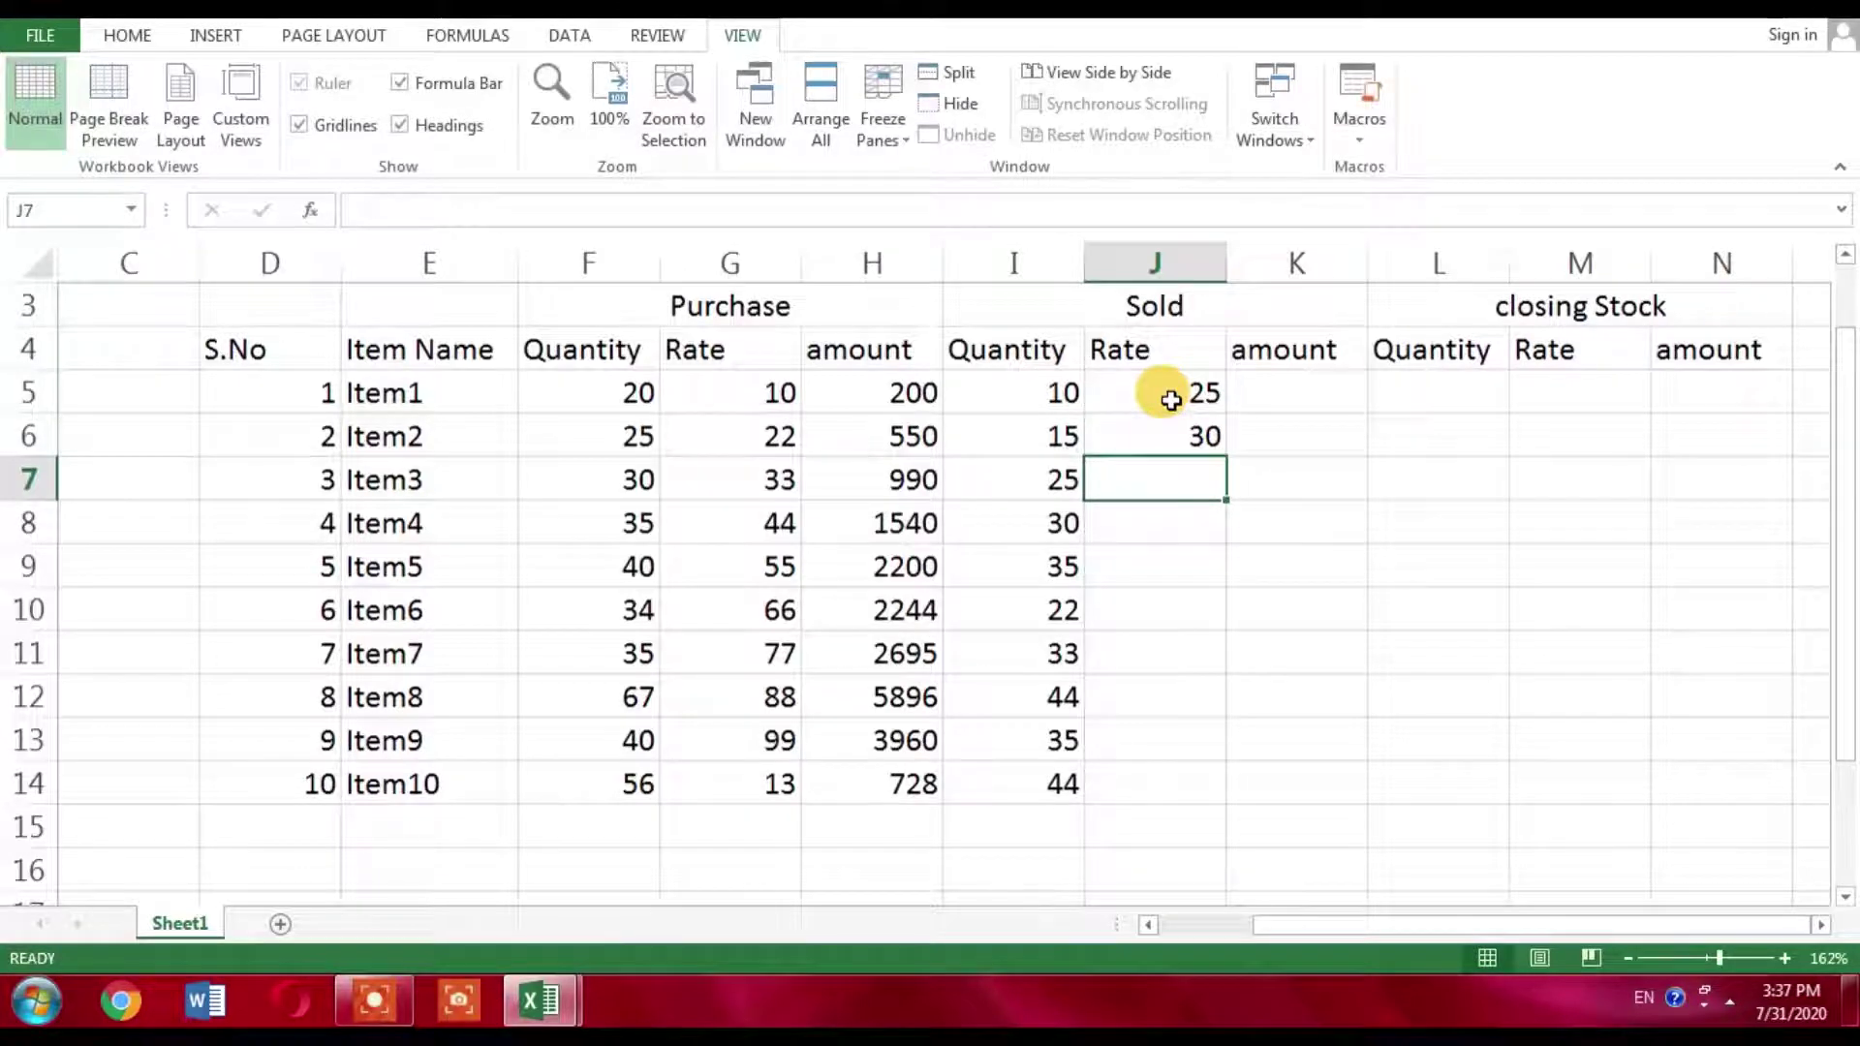
{"action": "type", "text": "25"}
{"action": "key", "text": "Return"}
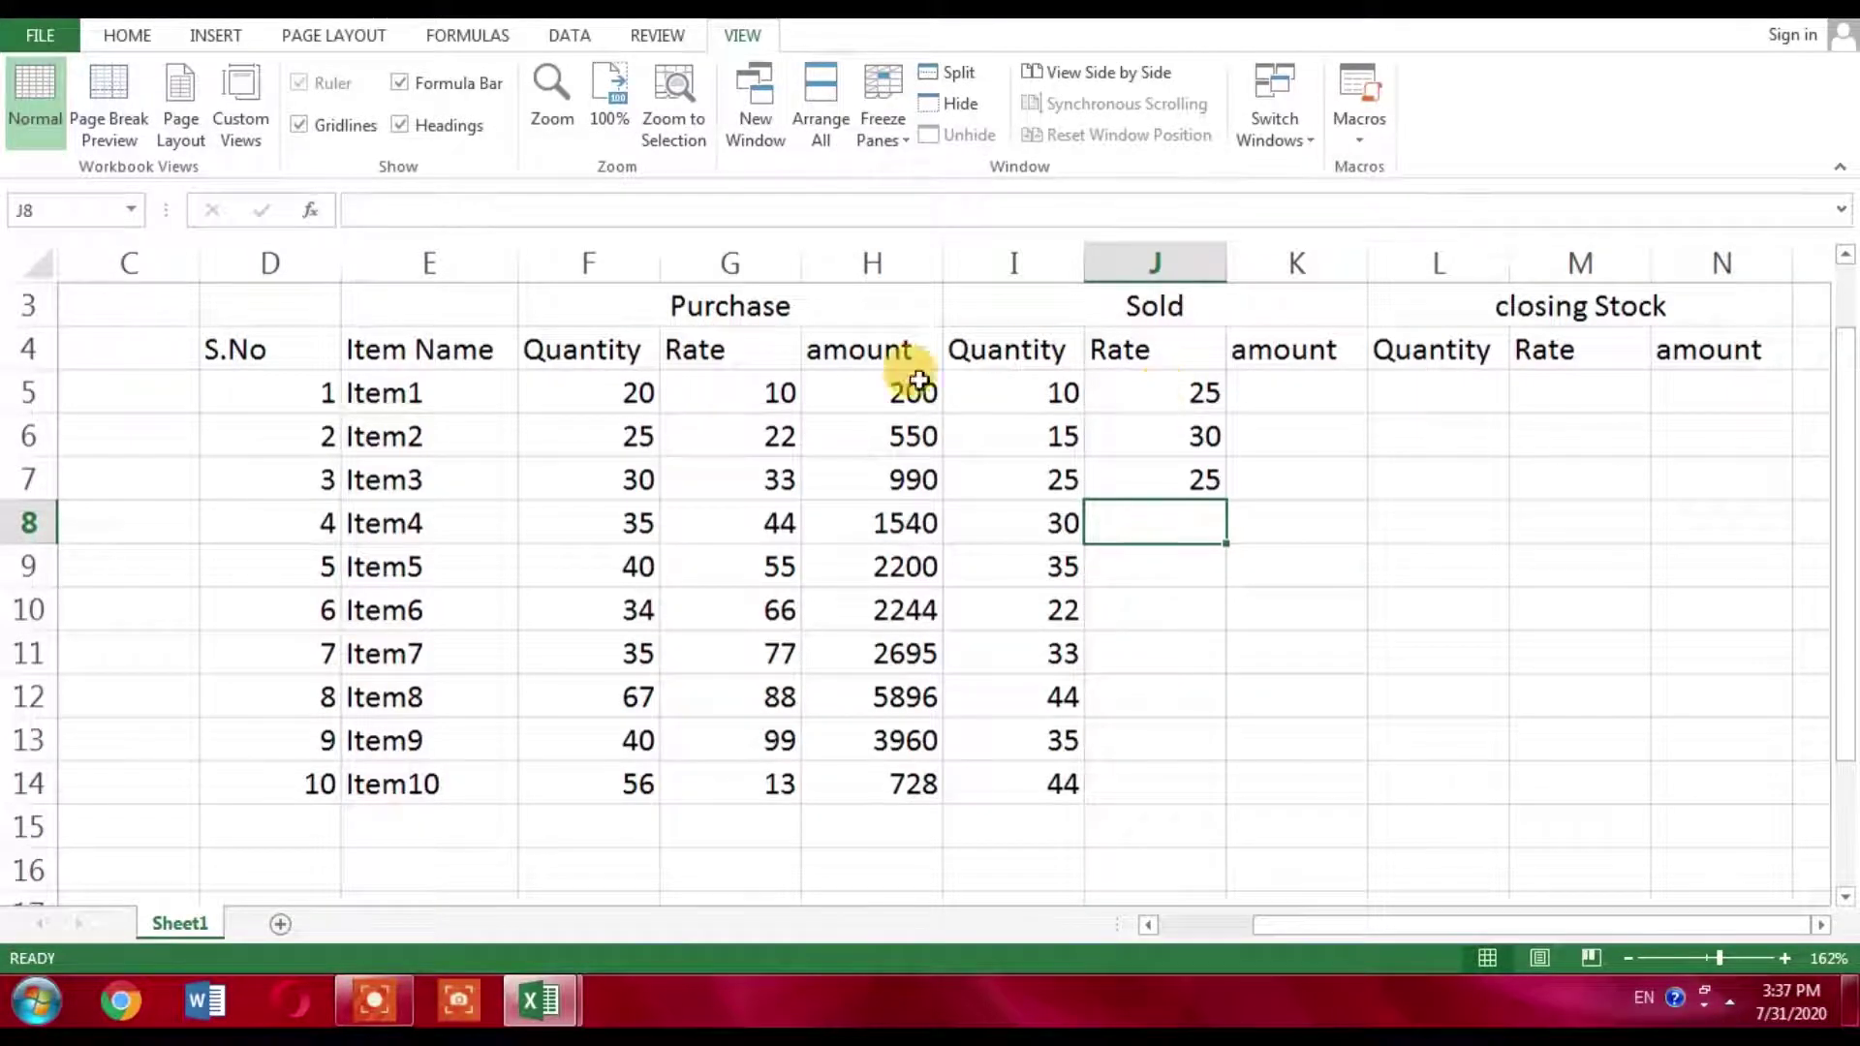
Enter sold rates 40, 35, 30, 55, 77, 55 and 66 for Item4–Item10 in J8:J14.
{"action": "left_click", "coordinate": [625, 478]}
{"action": "left_click", "coordinate": [1200, 475]}
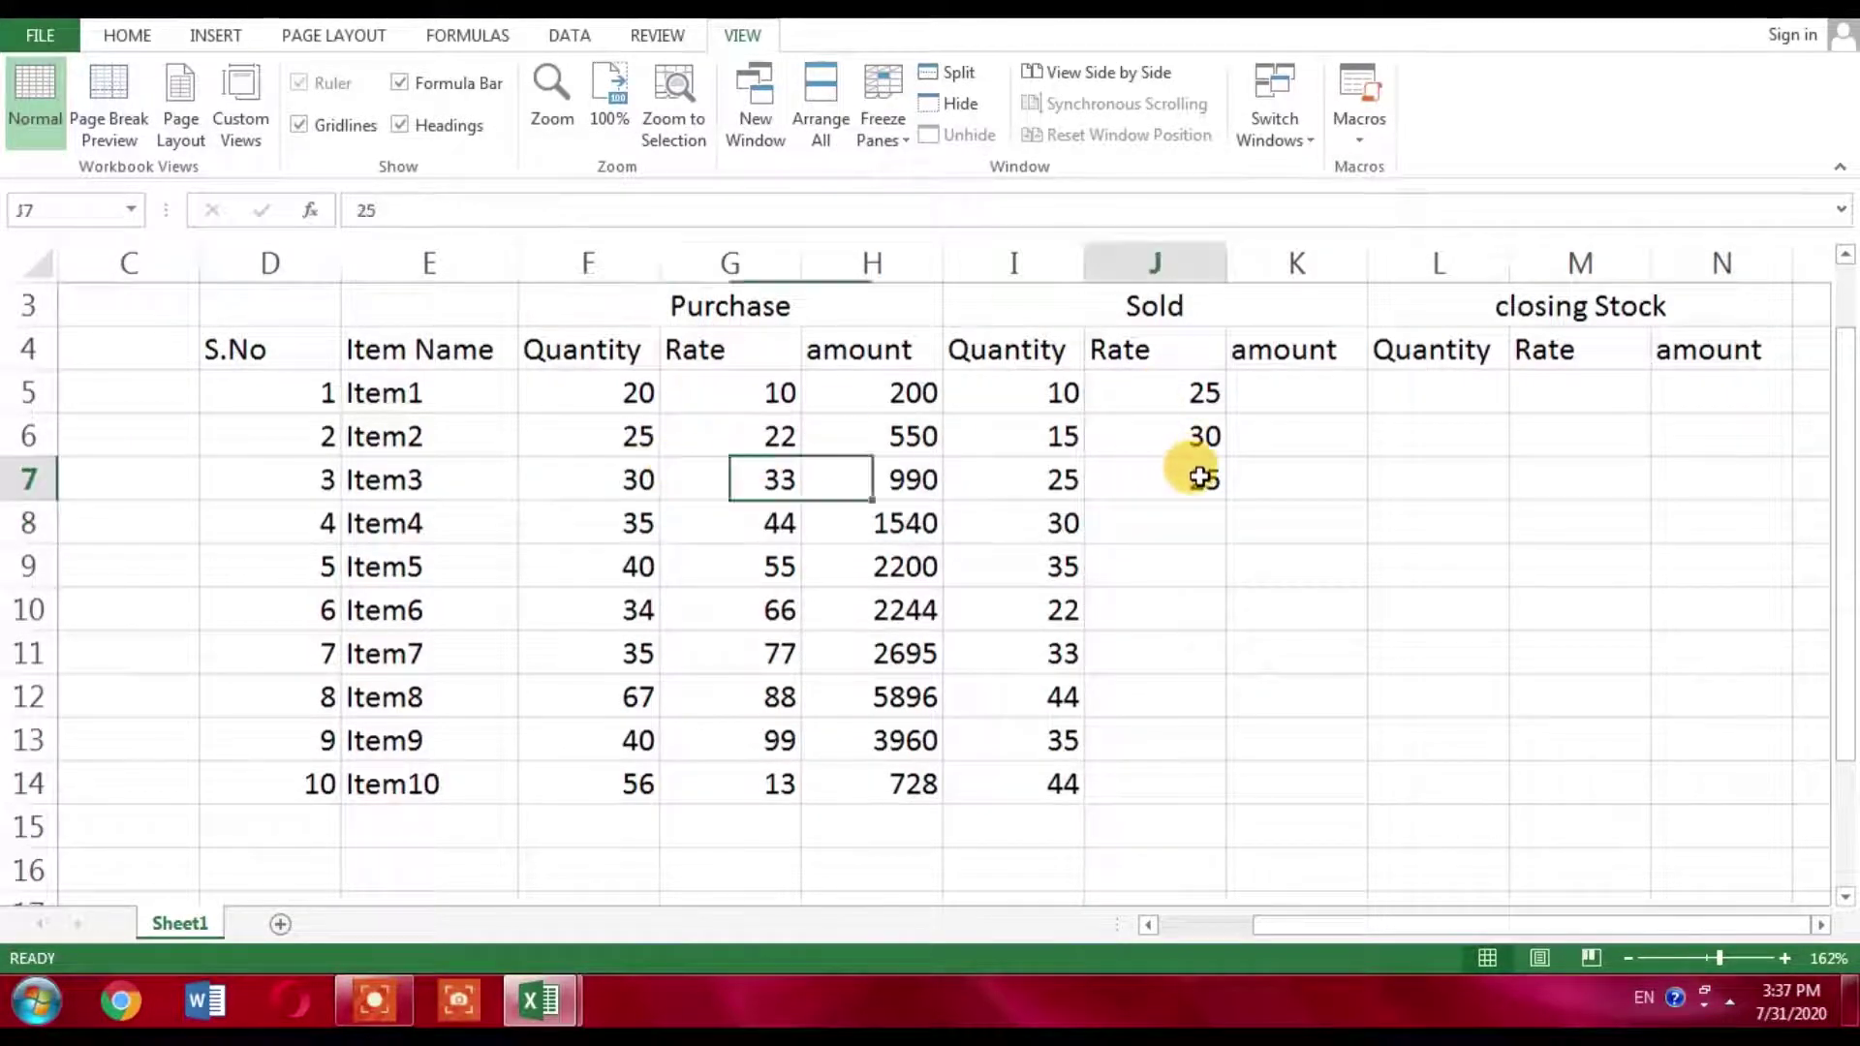
{"action": "left_click", "coordinate": [1171, 542]}
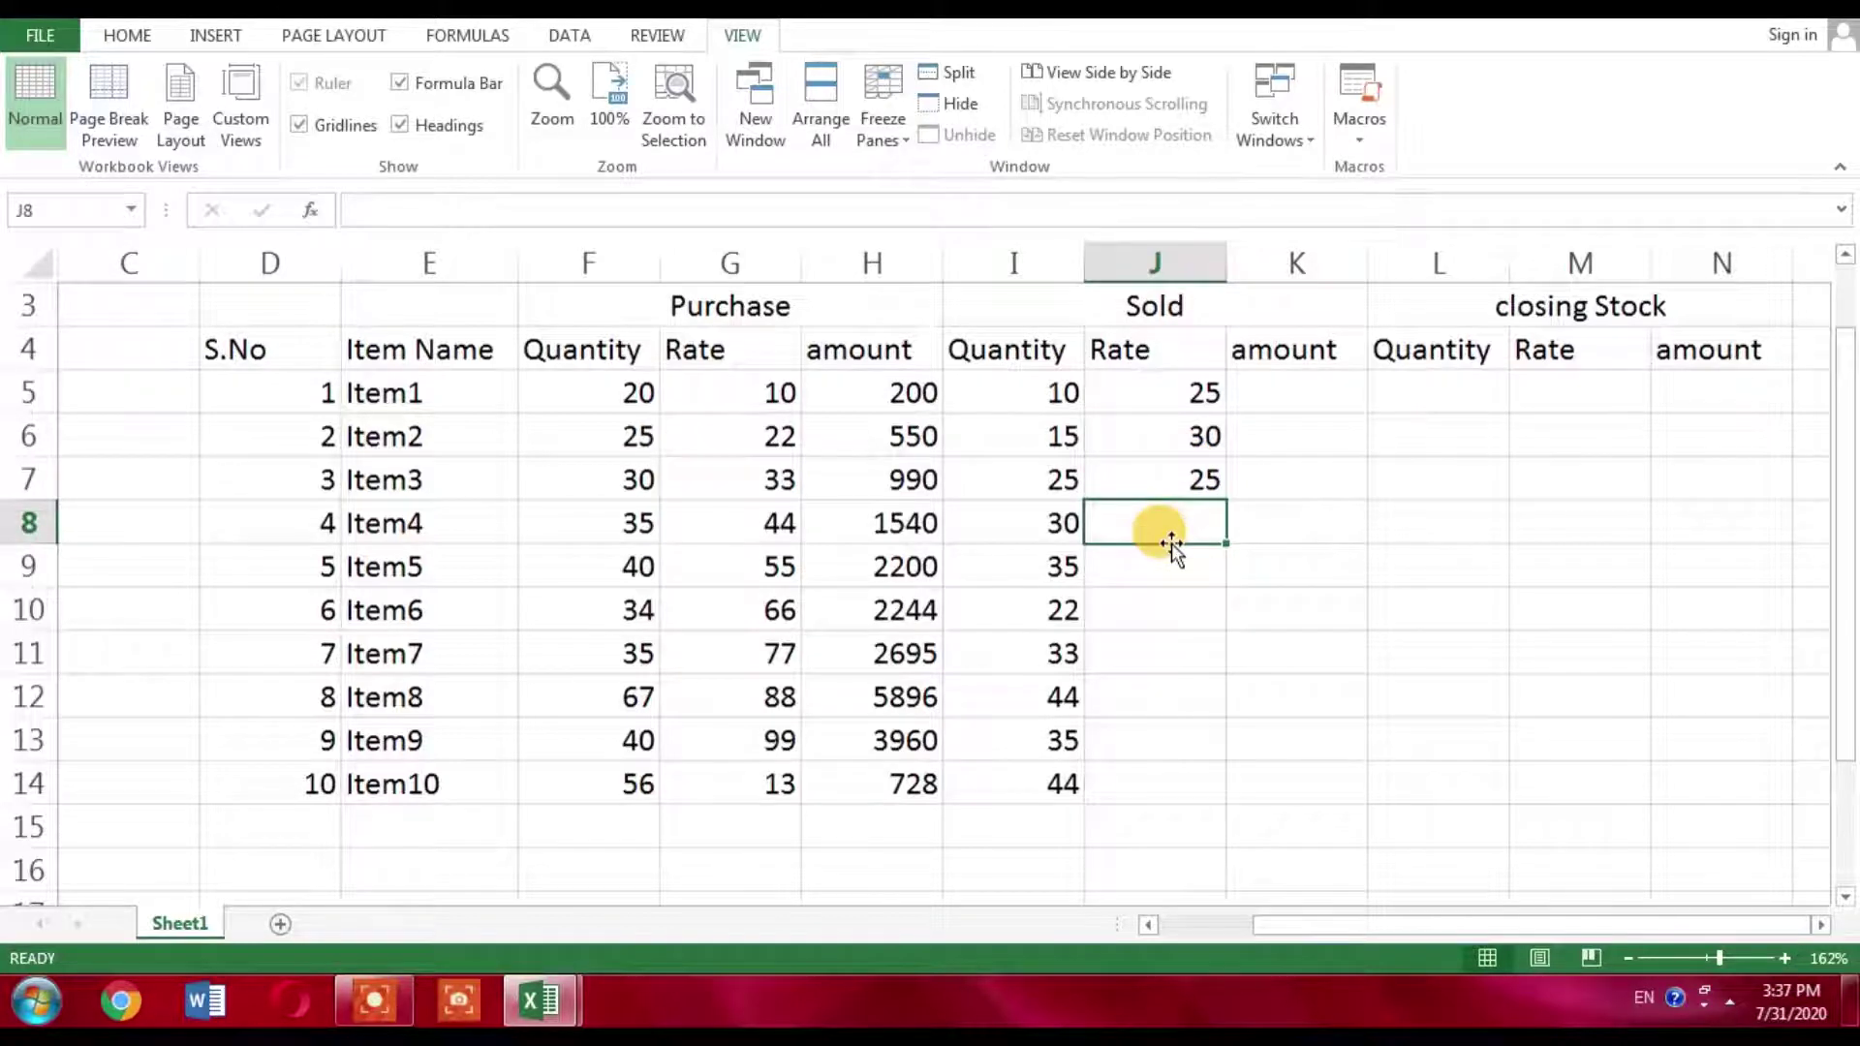
{"action": "type", "text": "40"}
{"action": "key", "text": "Return"}
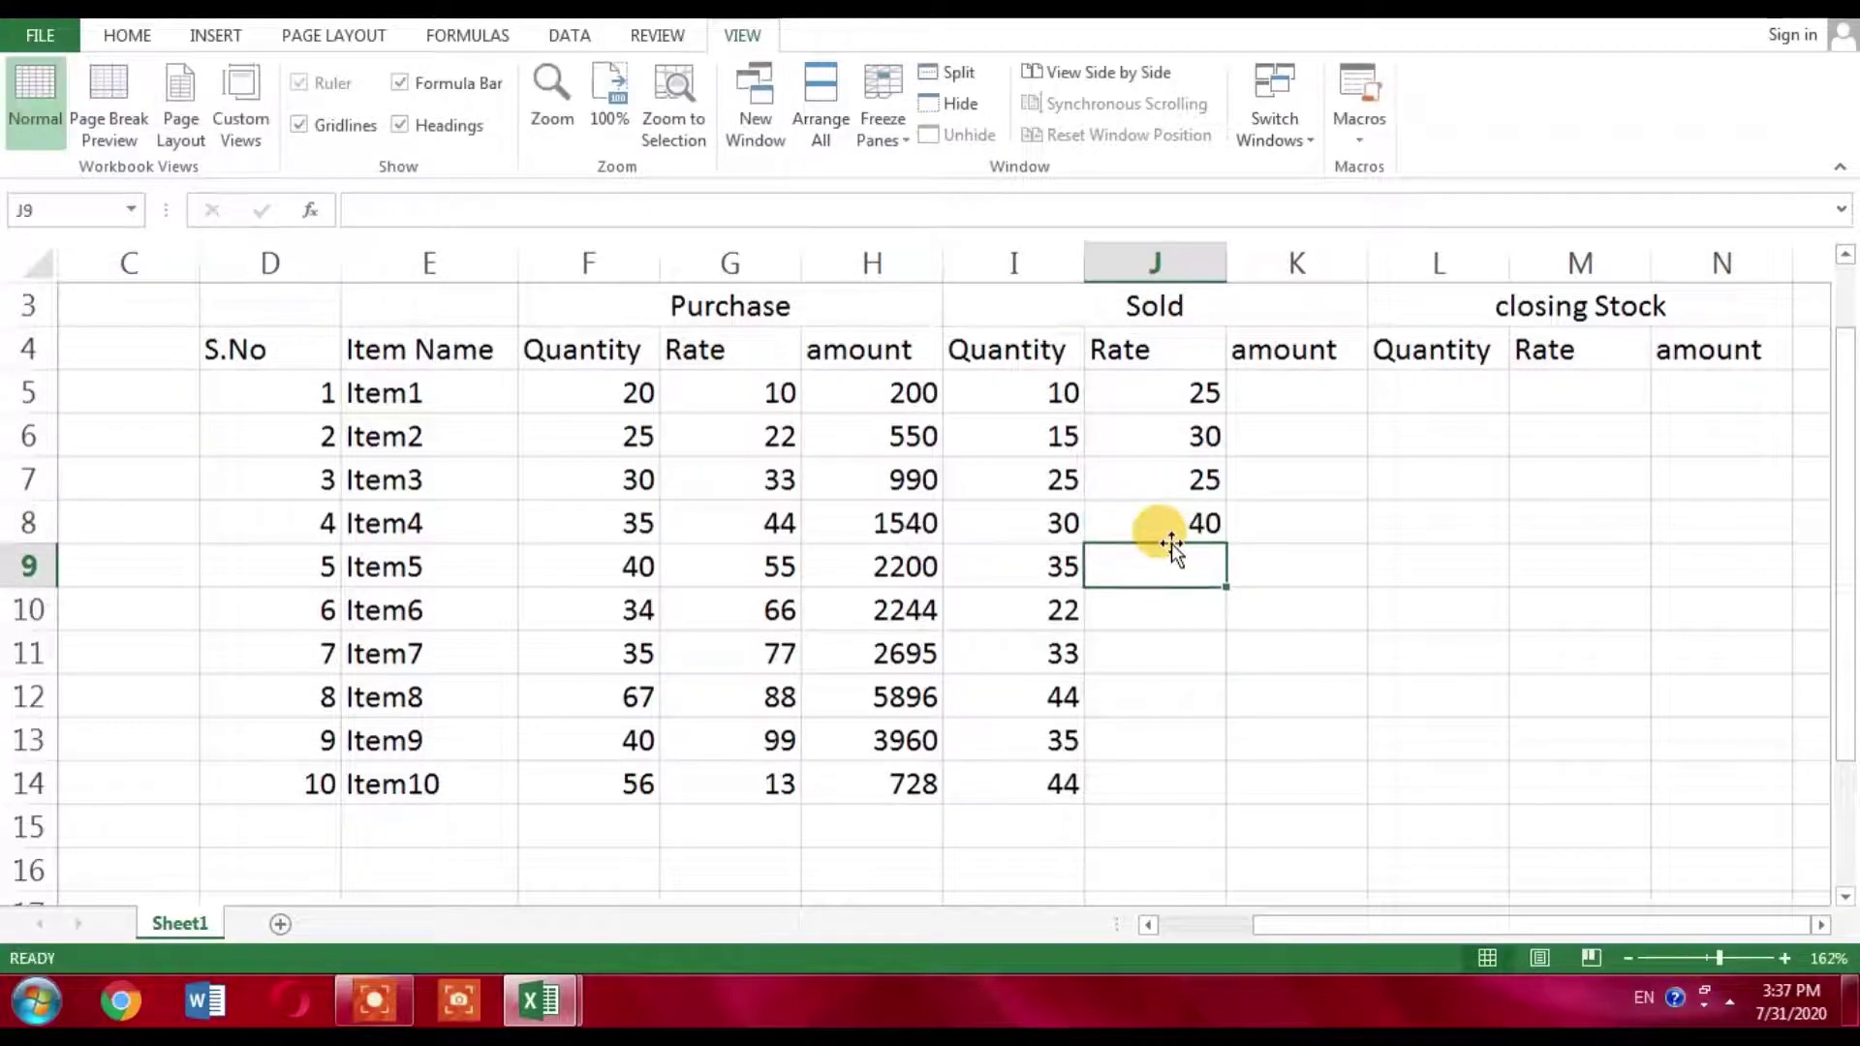
{"action": "type", "text": "35"}
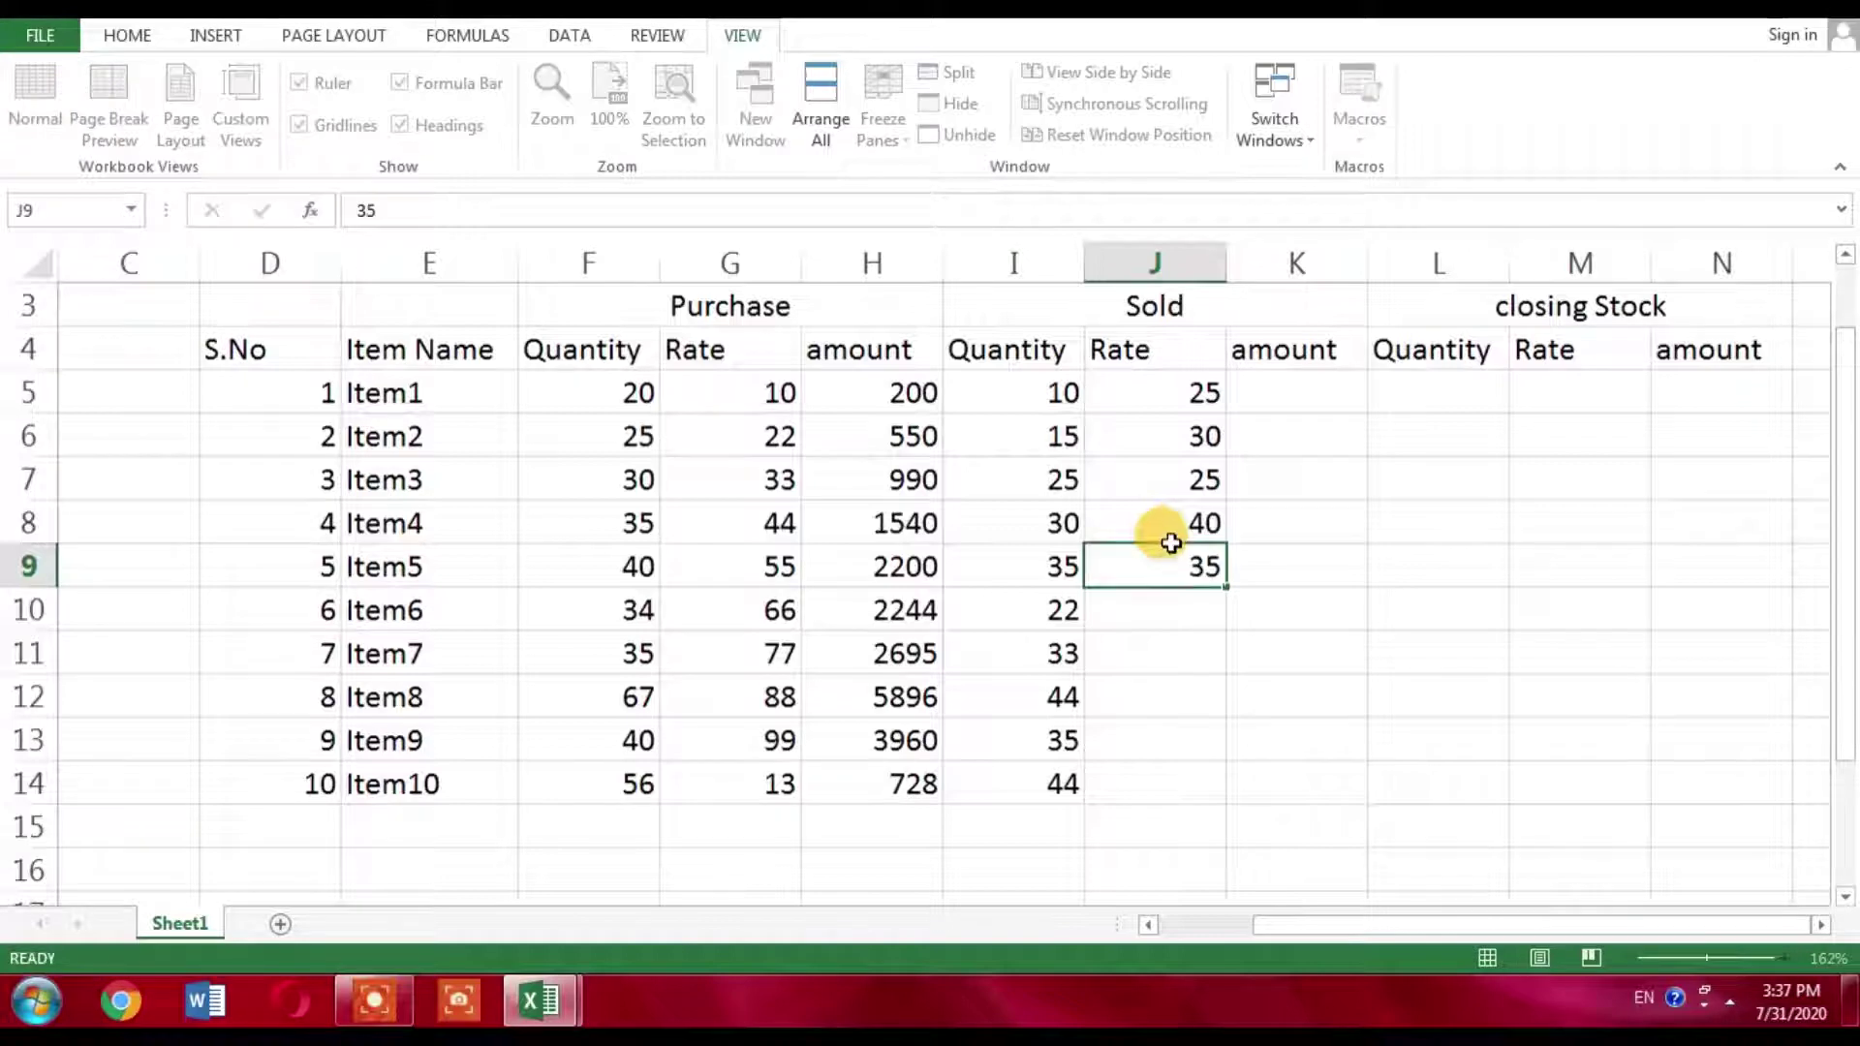
{"action": "key", "text": "Return"}
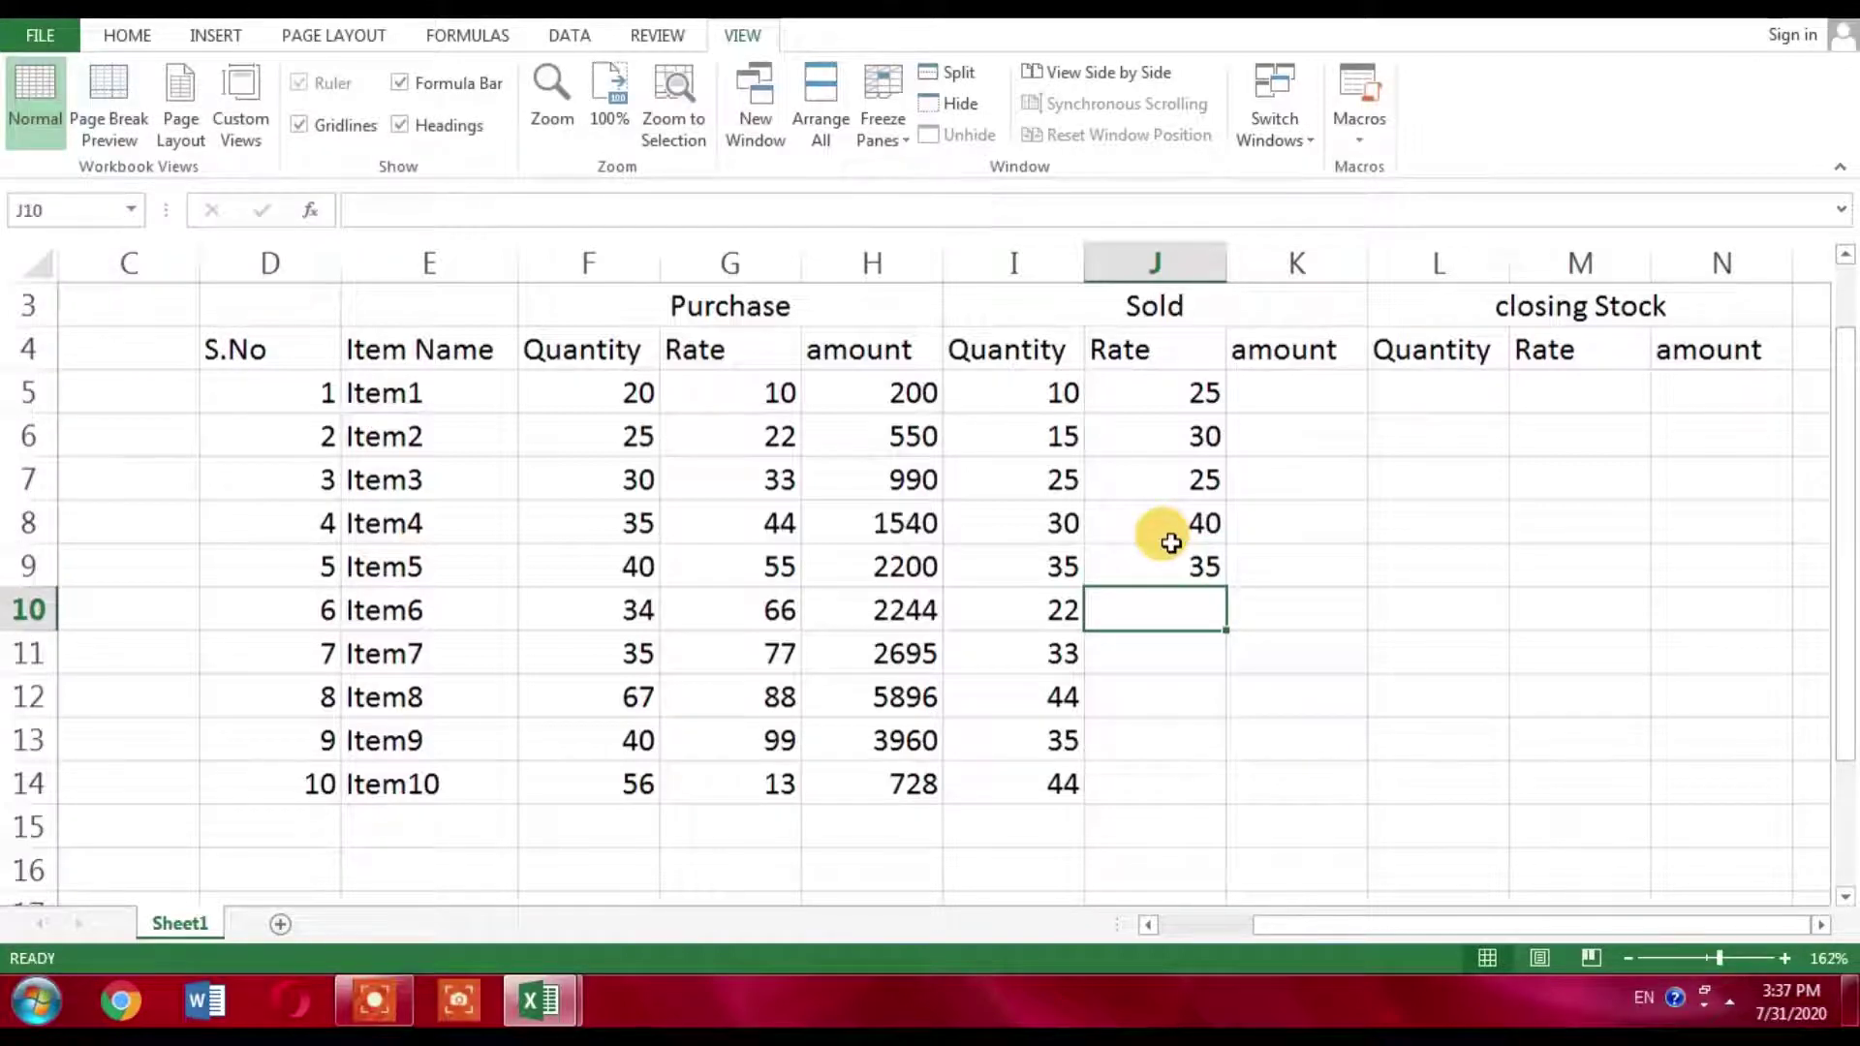
{"action": "type", "text": "30"}
{"action": "key", "text": "Return"}
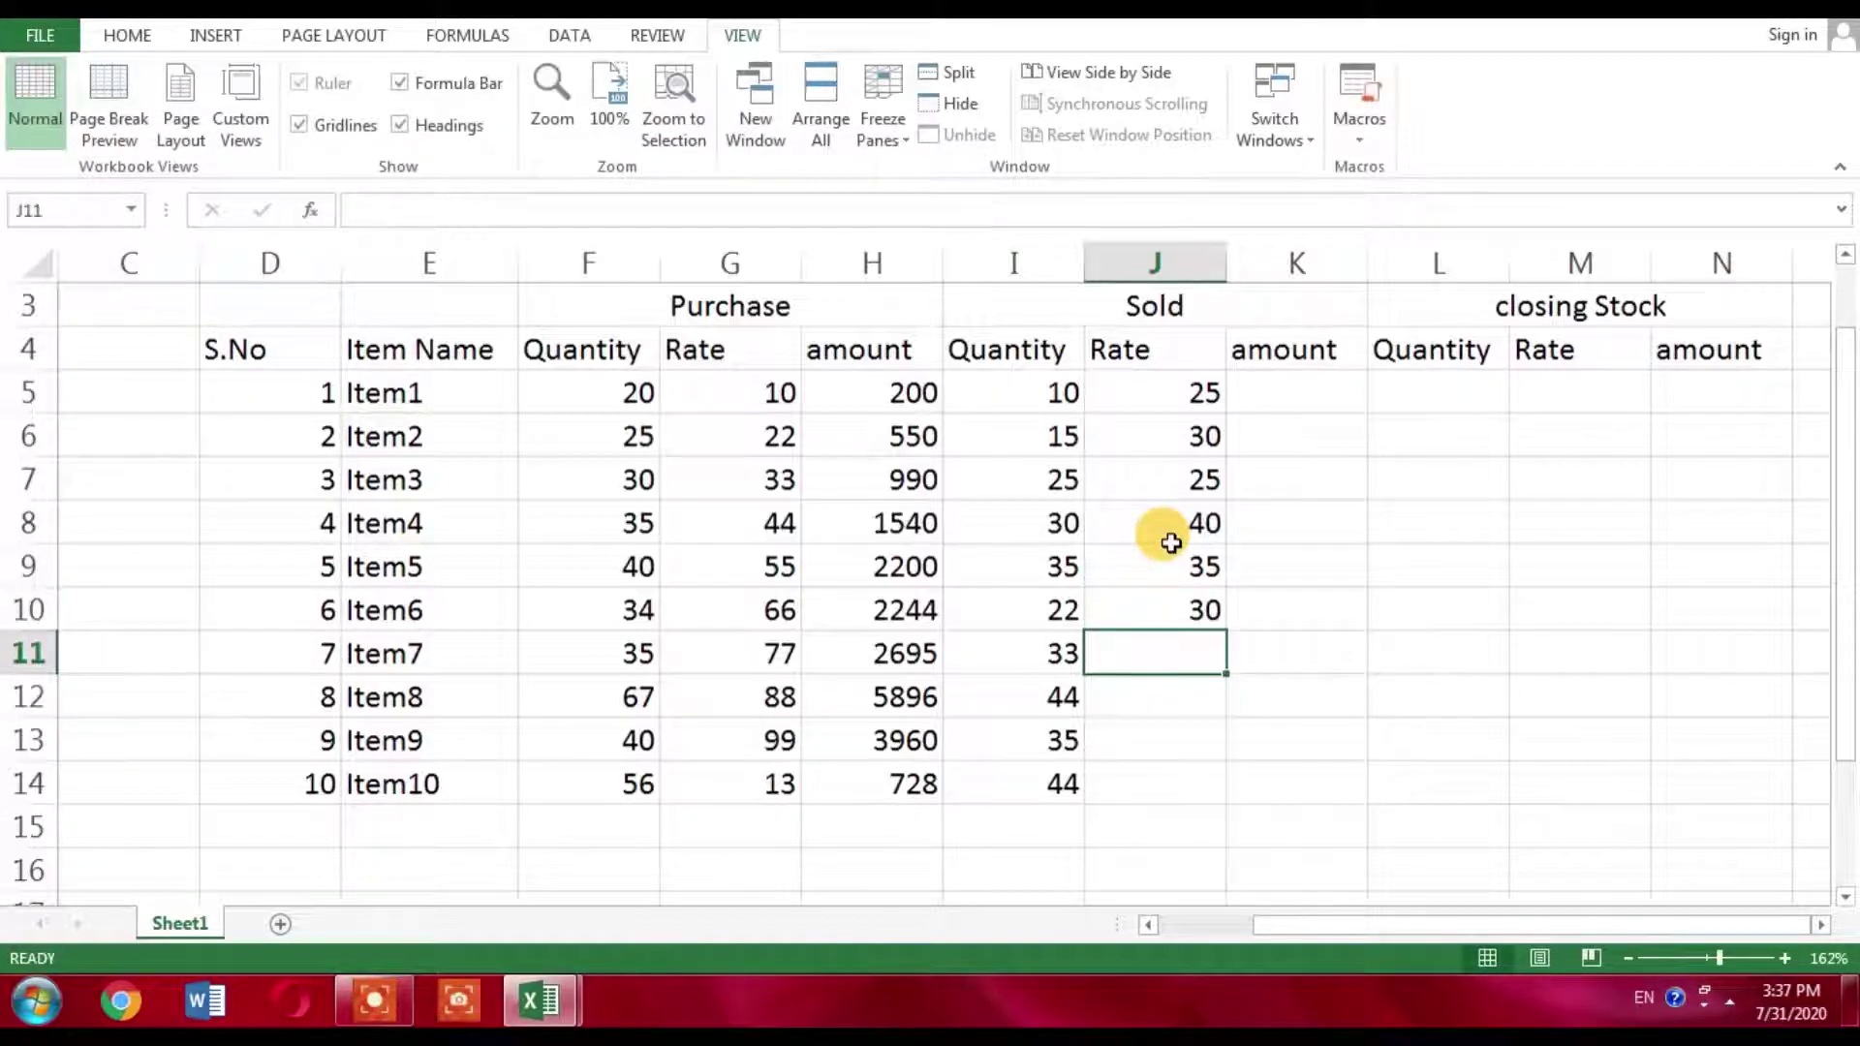
{"action": "type", "text": "55"}
{"action": "key", "text": "Return"}
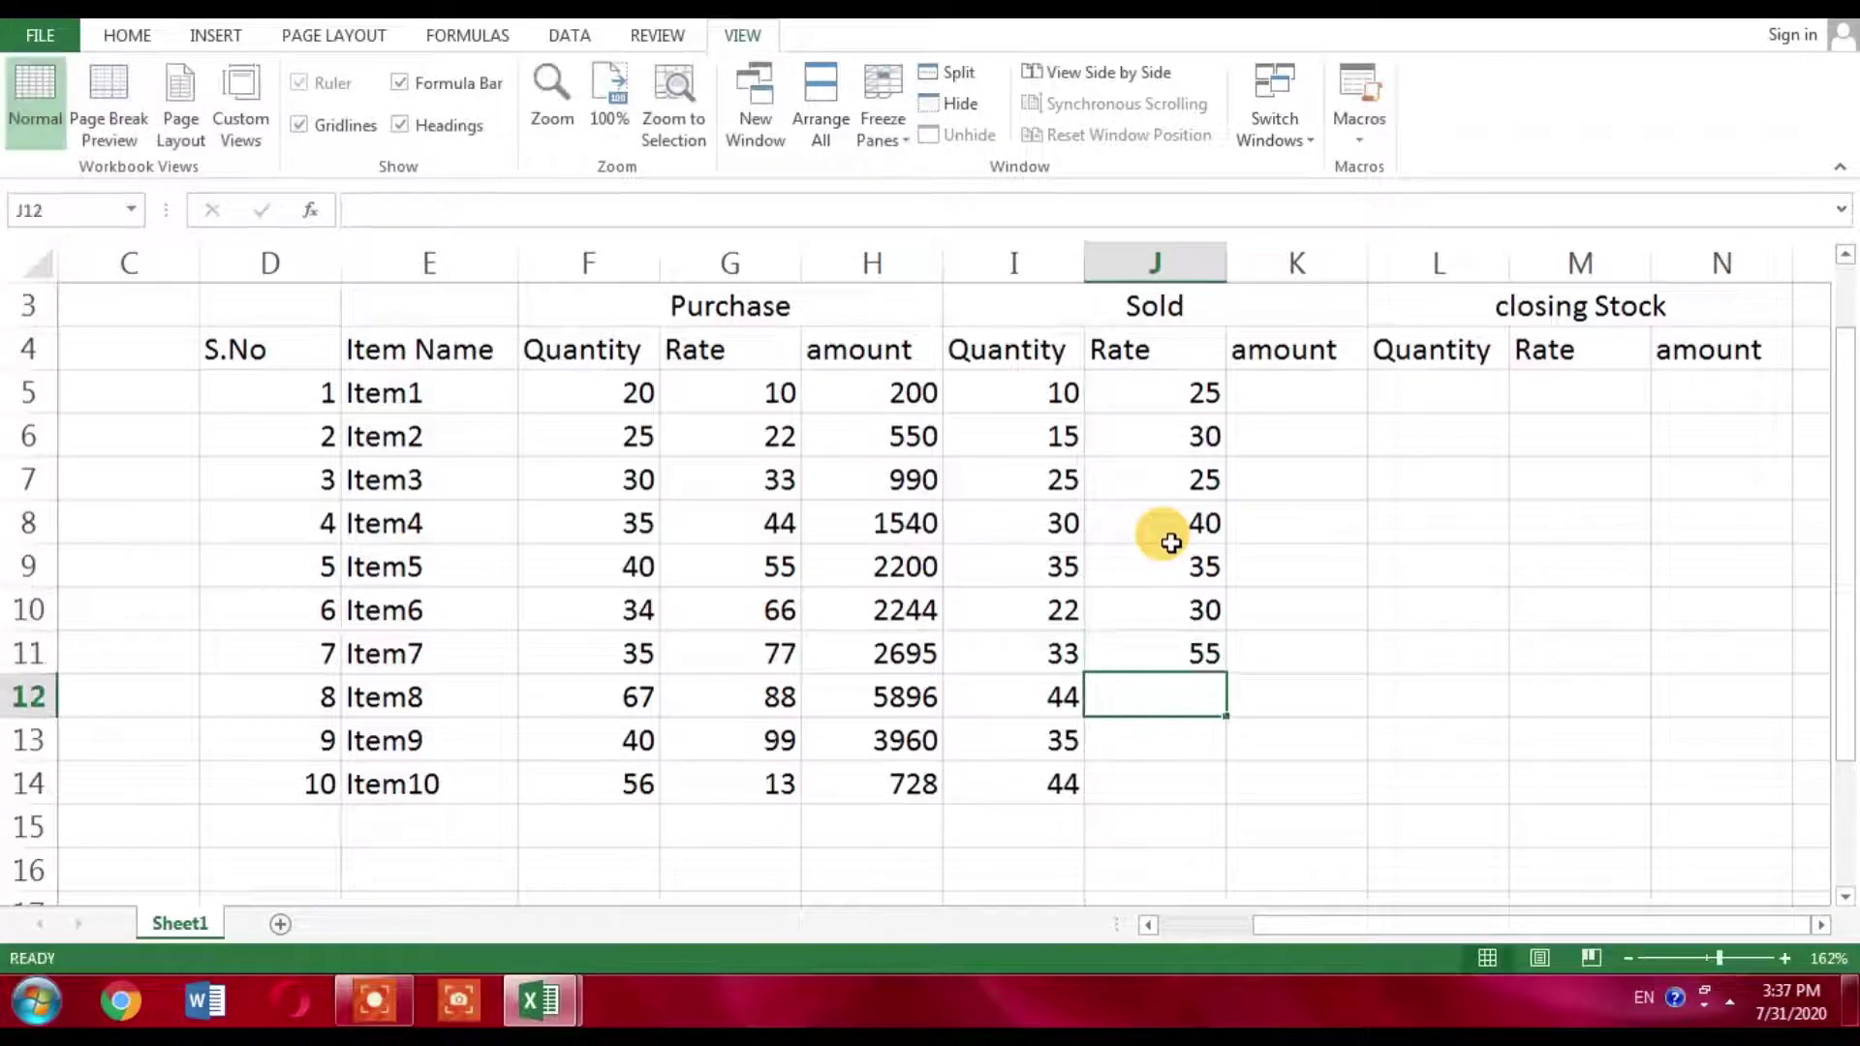
{"action": "type", "text": "77"}
{"action": "key", "text": "Return"}
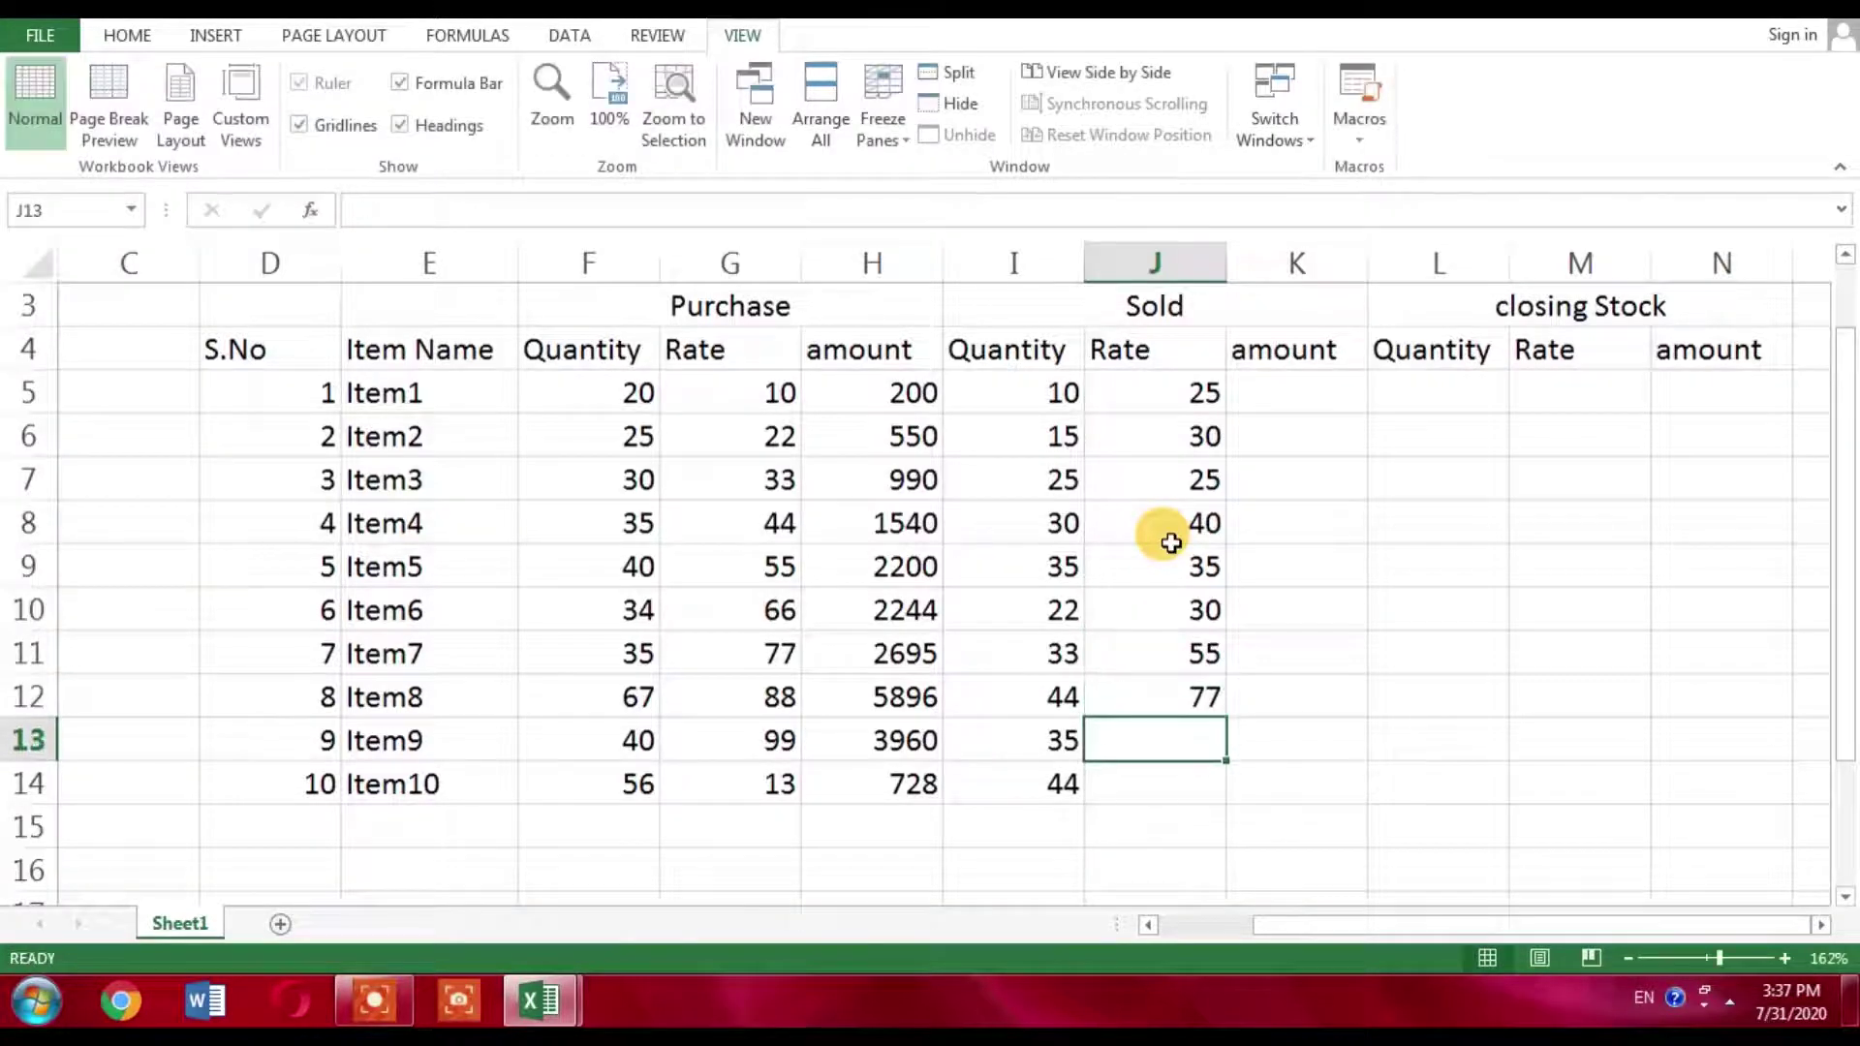
{"action": "type", "text": "55"}
{"action": "key", "text": "Return"}
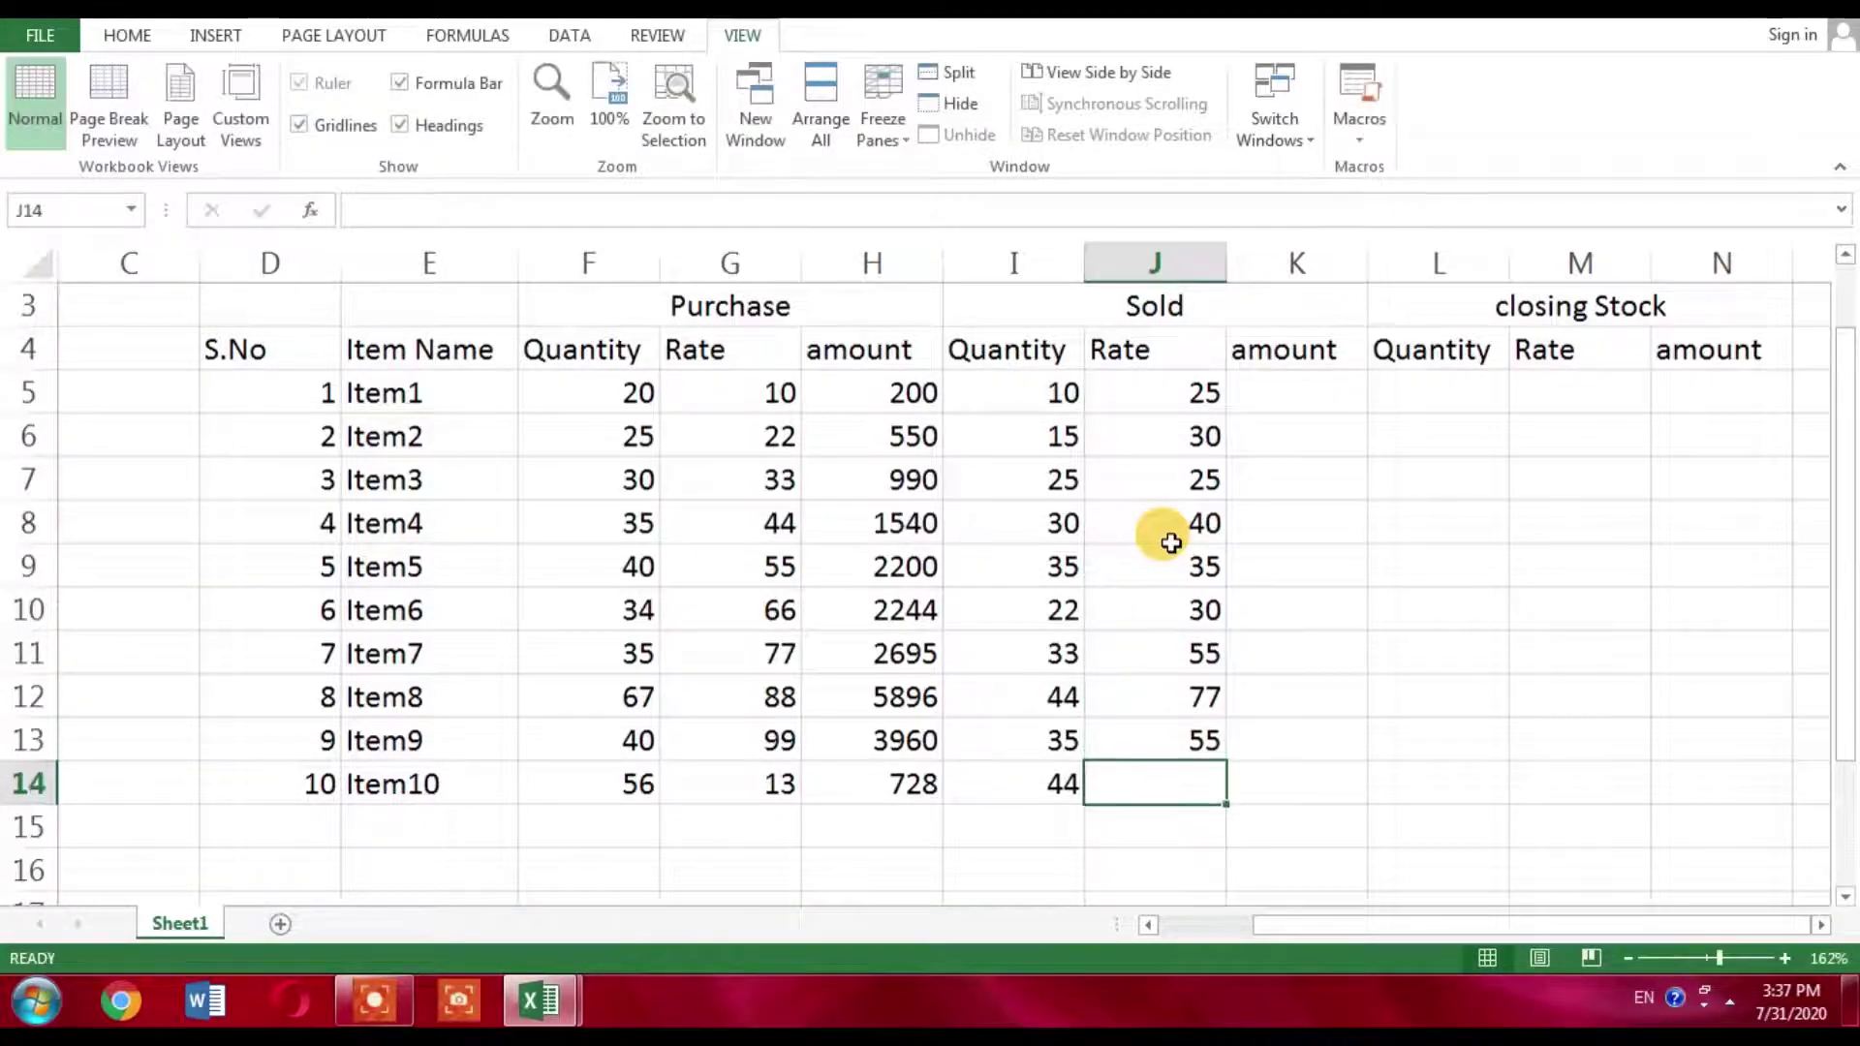
{"action": "type", "text": "66"}
{"action": "left_click", "coordinate": [1295, 388]}
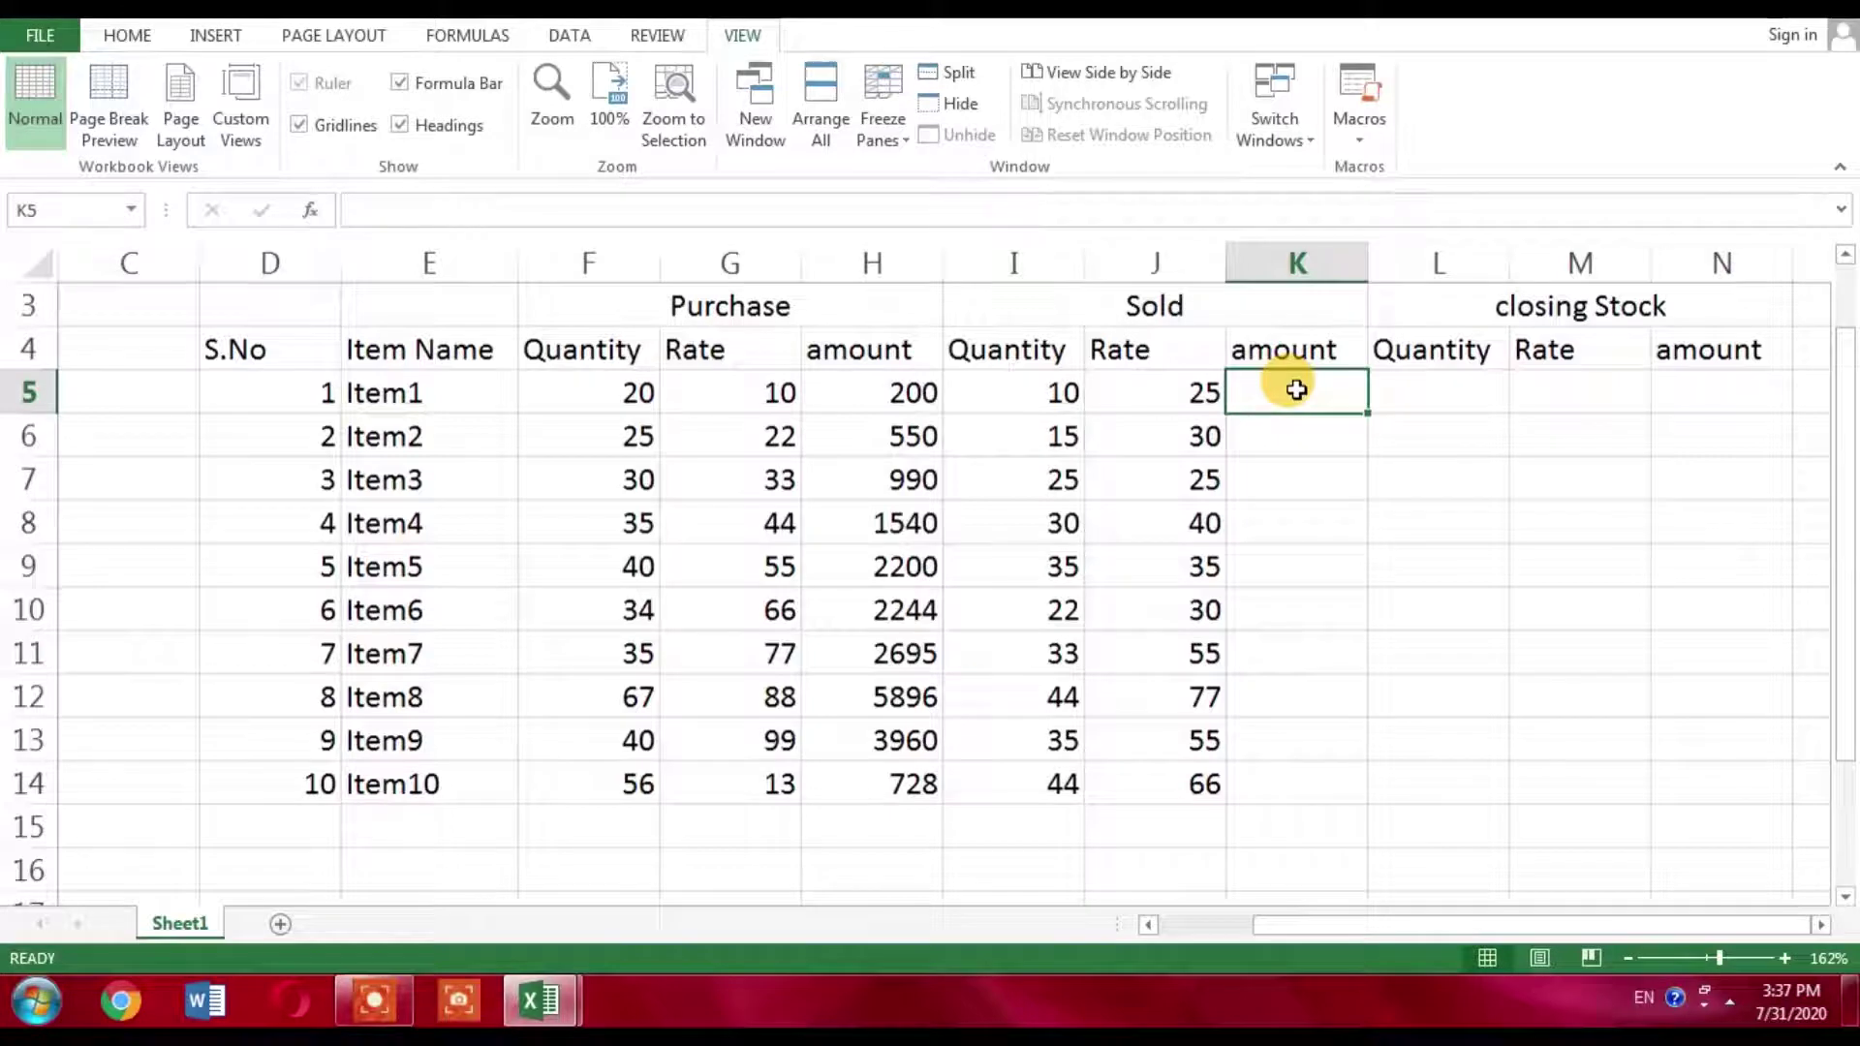
Enter =I5*J5 in K5 and fill it down to K14 for all ten sold amounts.
{"action": "type", "text": "="}
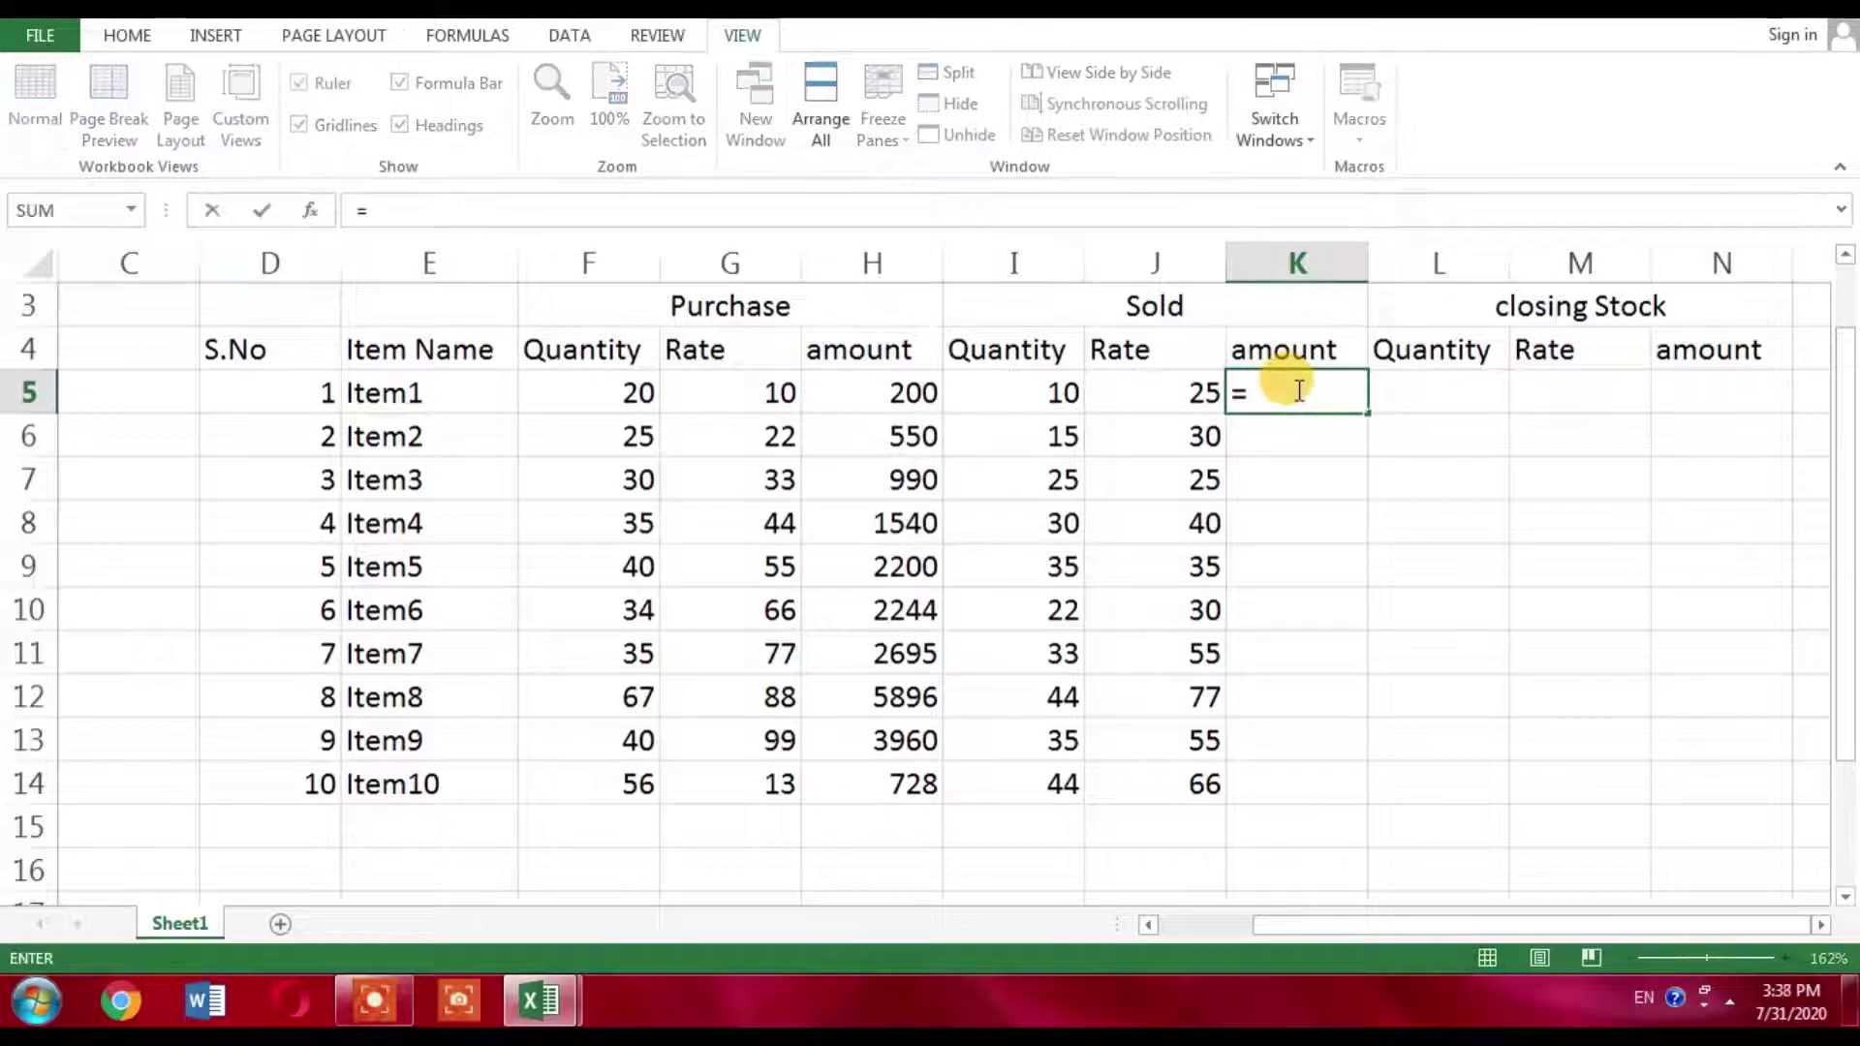
{"action": "left_click", "coordinate": [1060, 404]}
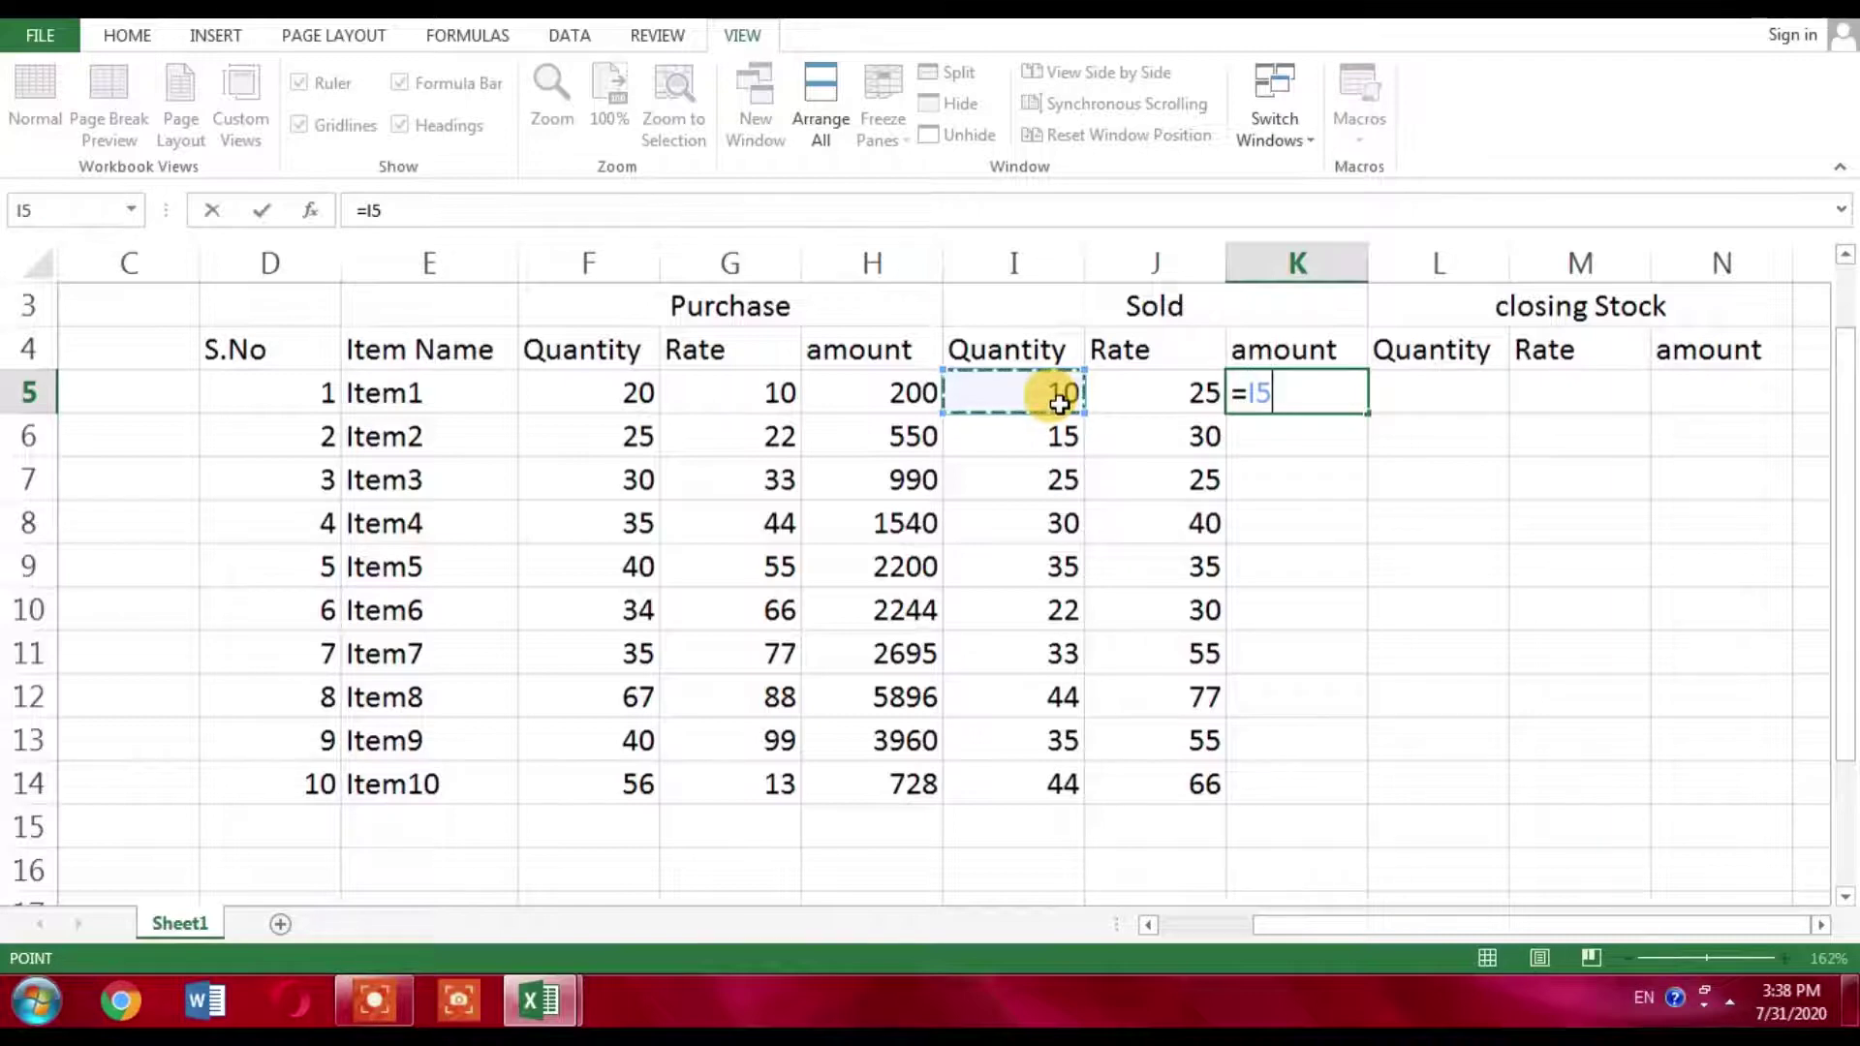
{"action": "type", "text": "*"}
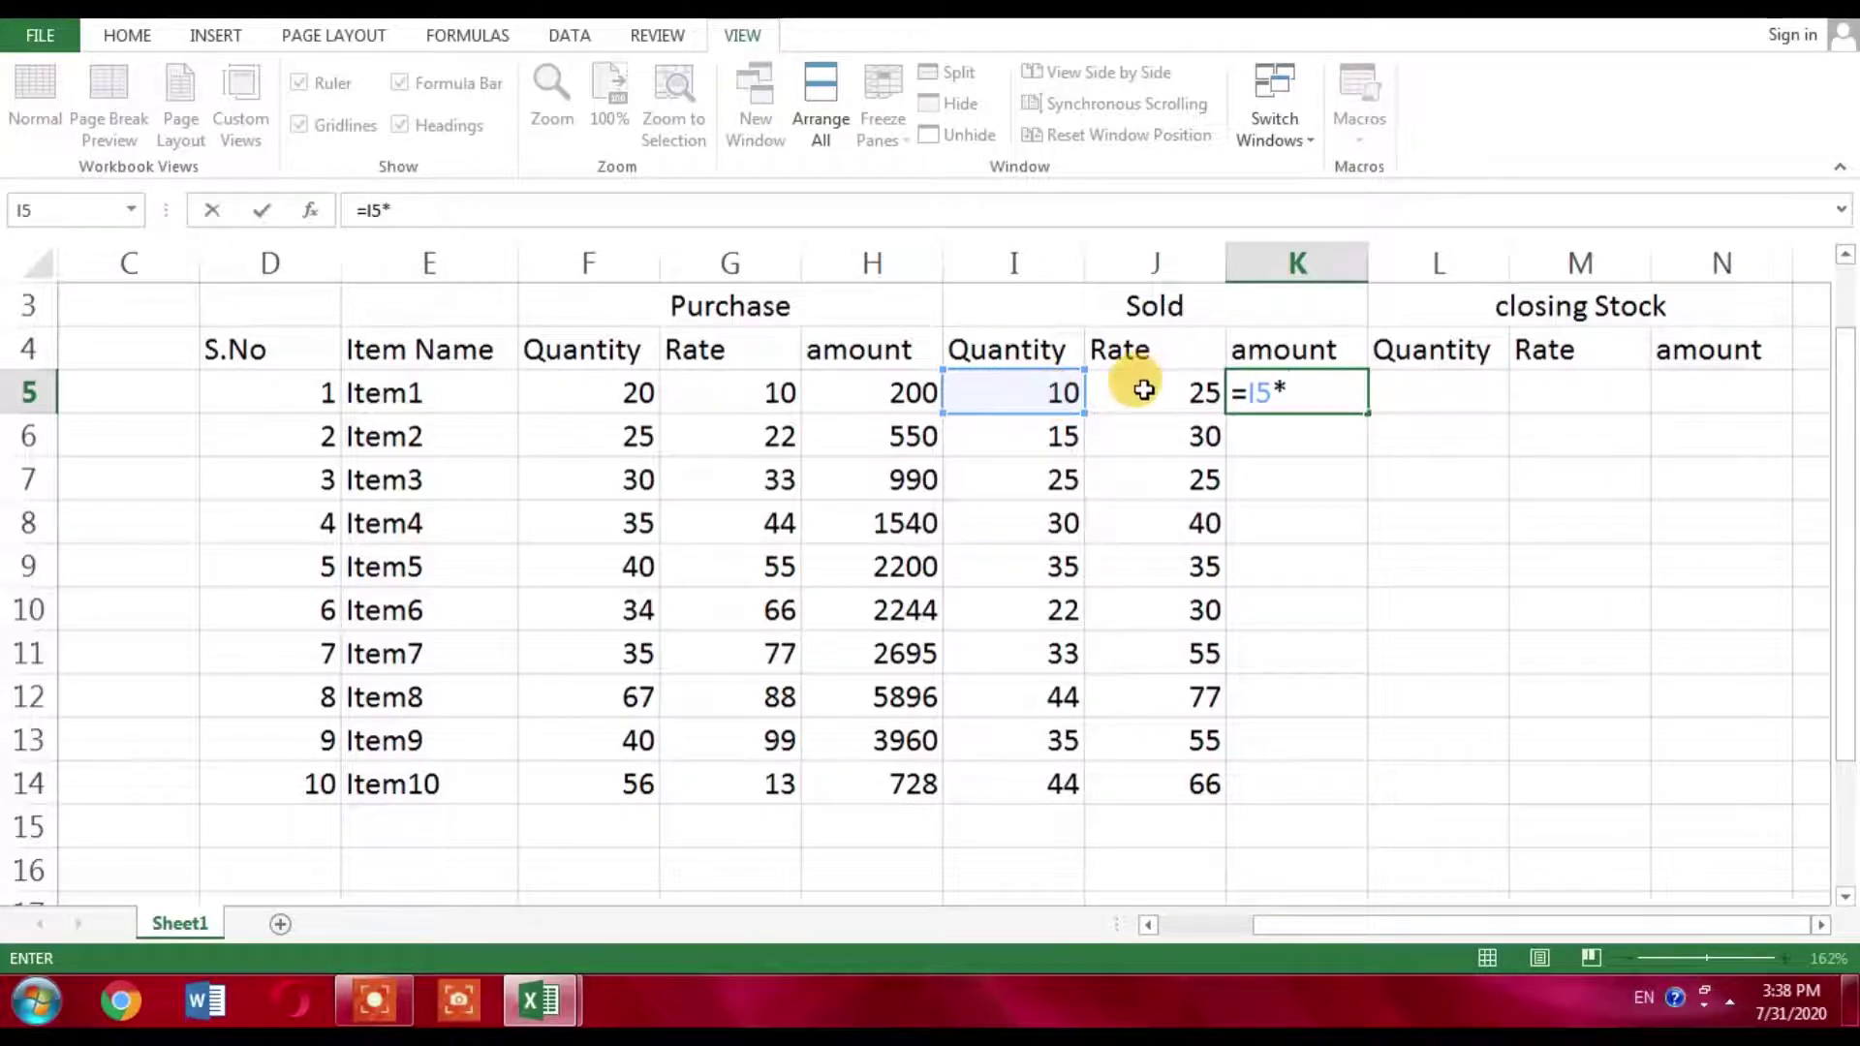
{"action": "left_click", "coordinate": [1144, 391]}
{"action": "key", "text": "Return"}
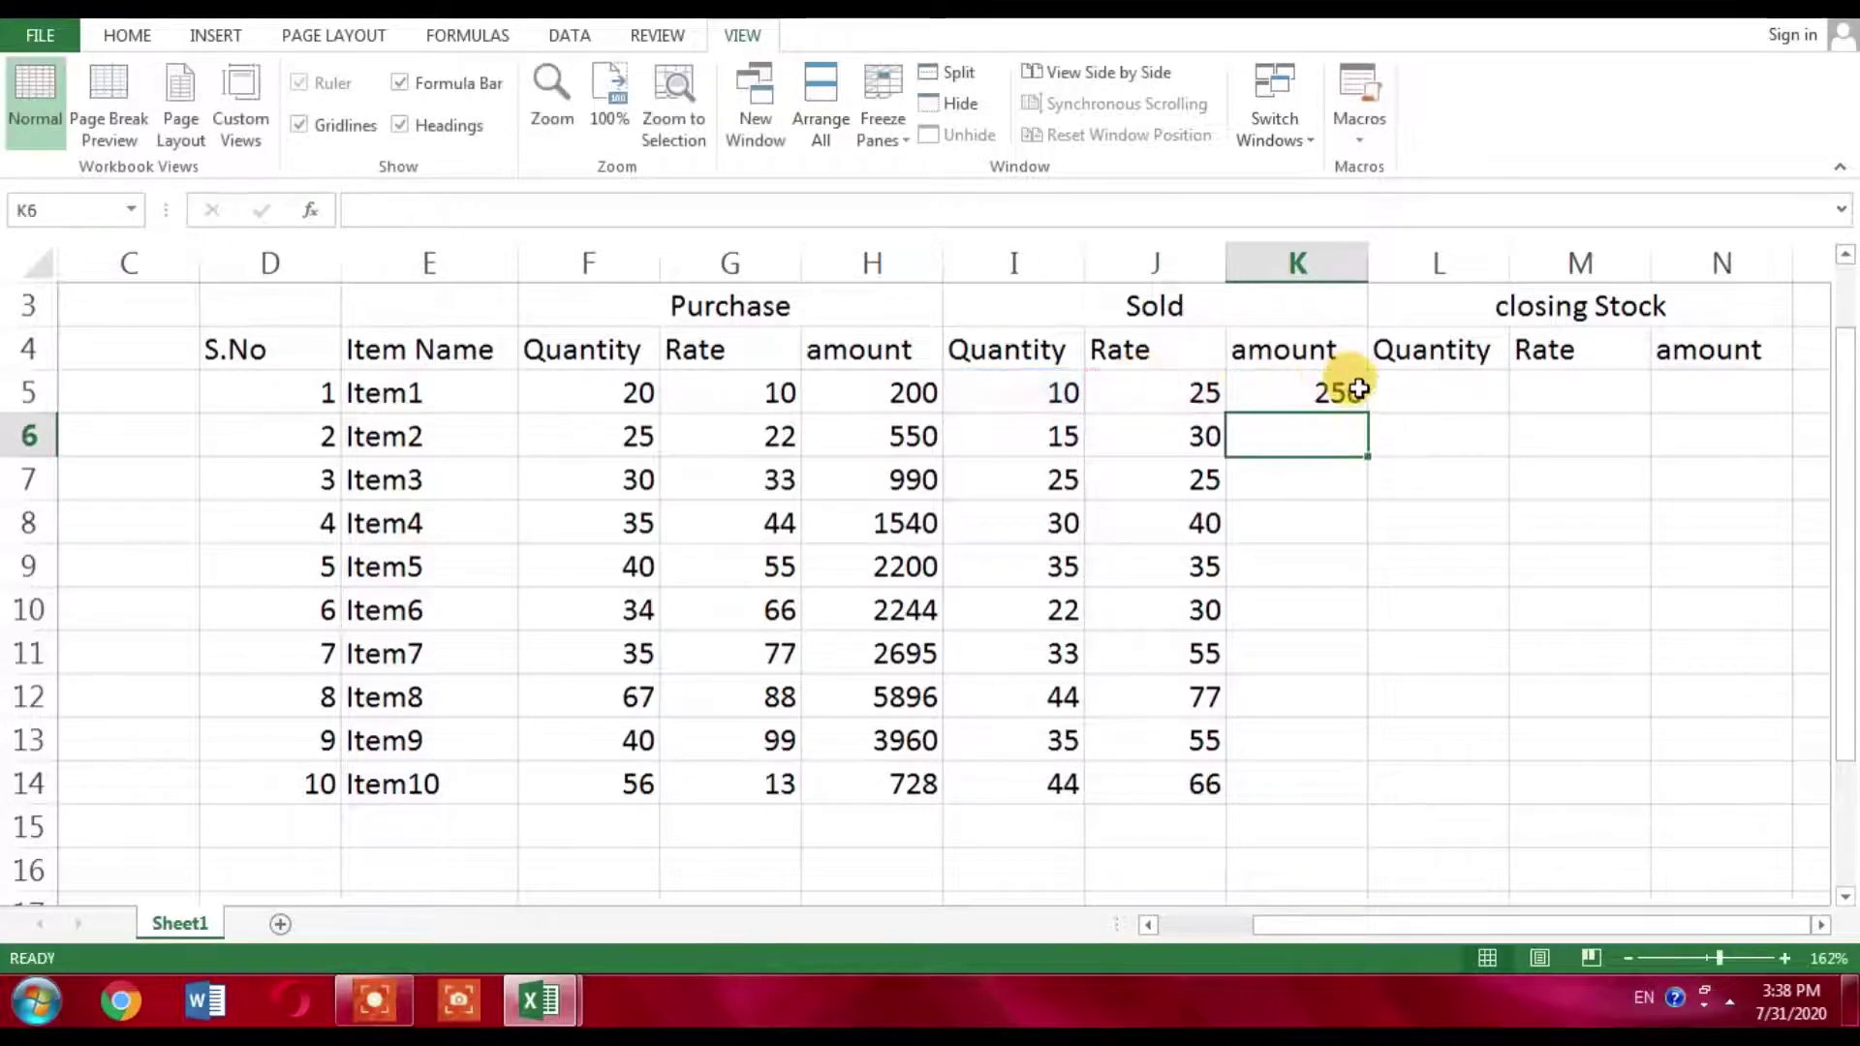
{"action": "left_click", "coordinate": [1312, 382]}
{"action": "left_click_drag", "start_coordinate": [1366, 413], "coordinate": [1369, 783]}
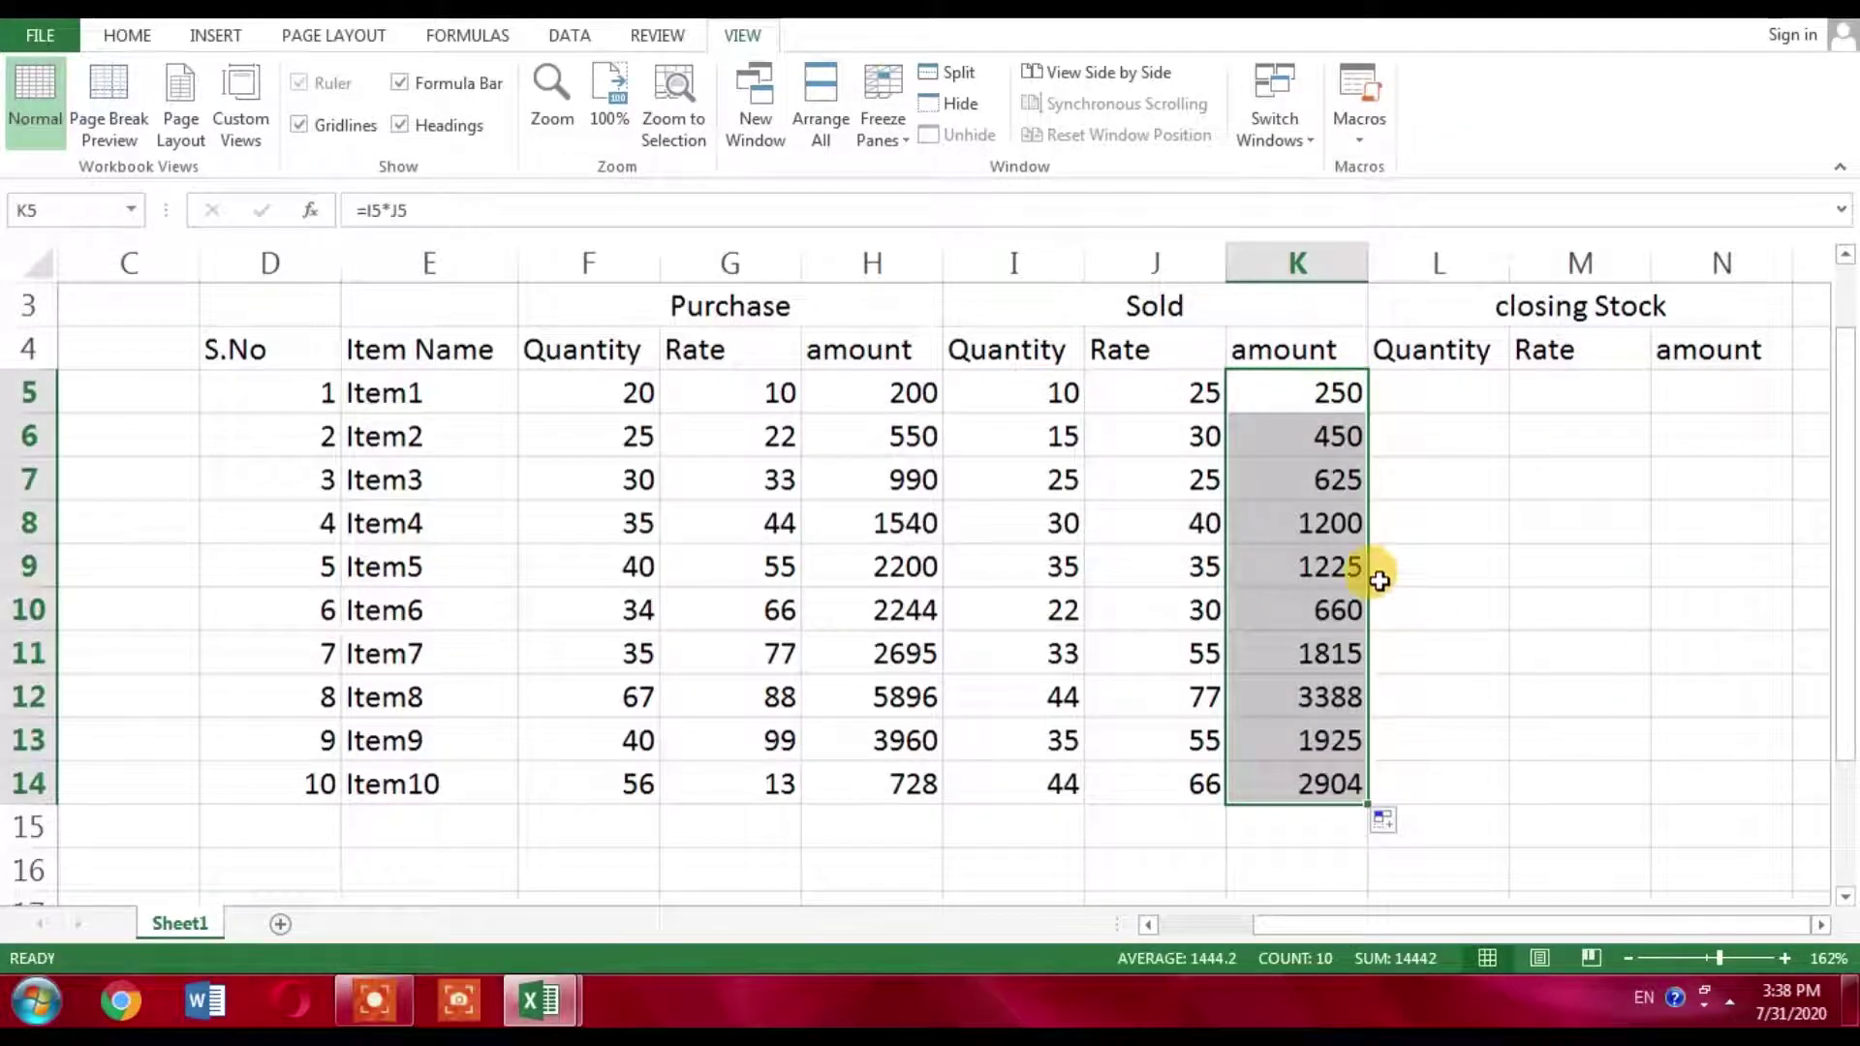
{"action": "left_click", "coordinate": [1430, 397]}
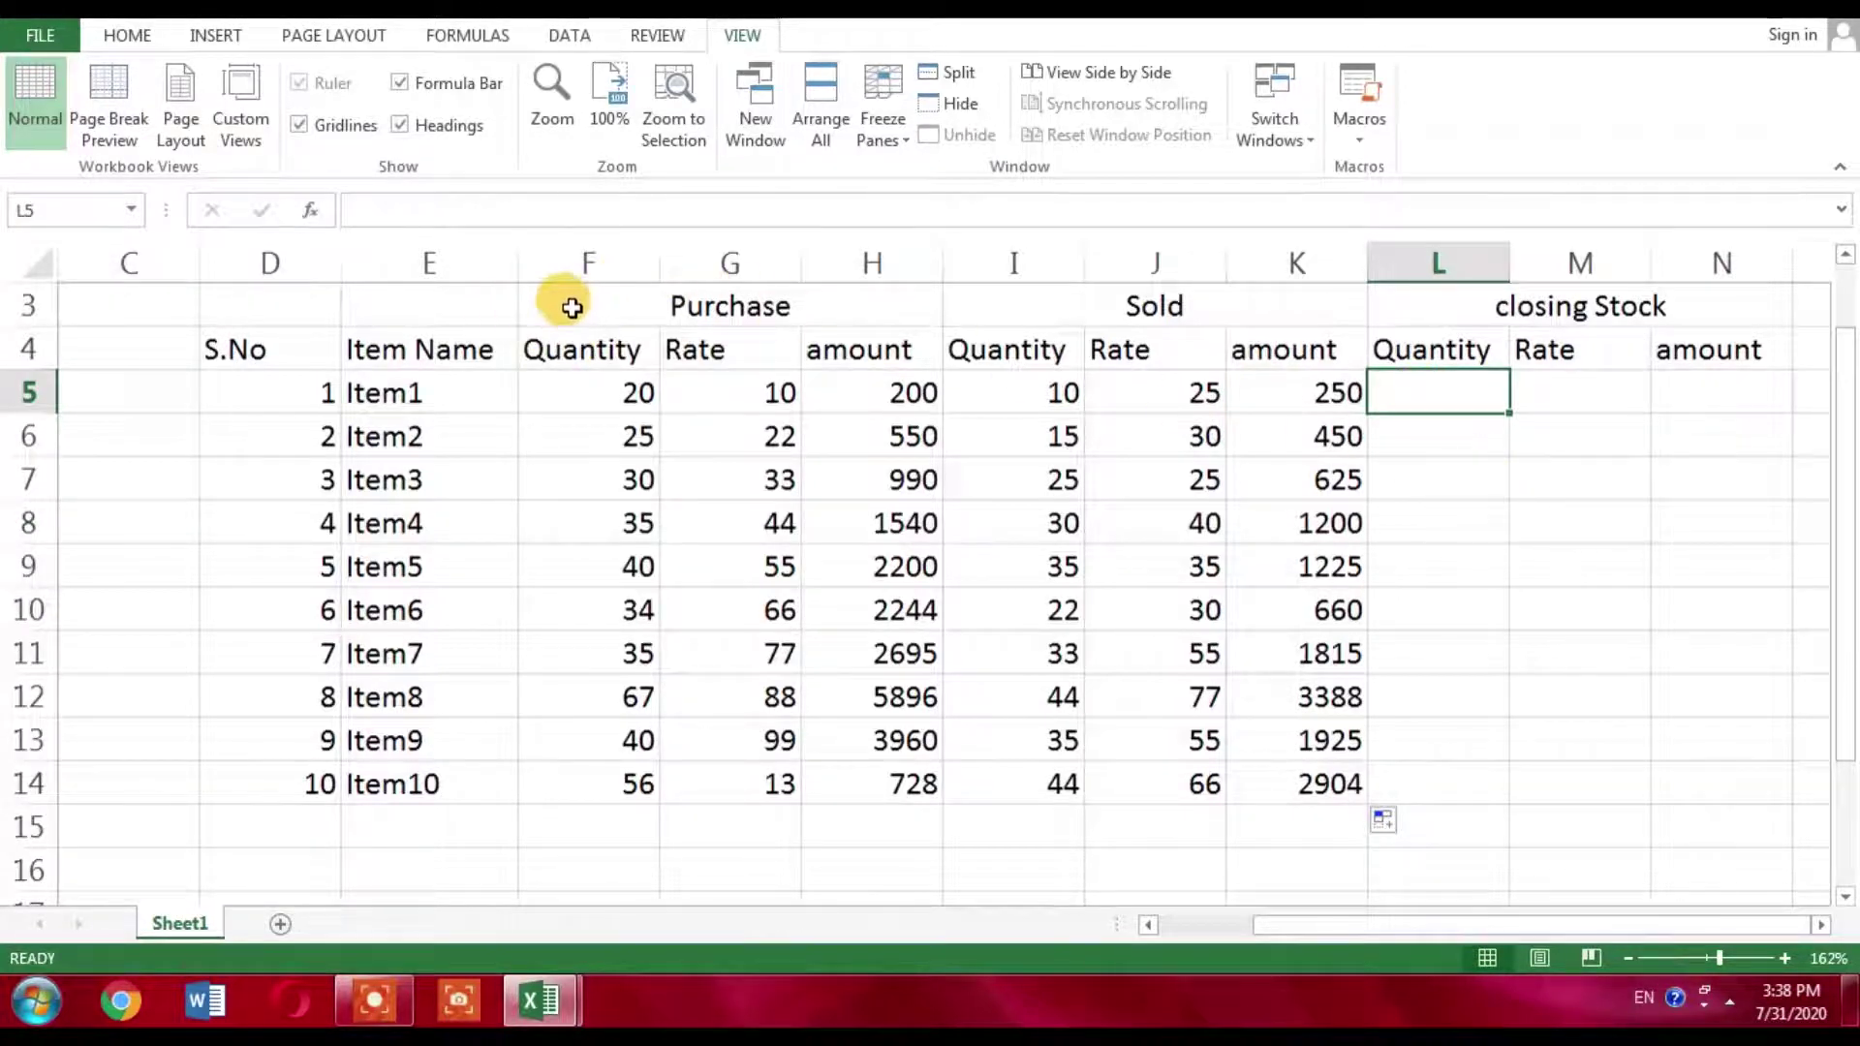
Put a thick box border around the Purchase/Sold/closing Stock heading row F3:N3.
{"action": "left_click_drag", "start_coordinate": [569, 305], "coordinate": [1526, 387]}
{"action": "left_click", "coordinate": [136, 36]}
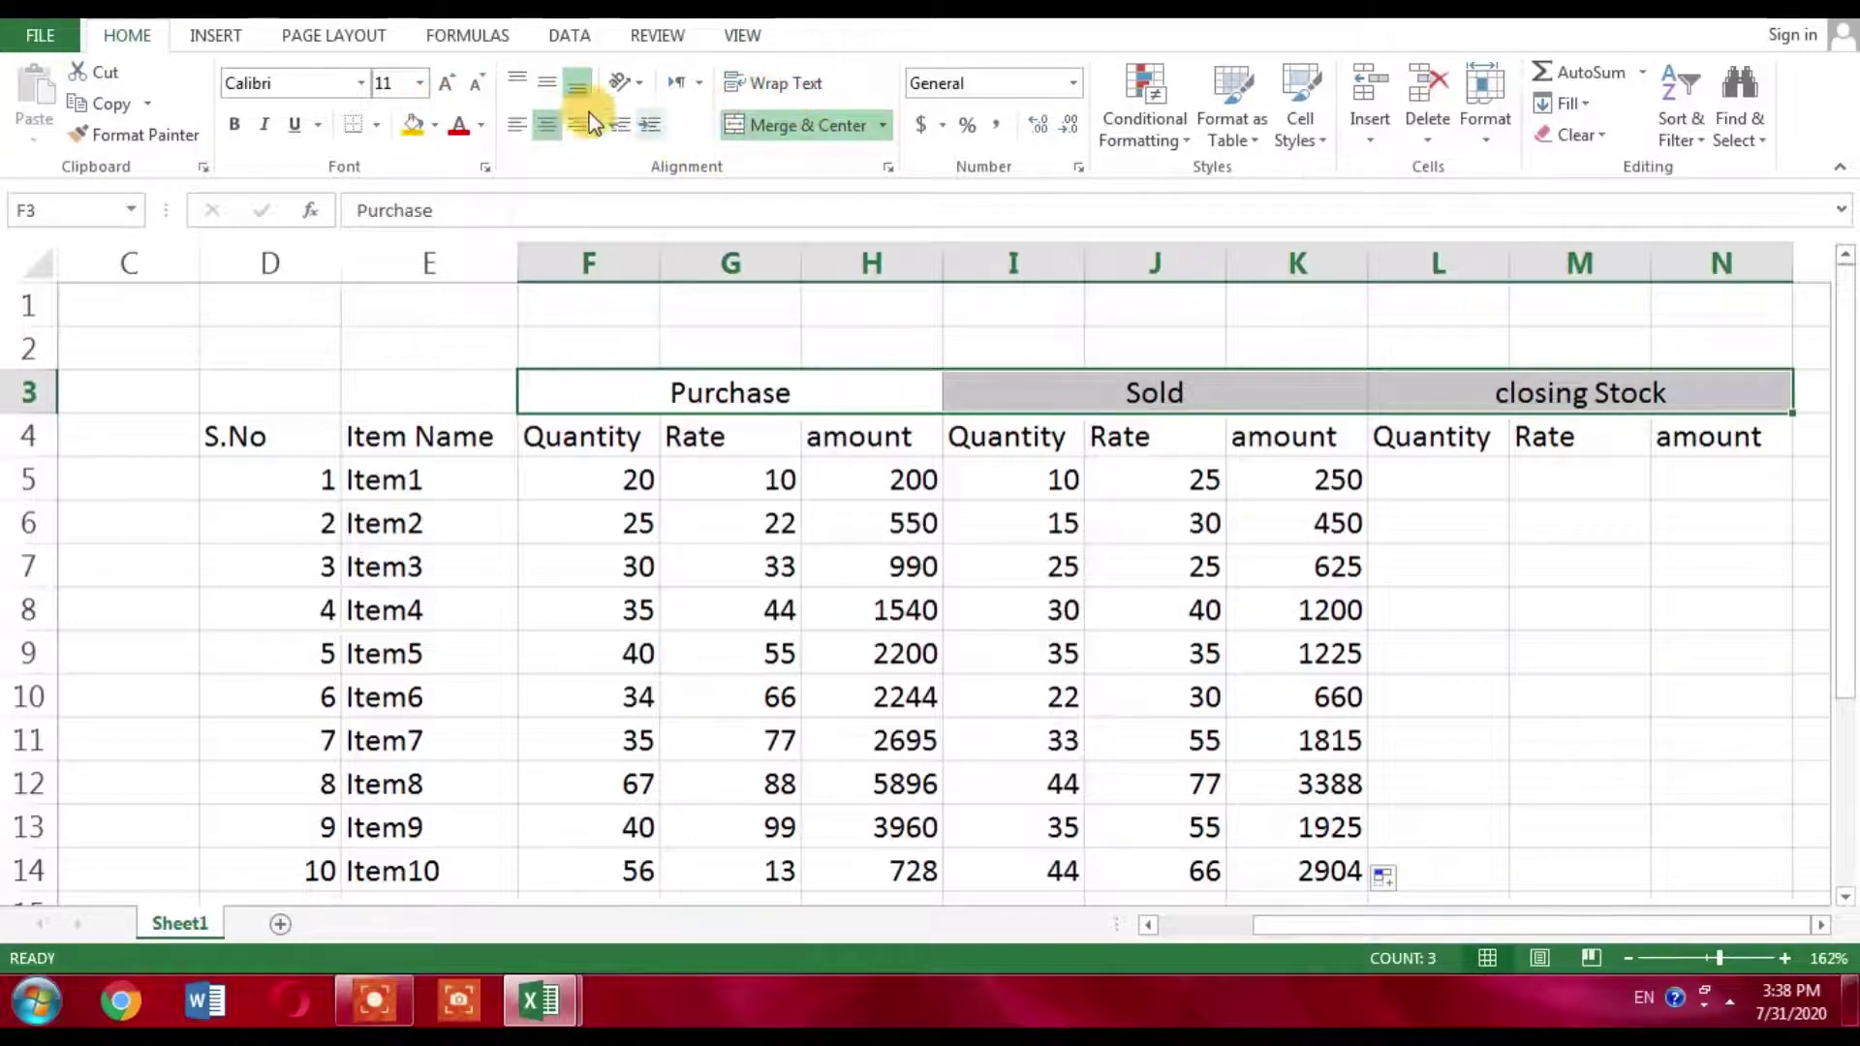
{"action": "left_click", "coordinate": [373, 122]}
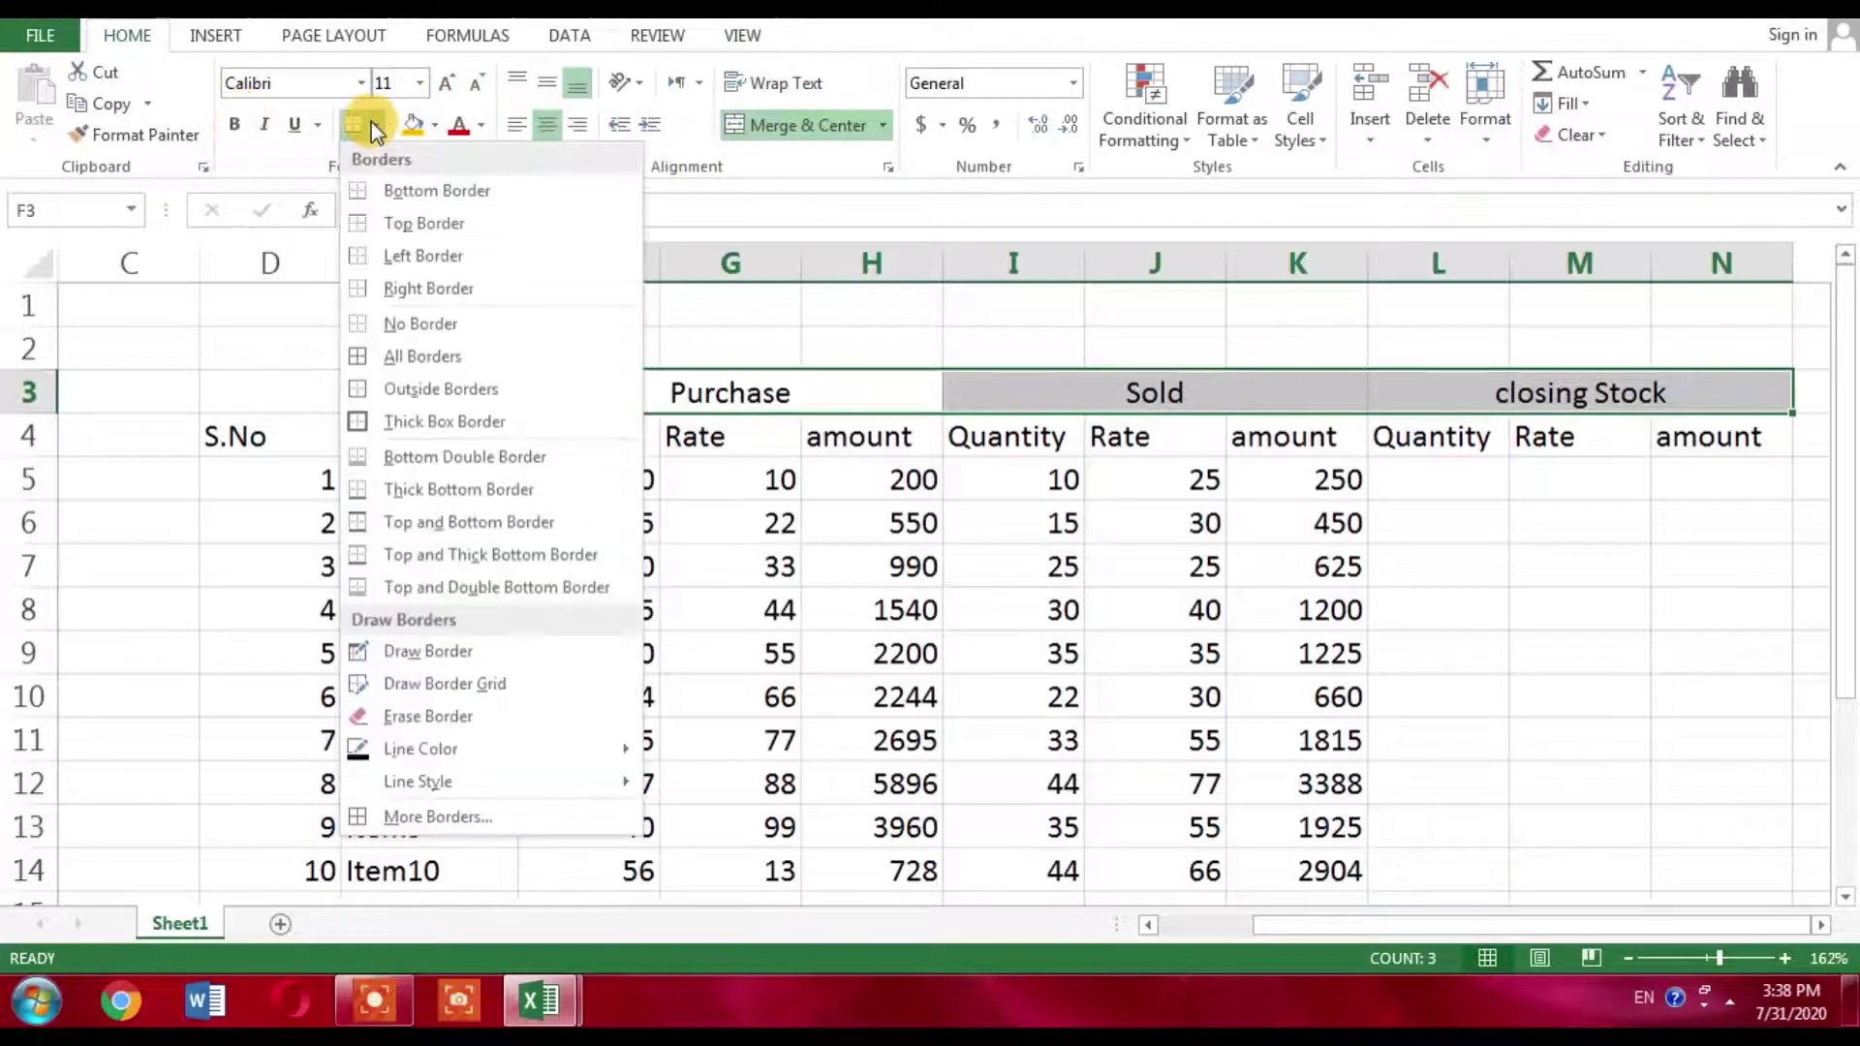
{"action": "left_click", "coordinate": [473, 418]}
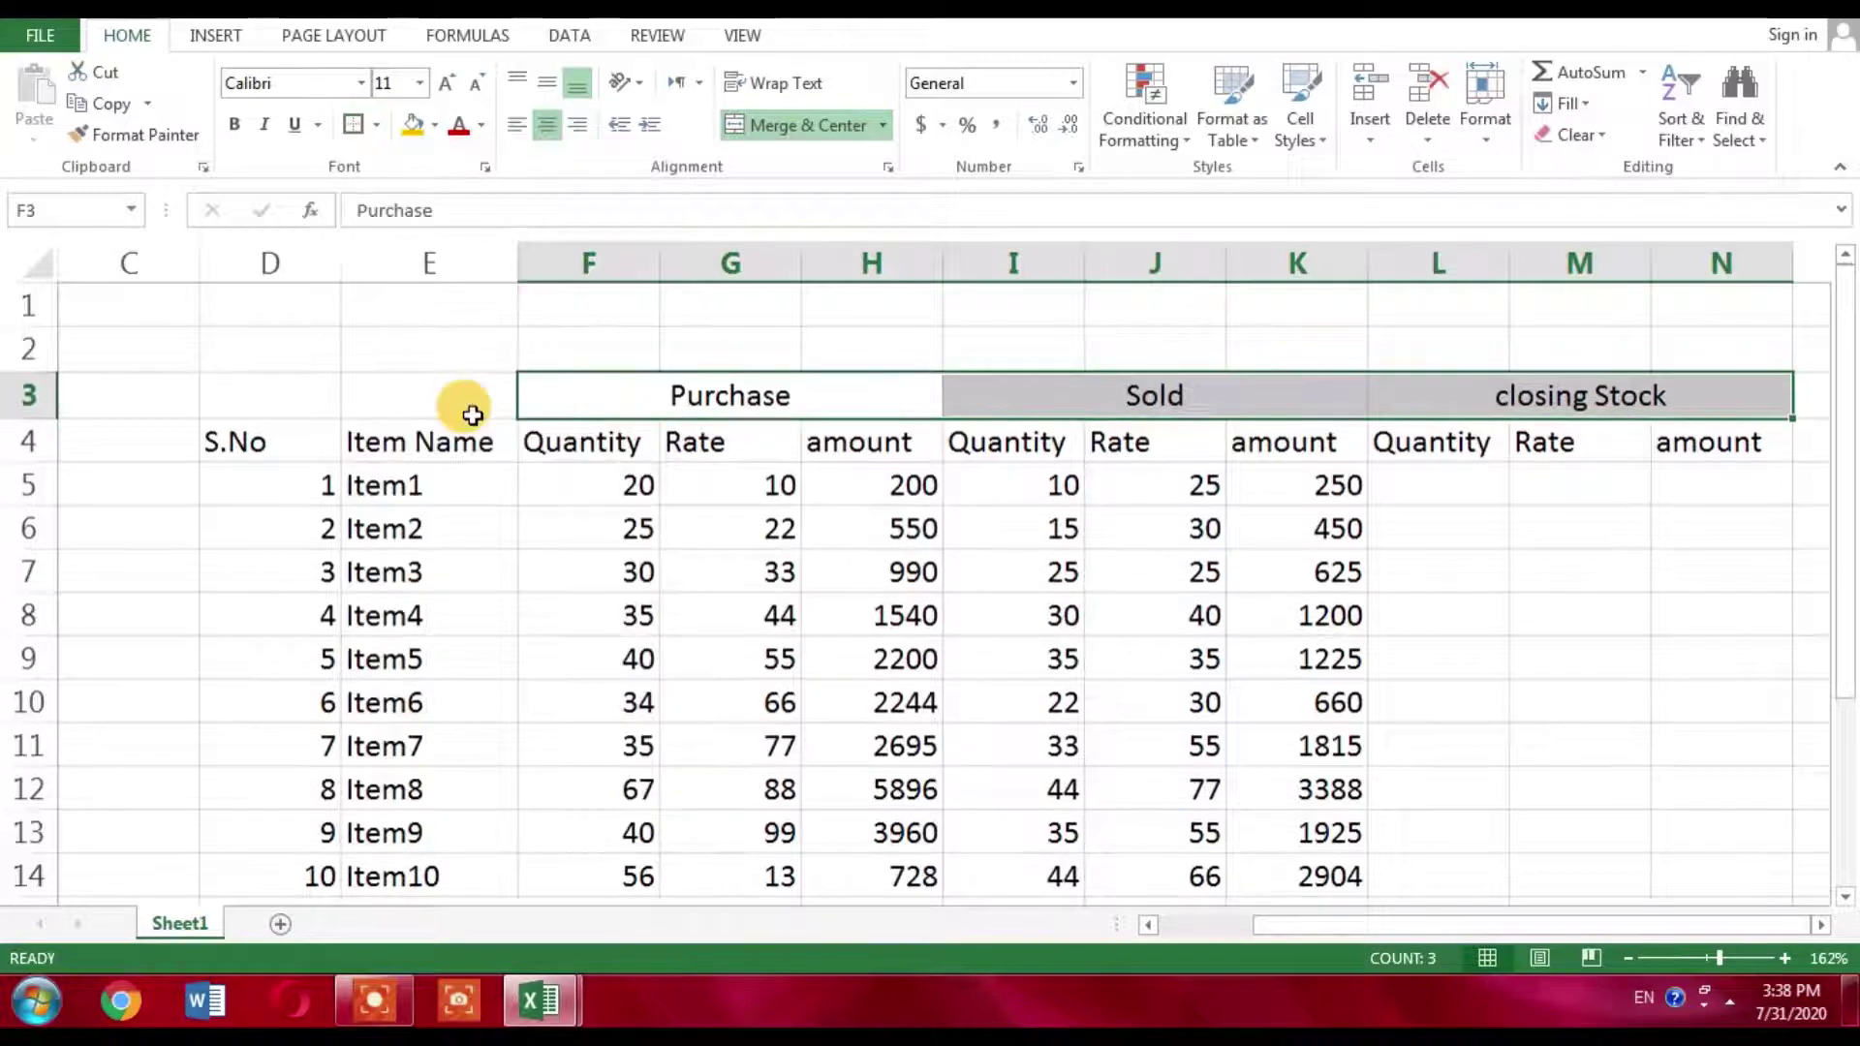
{"action": "left_click", "coordinate": [425, 354]}
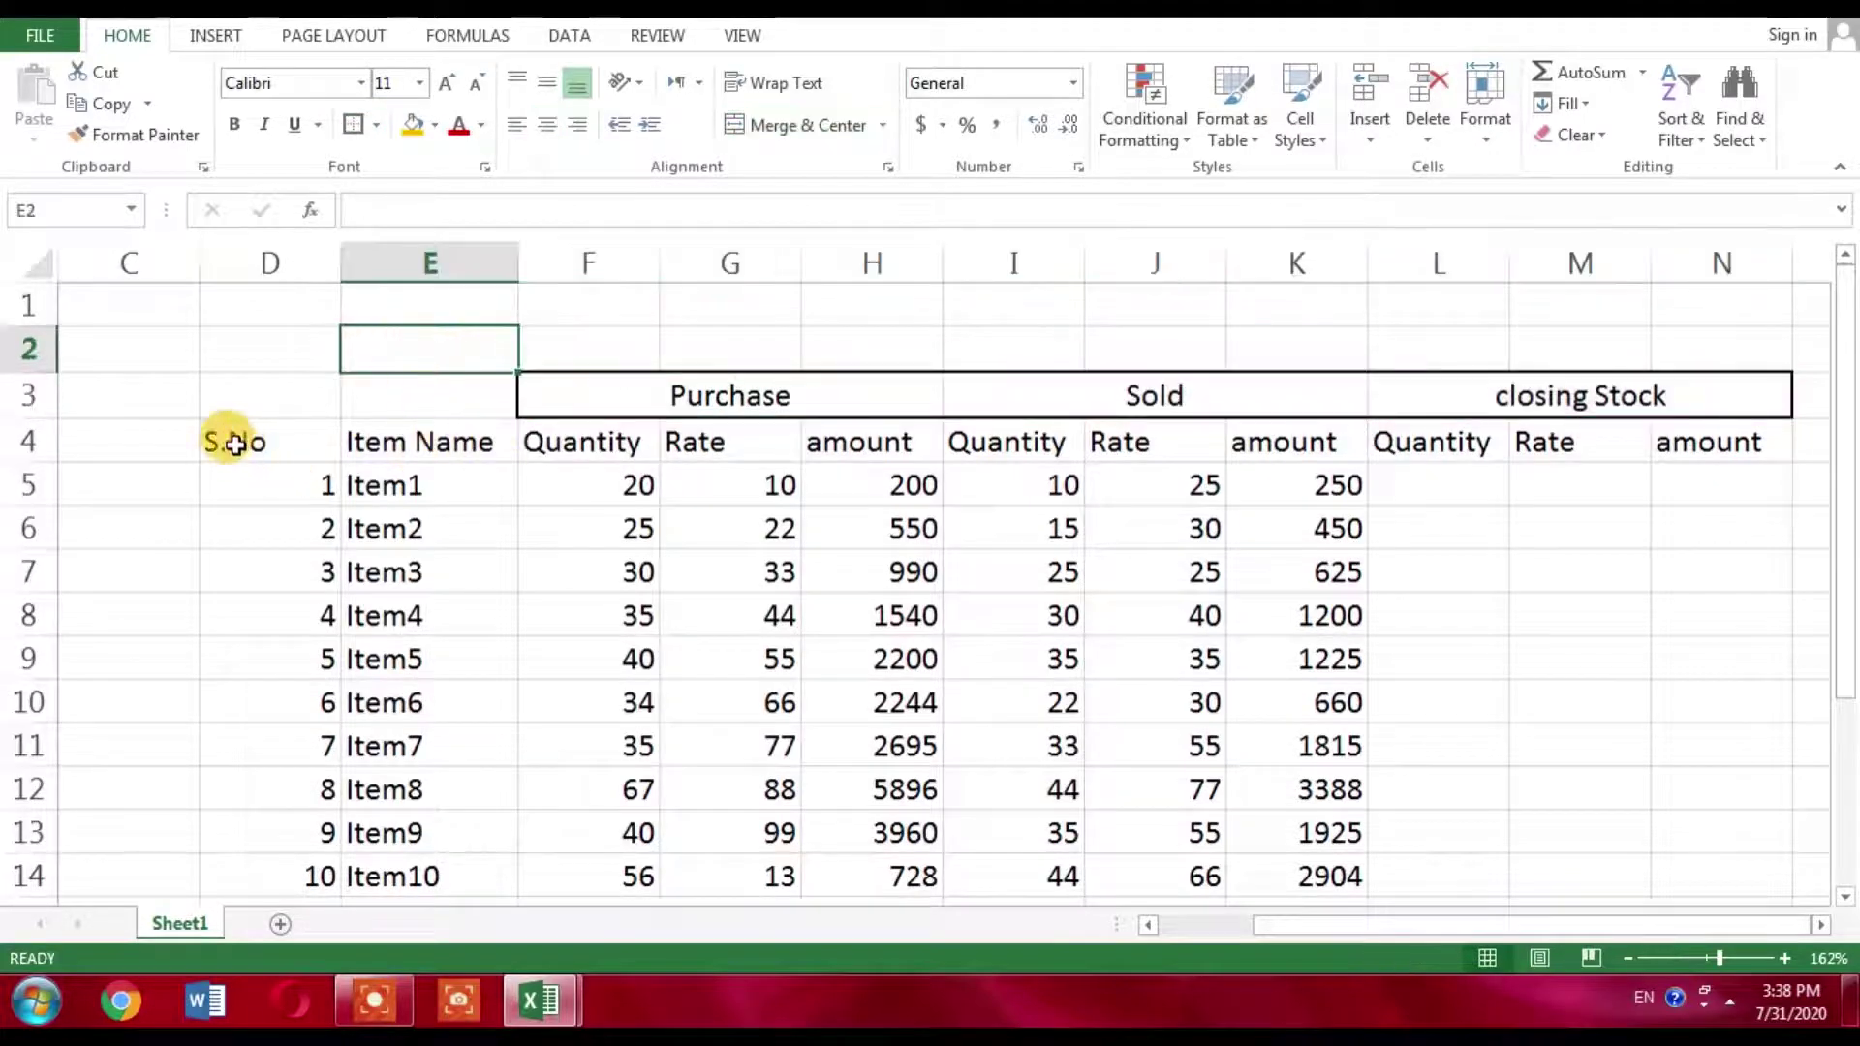
Apply a thick box border around the whole item table D4:N14.
{"action": "left_click_drag", "start_coordinate": [237, 441], "coordinate": [1464, 424]}
{"action": "left_click_drag", "start_coordinate": [1844, 576], "coordinate": [1805, 353]}
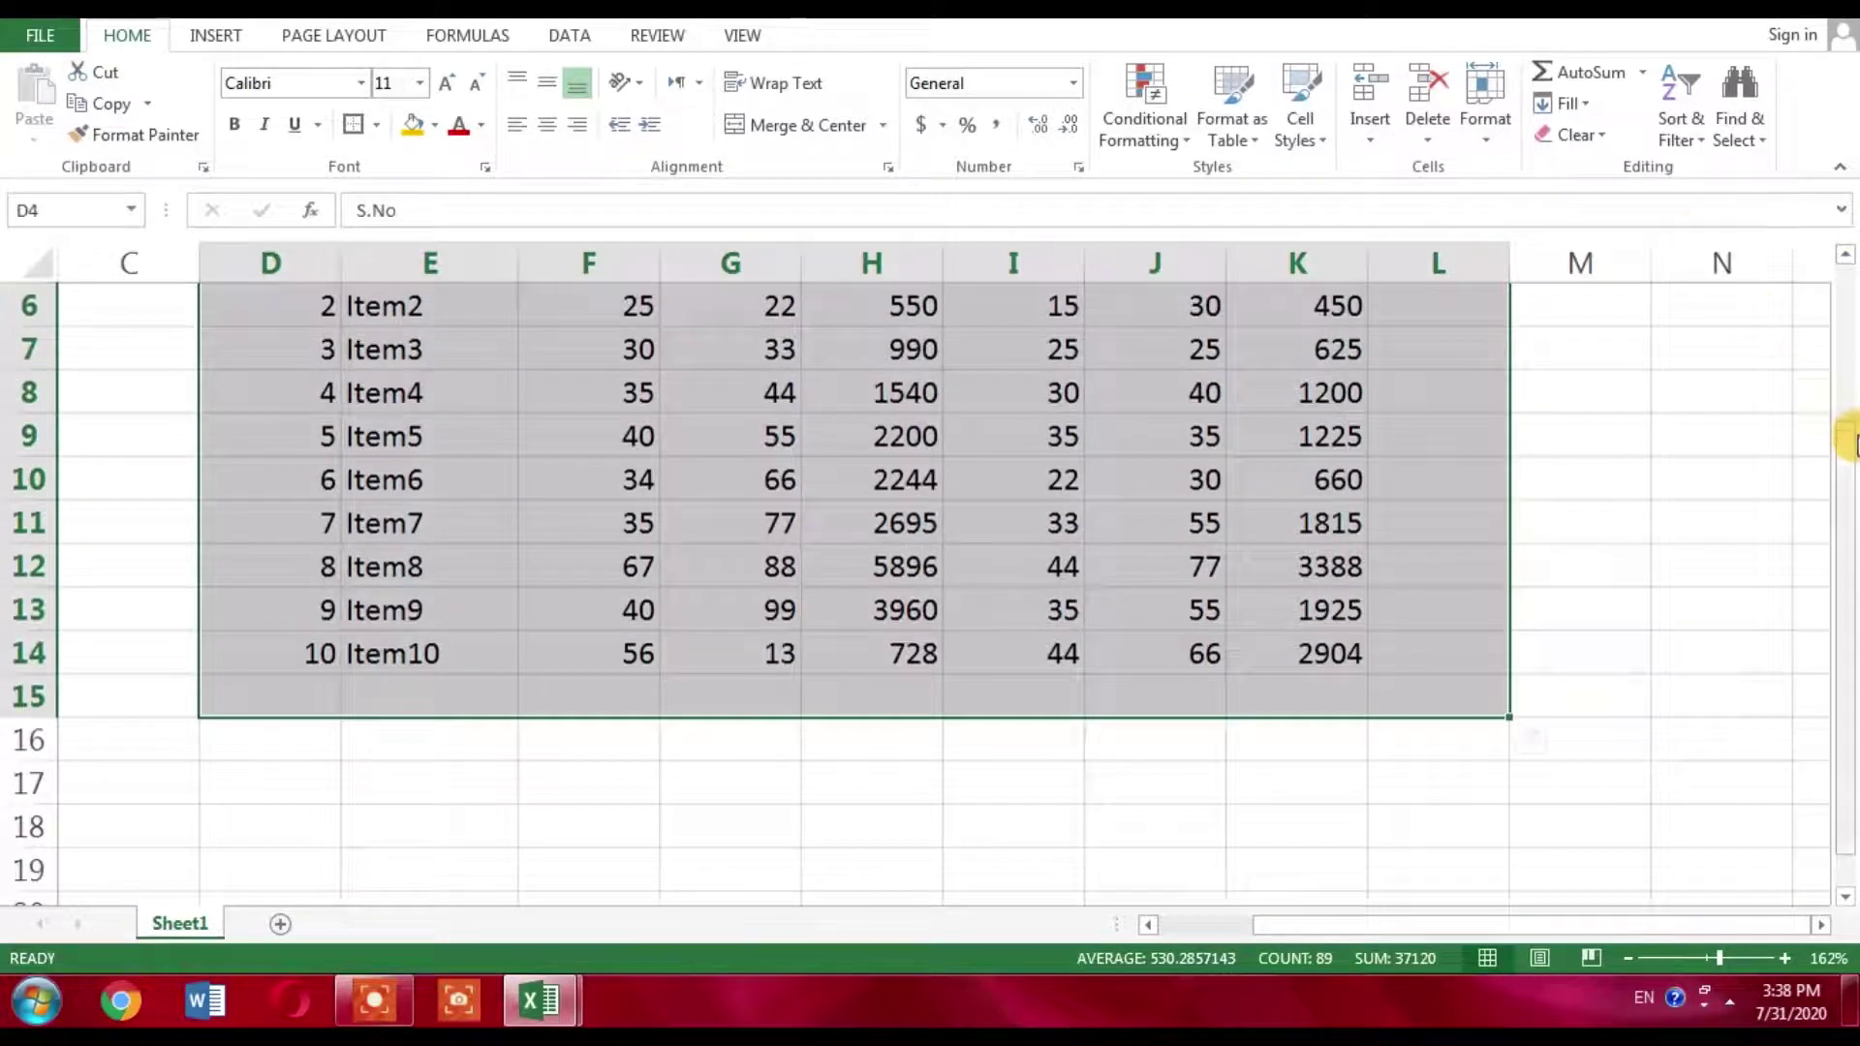
{"action": "left_click_drag", "start_coordinate": [1849, 432], "coordinate": [1851, 354]}
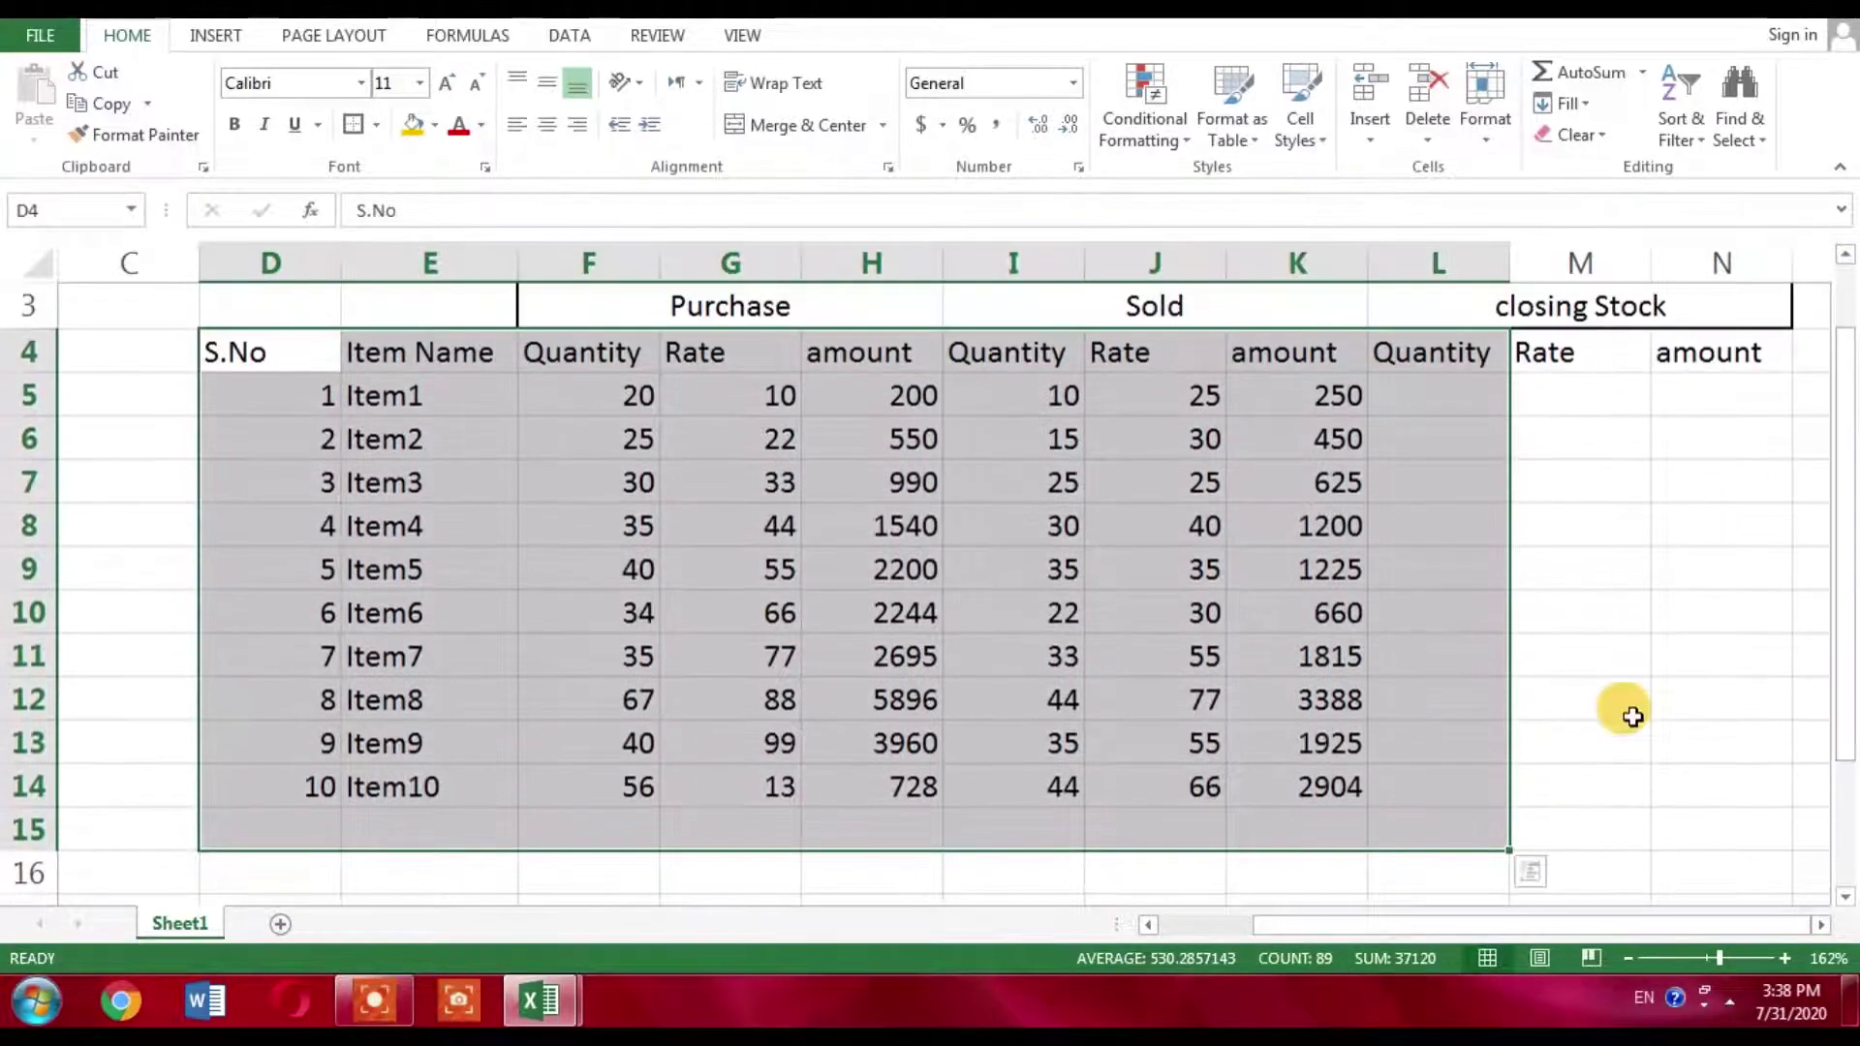
{"action": "left_click_drag", "start_coordinate": [1505, 818], "coordinate": [1715, 610]}
{"action": "left_click_drag", "start_coordinate": [286, 351], "coordinate": [1444, 620]}
{"action": "left_click_drag", "start_coordinate": [1267, 693], "coordinate": [1580, 702]}
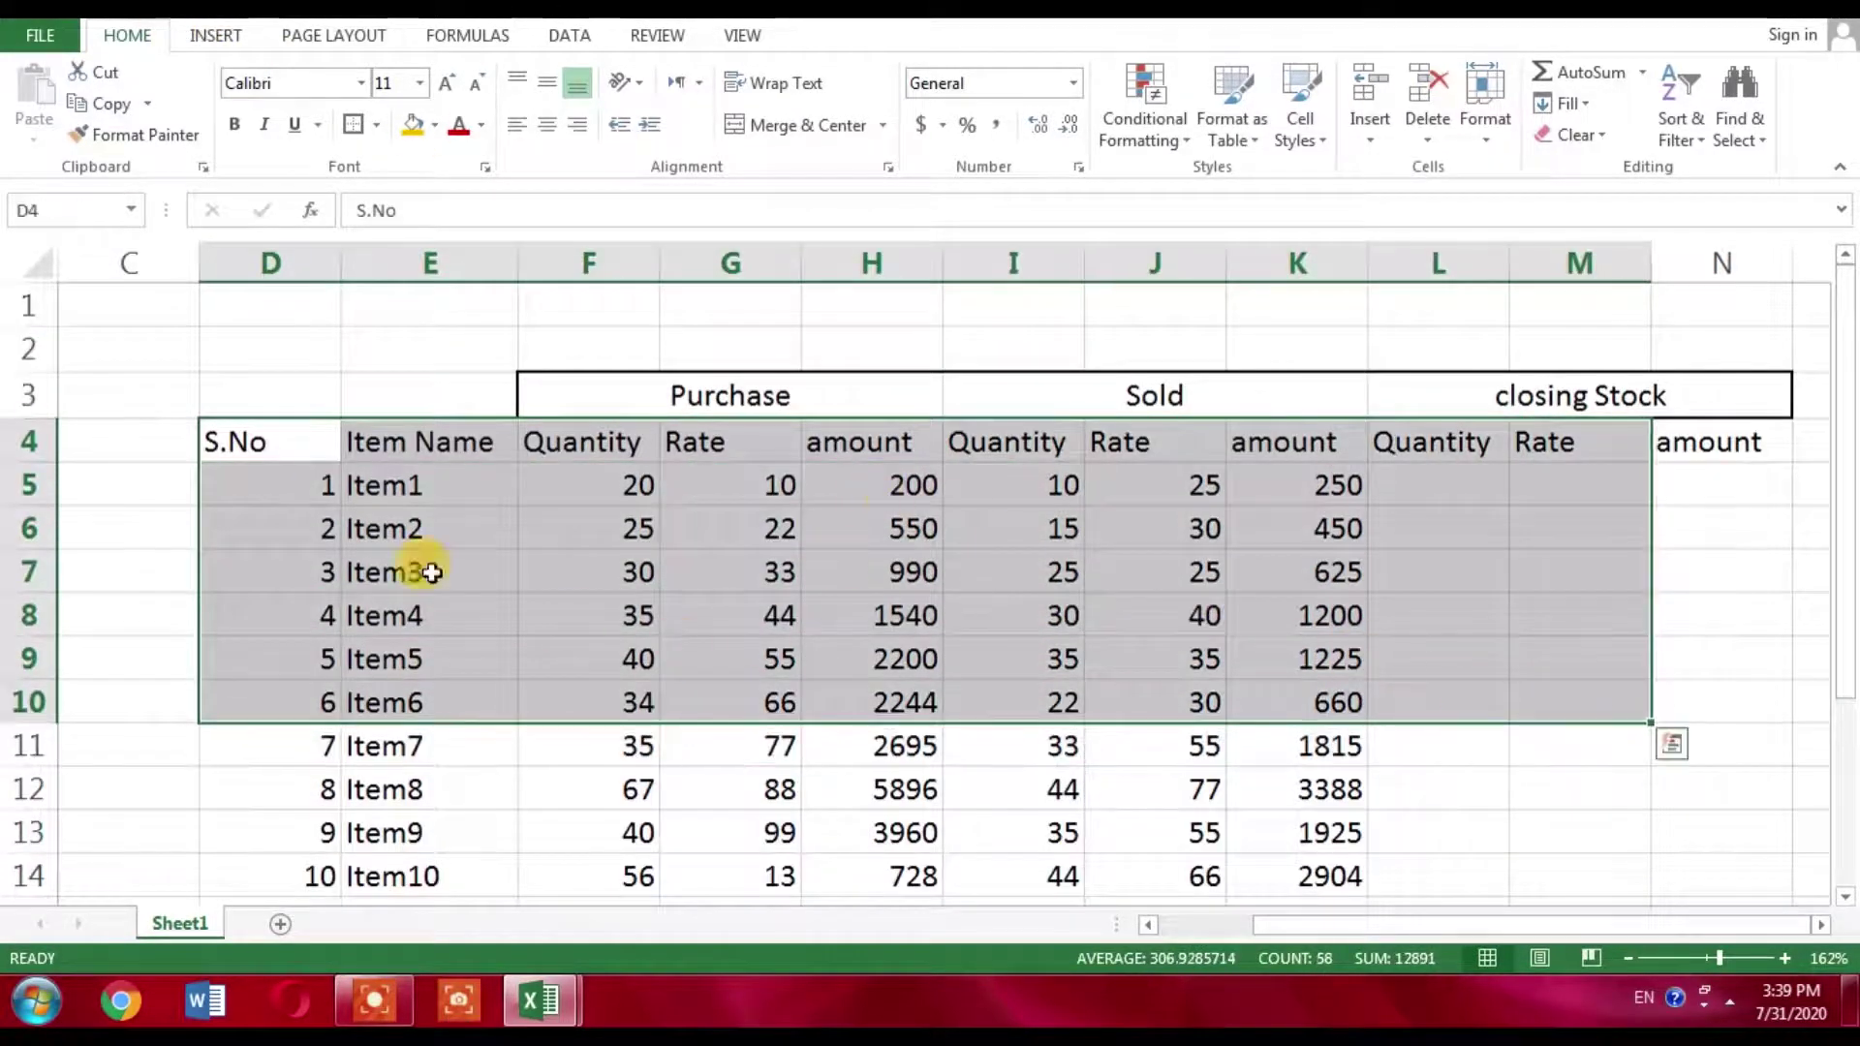
{"action": "left_click", "coordinate": [96, 475]}
{"action": "left_click", "coordinate": [208, 444]}
{"action": "left_click_drag", "start_coordinate": [387, 524], "coordinate": [1703, 888]}
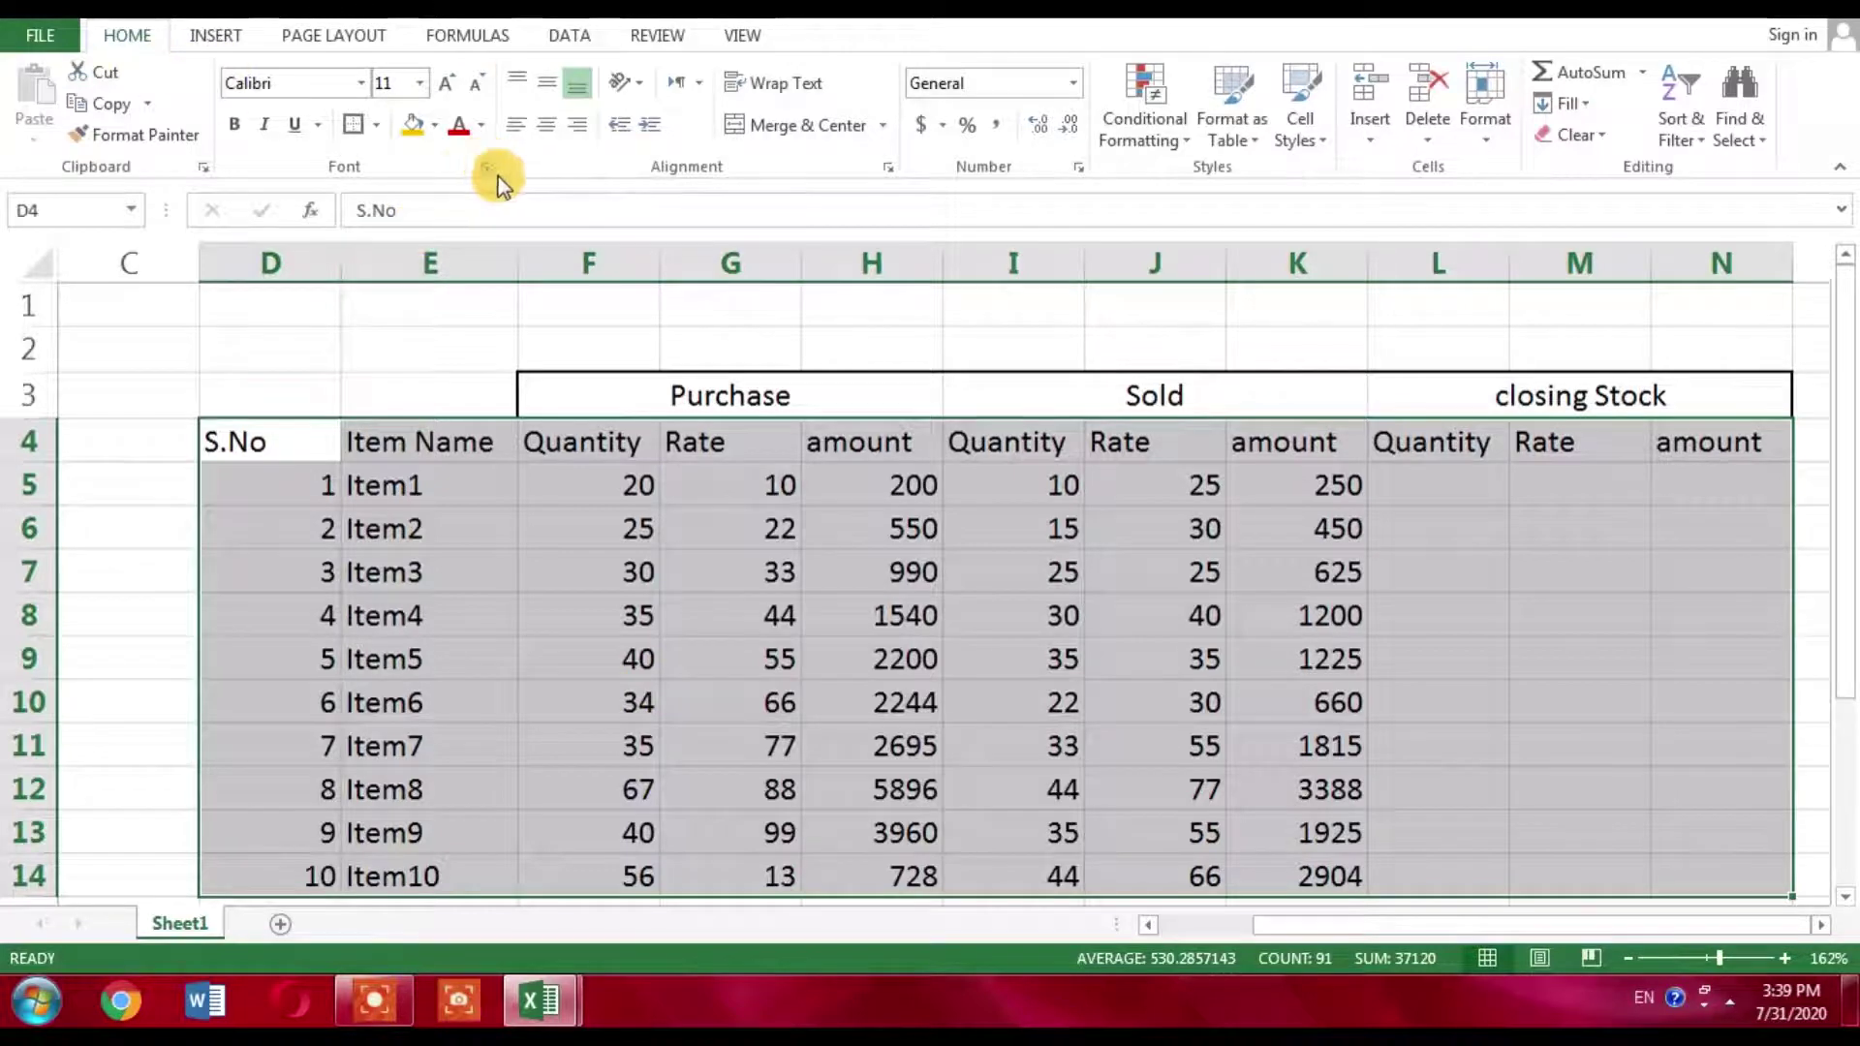
{"action": "left_click", "coordinate": [373, 125]}
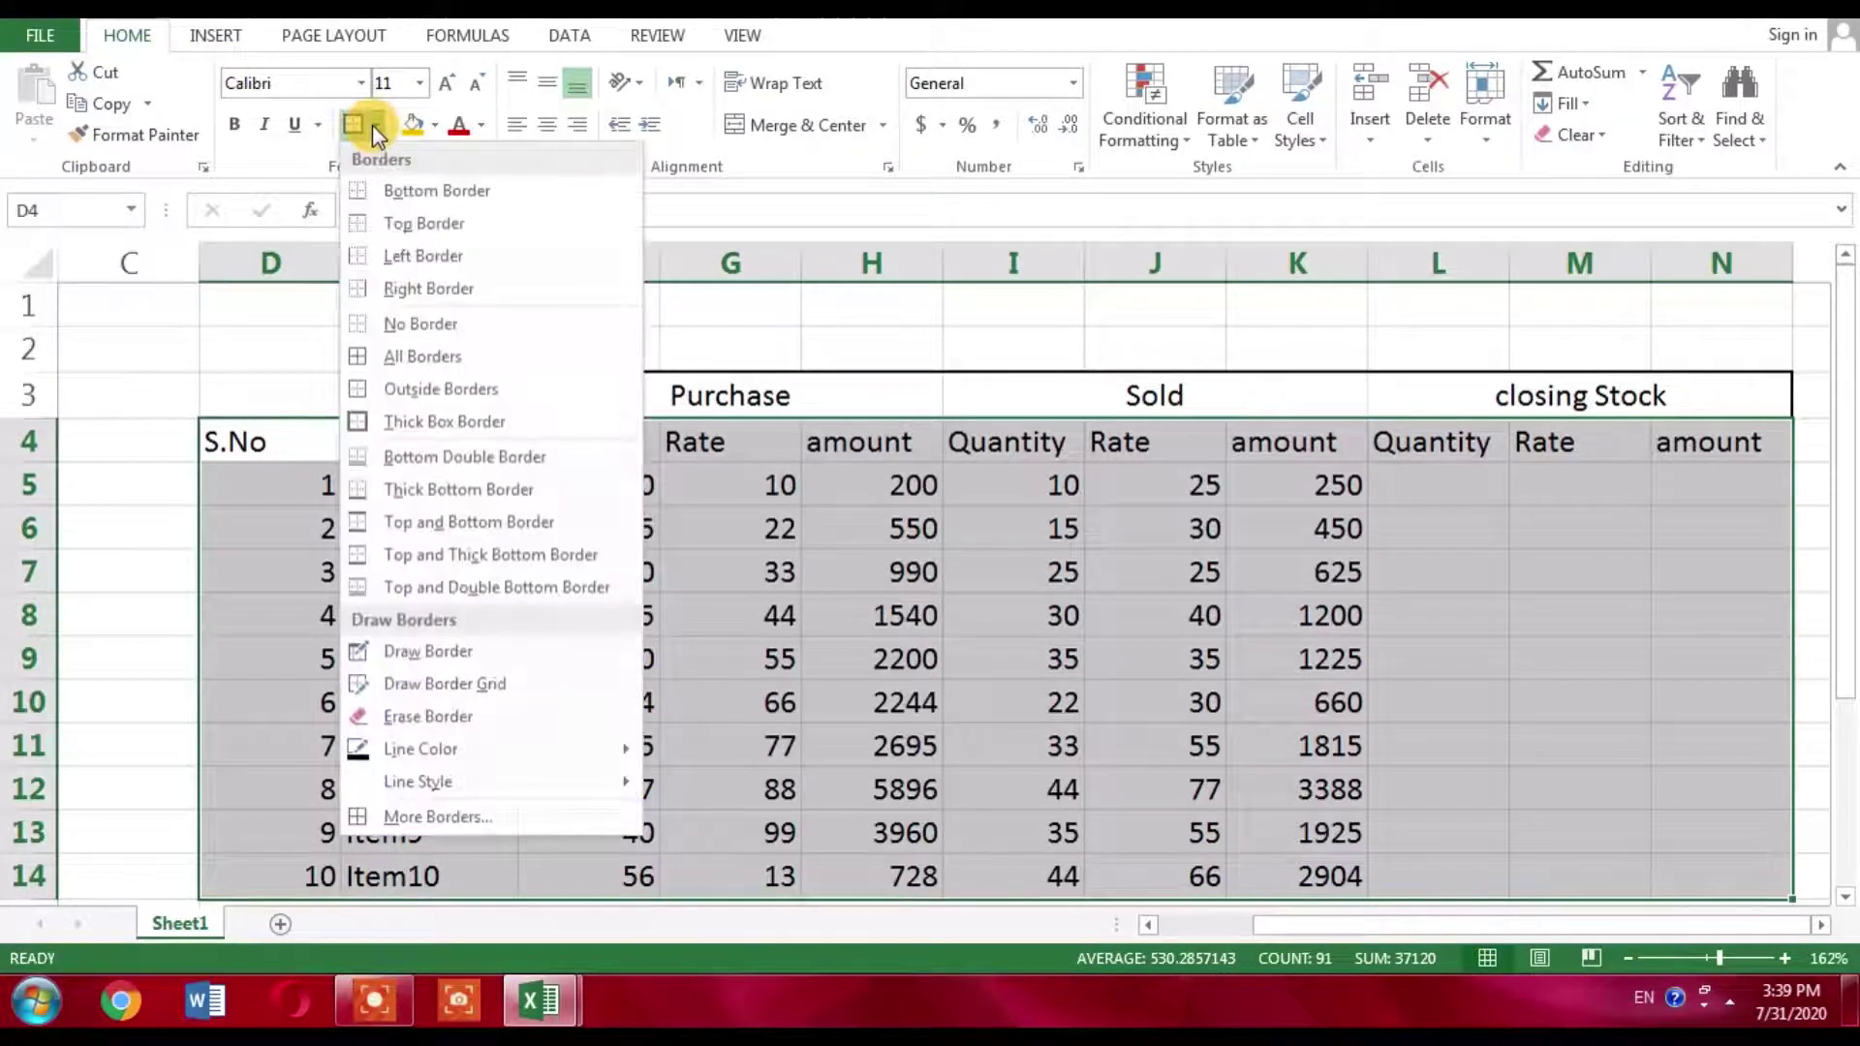
{"action": "left_click", "coordinate": [432, 417]}
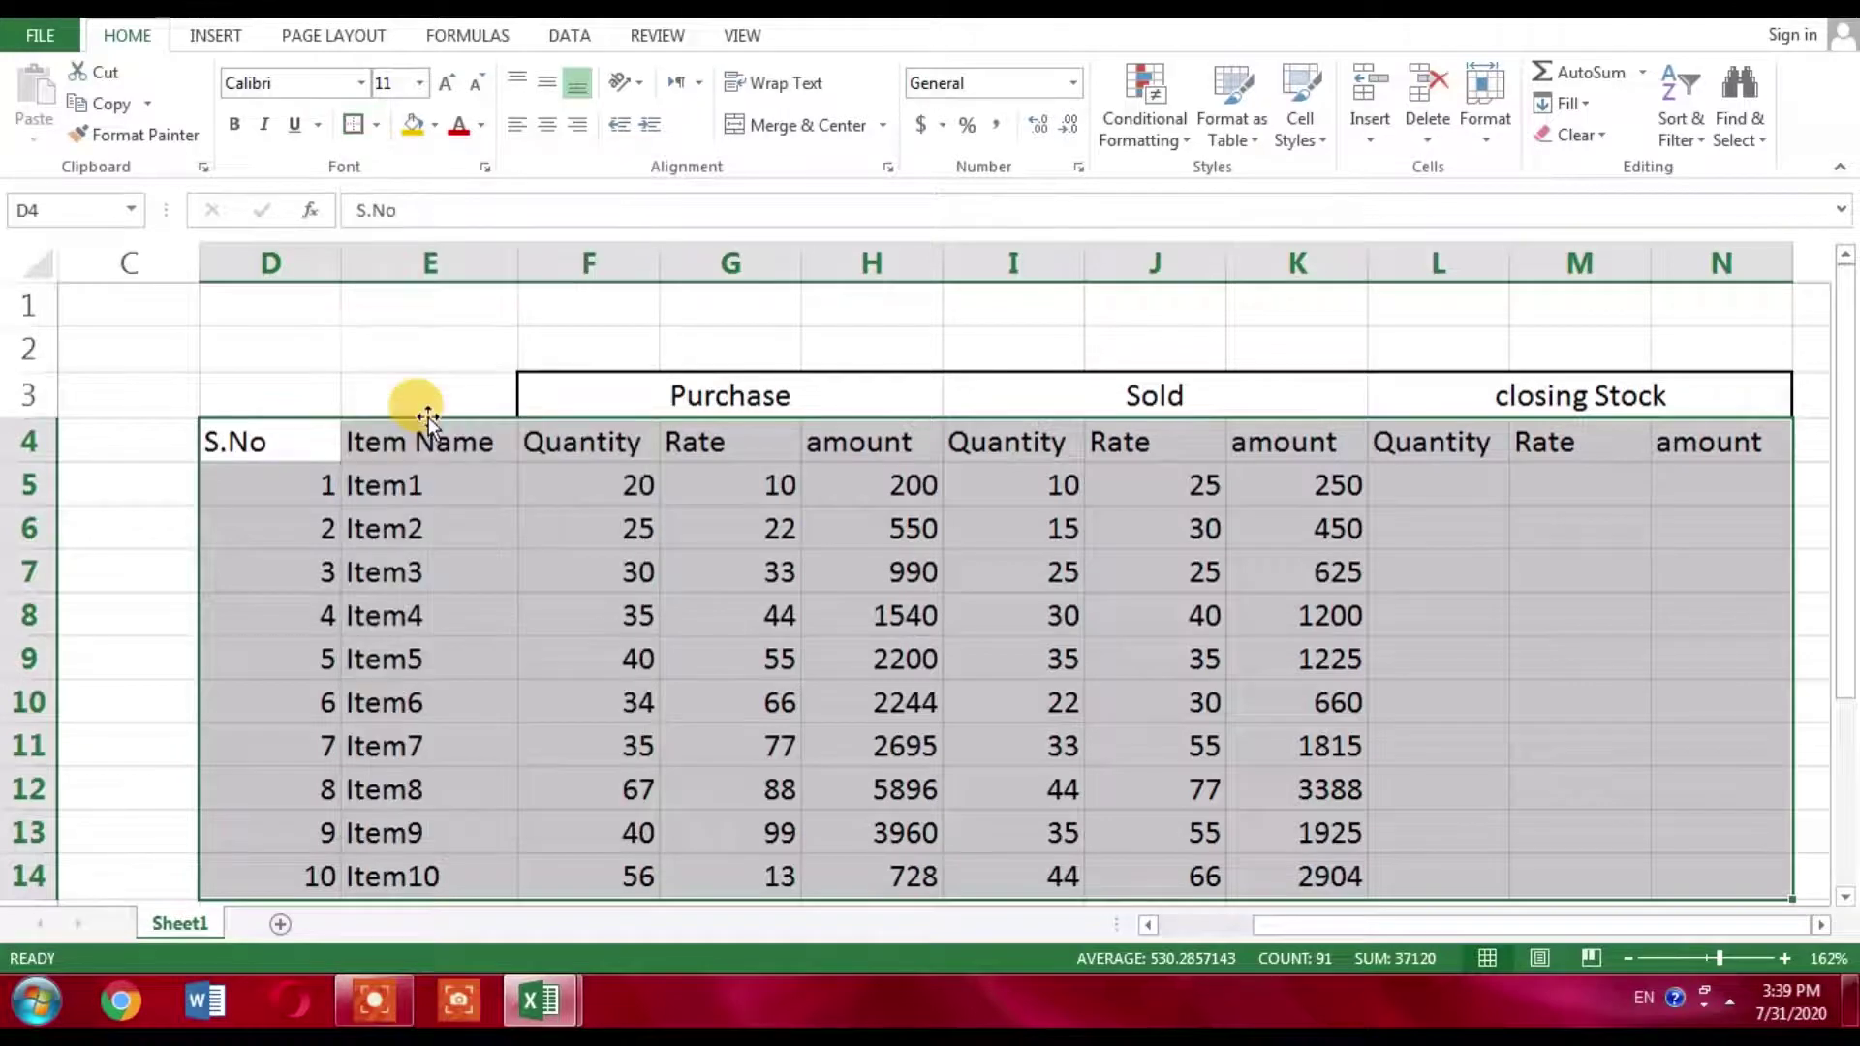
{"action": "left_click", "coordinate": [266, 344]}
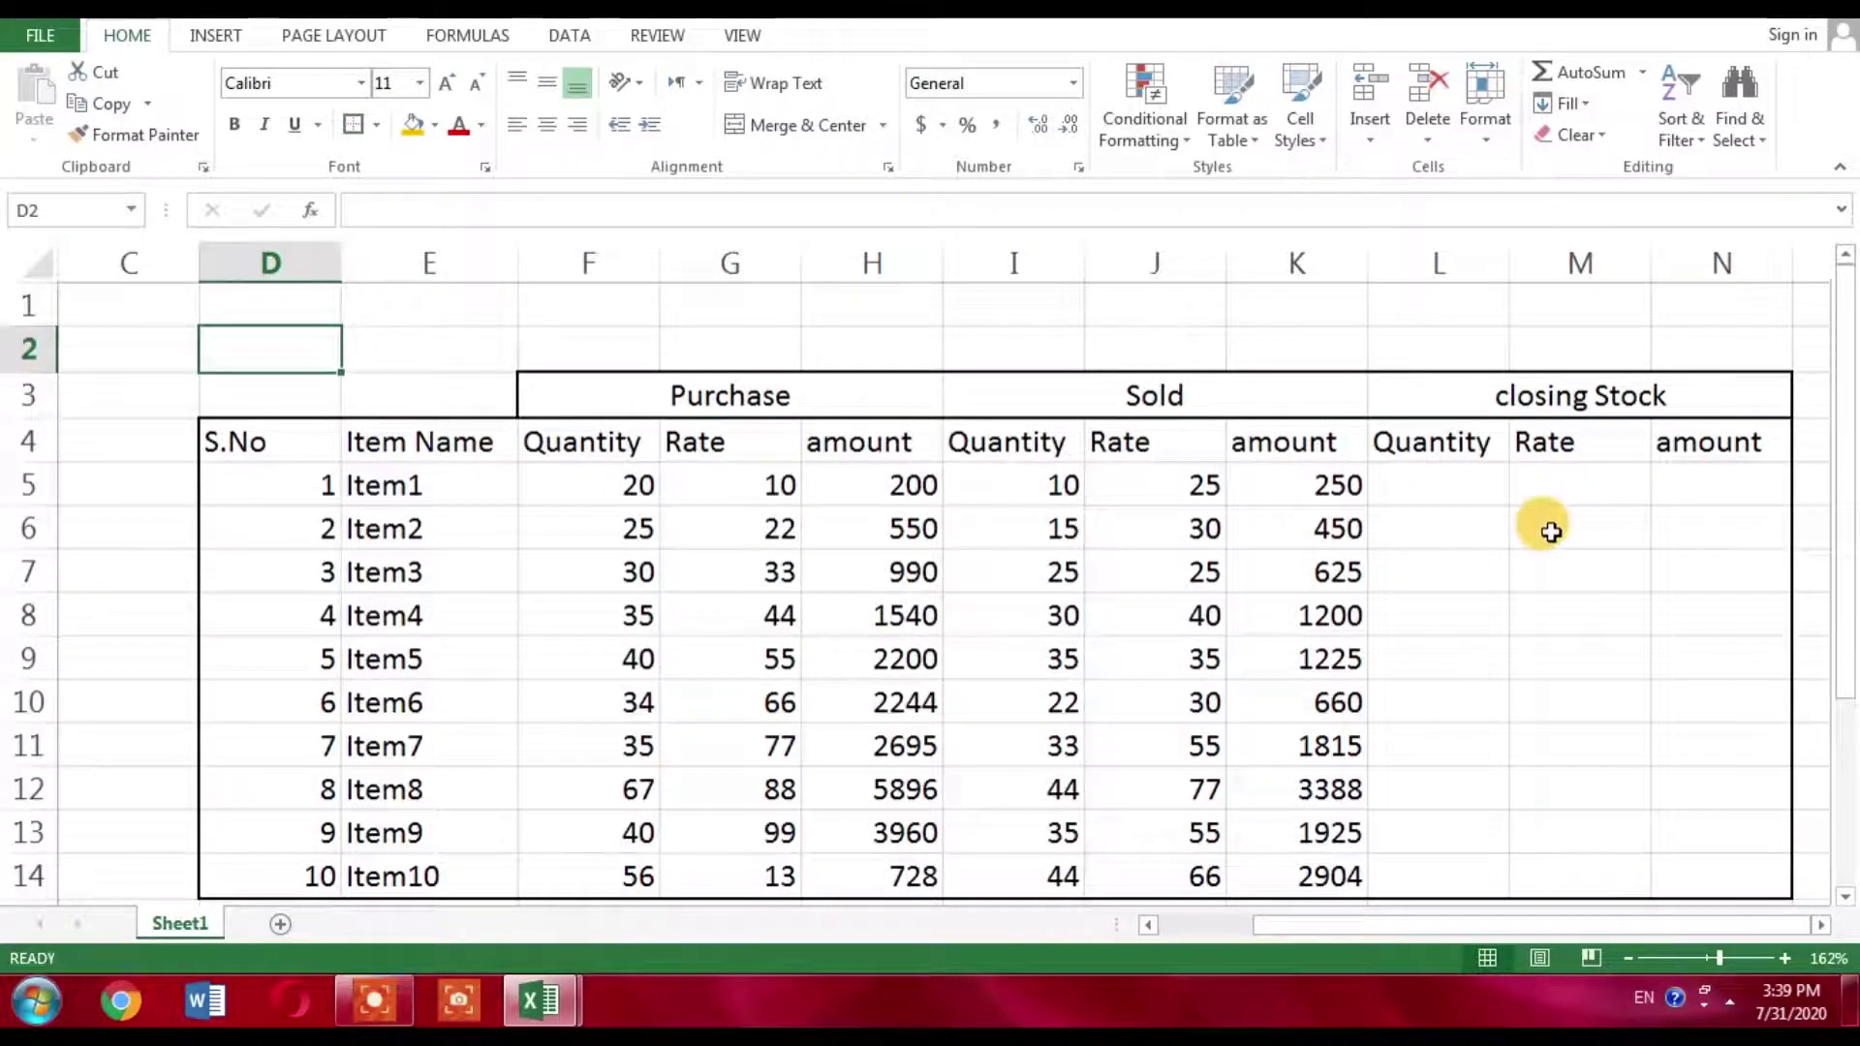
Enter =F5-I5 in L5 and fill it down to L14 for the closing quantities.
{"action": "left_click", "coordinate": [1430, 492]}
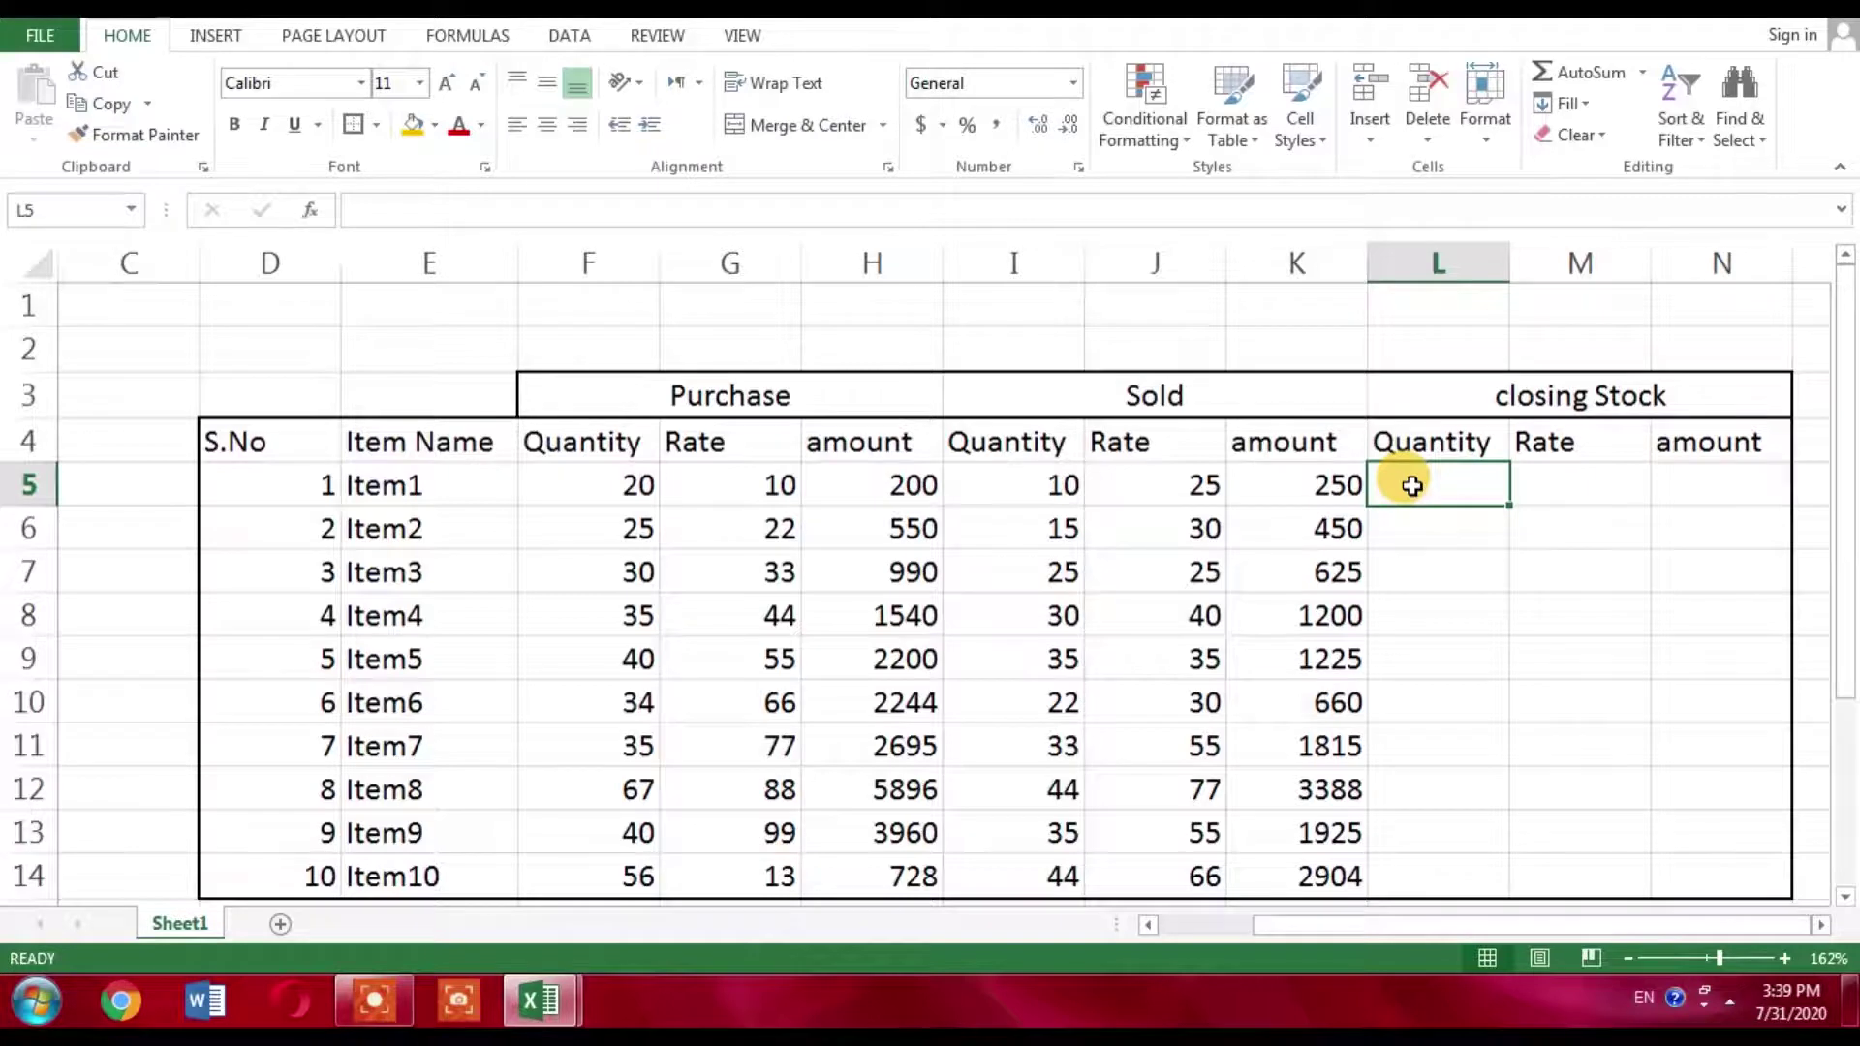
{"action": "type", "text": "="}
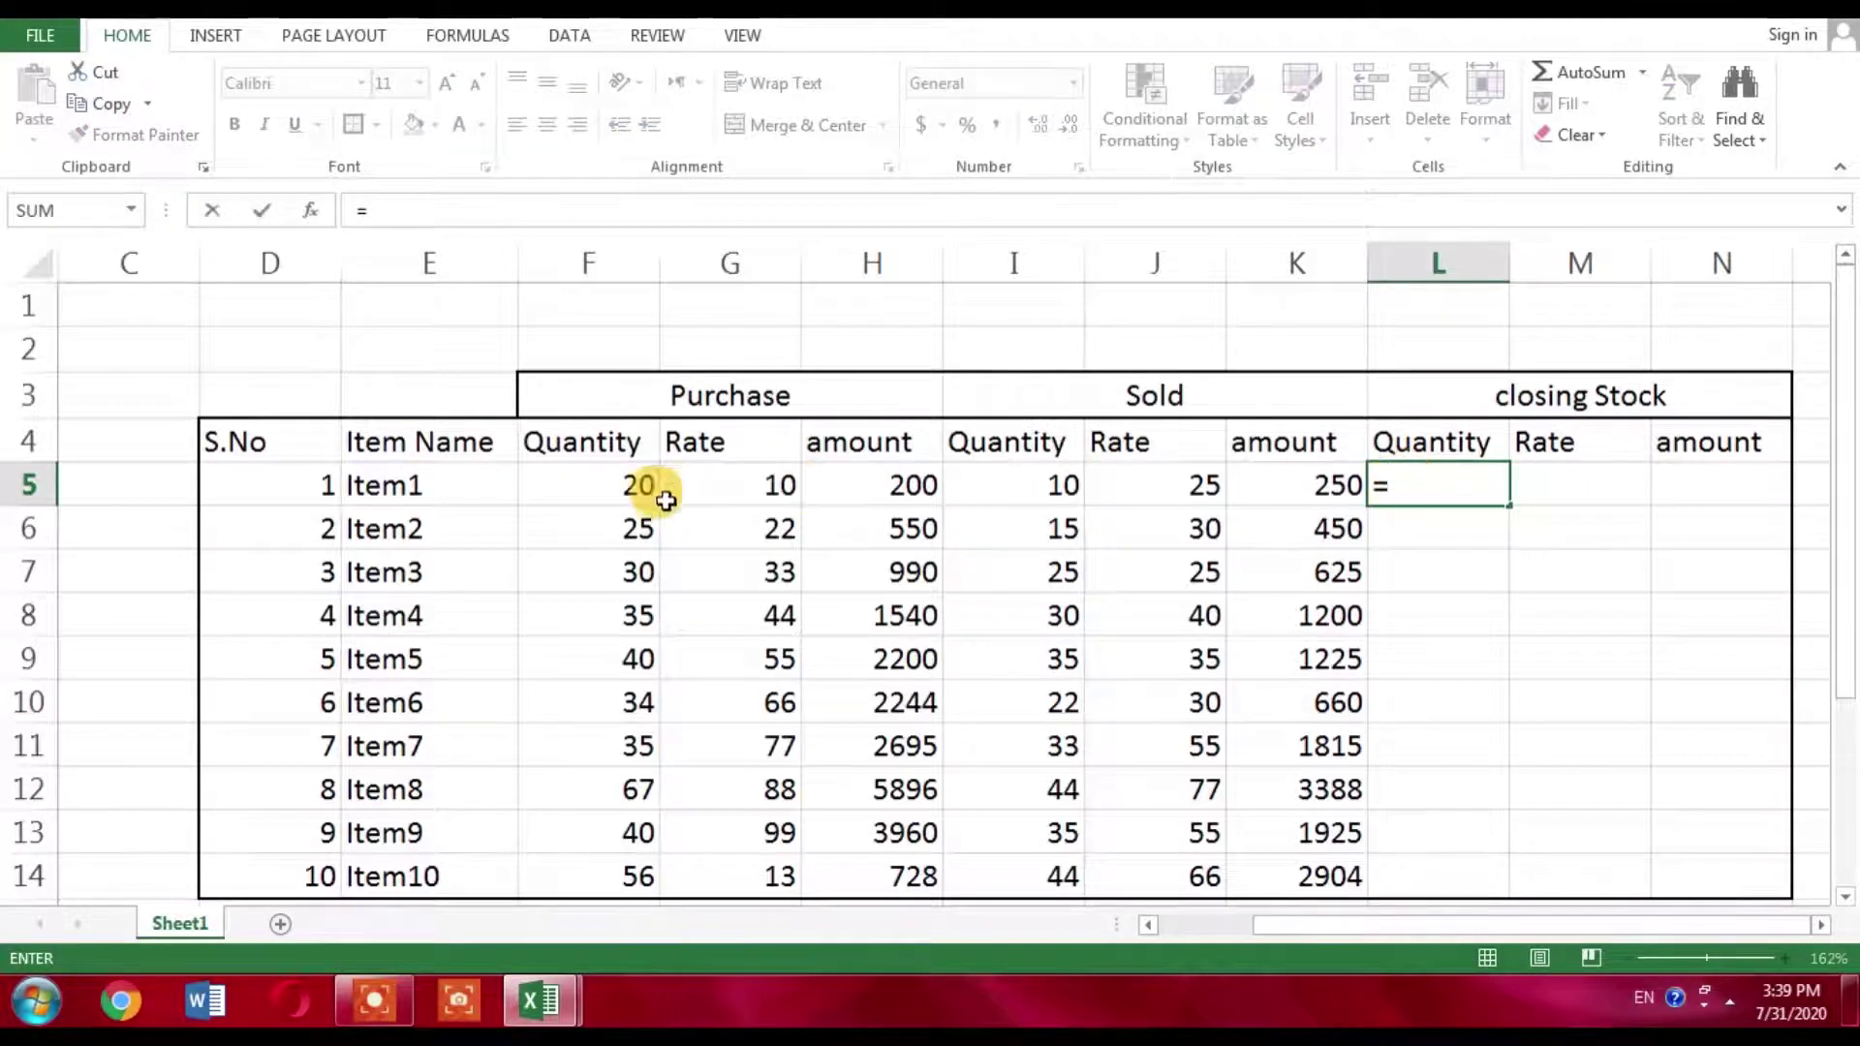
{"action": "left_click", "coordinate": [627, 496]}
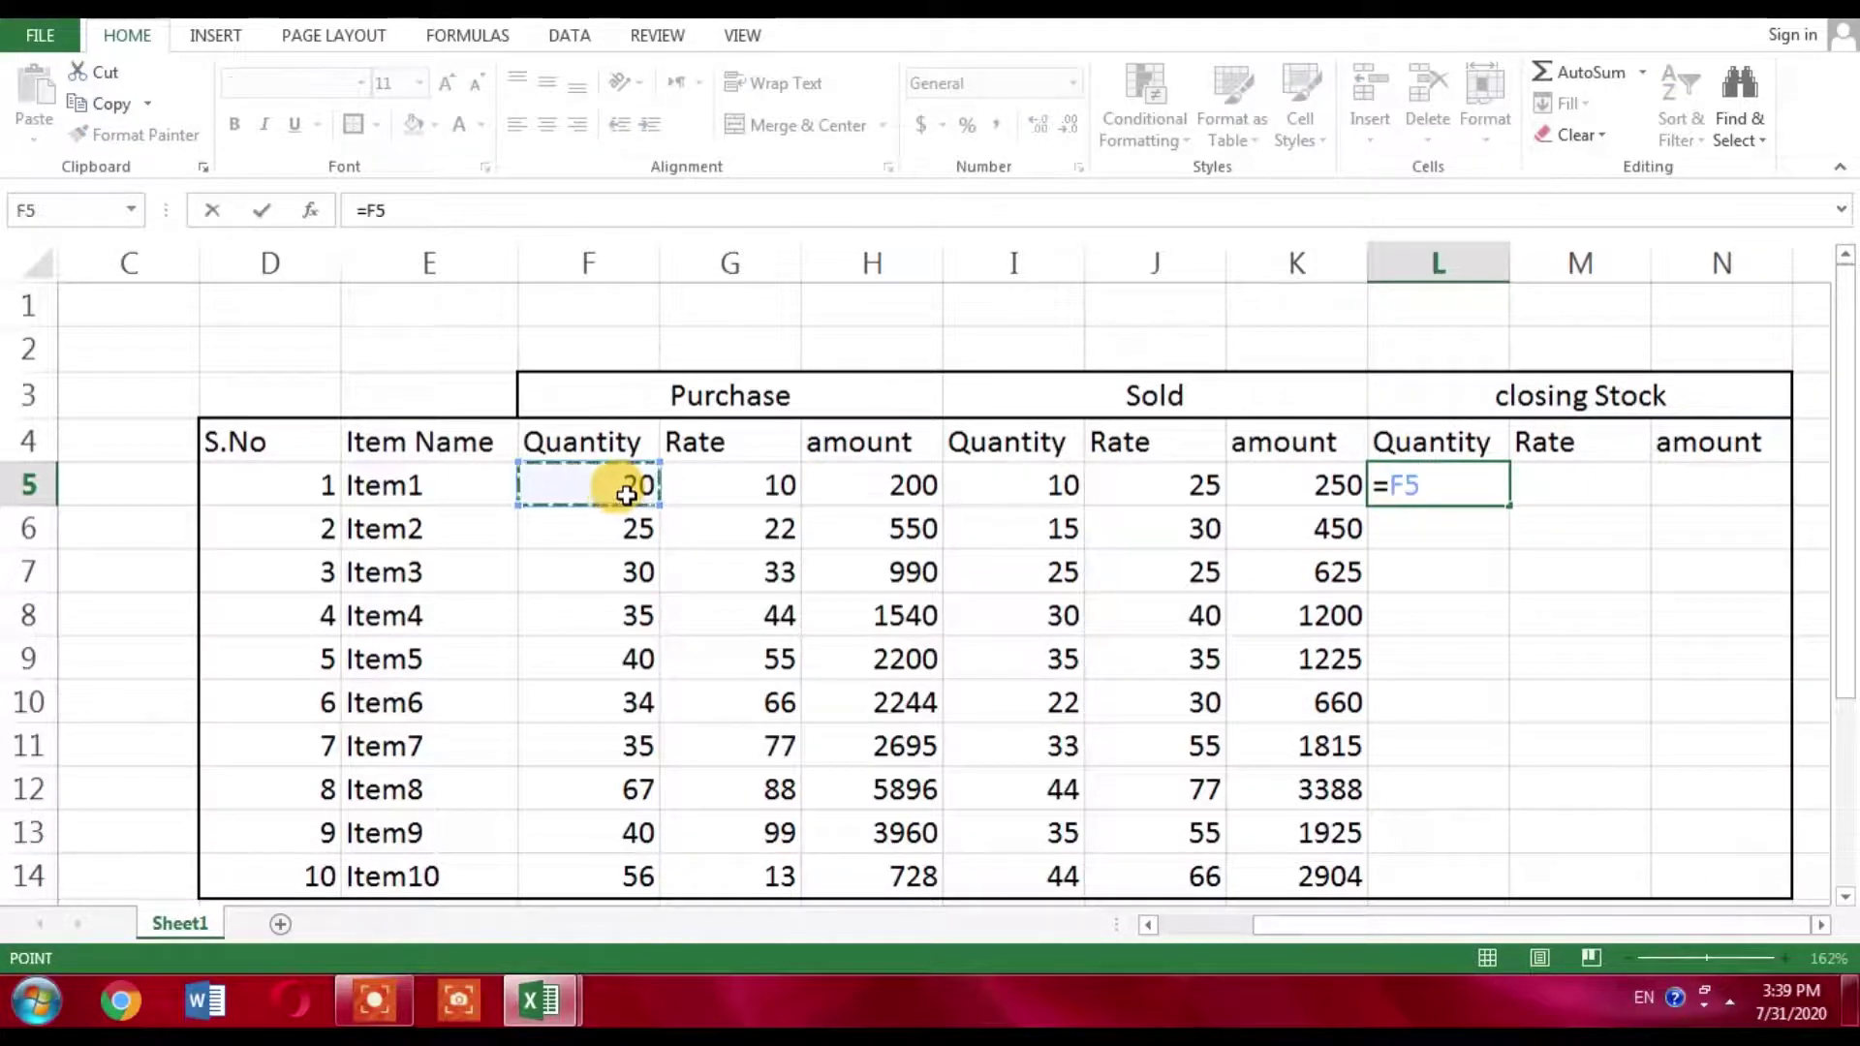
{"action": "type", "text": "-"}
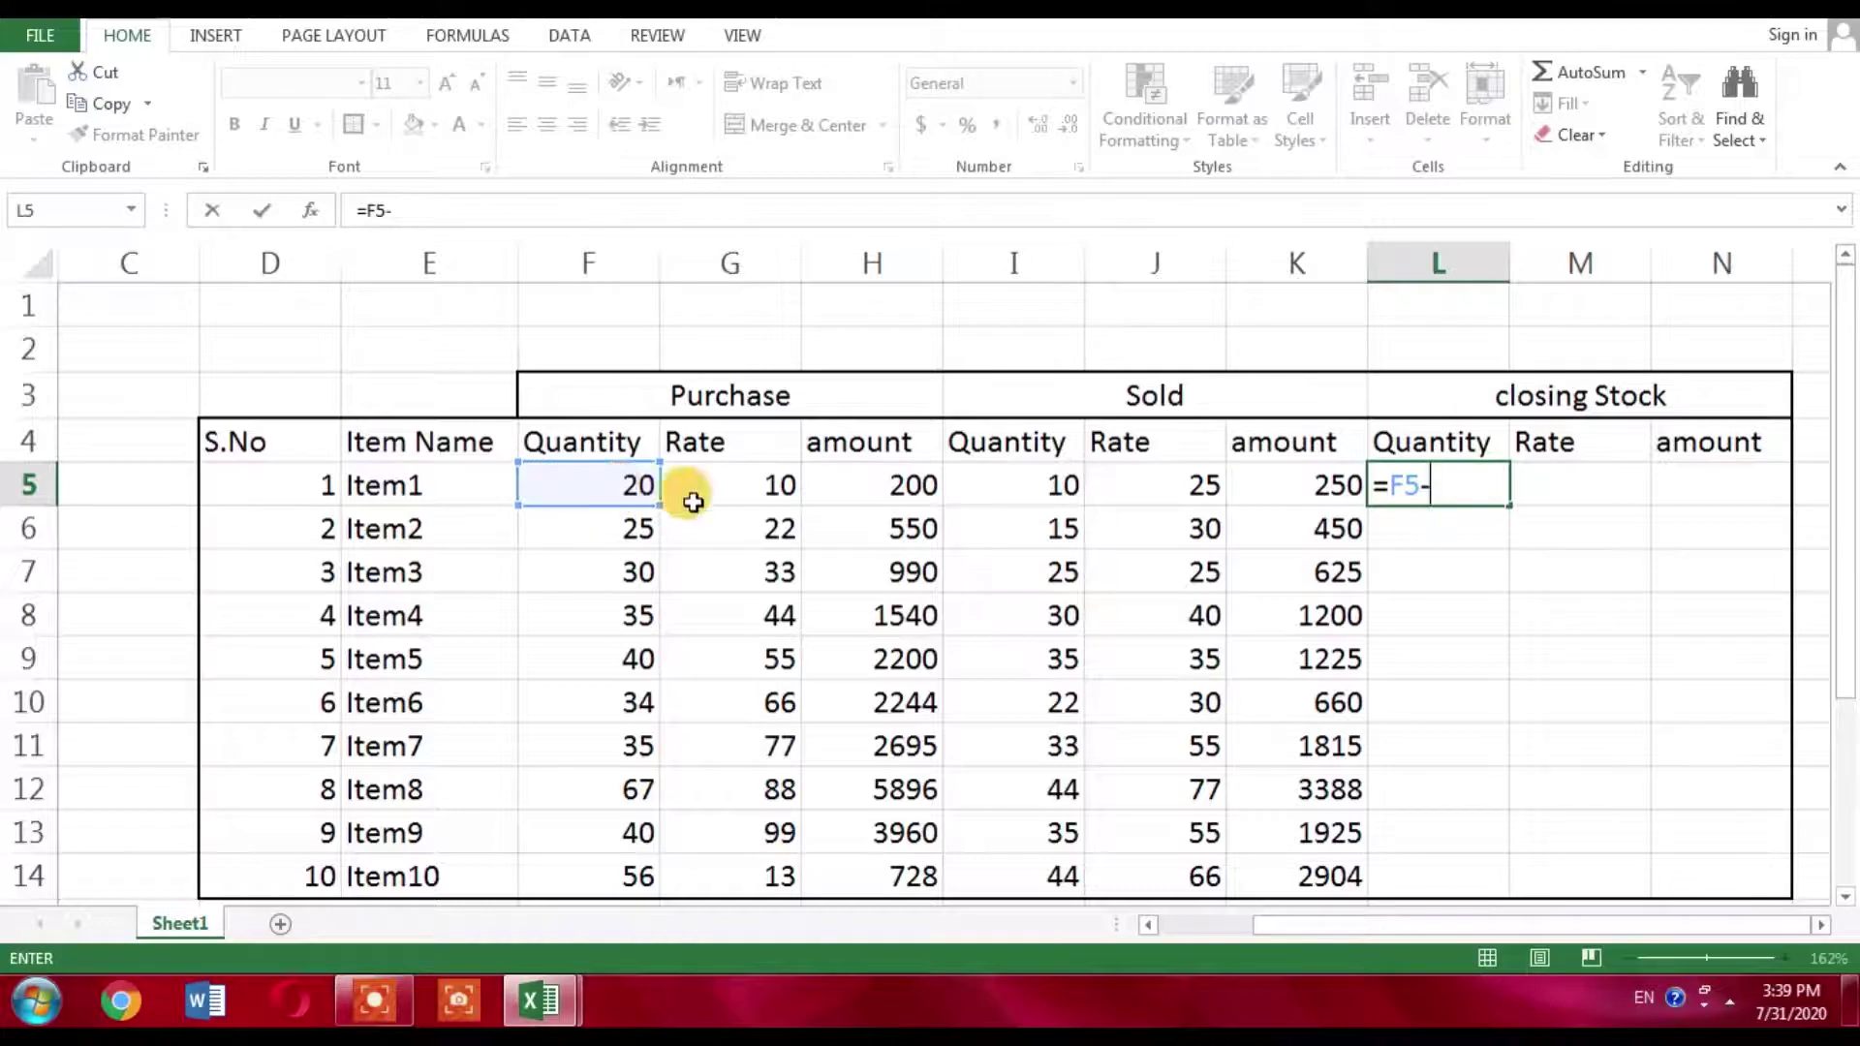
{"action": "left_click", "coordinate": [1056, 502]}
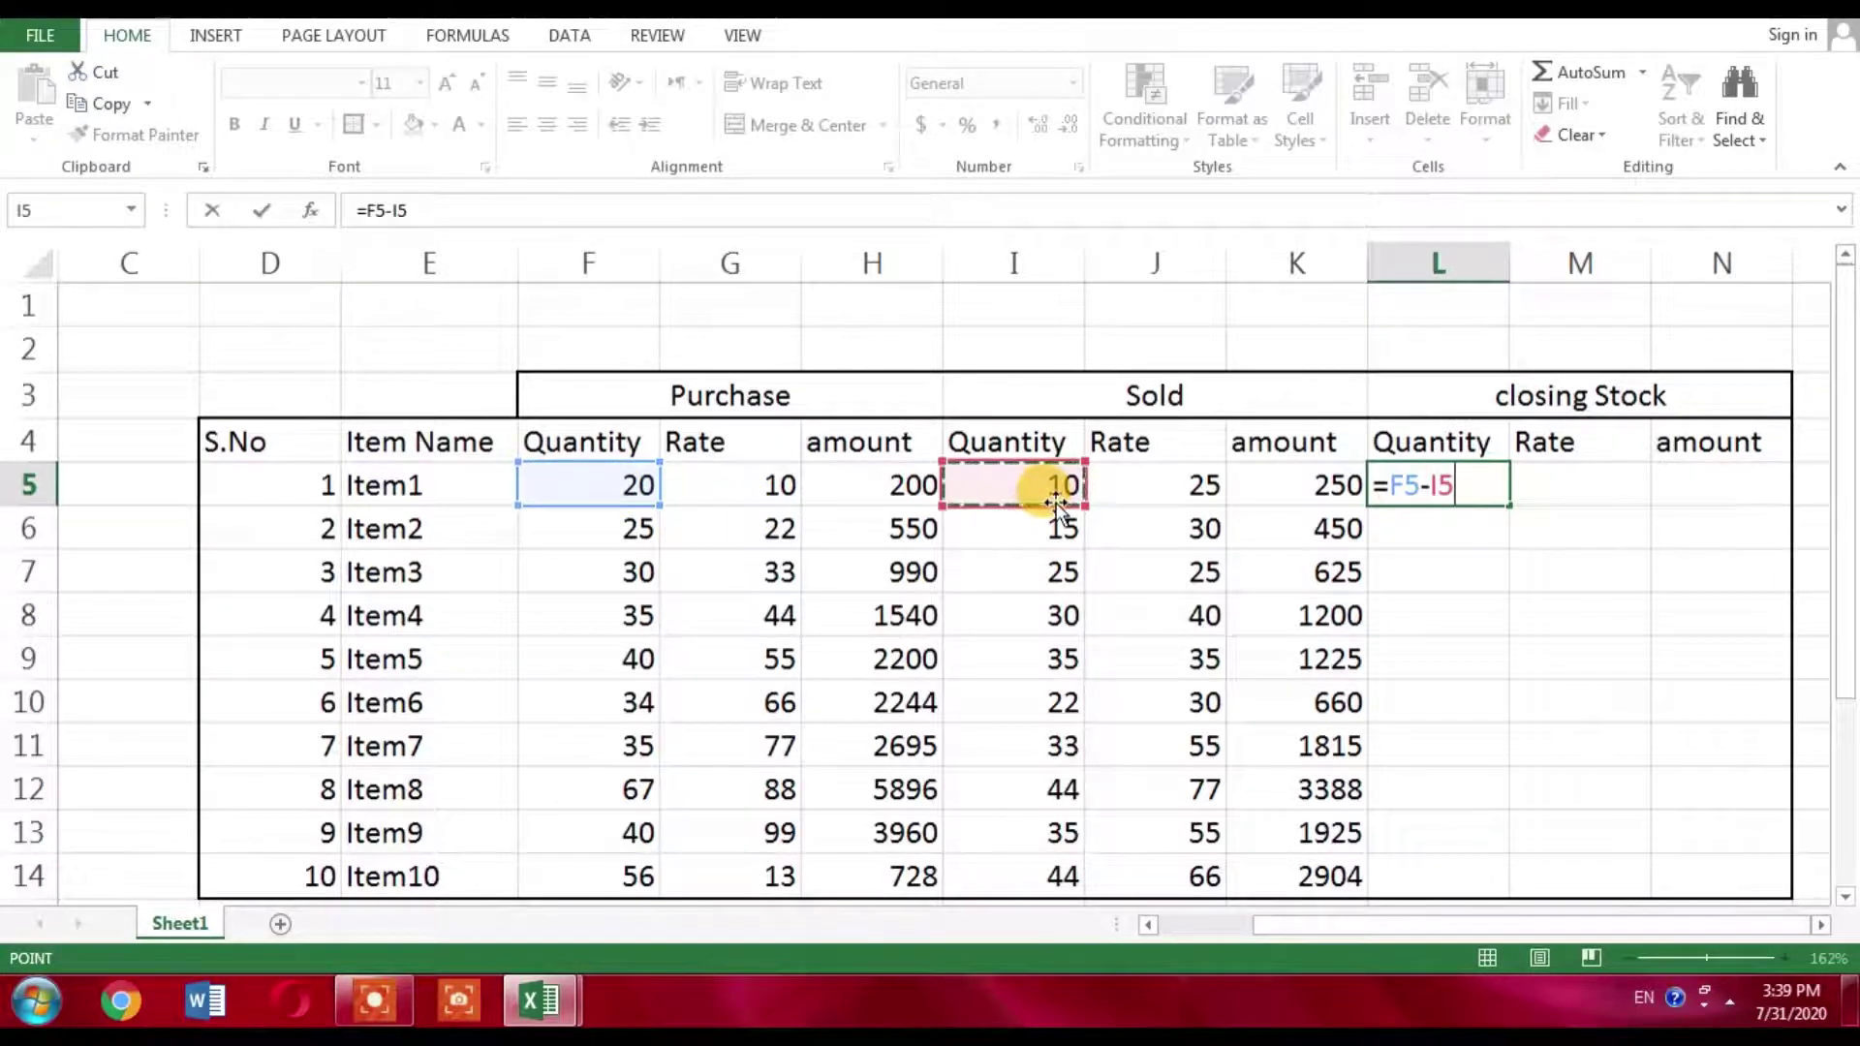
{"action": "key", "text": "Return"}
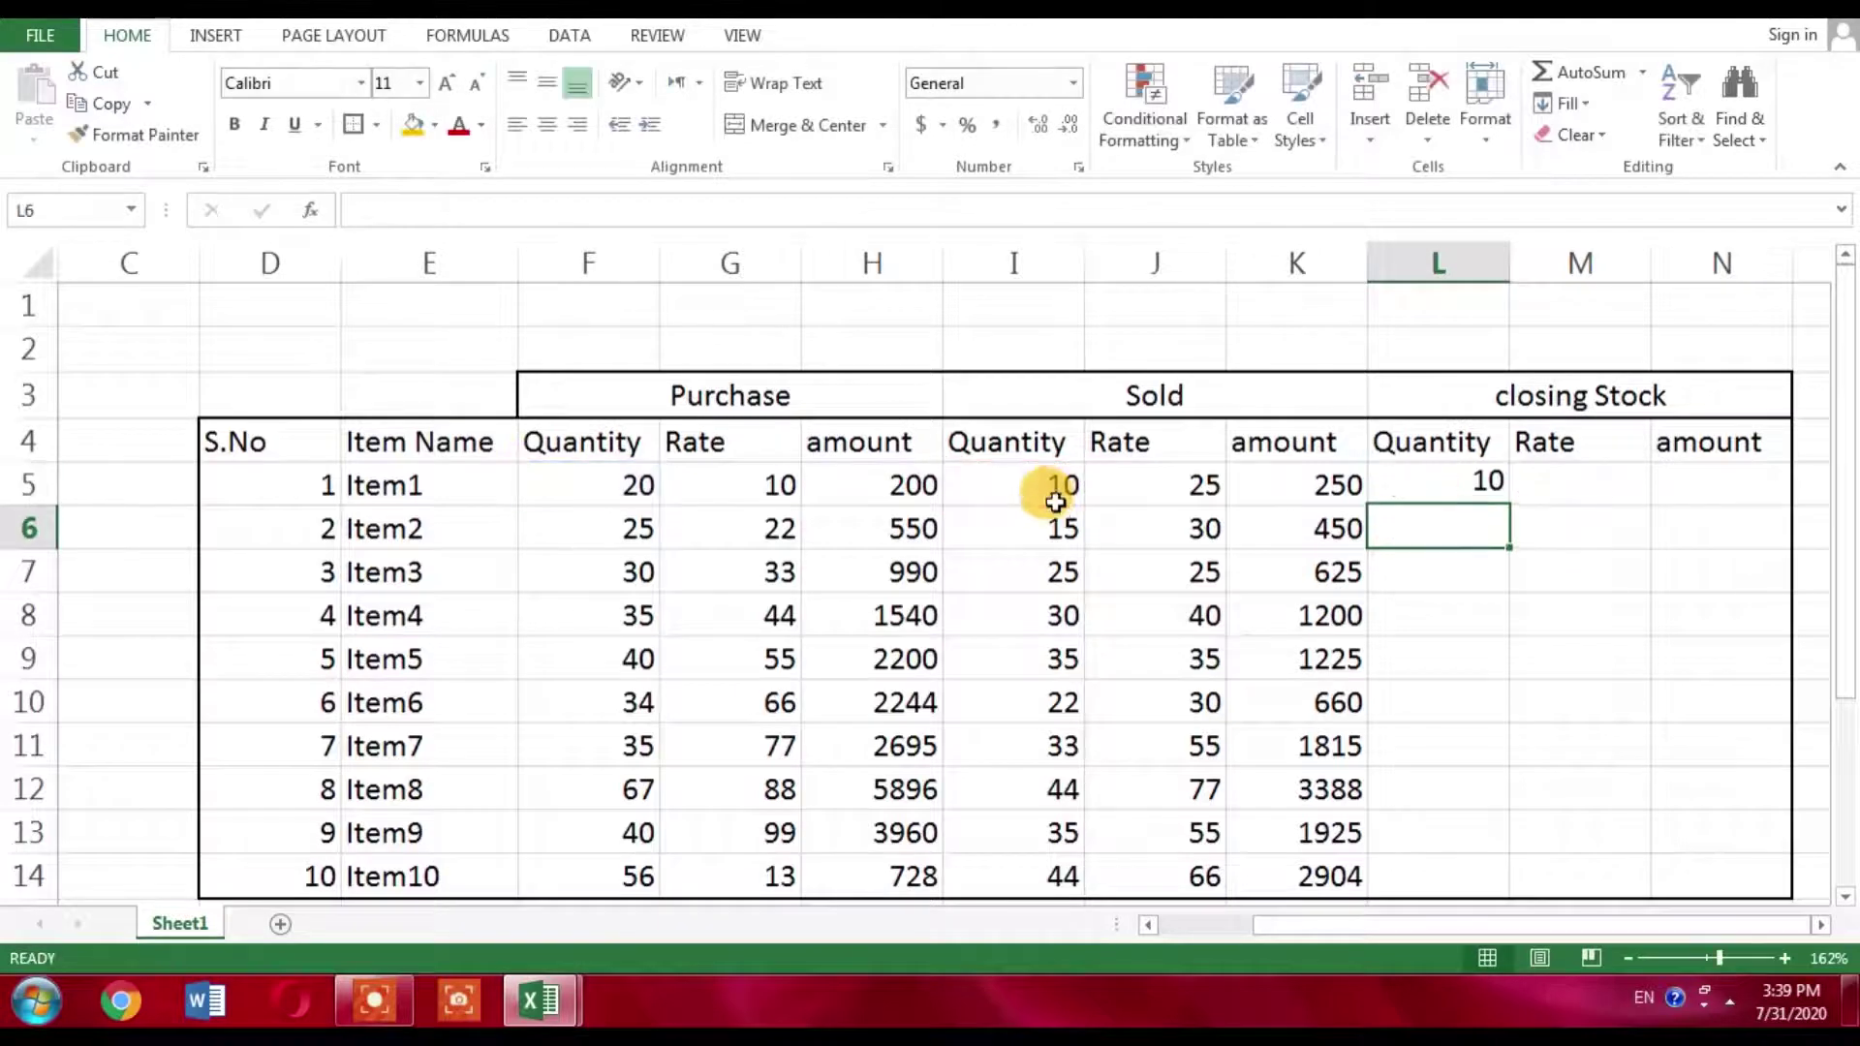
{"action": "left_click", "coordinate": [1487, 499]}
{"action": "left_click_drag", "start_coordinate": [1508, 505], "coordinate": [1498, 883]}
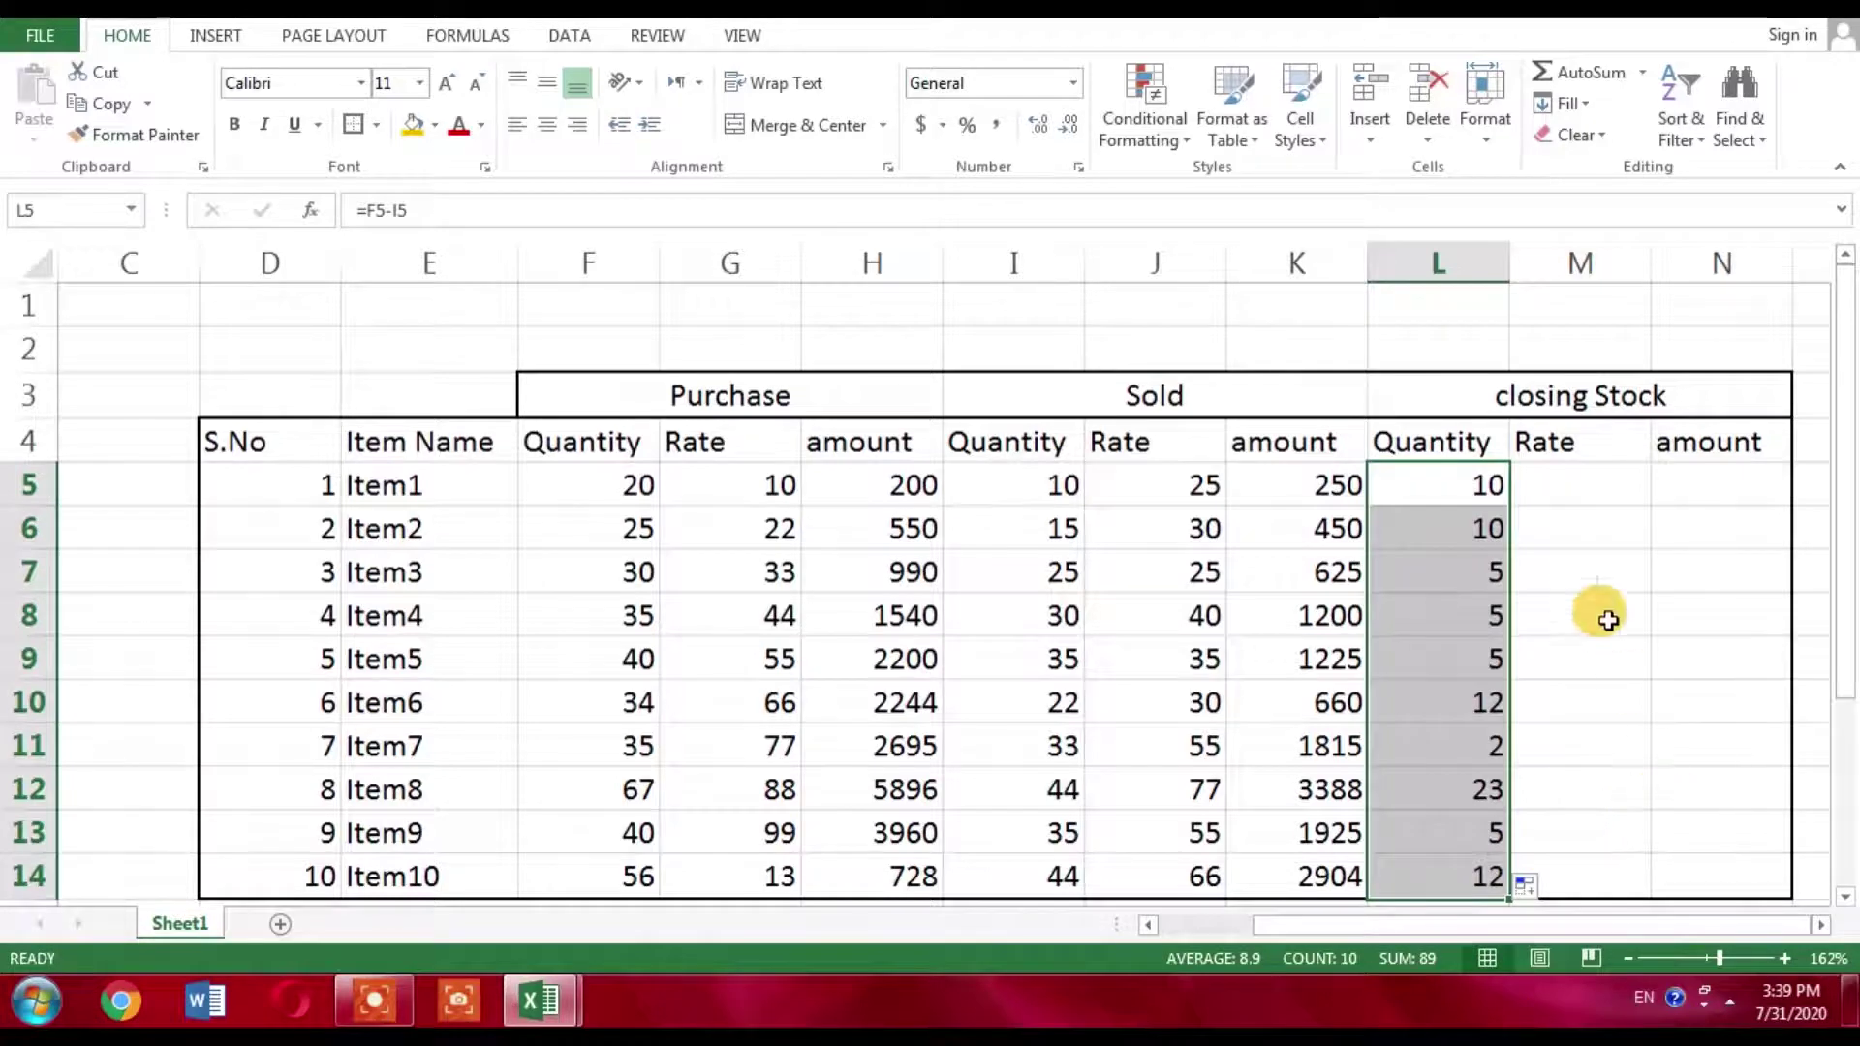
{"action": "left_click", "coordinate": [1570, 480]}
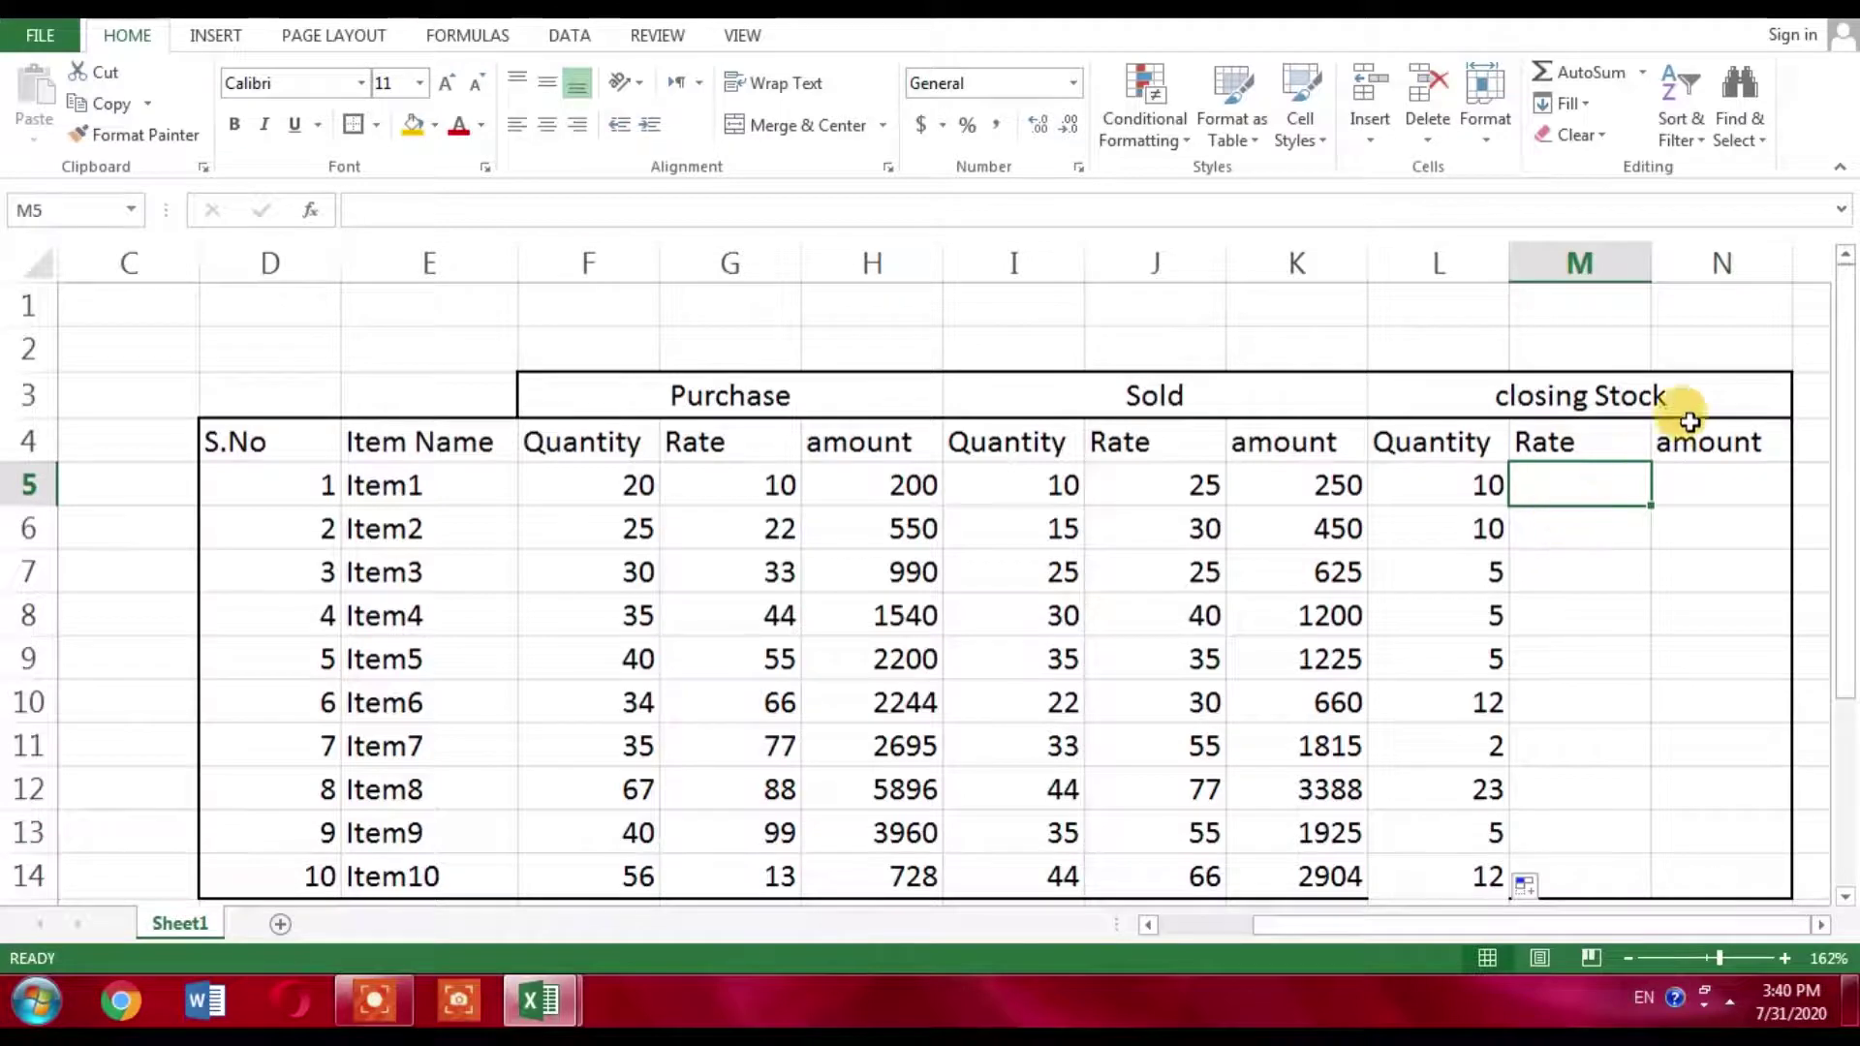
Clear the closing stock Rate column and retitle its heading 'Amount'.
{"action": "left_click_drag", "start_coordinate": [1556, 445], "coordinate": [1551, 883]}
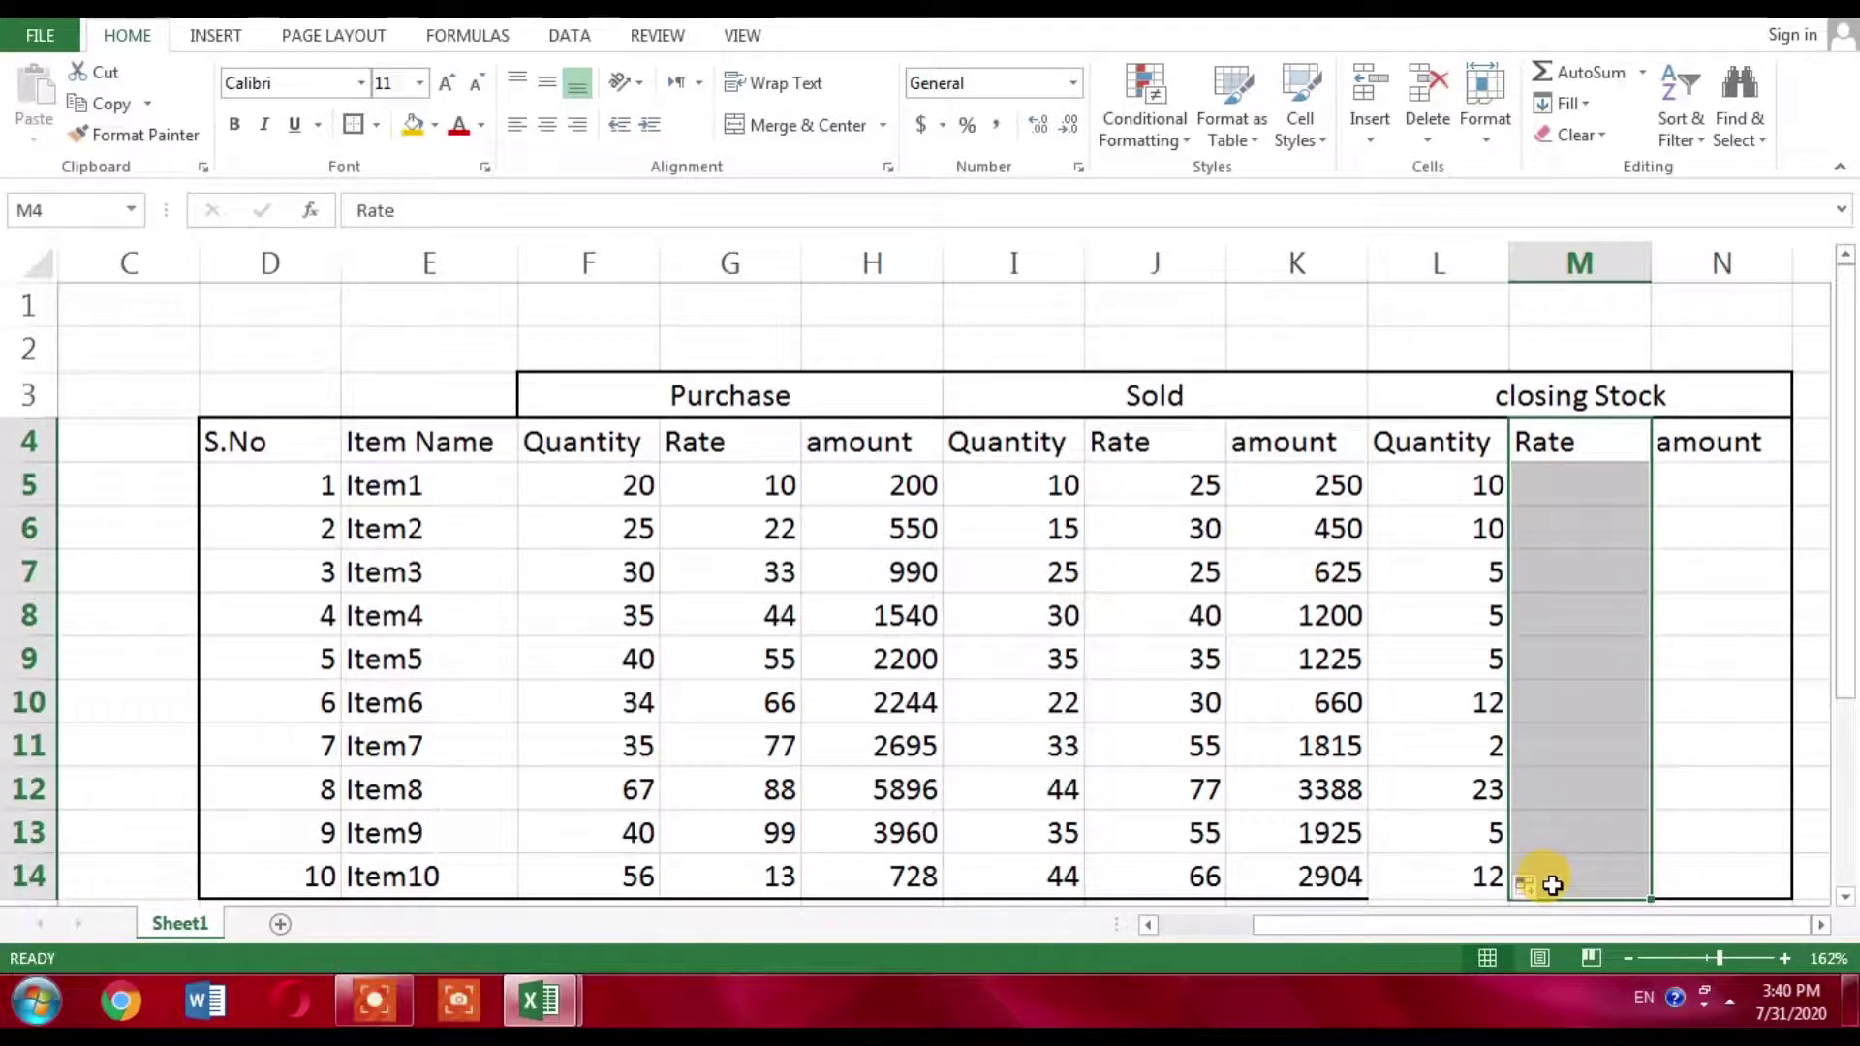
{"action": "key", "text": "Delete"}
{"action": "left_click", "coordinate": [1686, 479]}
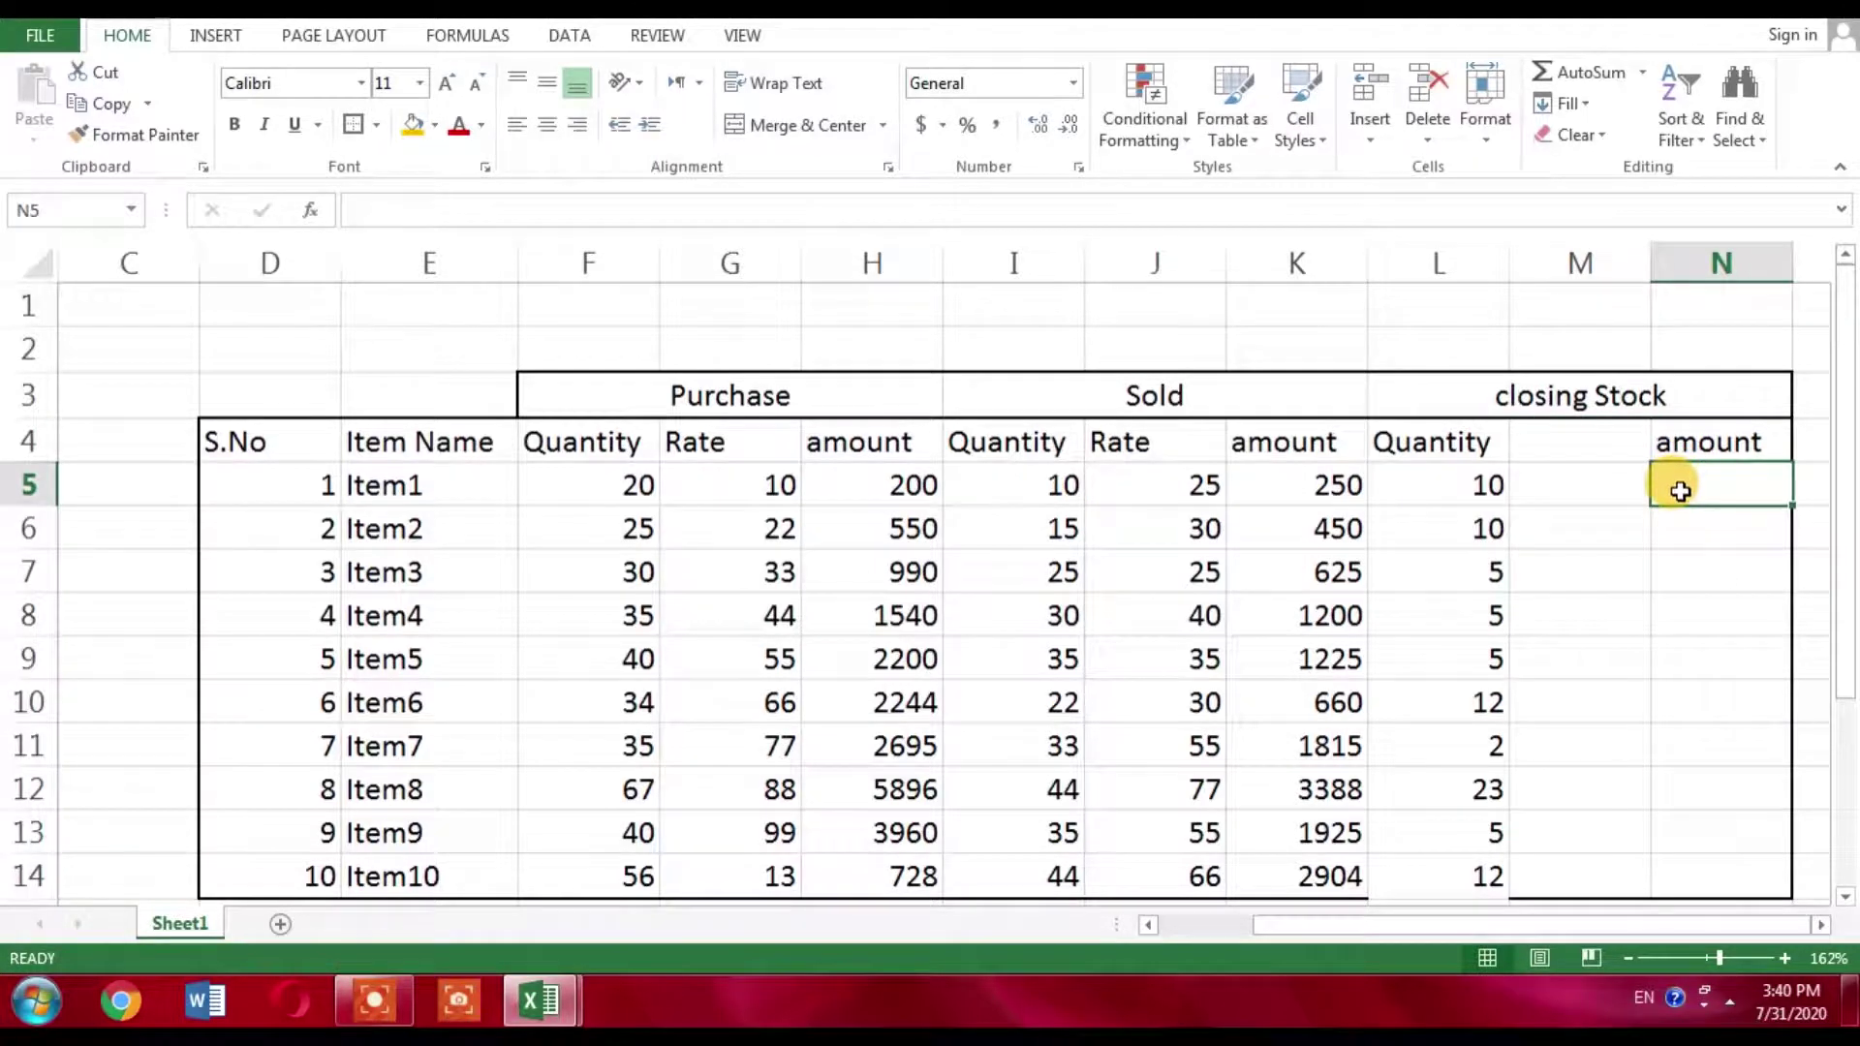
{"action": "left_click", "coordinate": [1572, 450]}
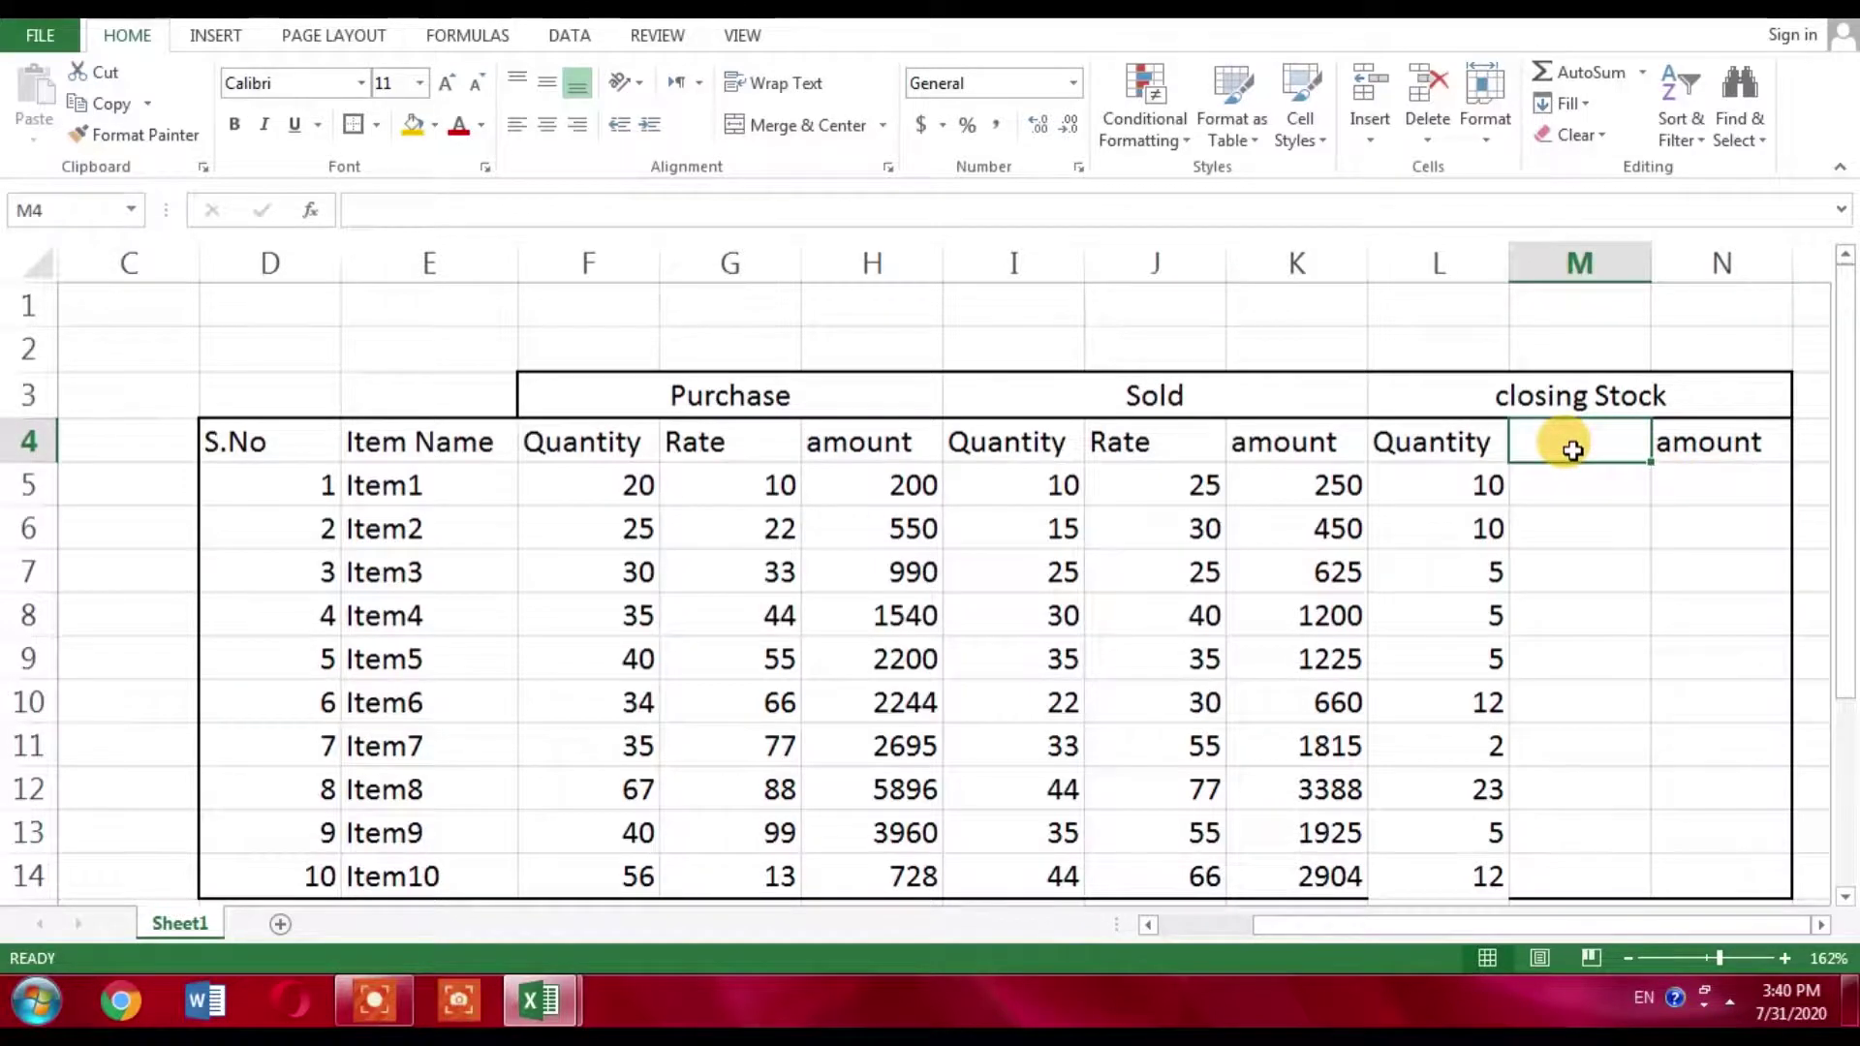
{"action": "type", "text": "Amouny"}
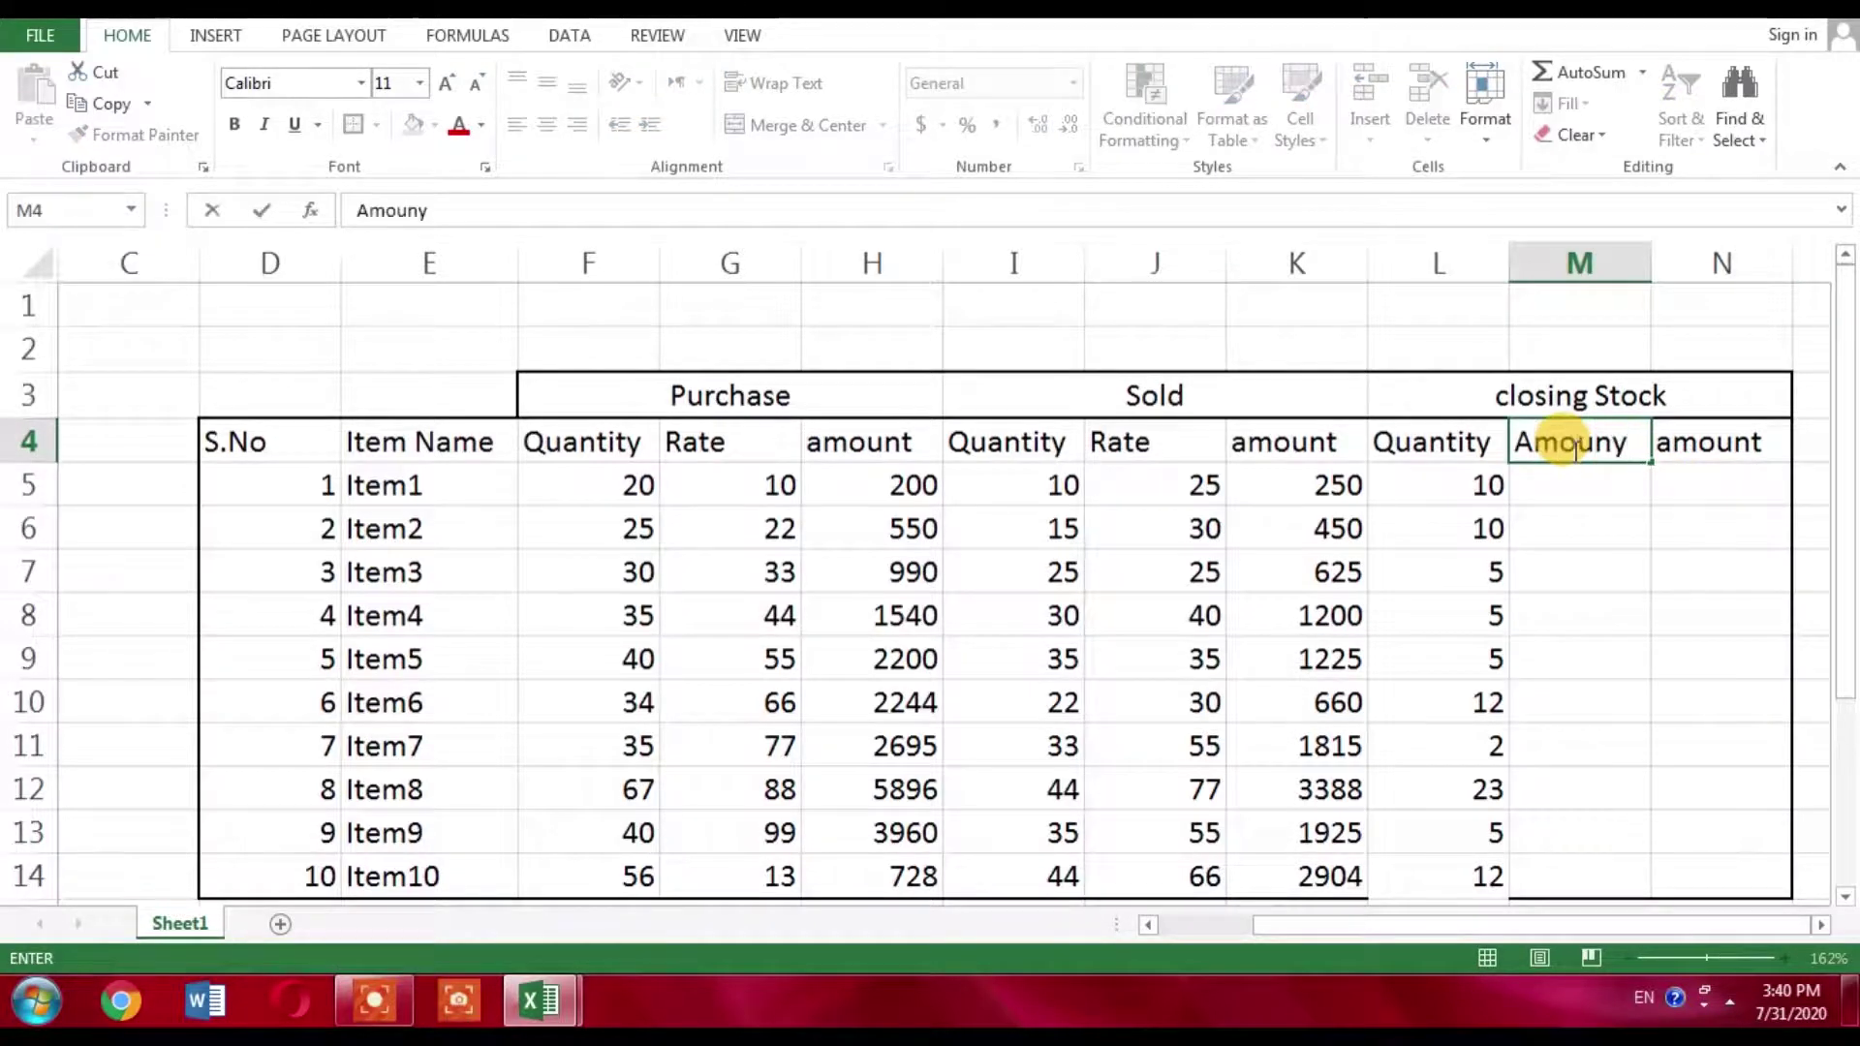
{"action": "key", "text": "BackSpace"}
{"action": "type", "text": "t"}
Rename the N4 heading to 'Pro/Loss'.
{"action": "left_click", "coordinate": [1717, 441]}
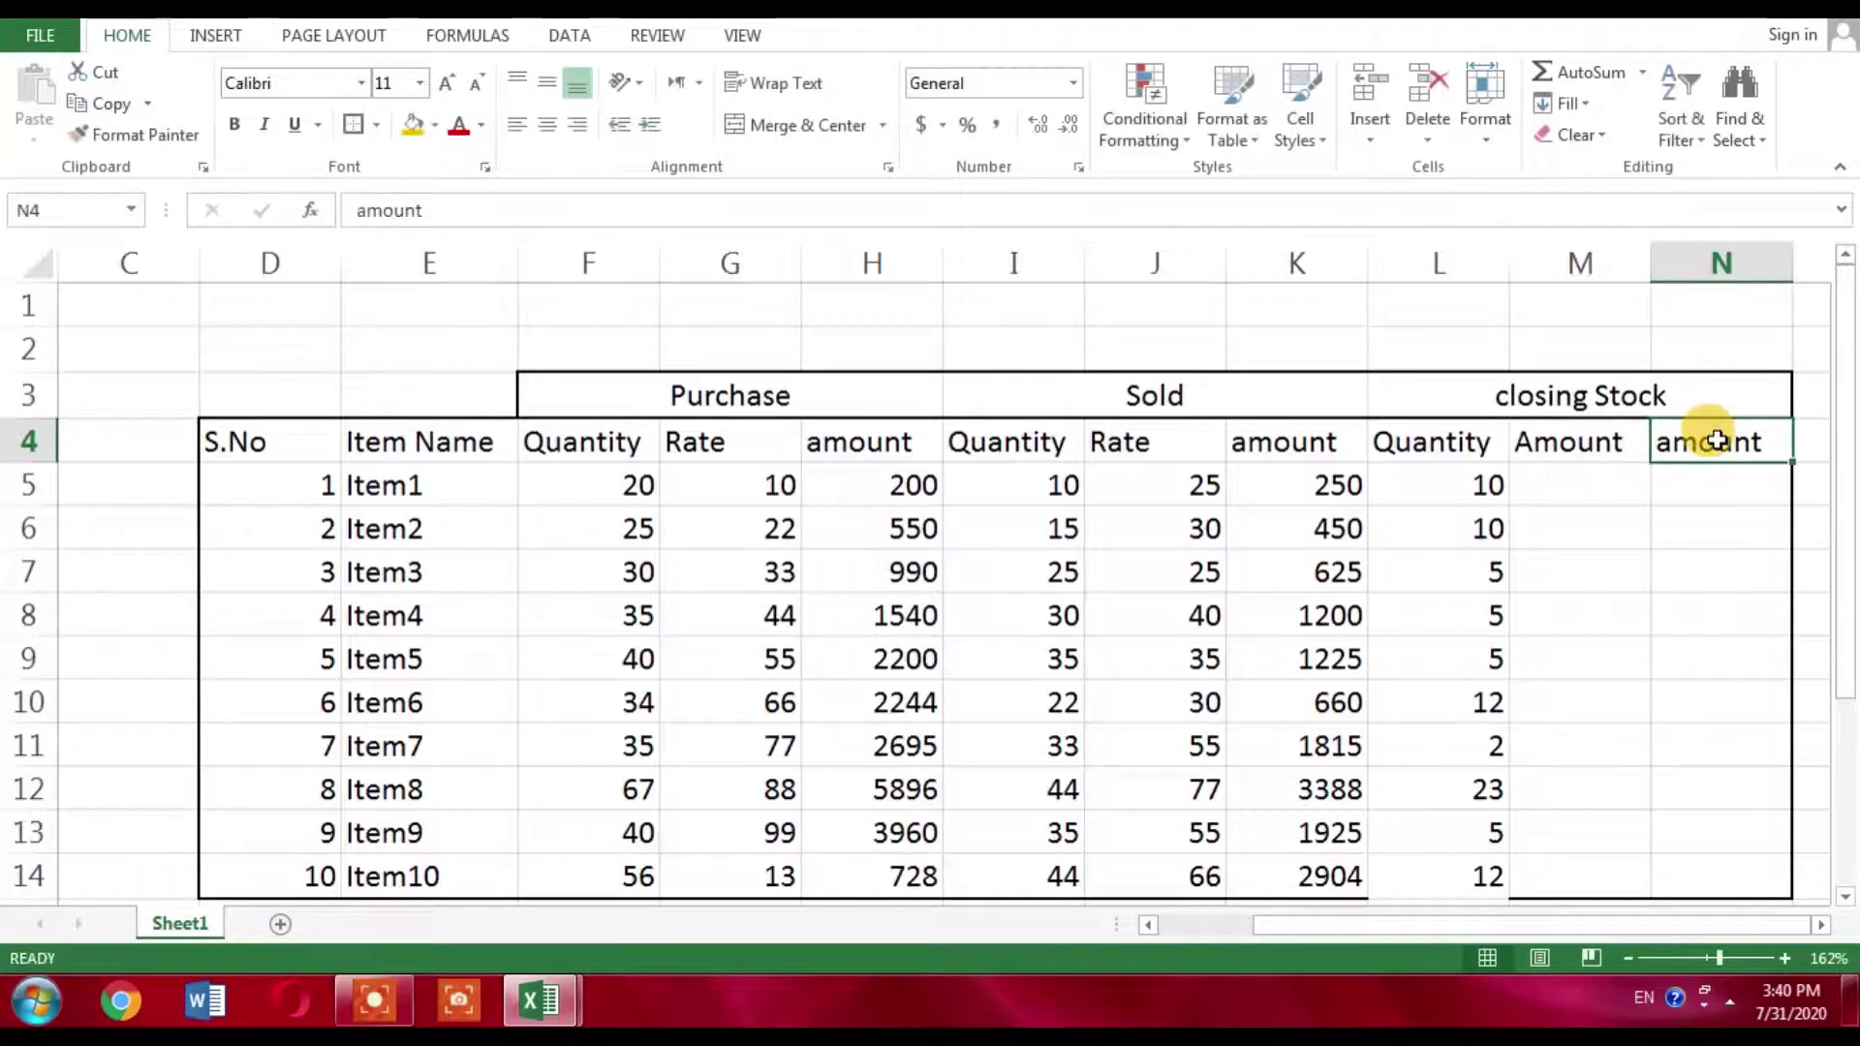
{"action": "key", "text": "BackSpace"}
{"action": "type", "text": "Pro"}
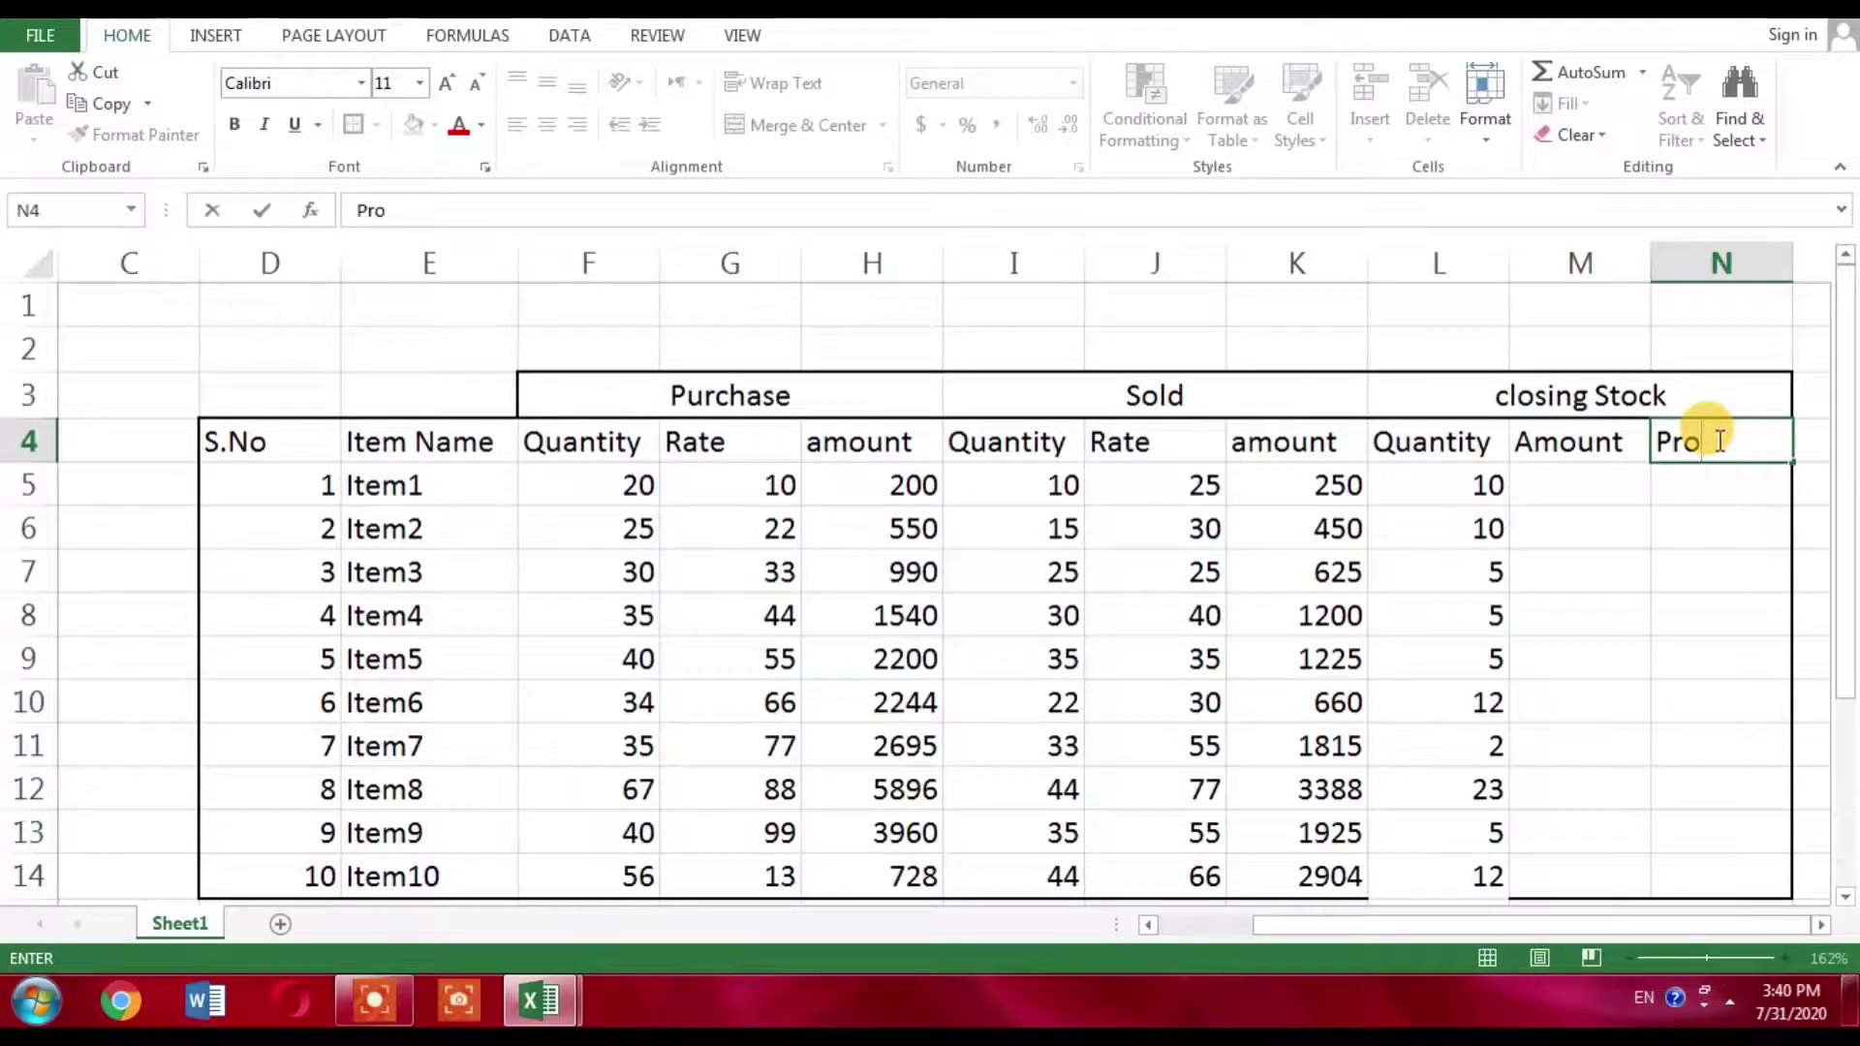
{"action": "type", "text": "/Loss"}
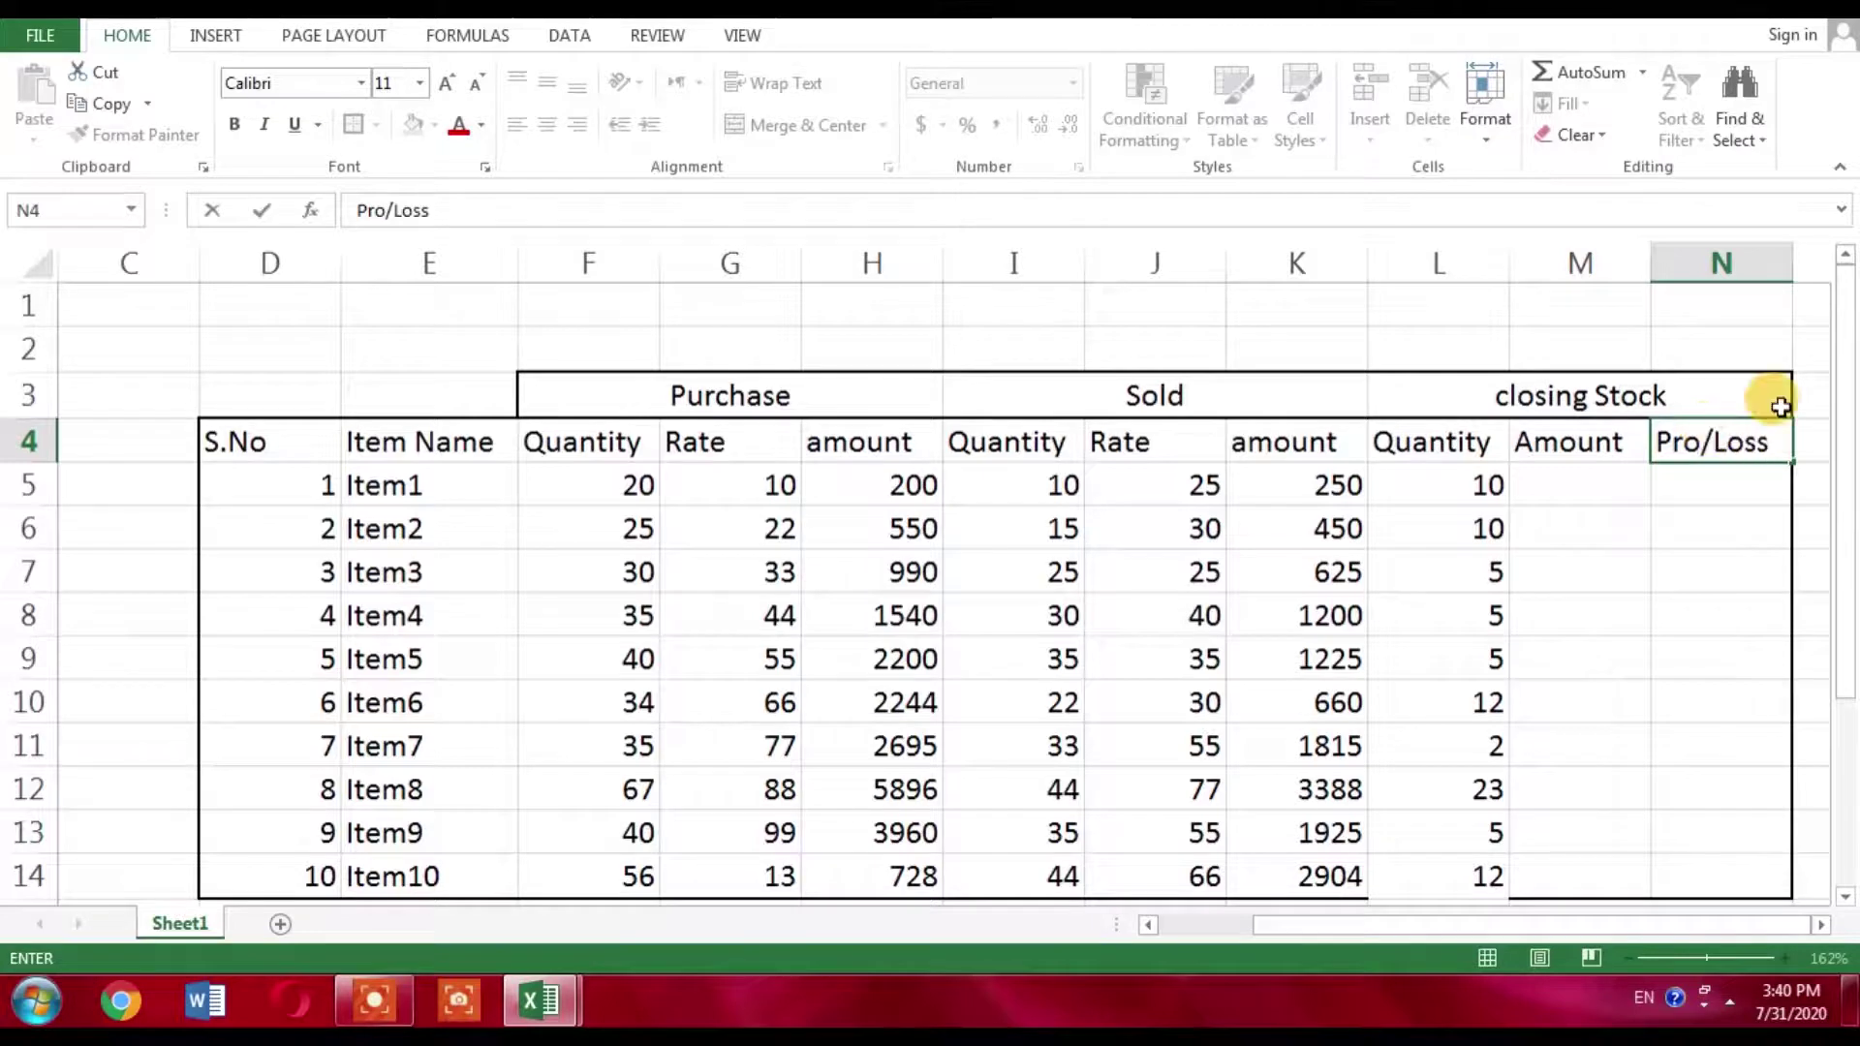
{"action": "left_click", "coordinate": [1614, 484]}
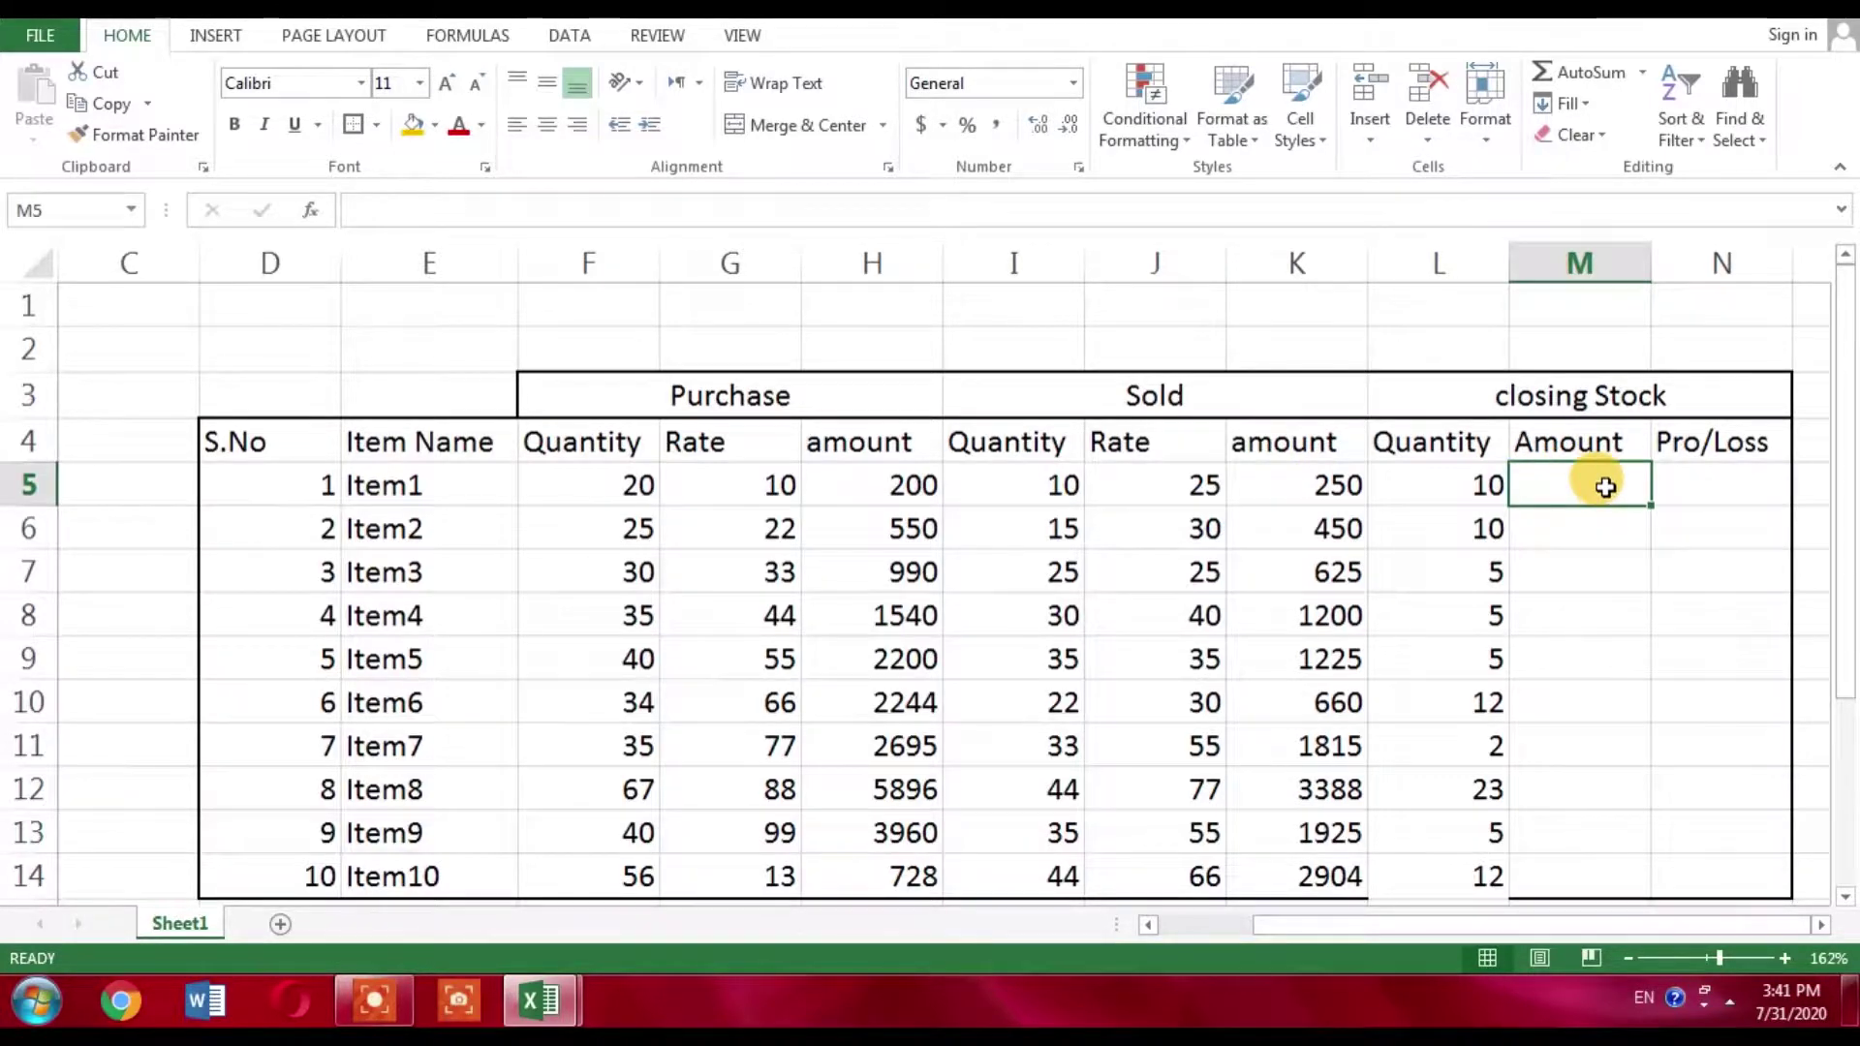
Enter =L5*J5 in M5 and fill it down to M14 for closing stock amounts.
{"action": "type", "text": "="}
{"action": "left_click", "coordinate": [1481, 484]}
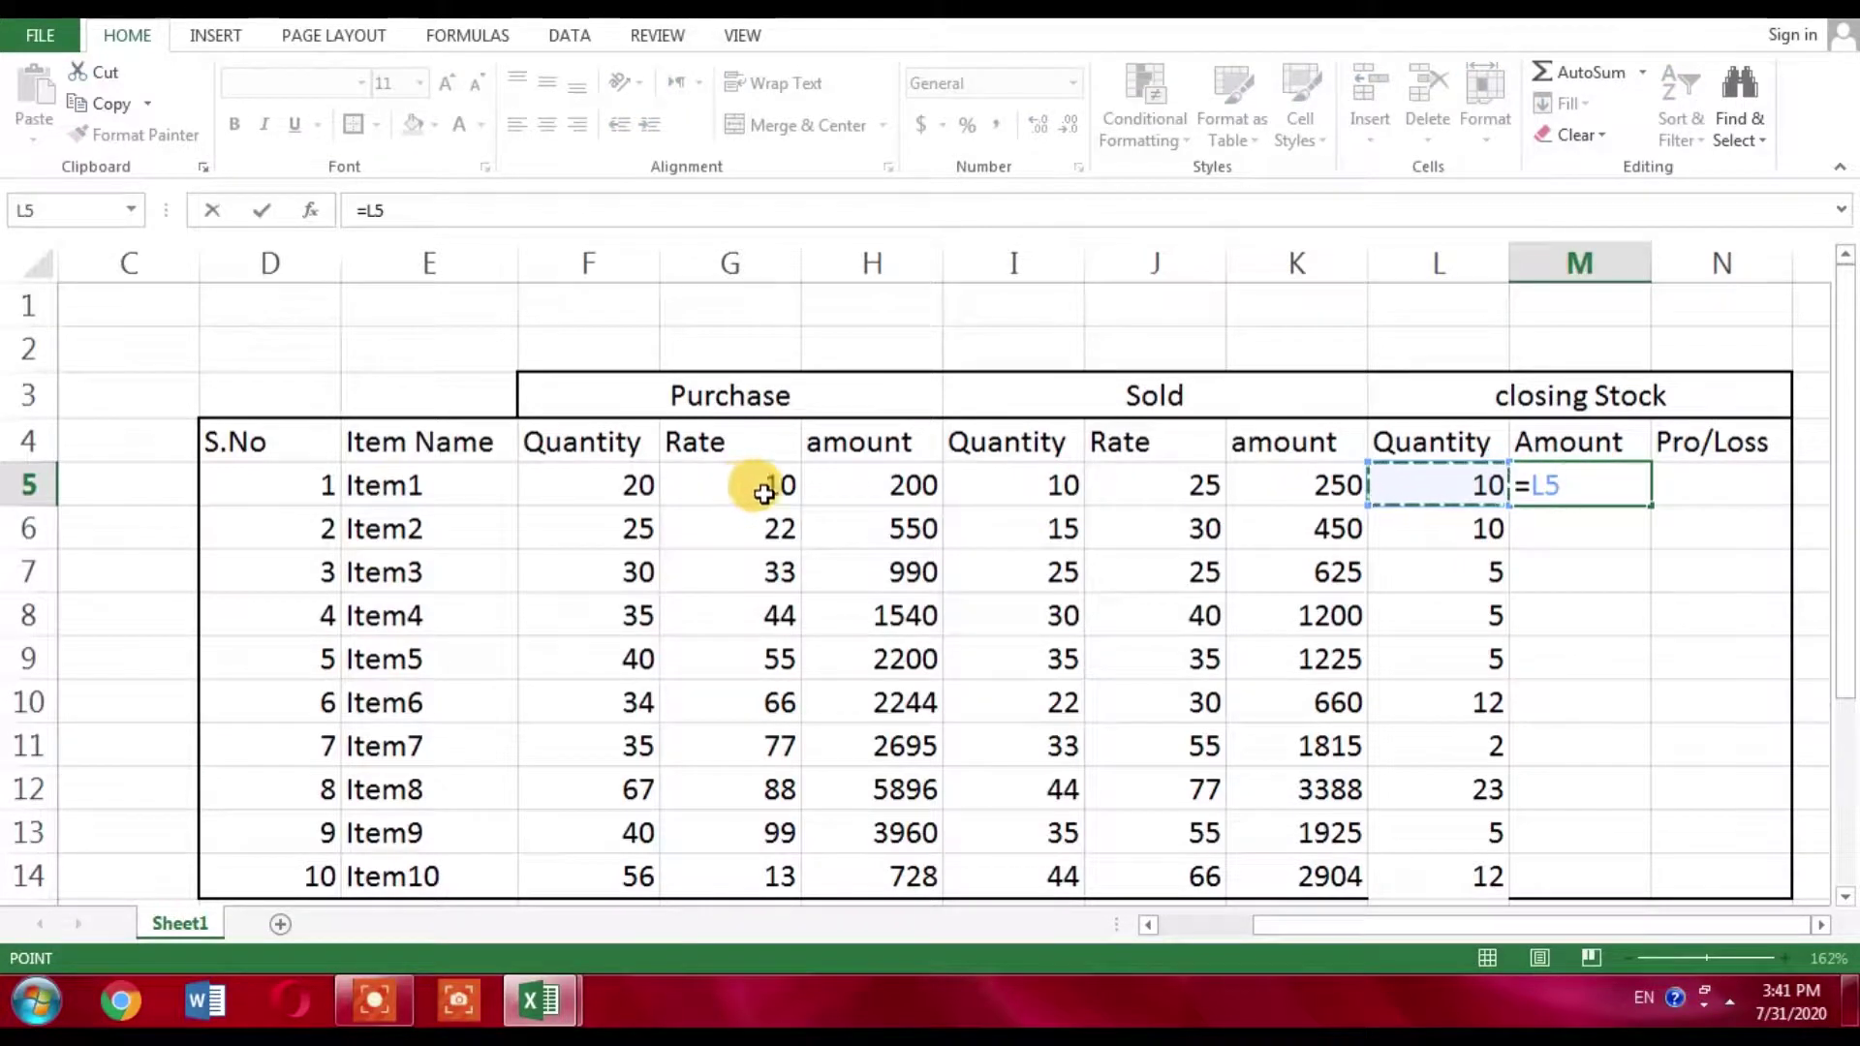
{"action": "key", "text": "Left"}
{"action": "key", "text": "Left"}
{"action": "key", "text": "Left"}
{"action": "key", "text": "Left"}
{"action": "key", "text": "Left"}
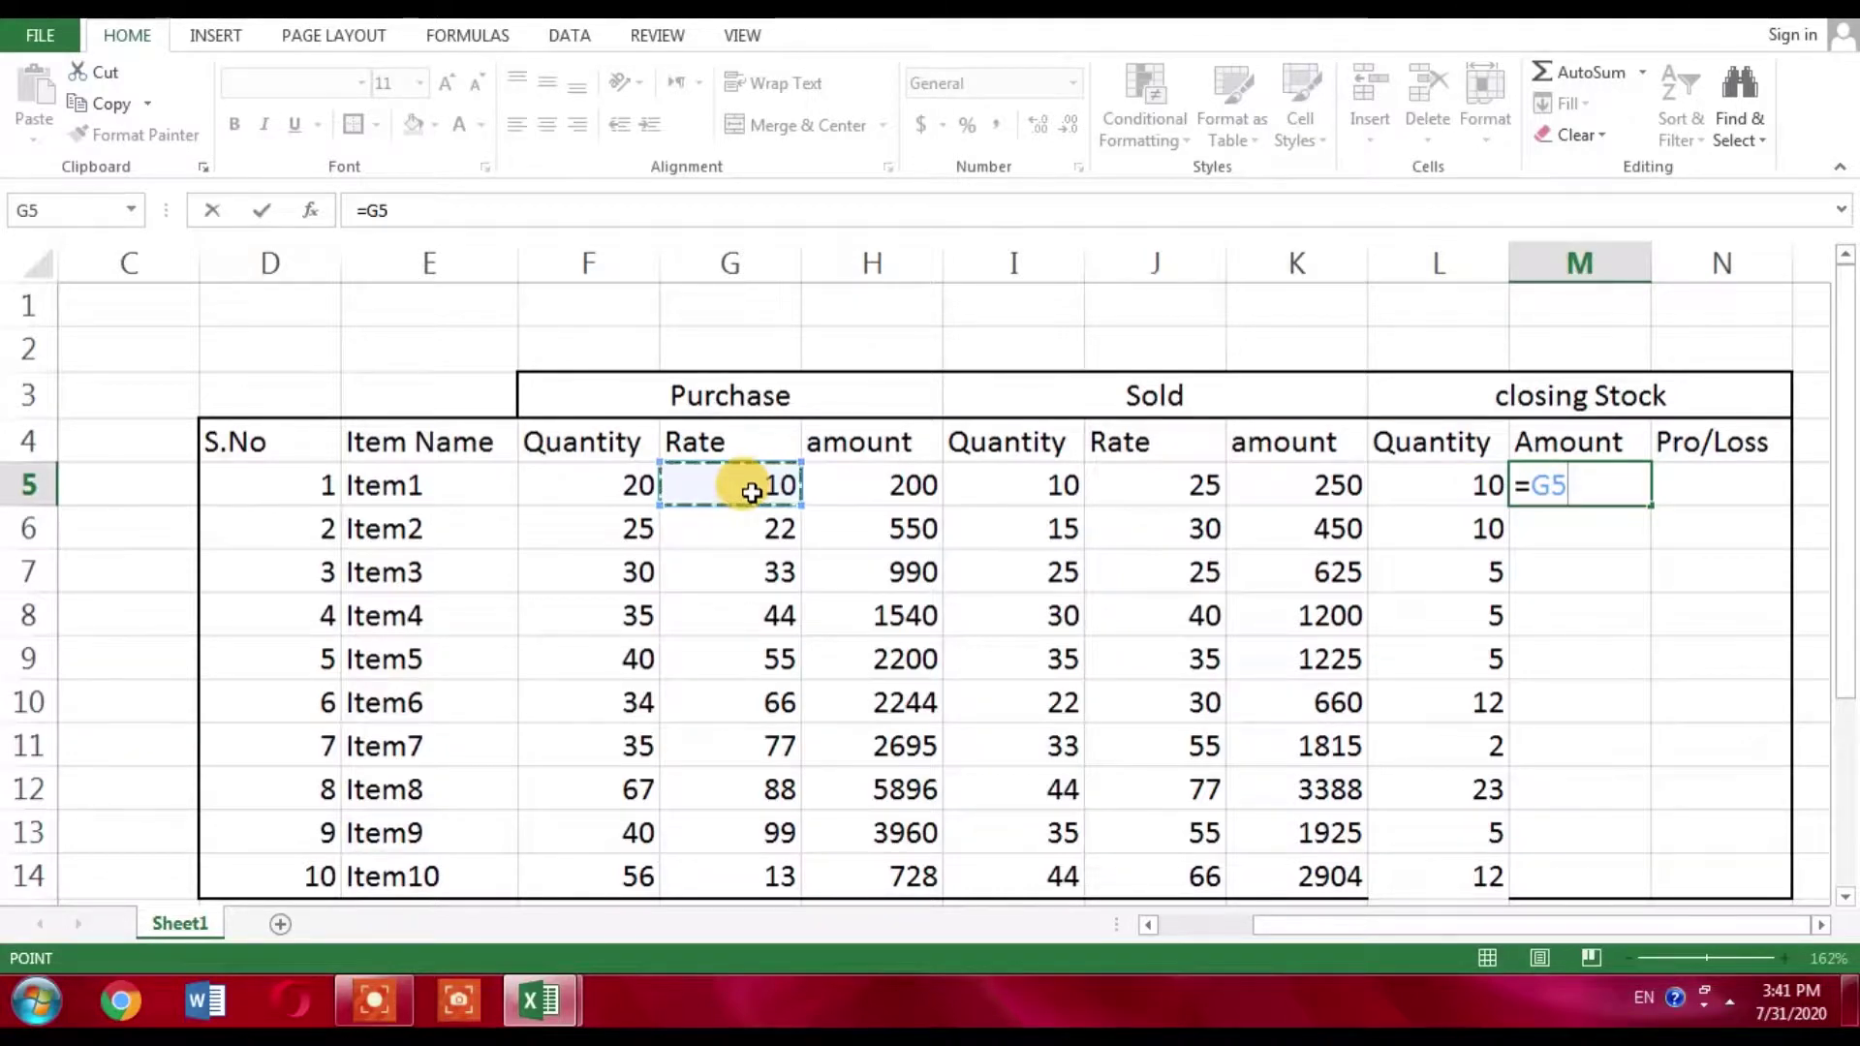
{"action": "left_click", "coordinate": [1416, 492]}
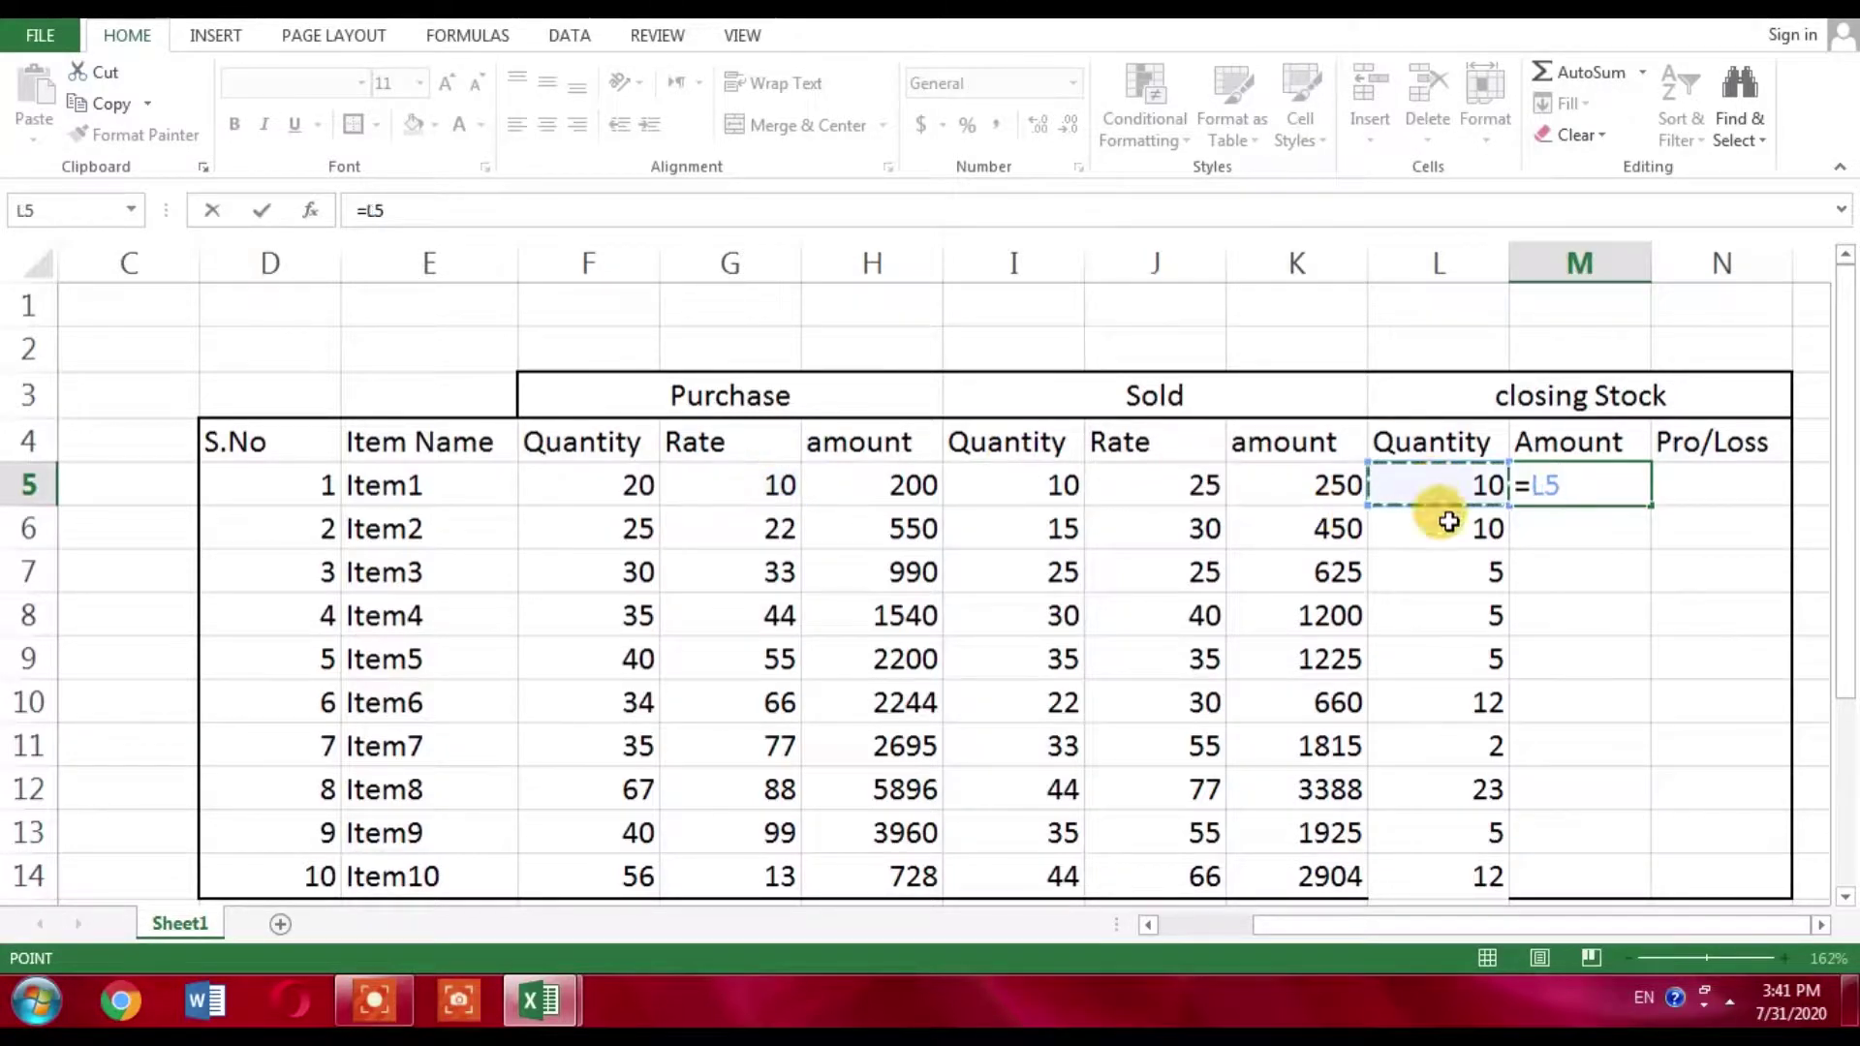
{"action": "type", "text": "*"}
{"action": "left_click", "coordinate": [765, 489]}
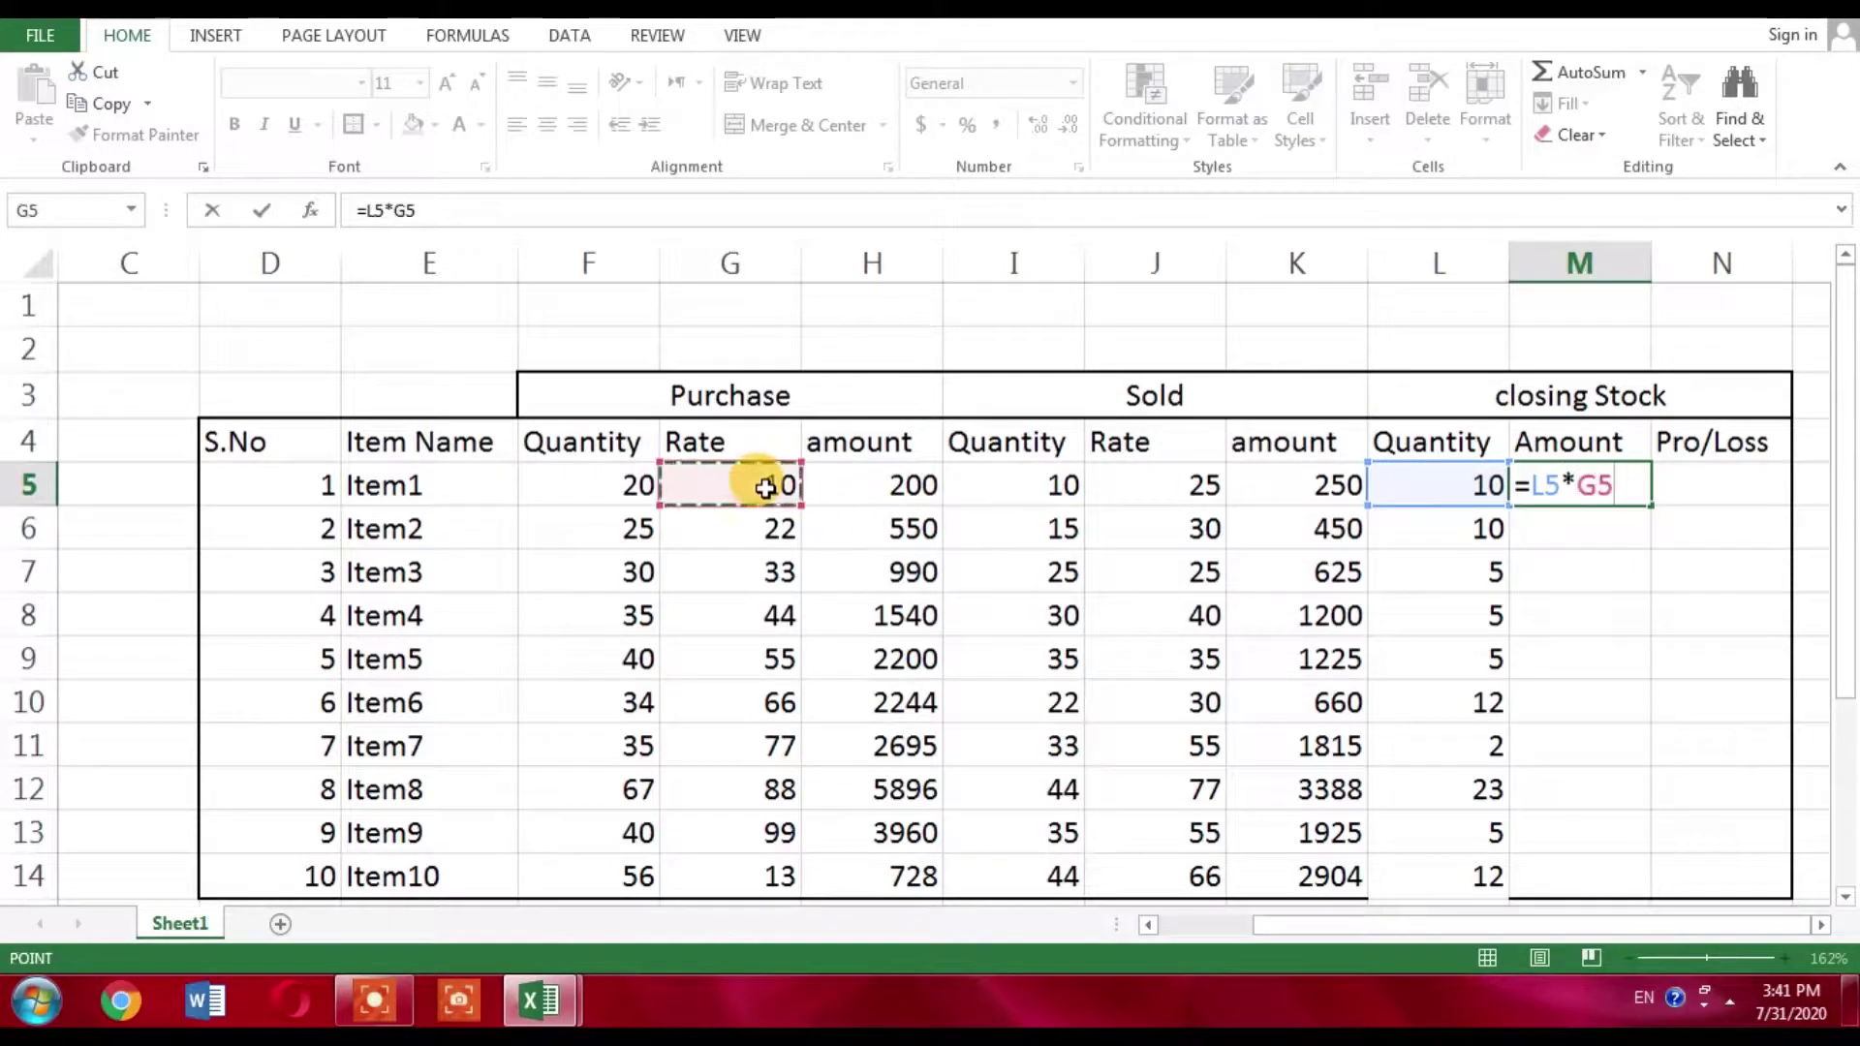
{"action": "key", "text": "BackSpace"}
{"action": "key", "text": "BackSpace"}
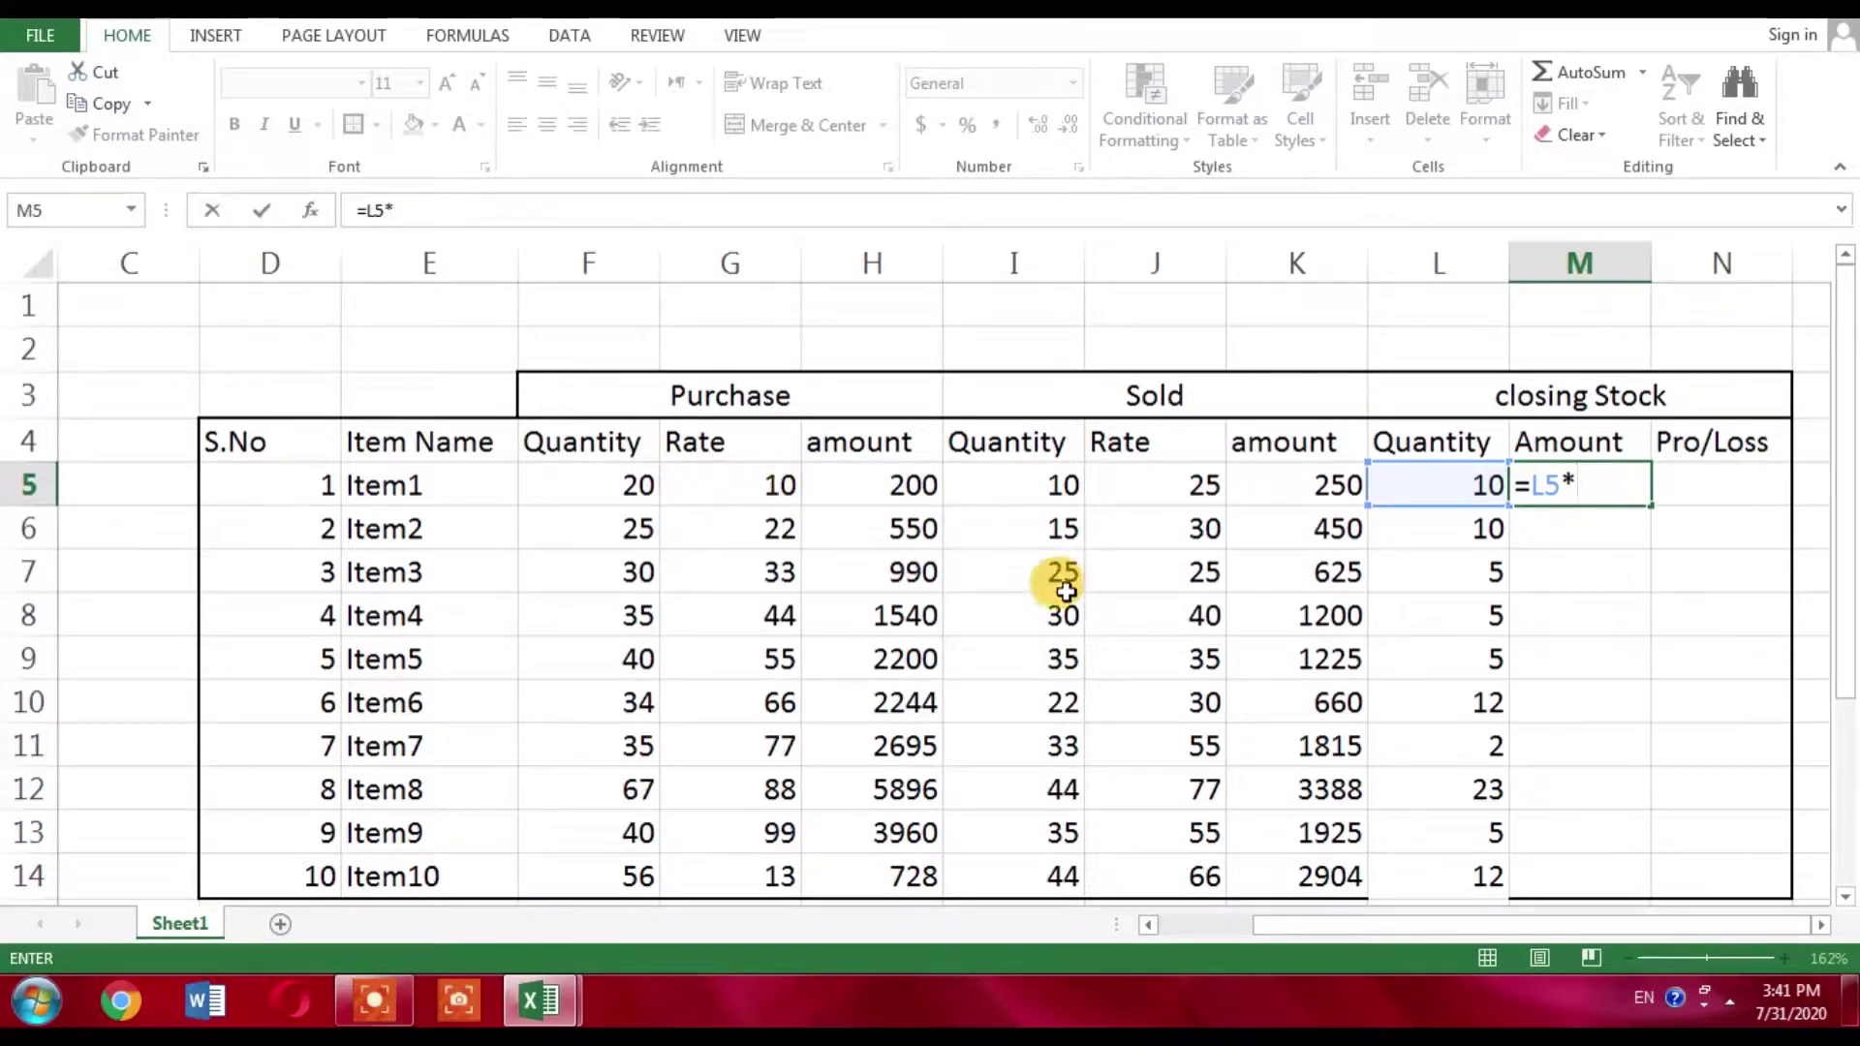
{"action": "left_click", "coordinate": [1192, 496]}
{"action": "key", "text": "Return"}
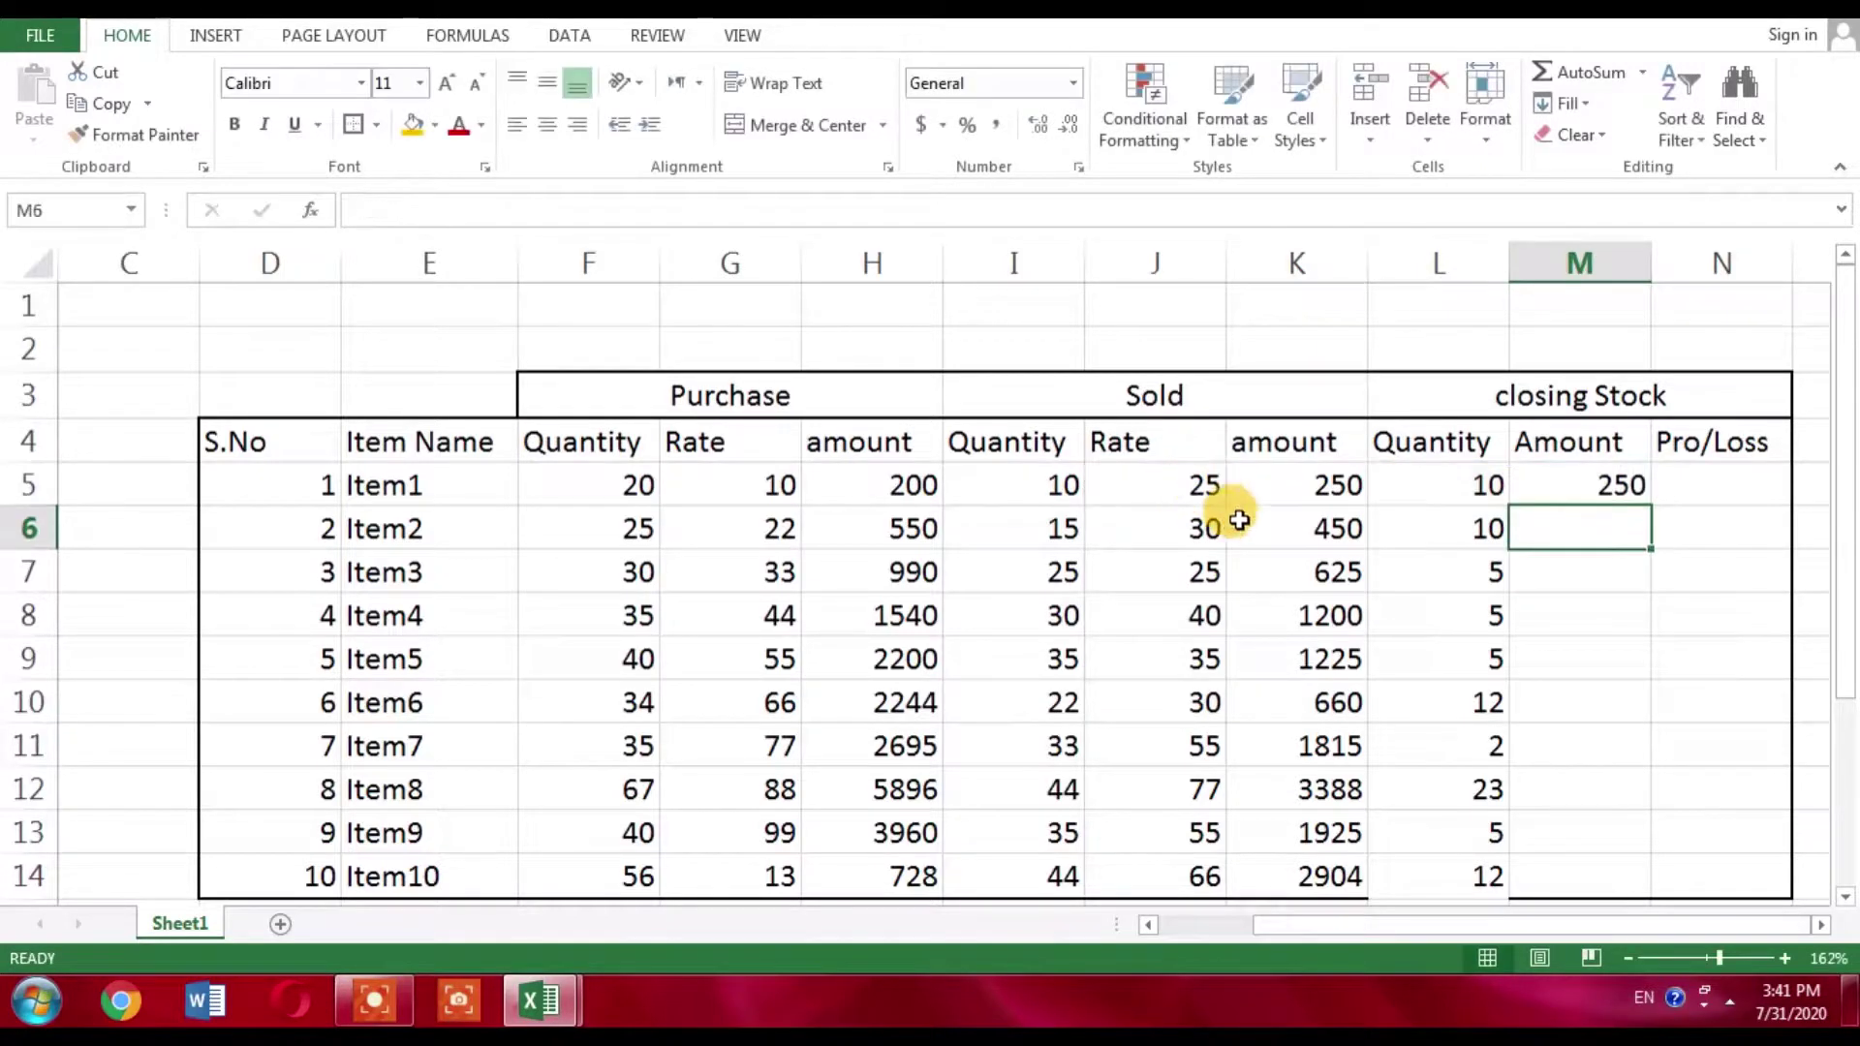
{"action": "left_click", "coordinate": [1589, 485]}
{"action": "left_click_drag", "start_coordinate": [1652, 507], "coordinate": [1594, 881]}
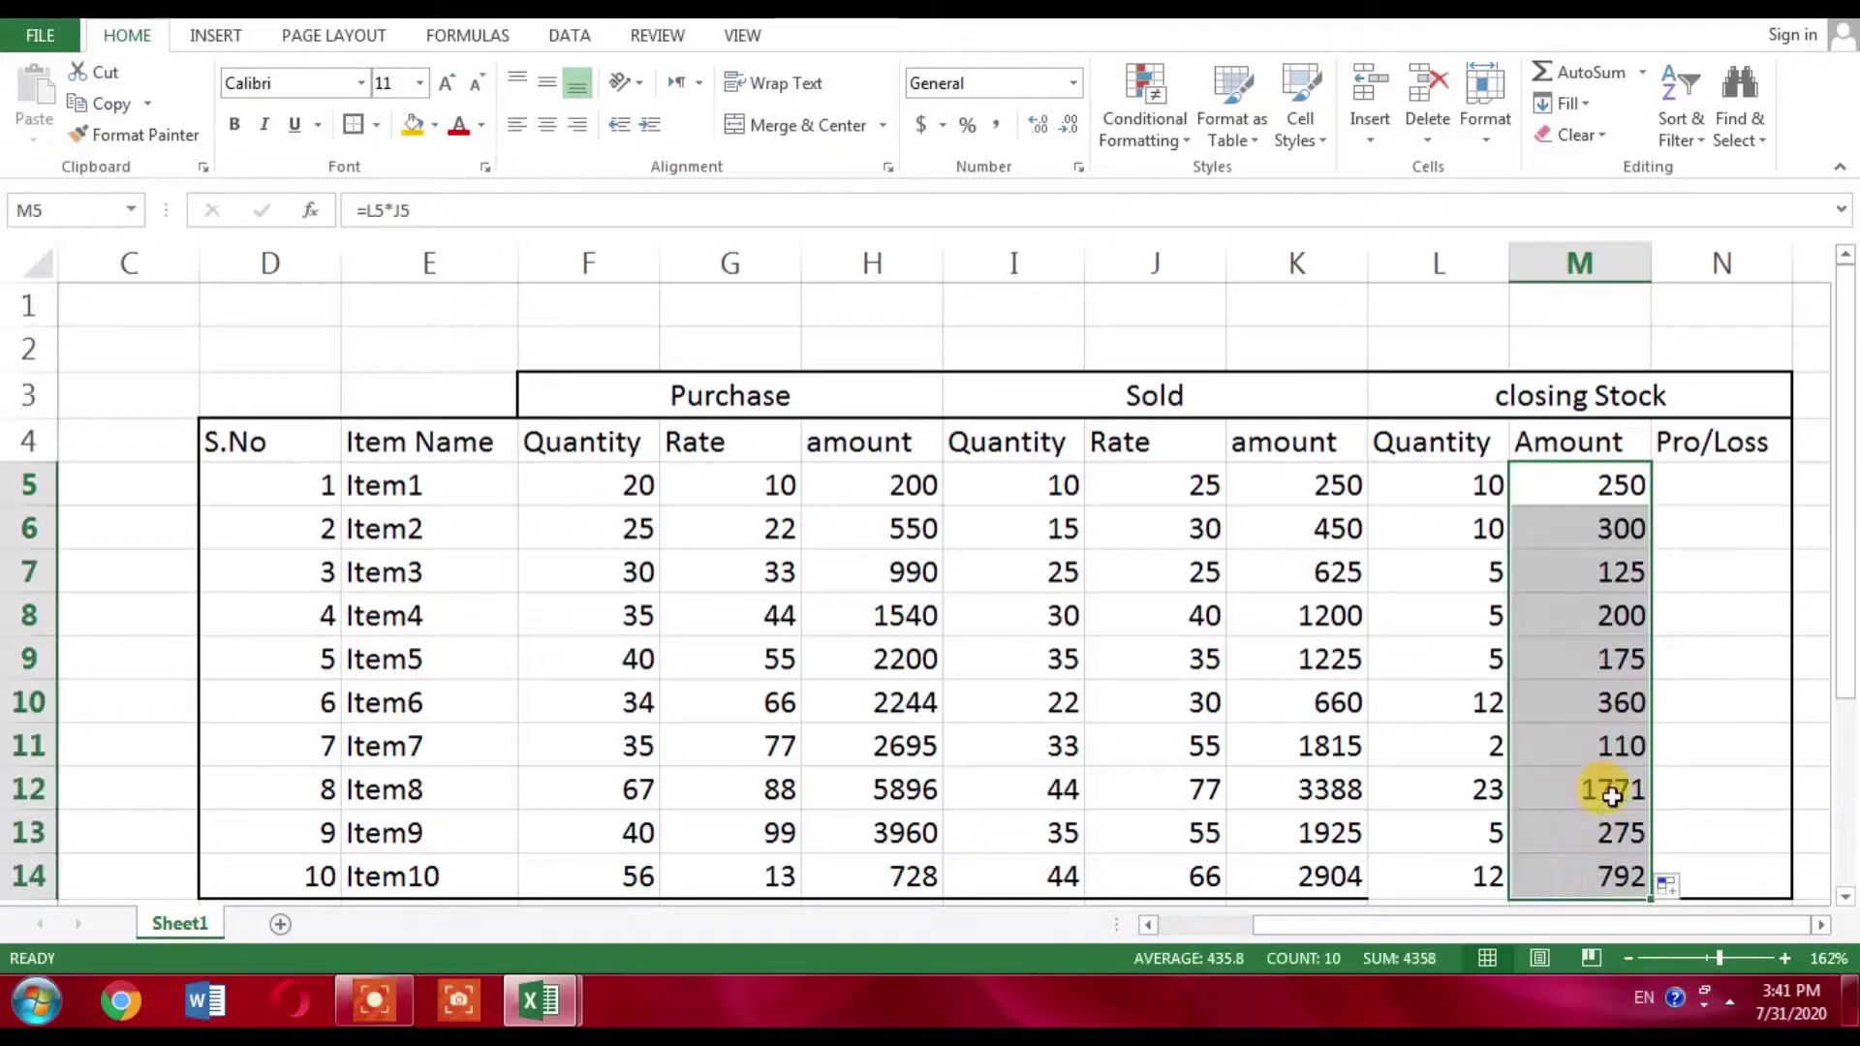
{"action": "left_click", "coordinate": [1695, 480]}
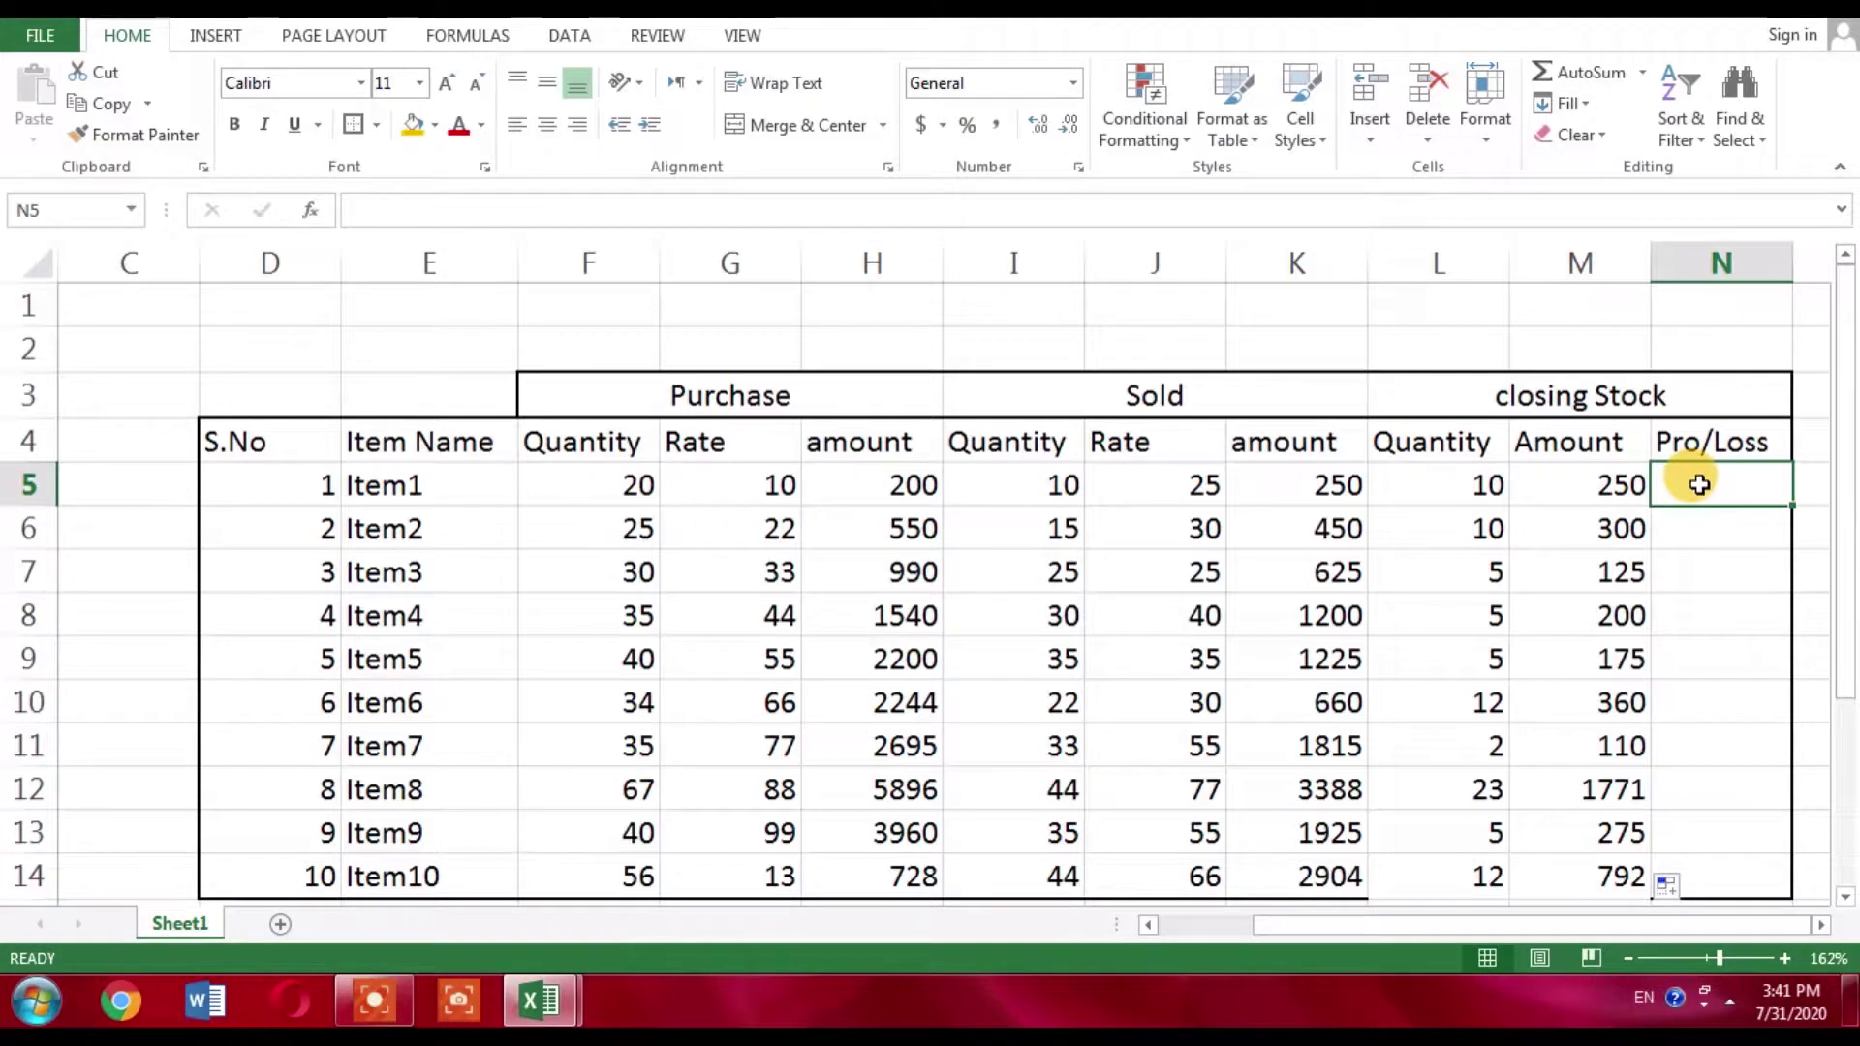
Enter =M5+K5-H5 in N5 and fill it down to N14 for each item's profit or loss.
{"action": "type", "text": "="}
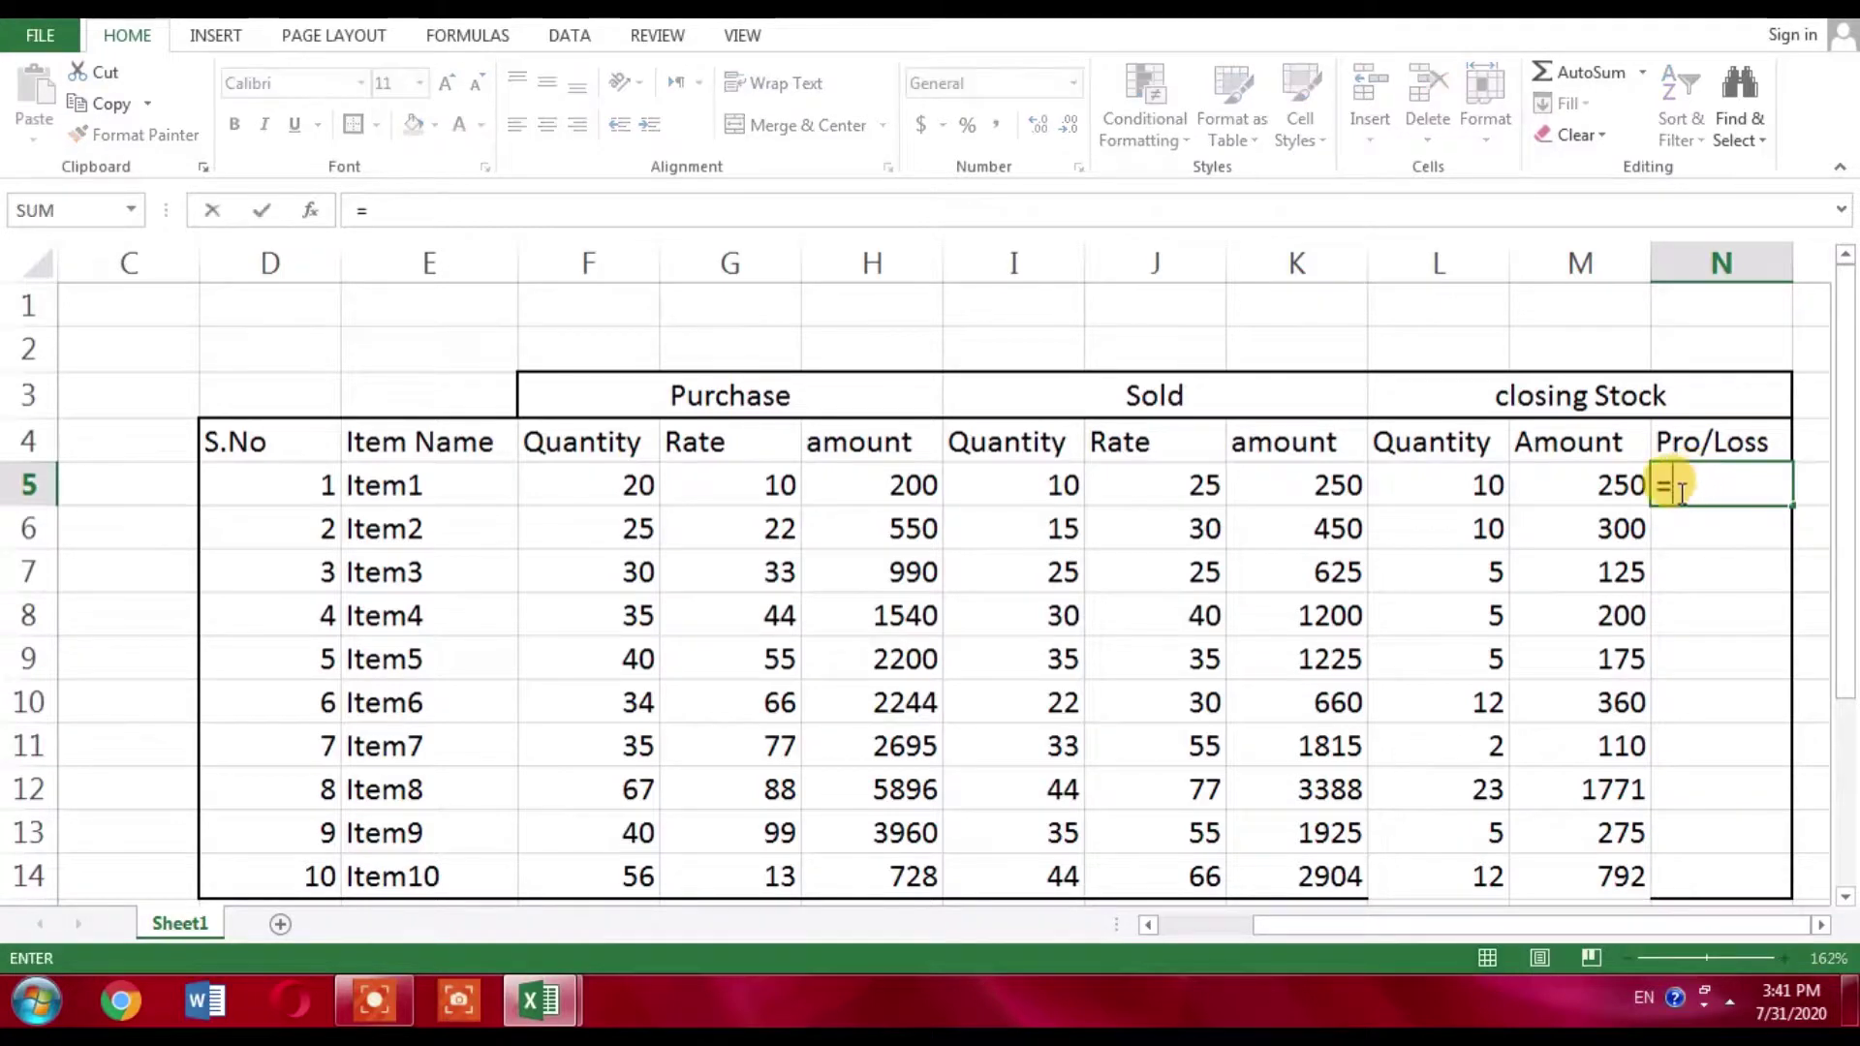
{"action": "left_click", "coordinate": [1613, 483]}
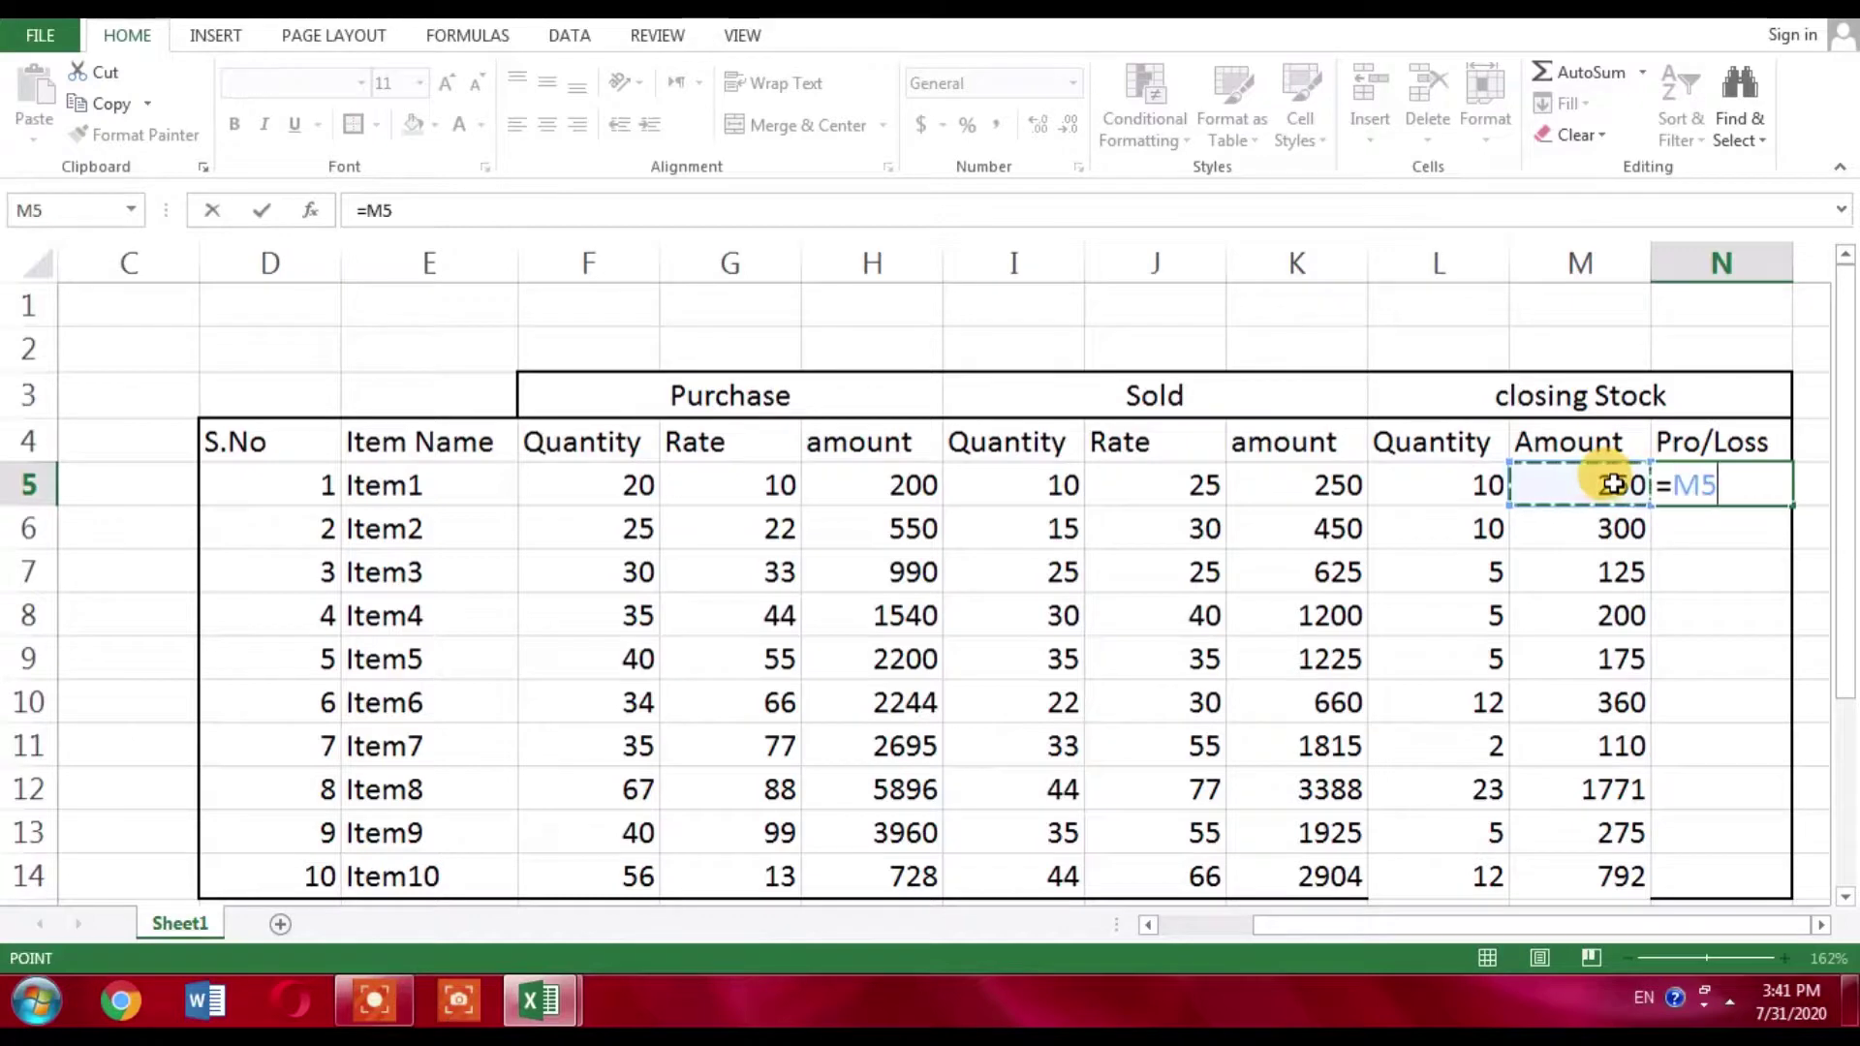
{"action": "type", "text": "+"}
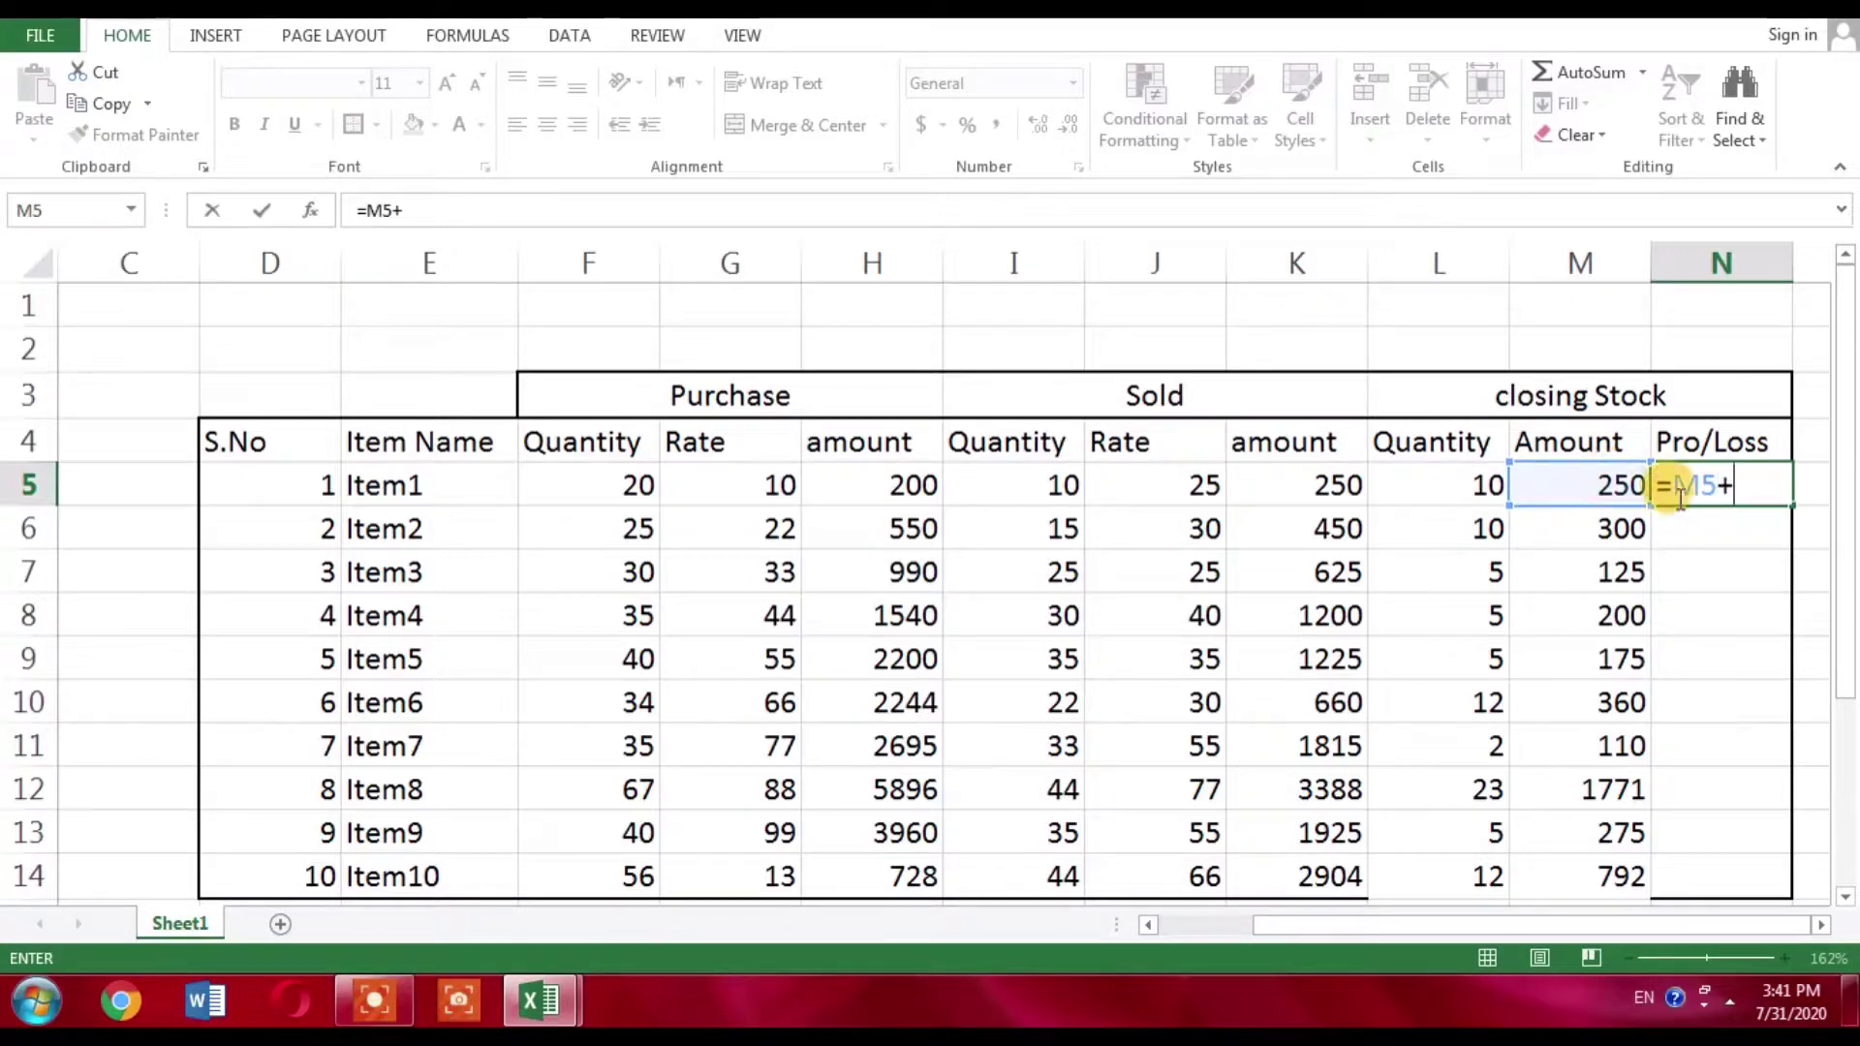
{"action": "left_click", "coordinate": [1284, 488]}
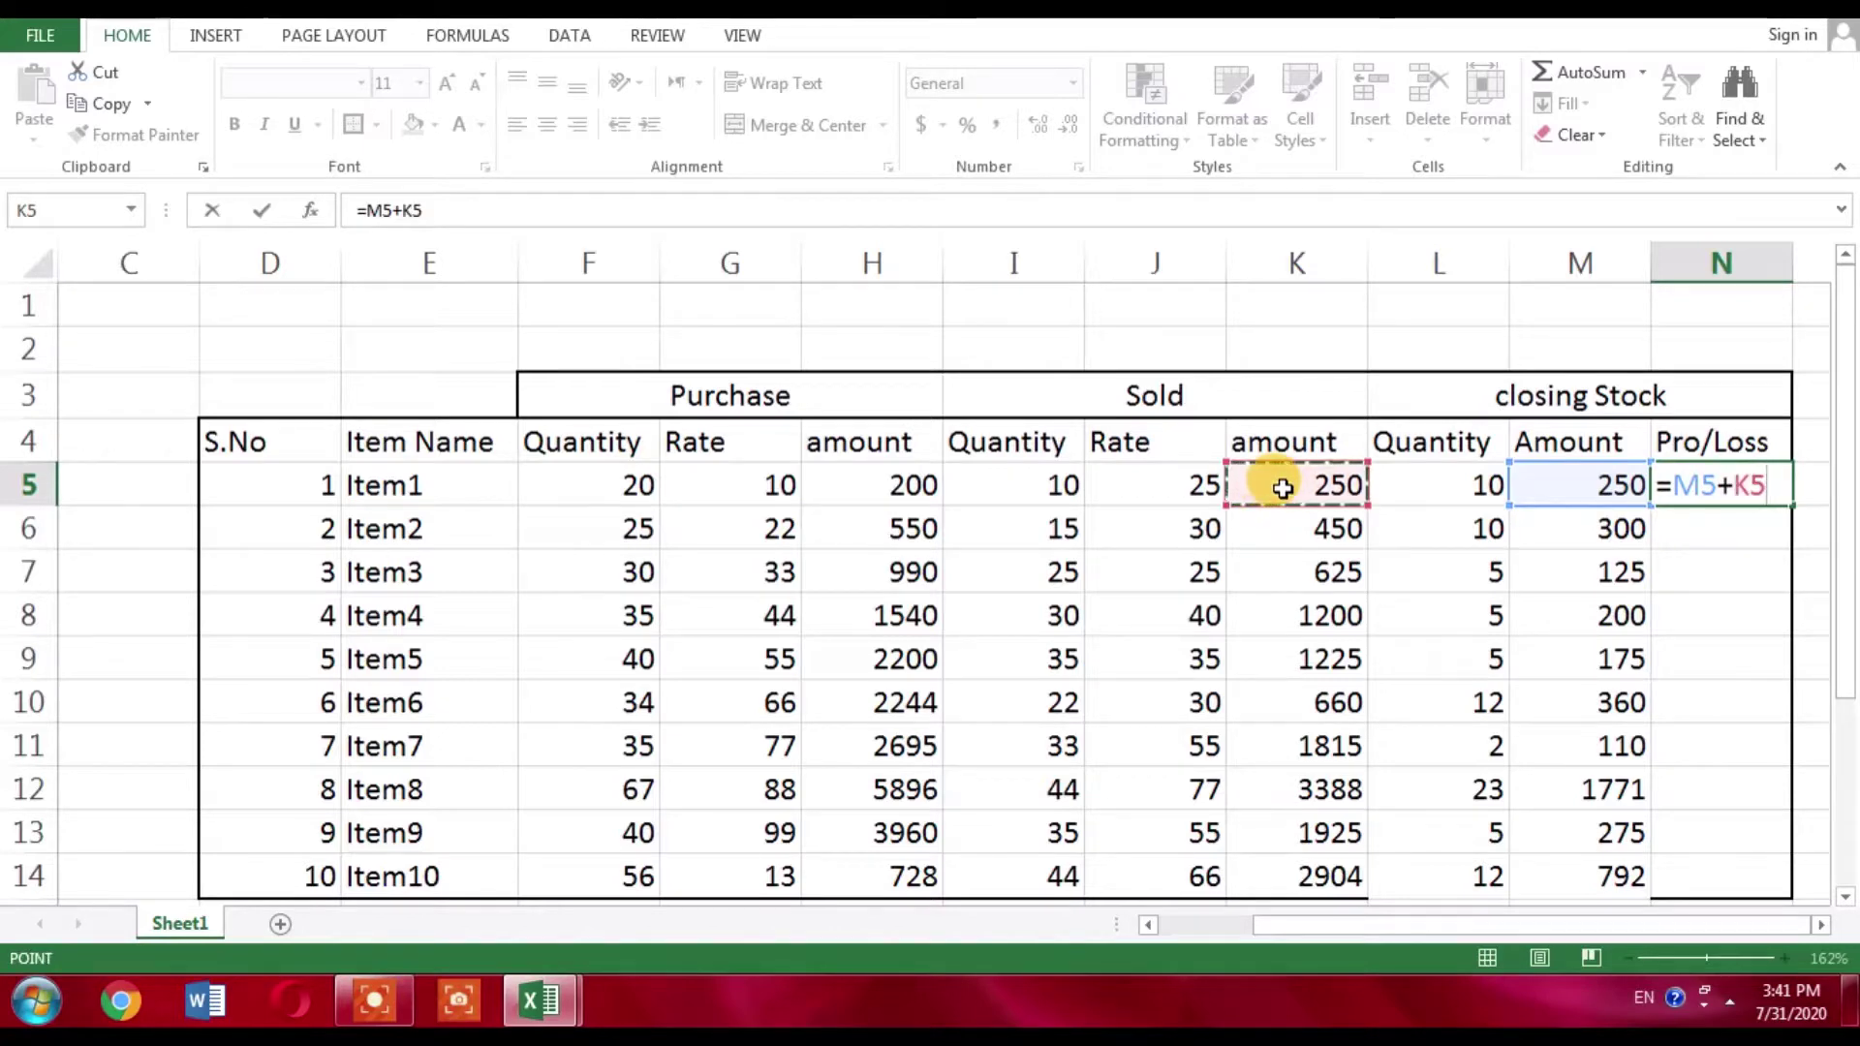
{"action": "type", "text": "-"}
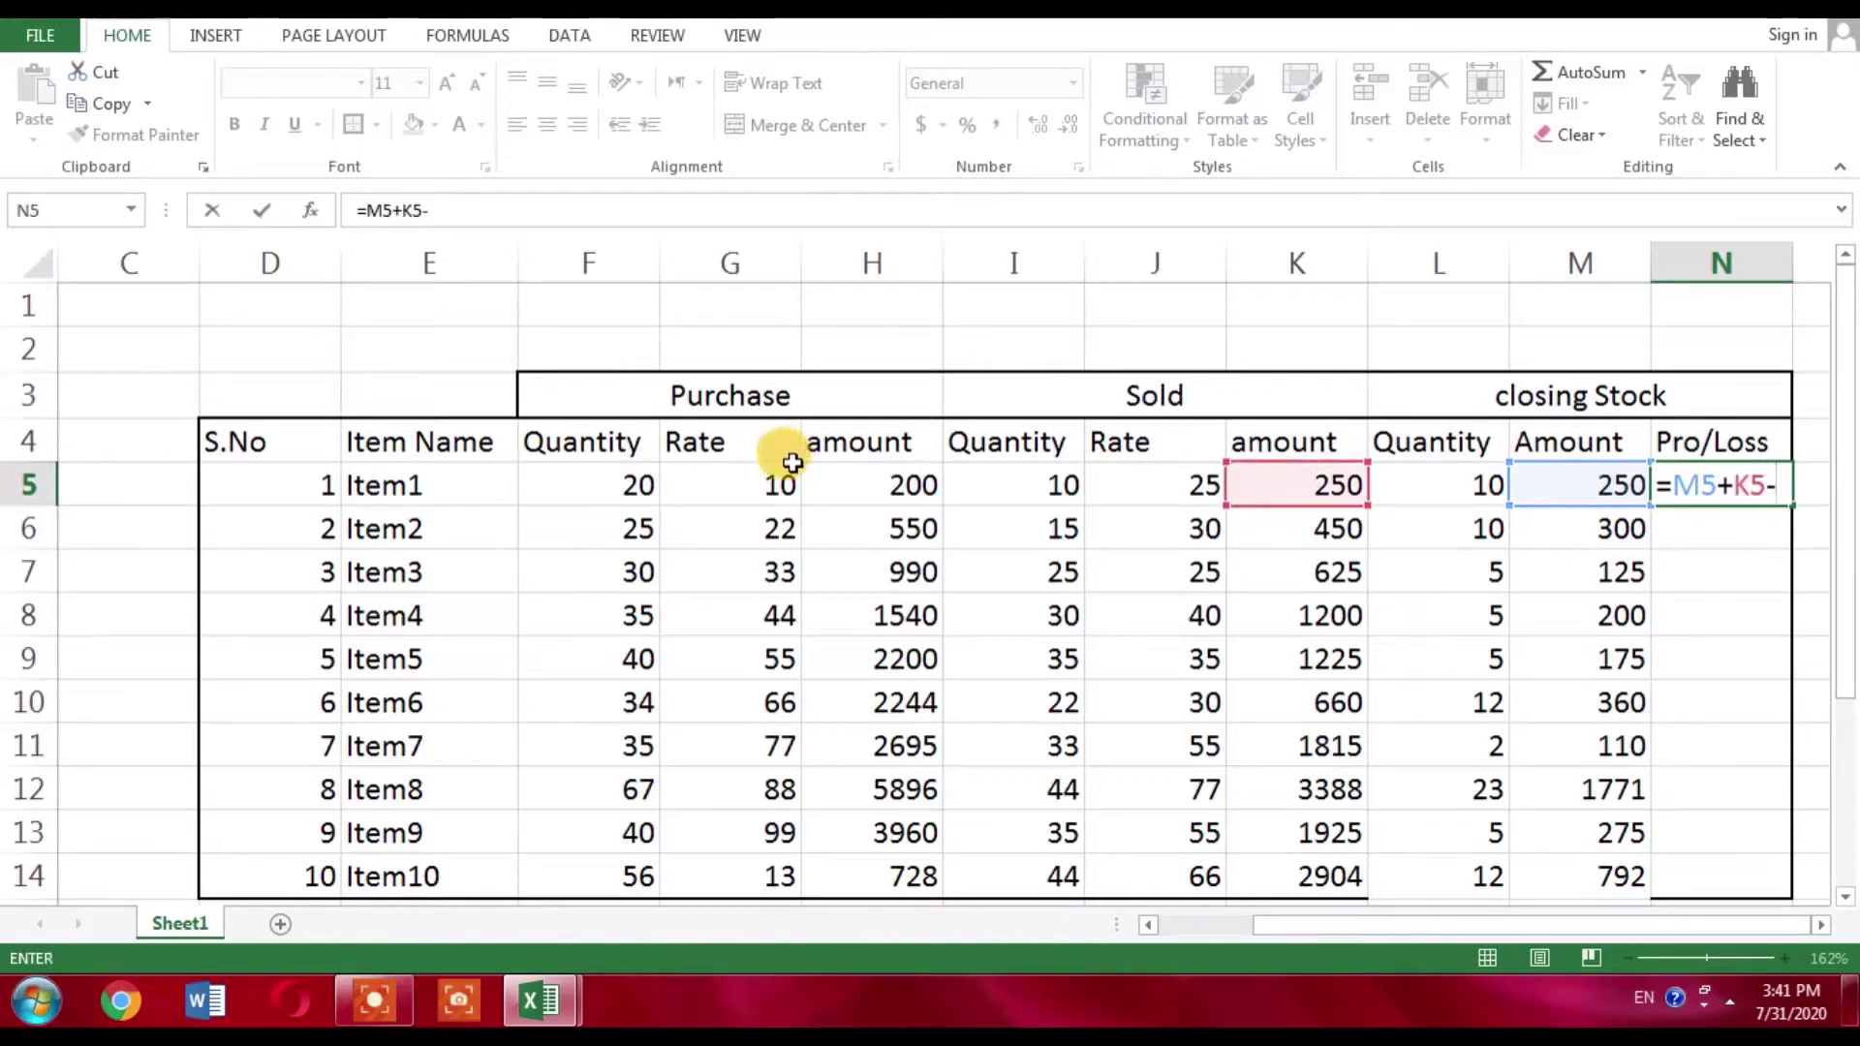
{"action": "left_click", "coordinate": [892, 487]}
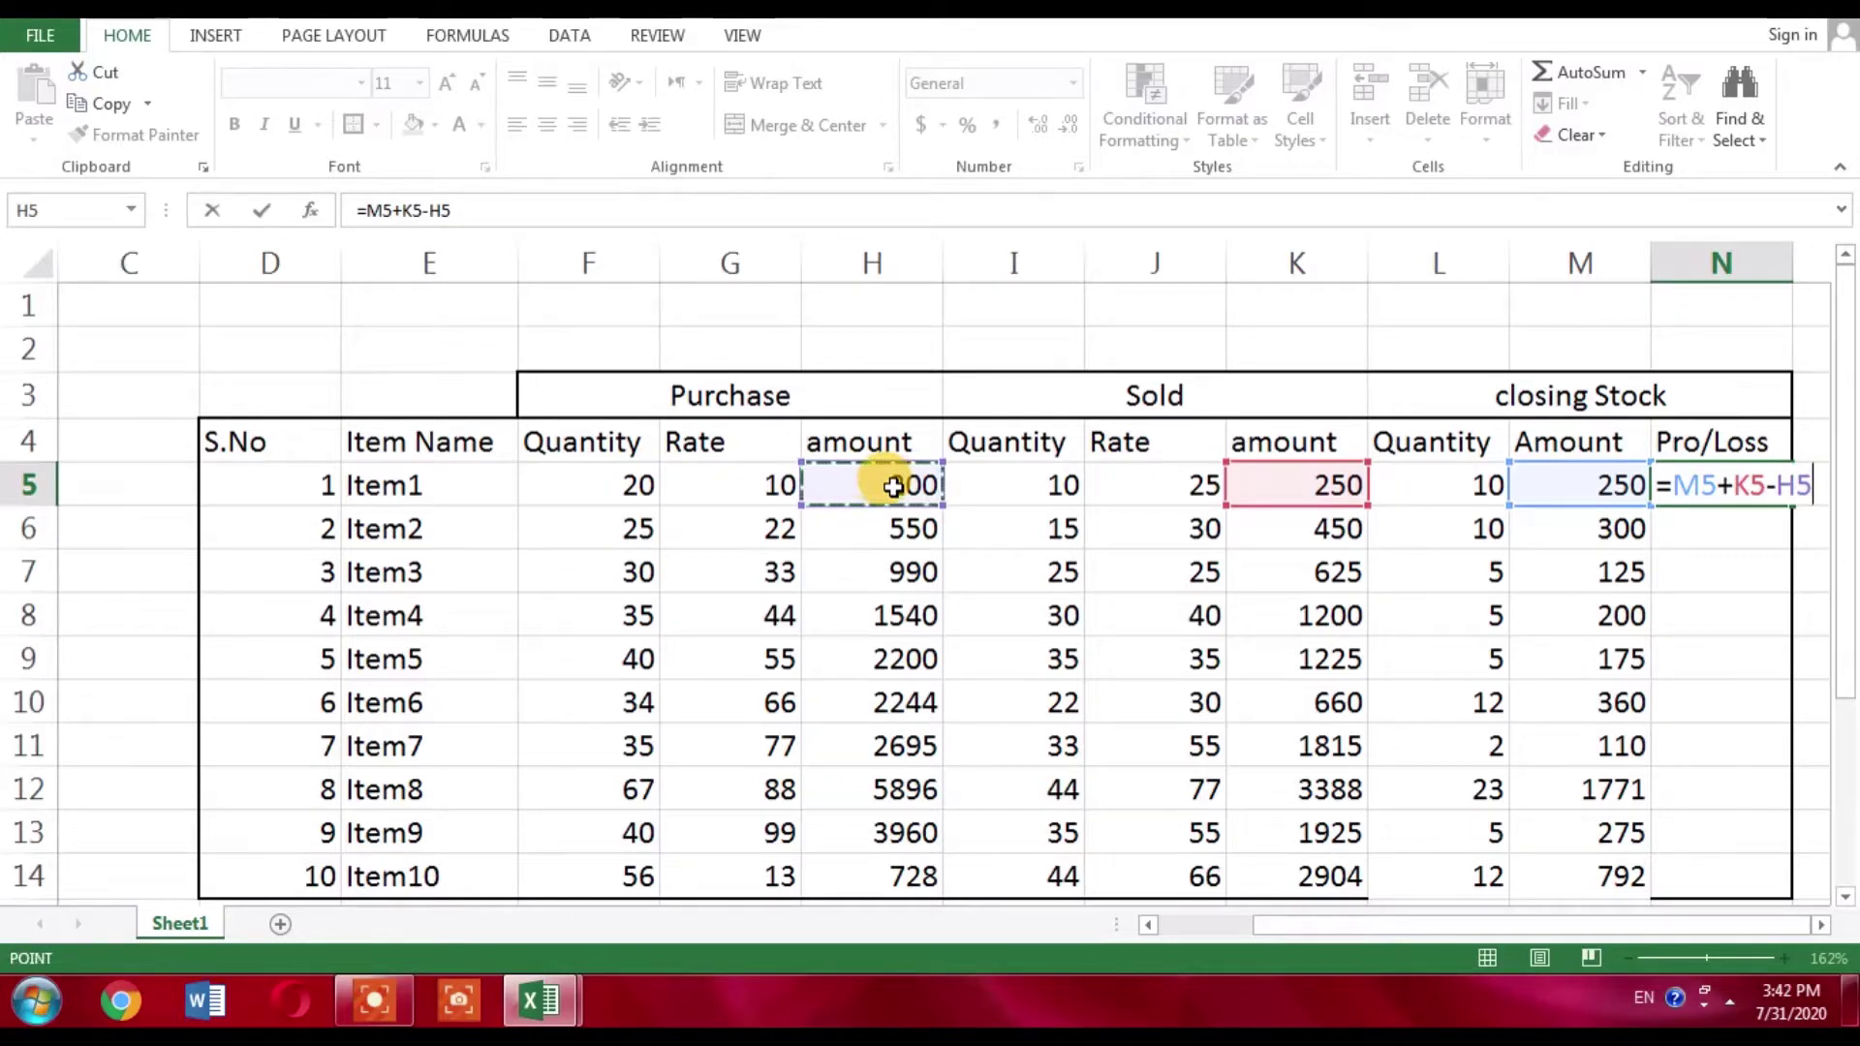
{"action": "key", "text": "Return"}
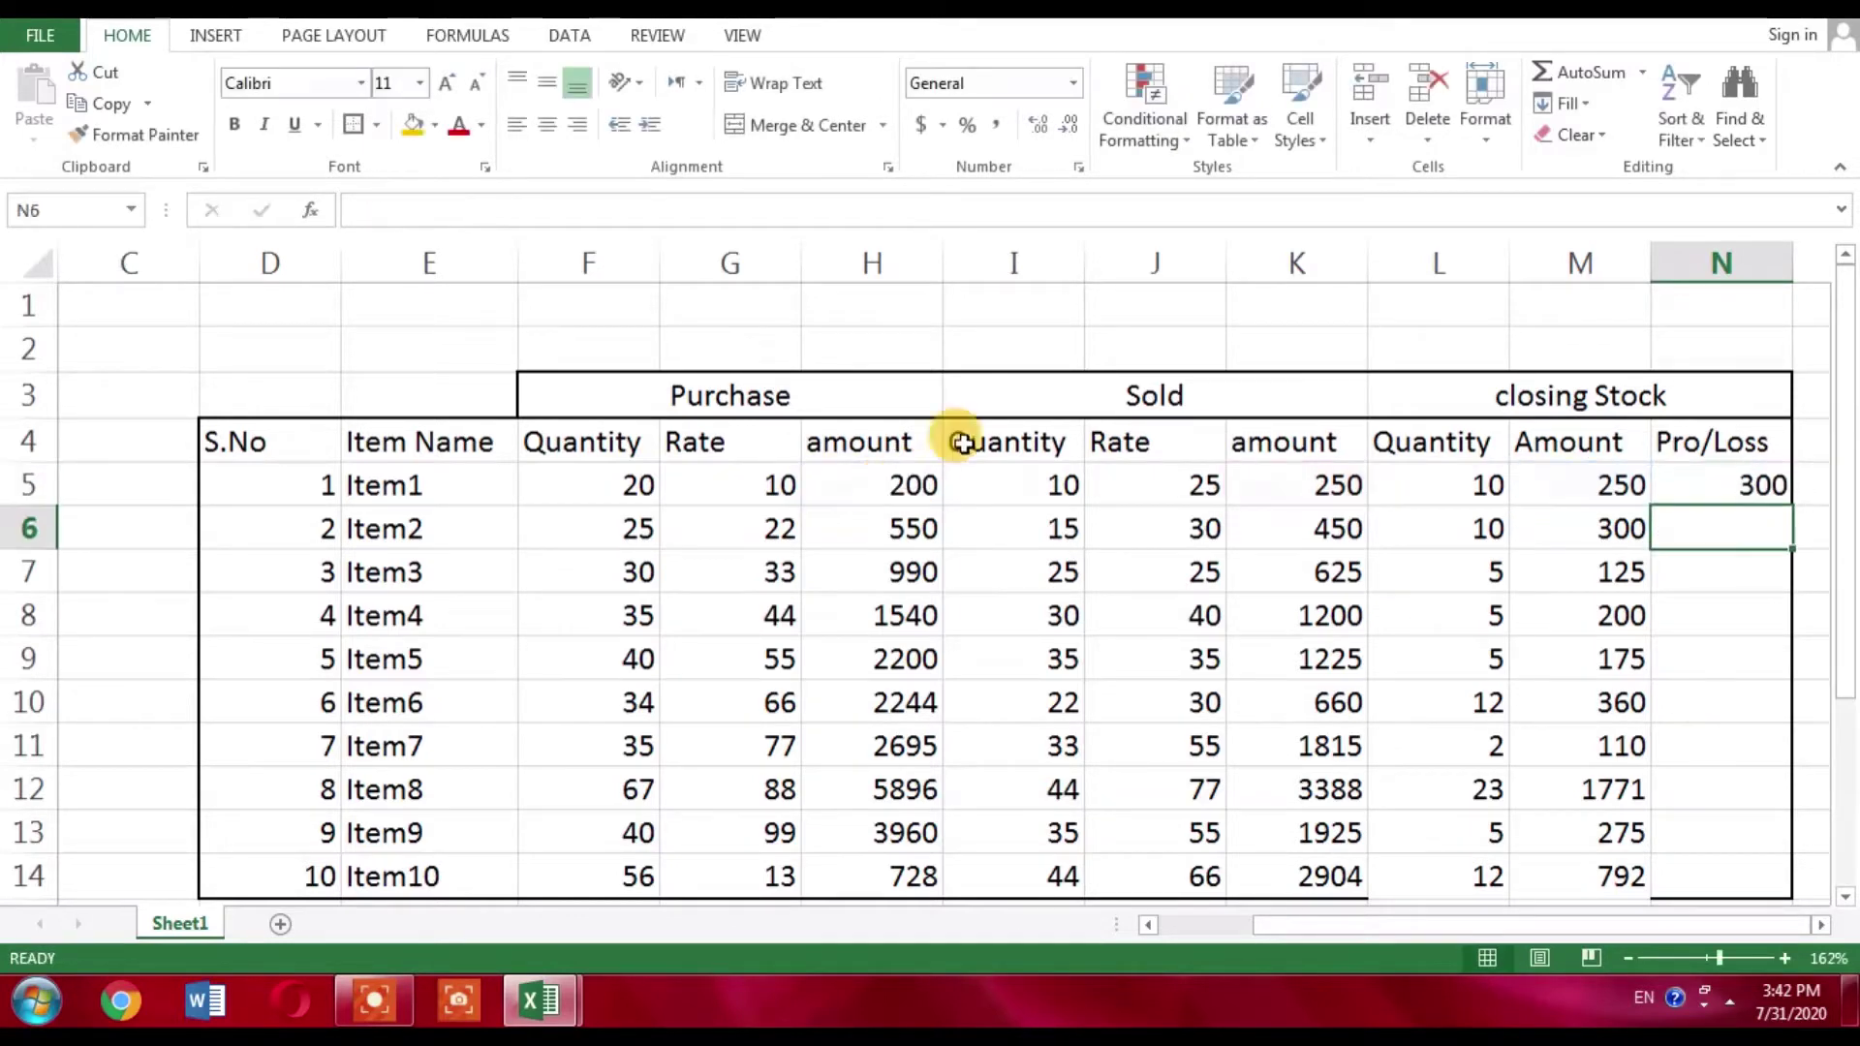
{"action": "left_click", "coordinate": [1764, 481]}
{"action": "left_click_drag", "start_coordinate": [1794, 505], "coordinate": [1759, 899]}
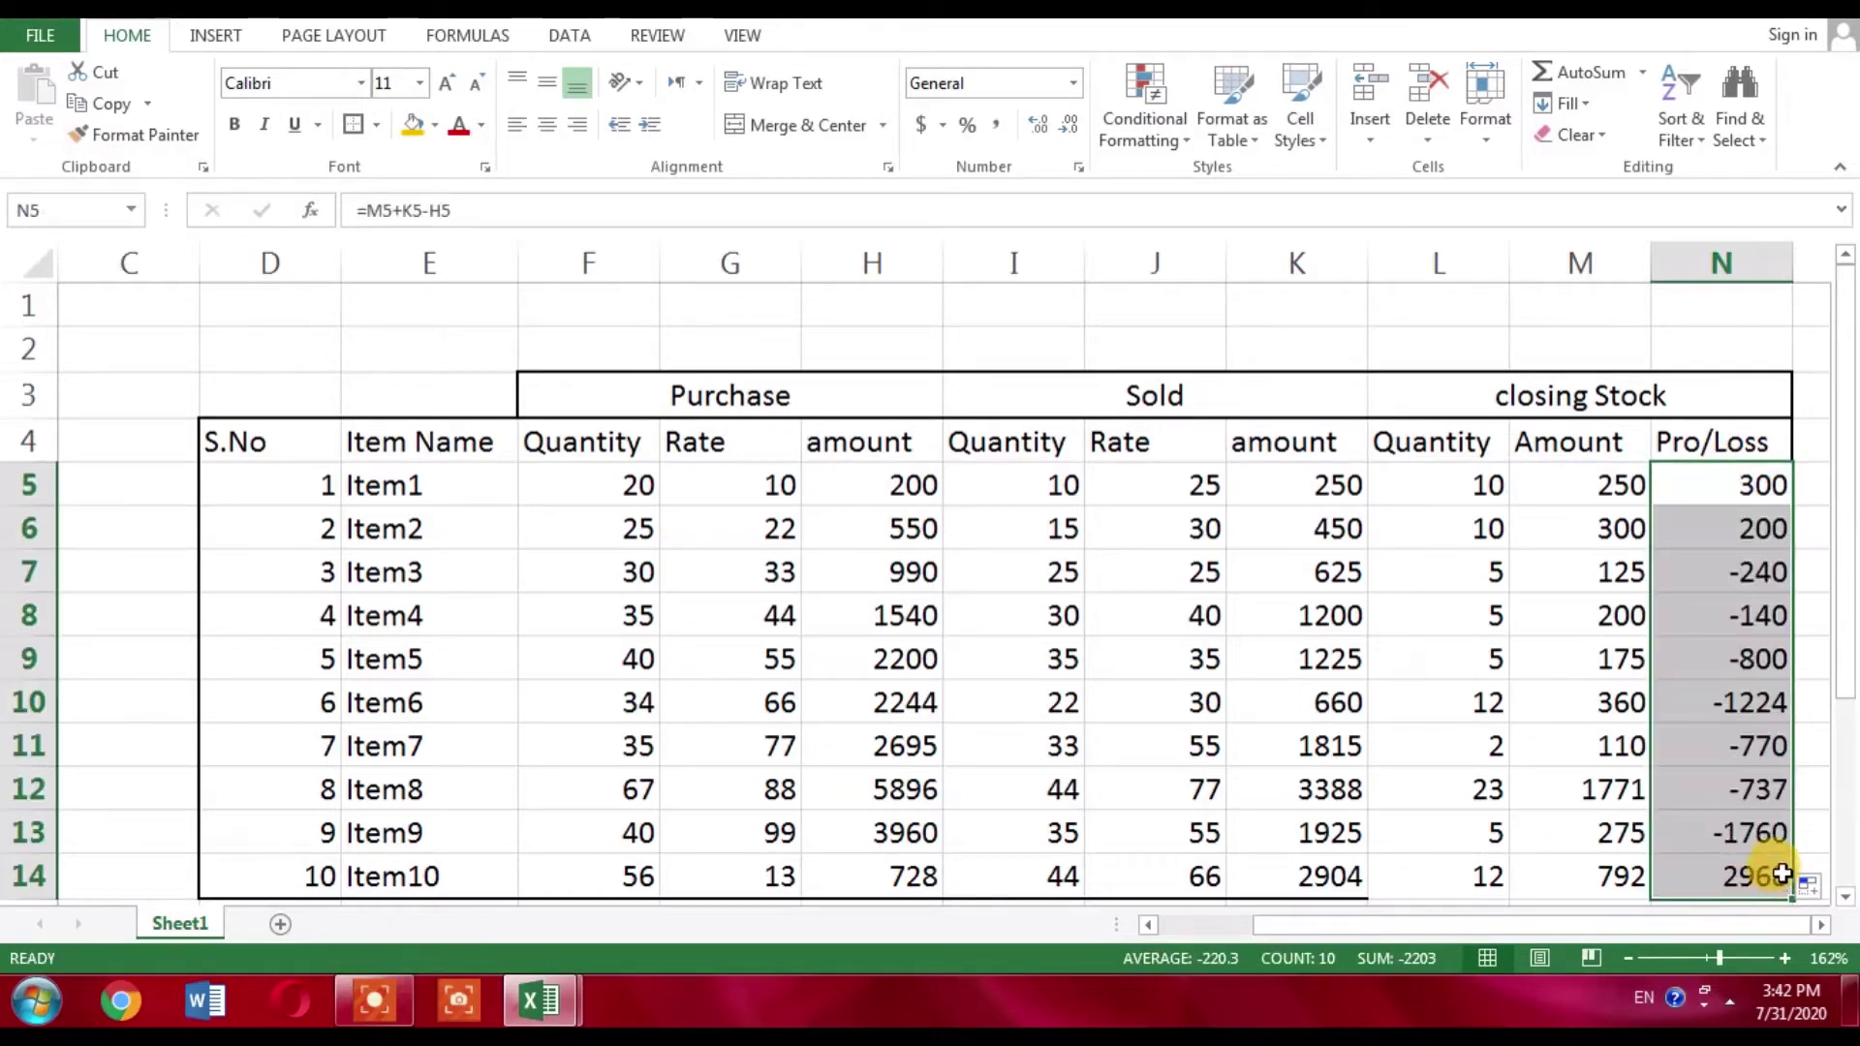
{"action": "left_click", "coordinate": [1816, 485]}
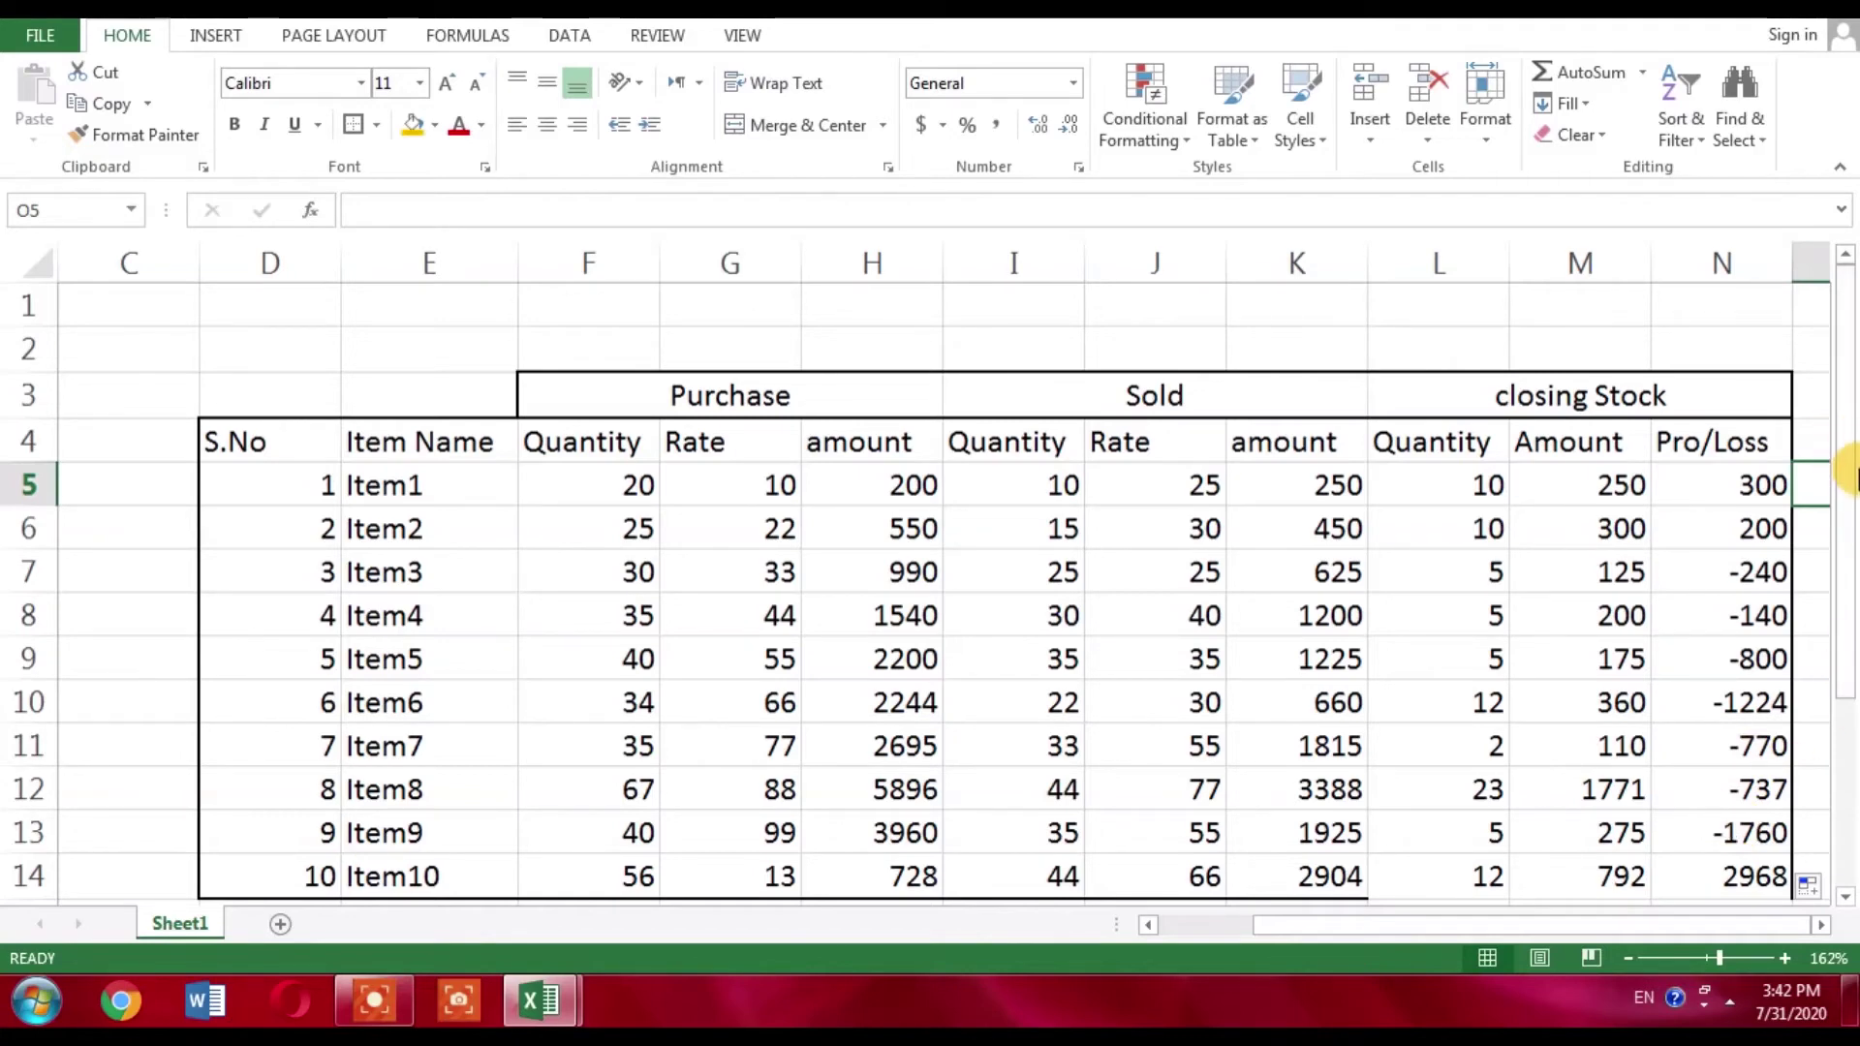
{"action": "left_click_drag", "start_coordinate": [1852, 484], "coordinate": [1853, 490]}
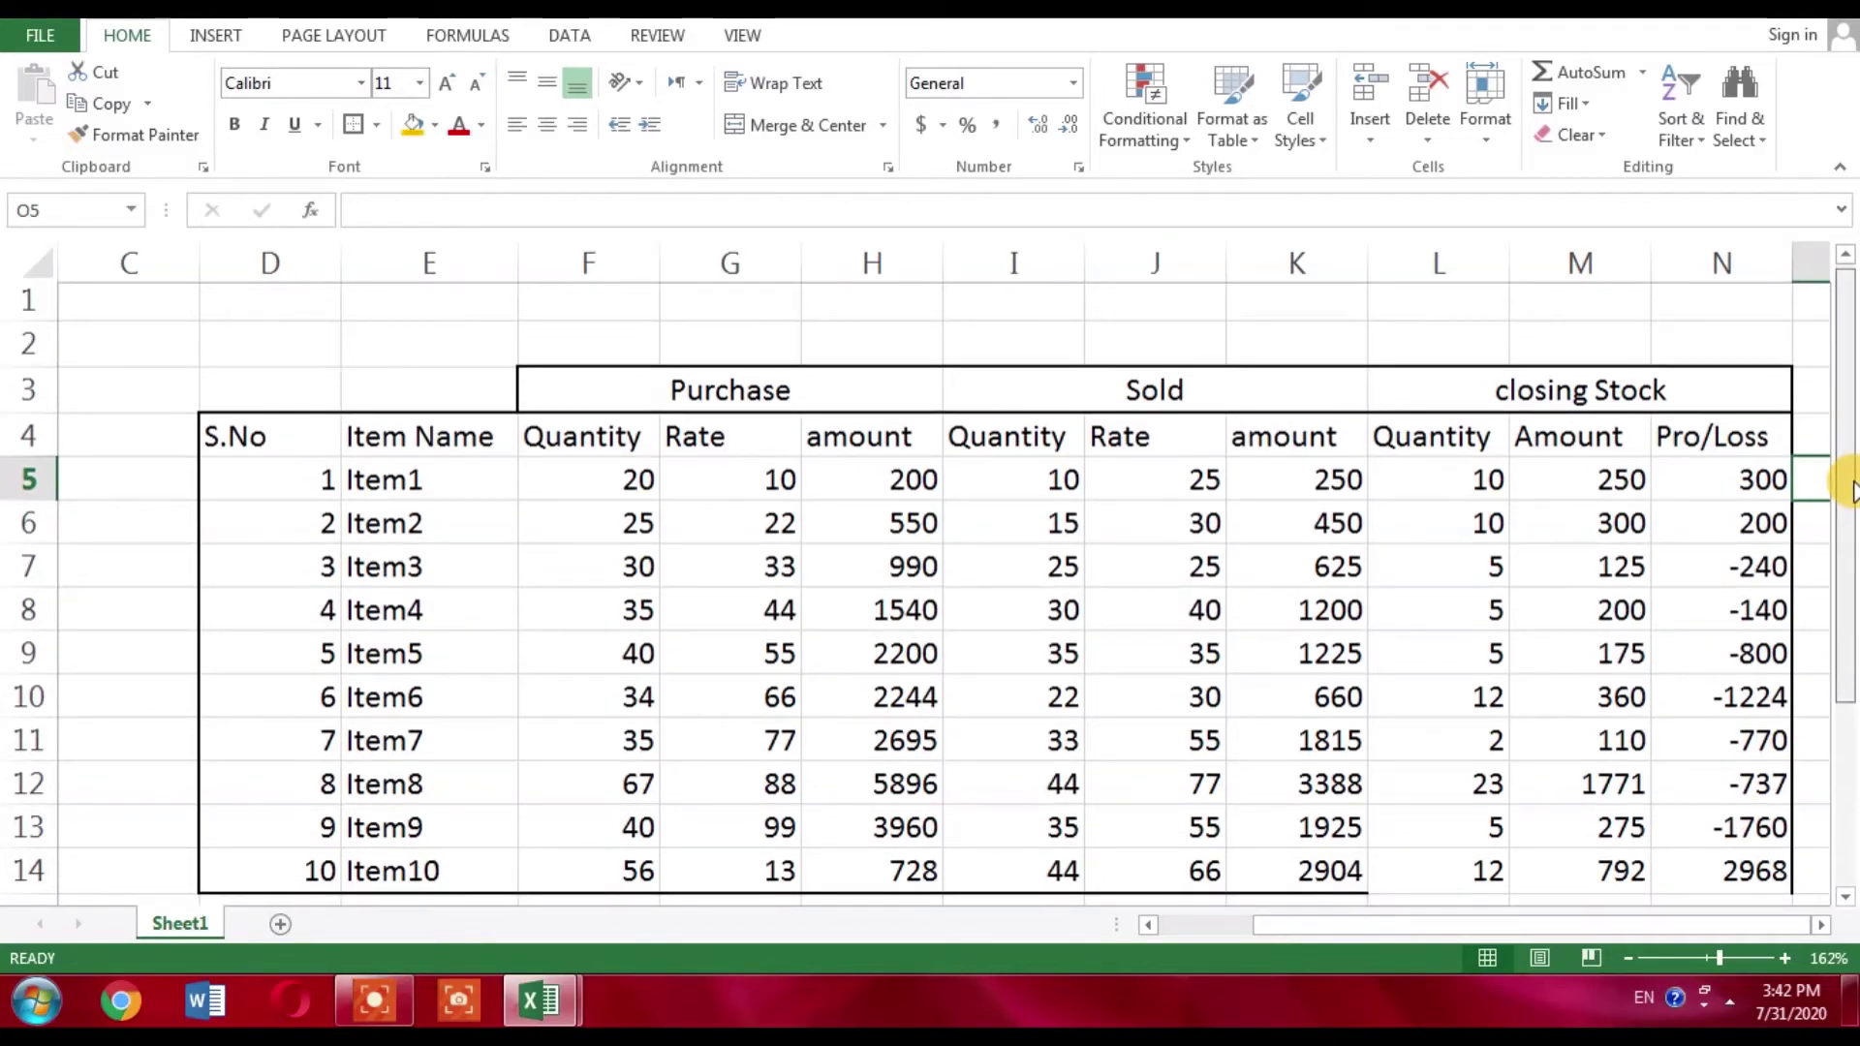